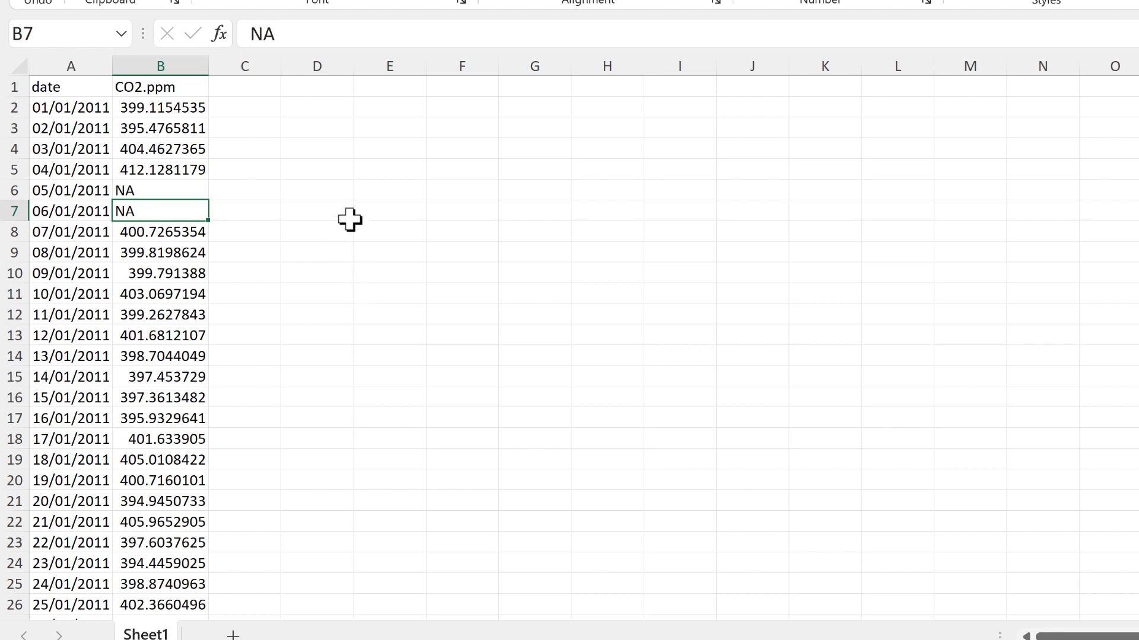
Label D2 "total NA" and count the "NA" entries of B2:B4019 in E2 with COUNTIF.
left_click(322, 107)
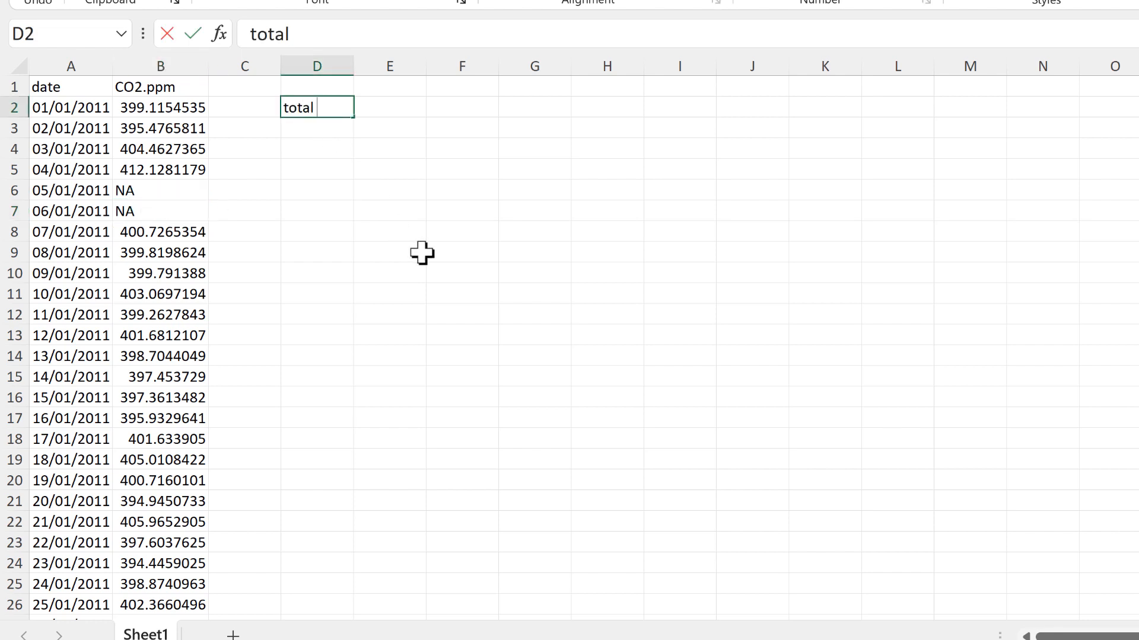
key("Tab")
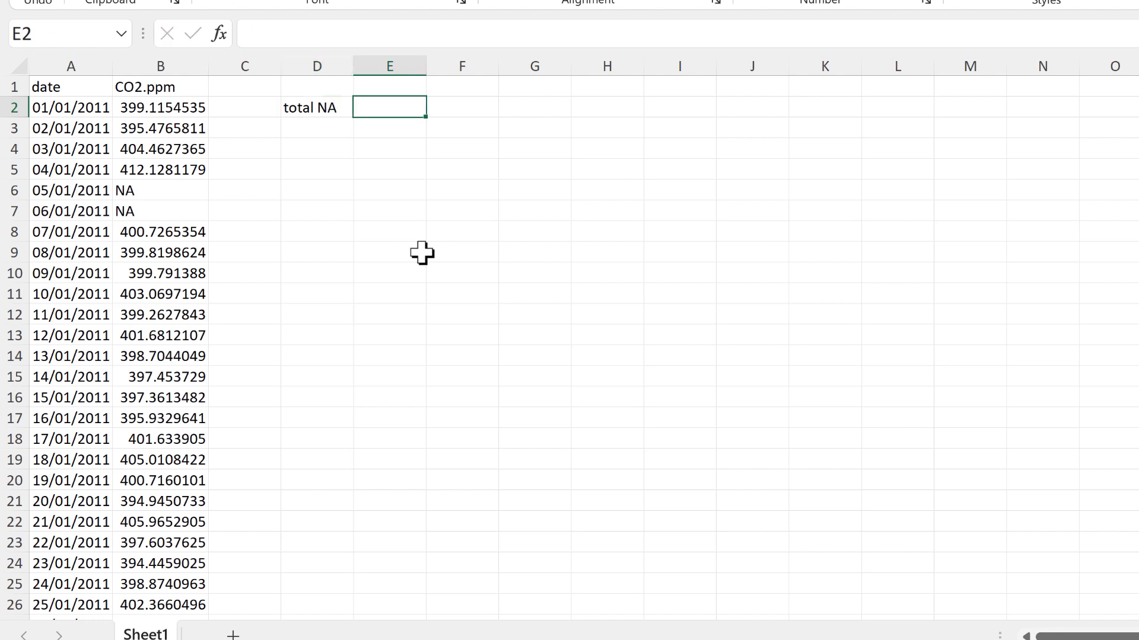
type("=countif")
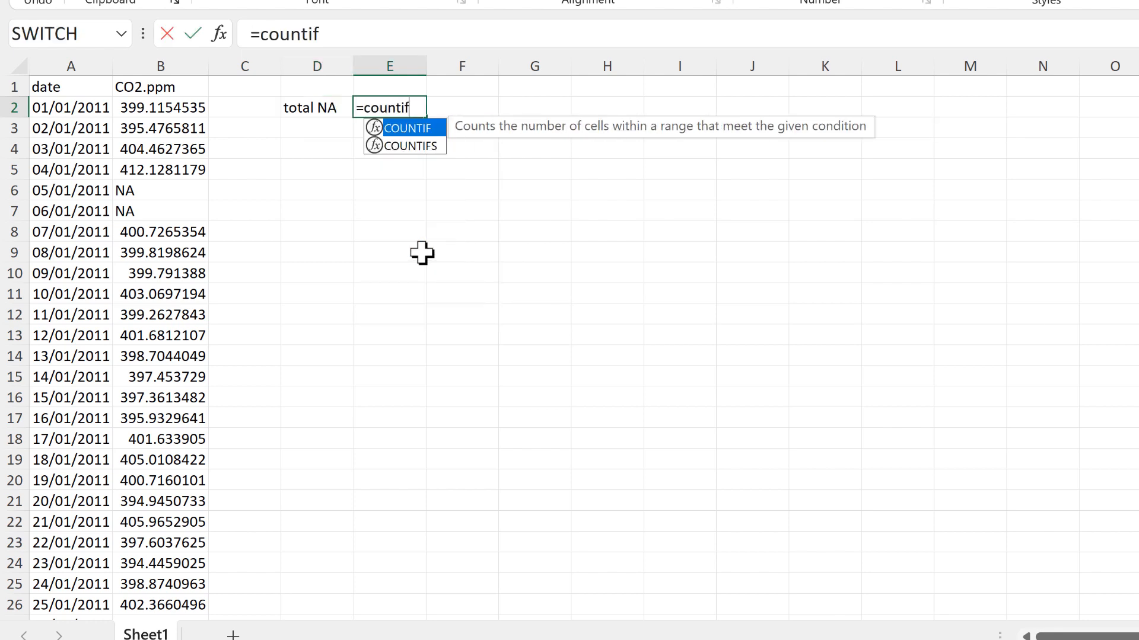
key("Tab")
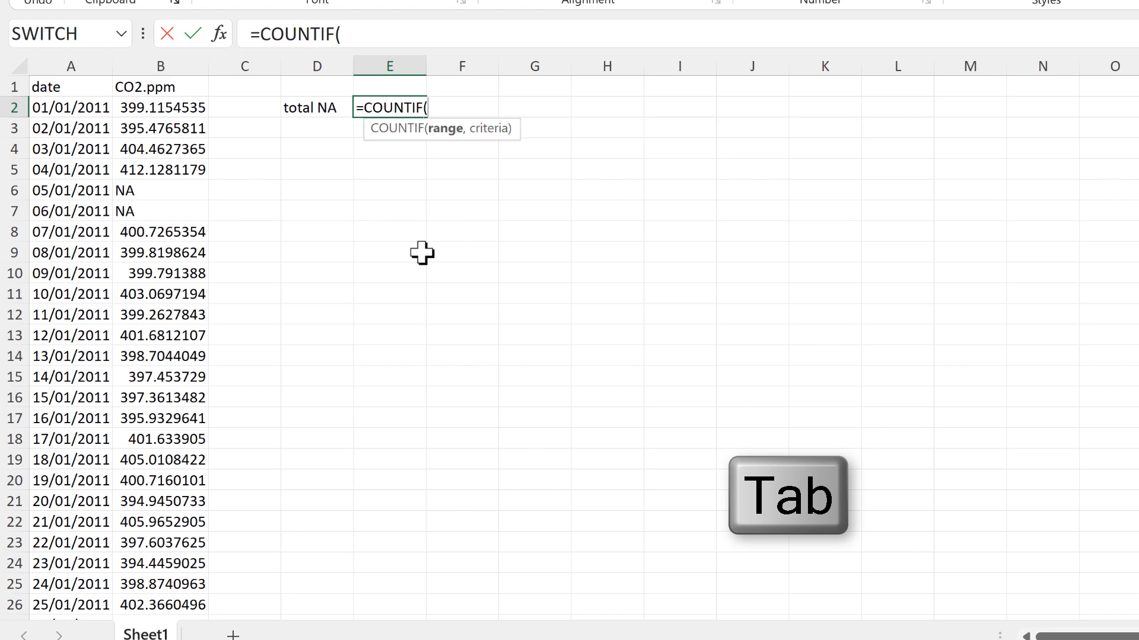
left_click(162, 113)
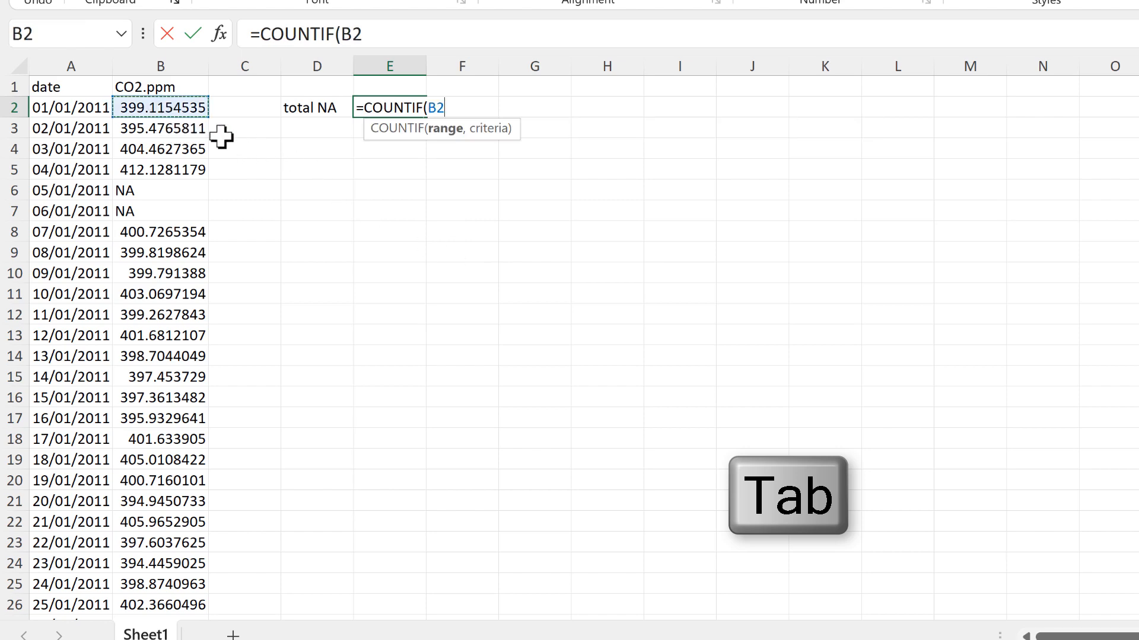
key("ctrl+shift+Down")
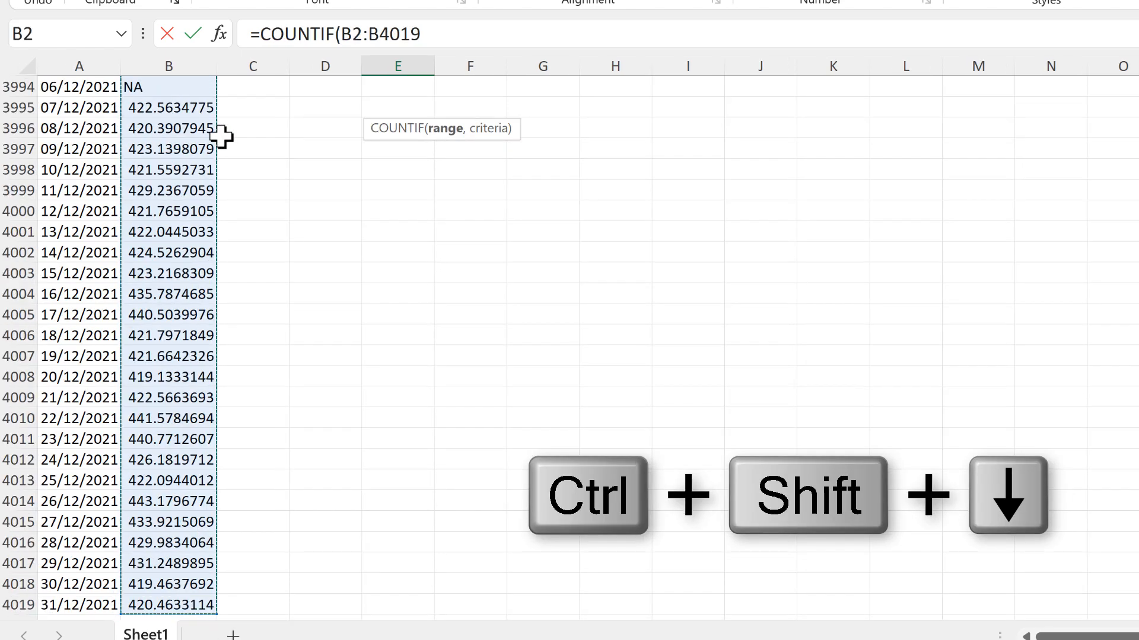
type(",")
key("ctrl+BackSpace")
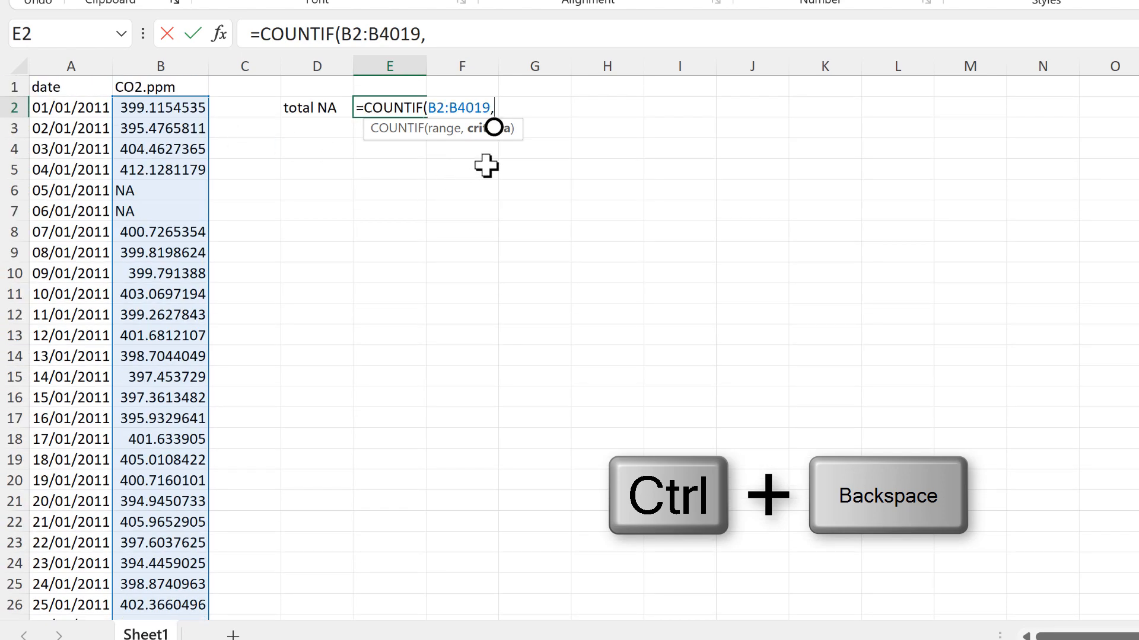
left_click_drag(425, 139, 462, 196)
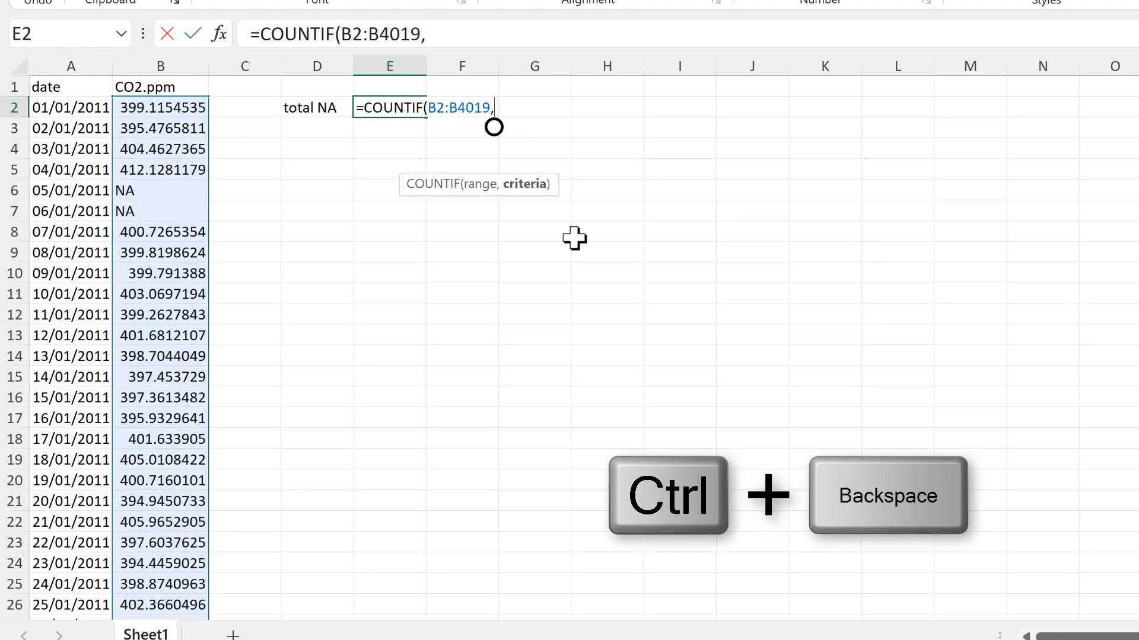
type("\"NA")
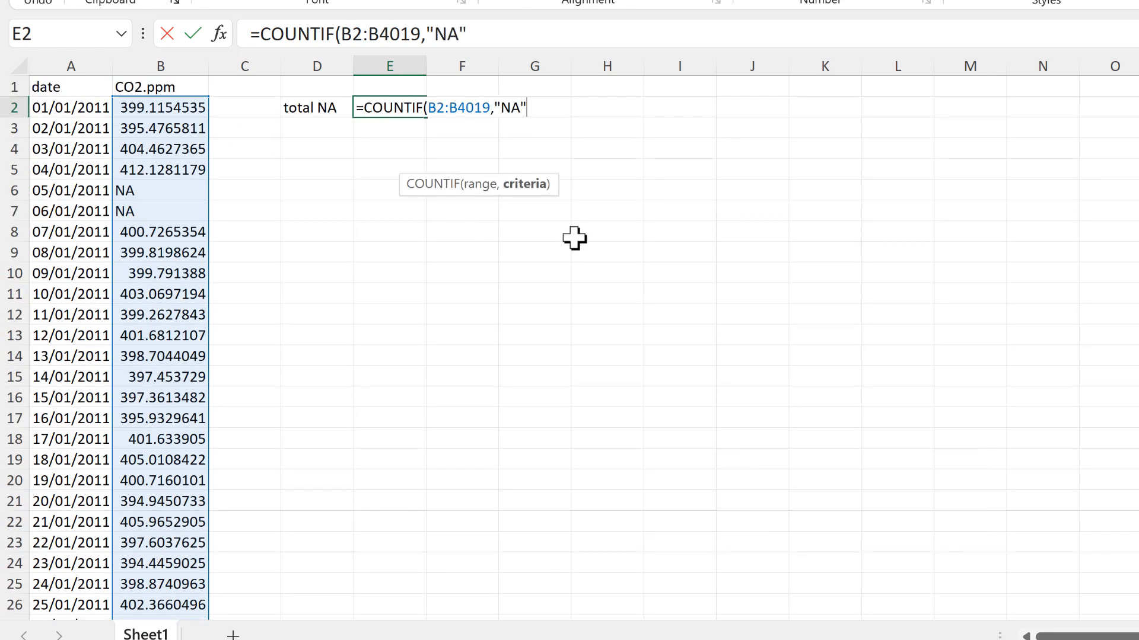
type("\")")
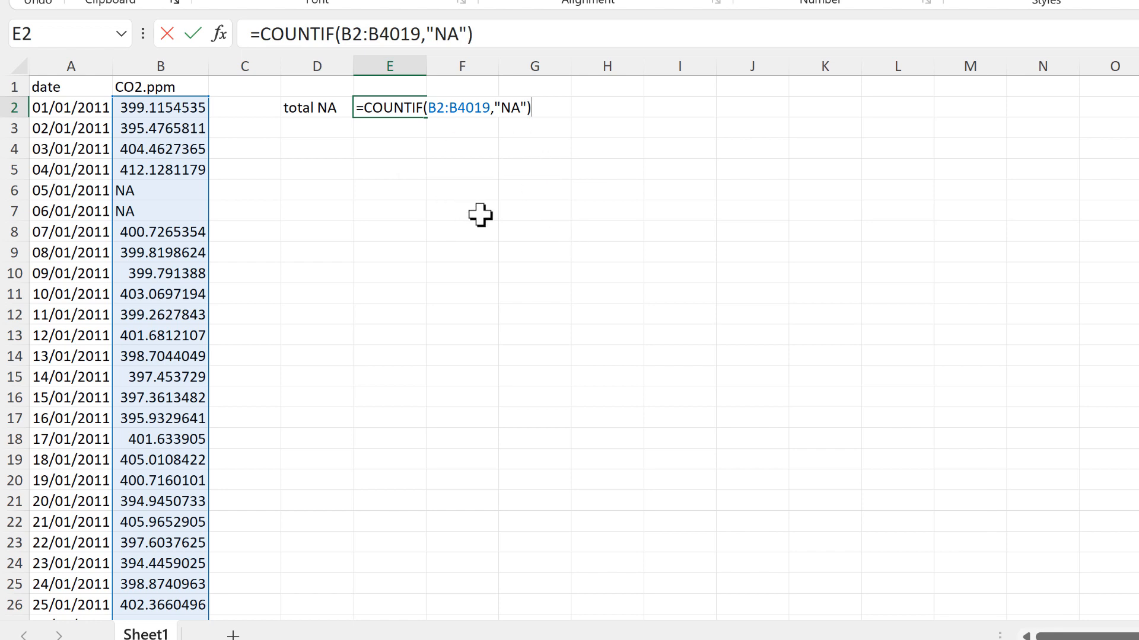
key("Return")
key("Up")
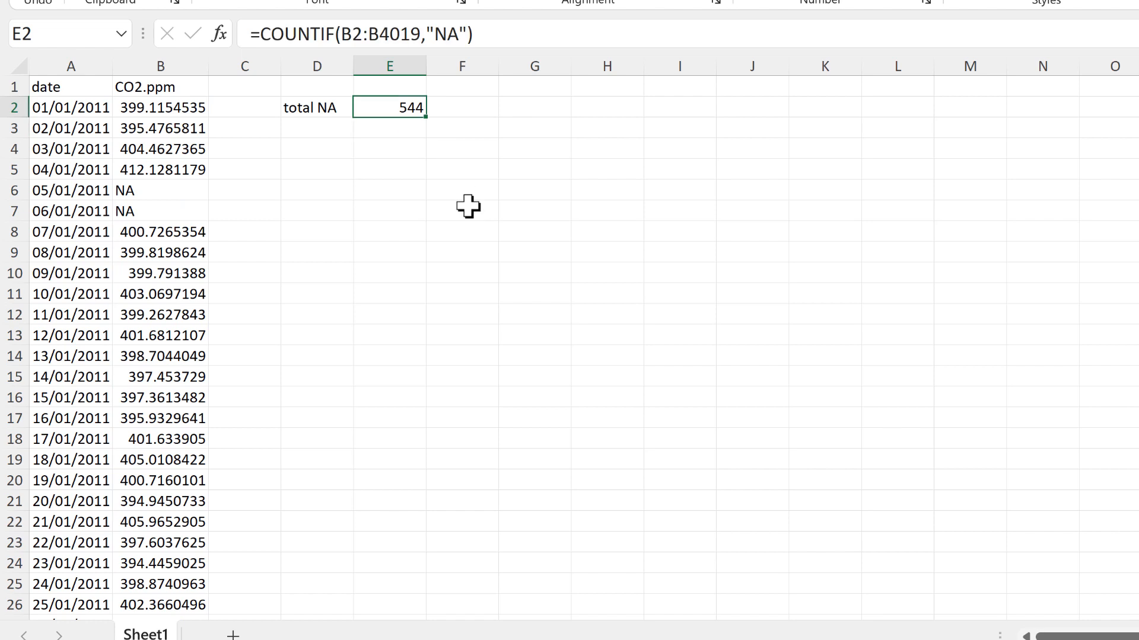
left_click(161, 65)
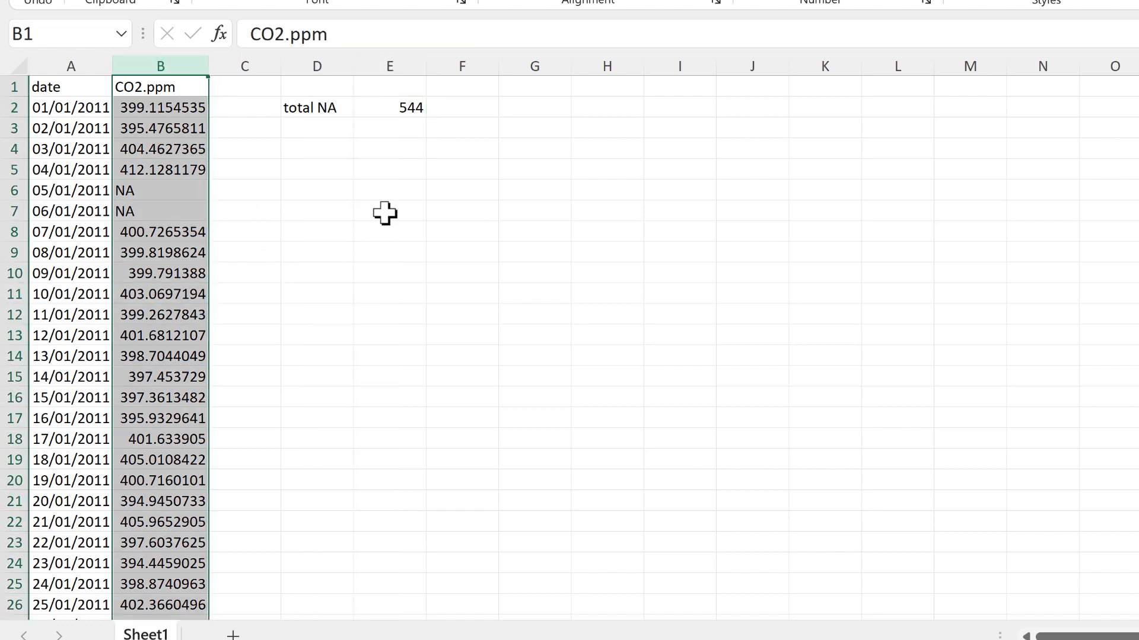
left_click(396, 107)
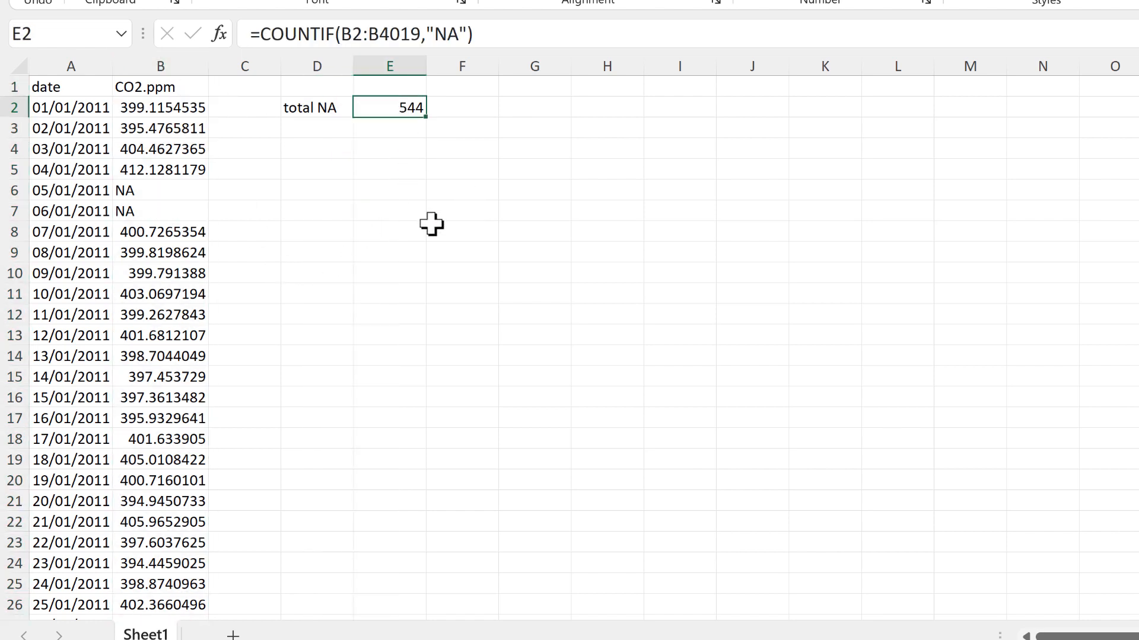
Label D3 "total obs" and count the numeric CO2 values of B2:B4019 in E3 with COUNT.
left_click(308, 126)
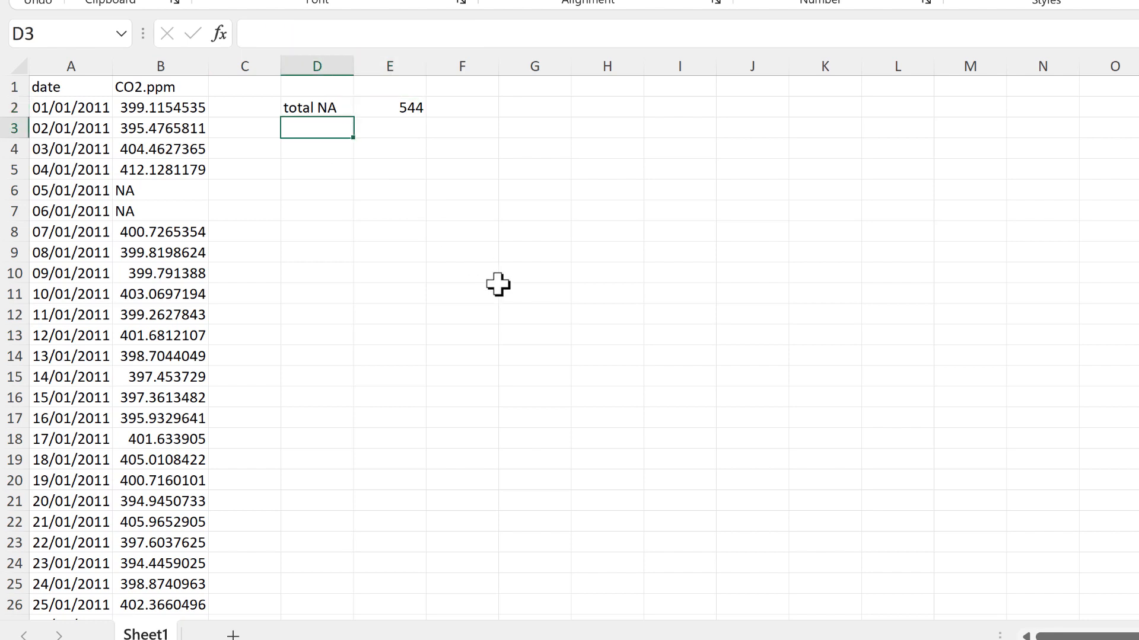
type("total obs")
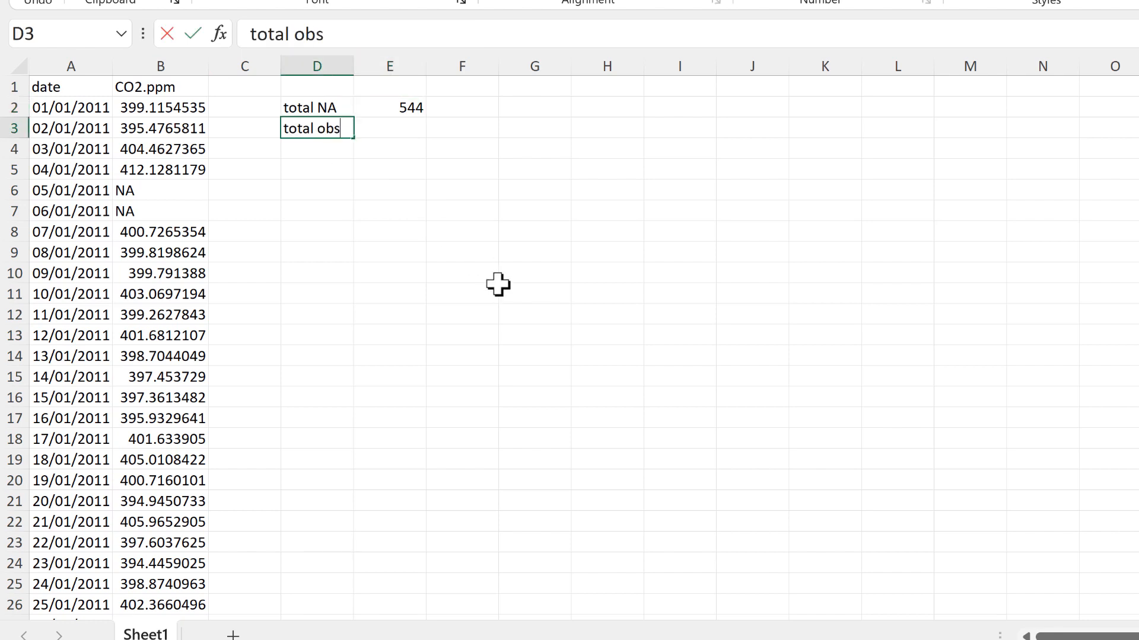
key("Tab")
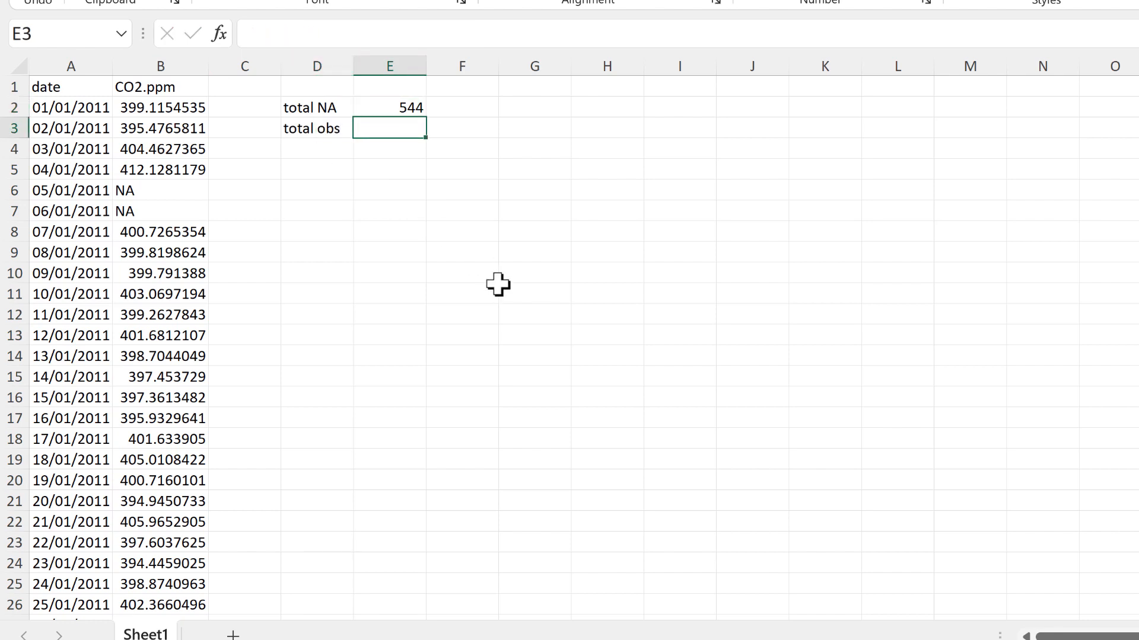
type("=")
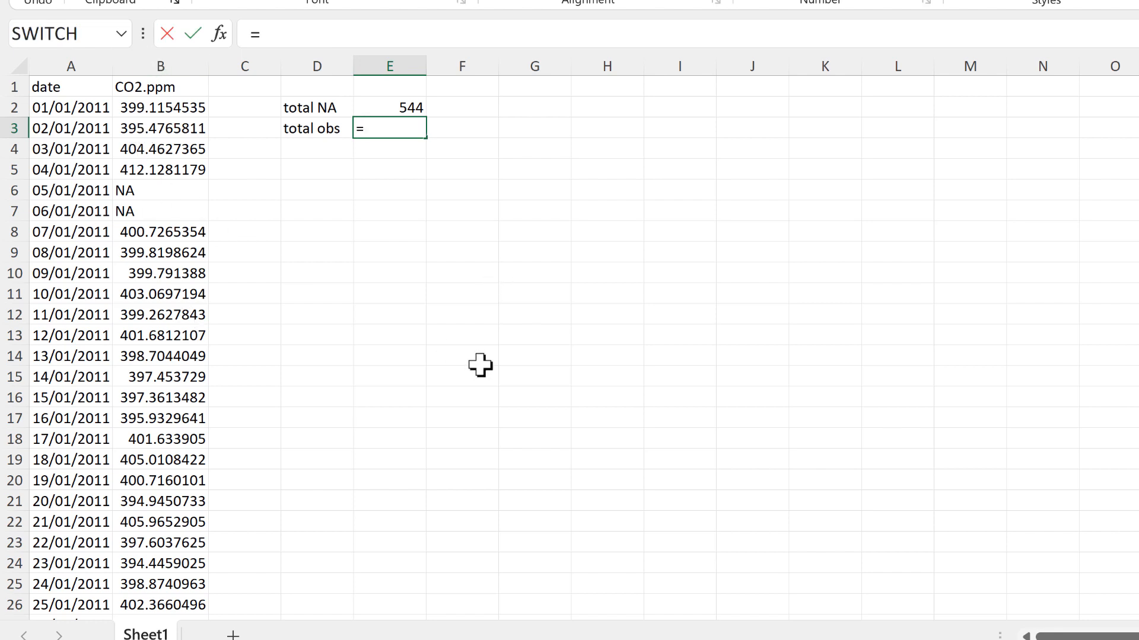
type("count")
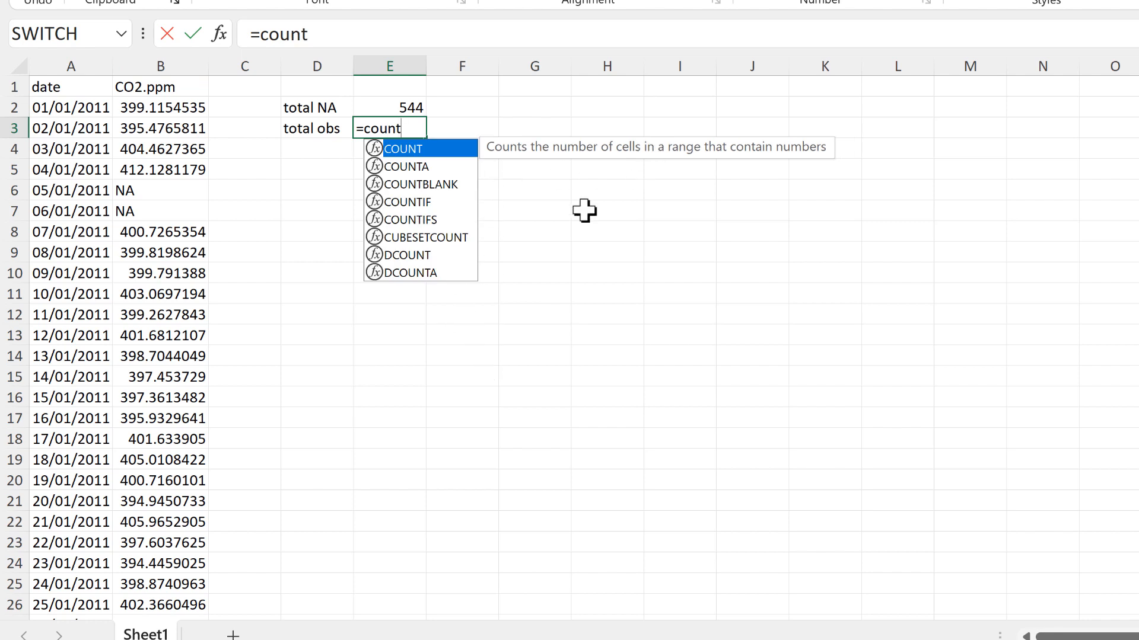
key("Tab")
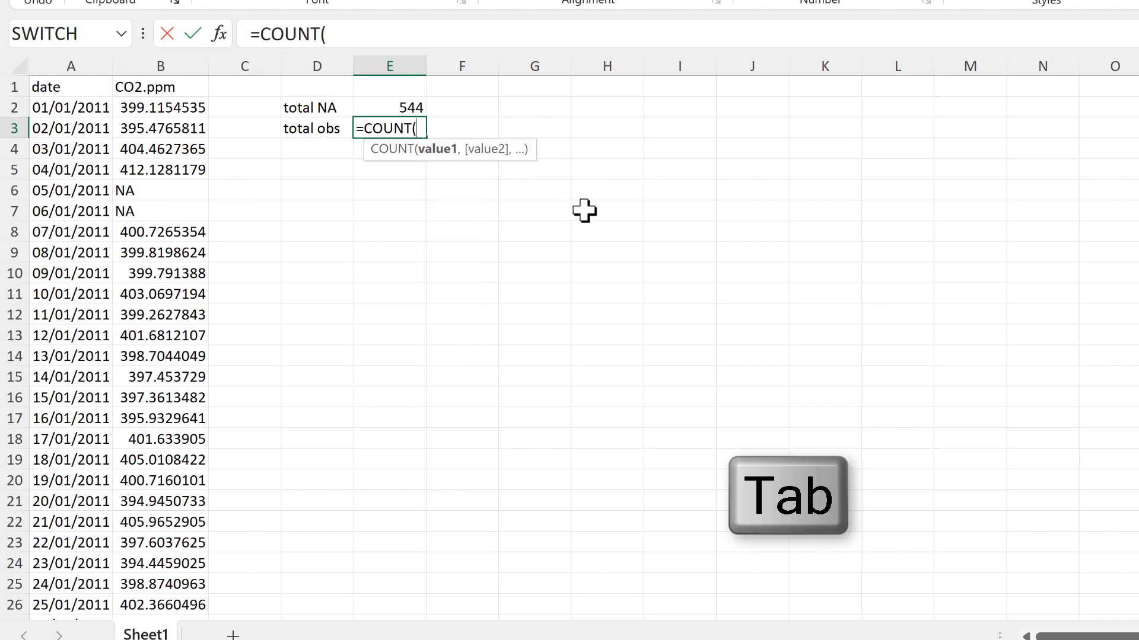
left_click(167, 107)
key("ctrl+shift+Down")
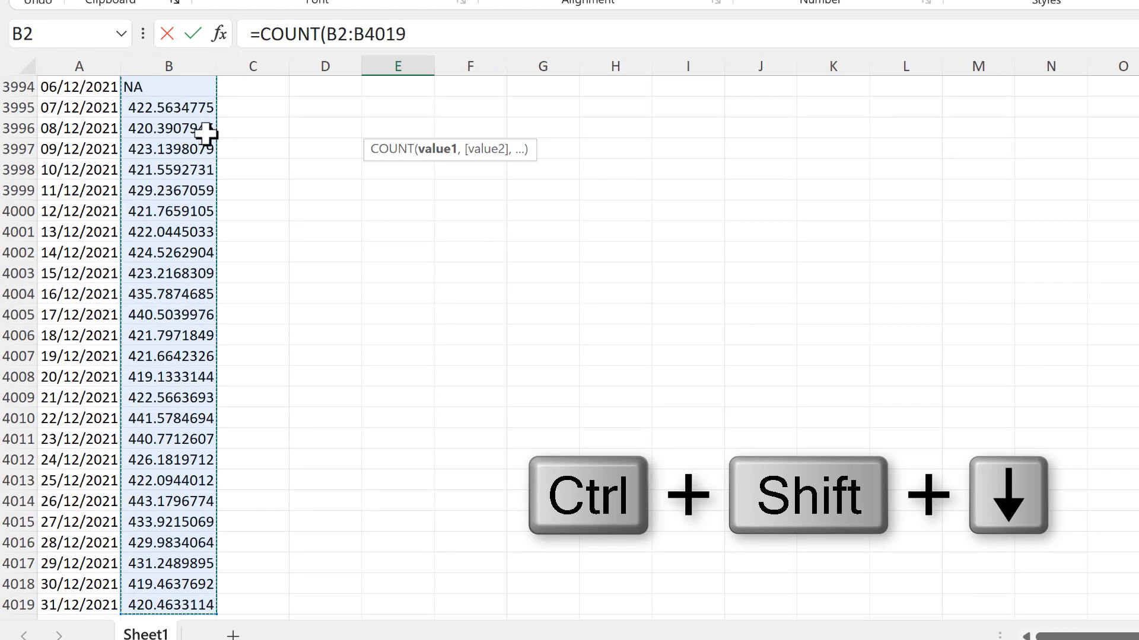
key("Return")
scroll(478, 214, "up", 1)
left_click(399, 129)
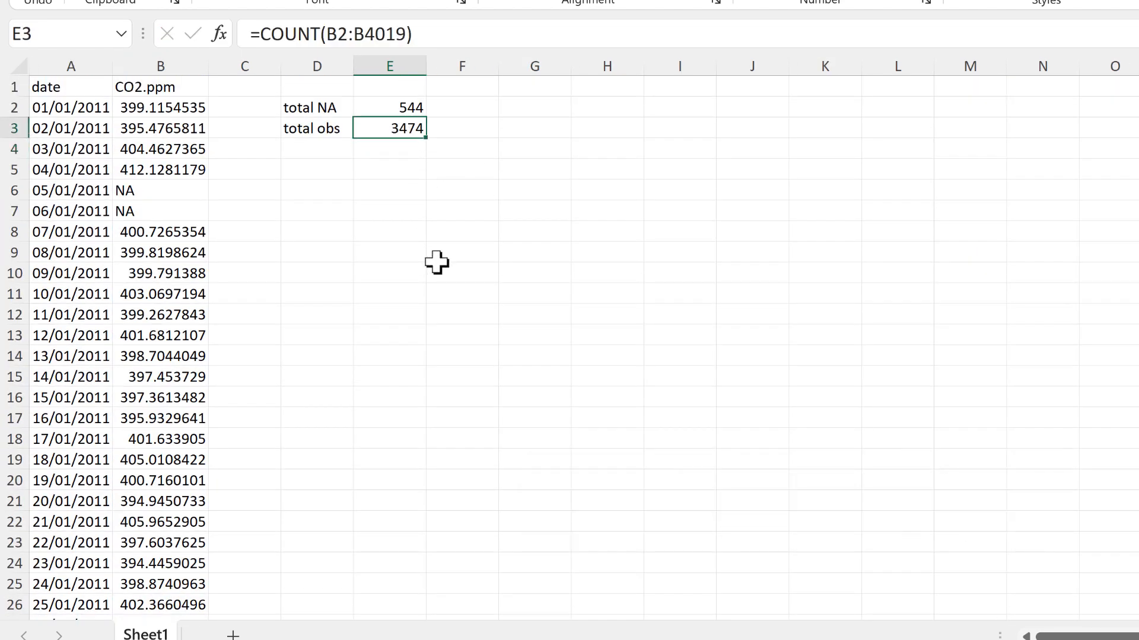
Label D4 "total" and count all dates of A2:A4019 in E4 with COUNT.
left_click(312, 150)
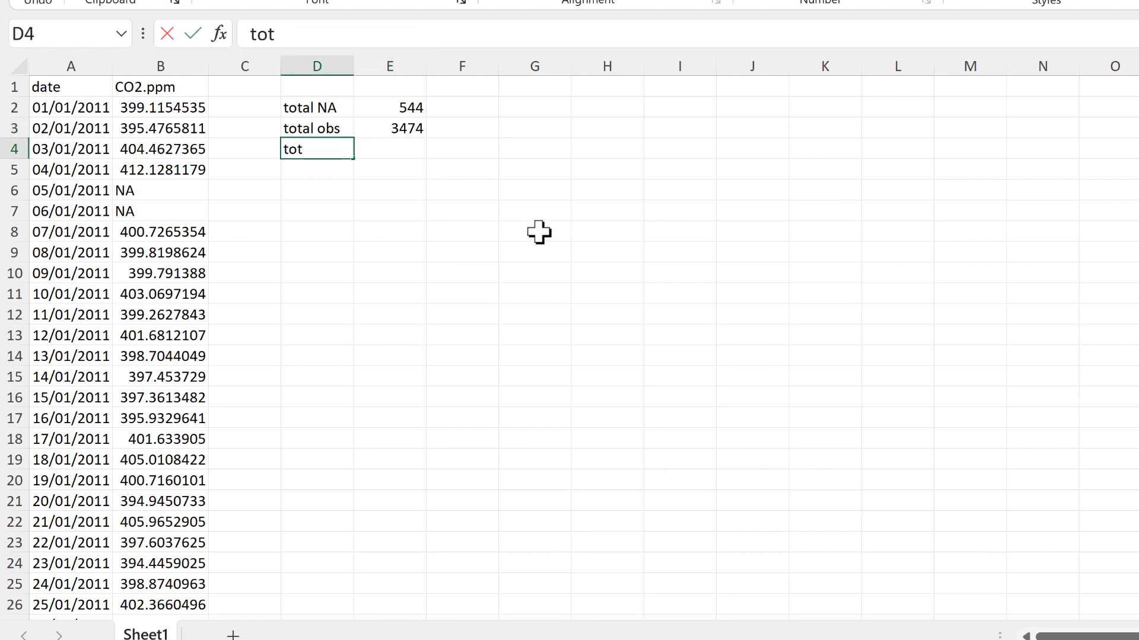
type("total")
key("Tab")
type("=")
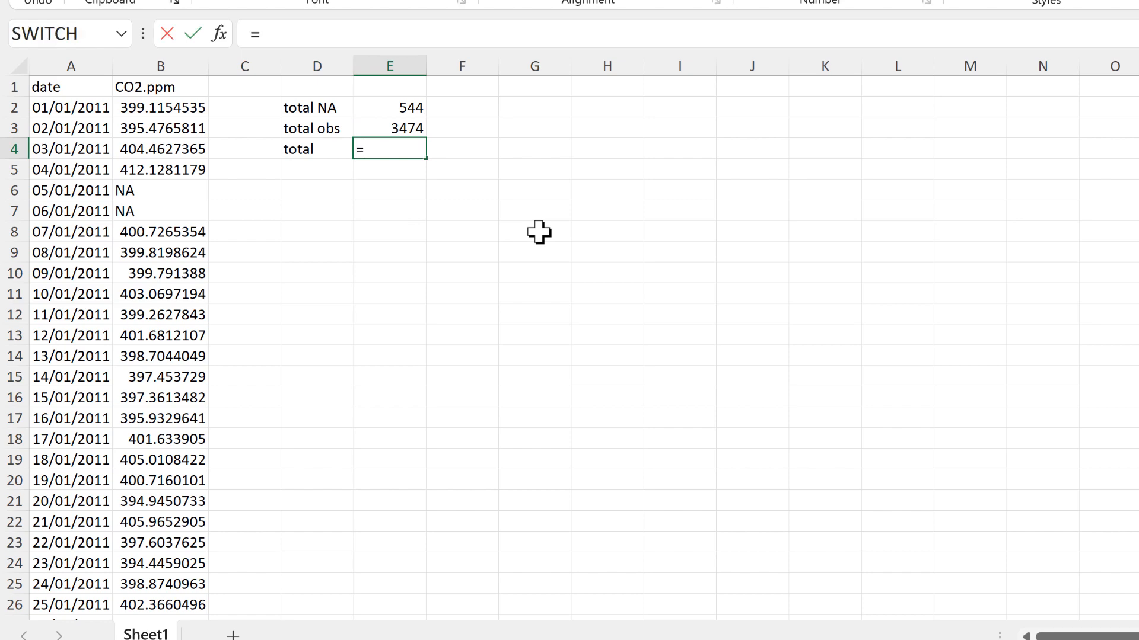
type("count")
key("Tab")
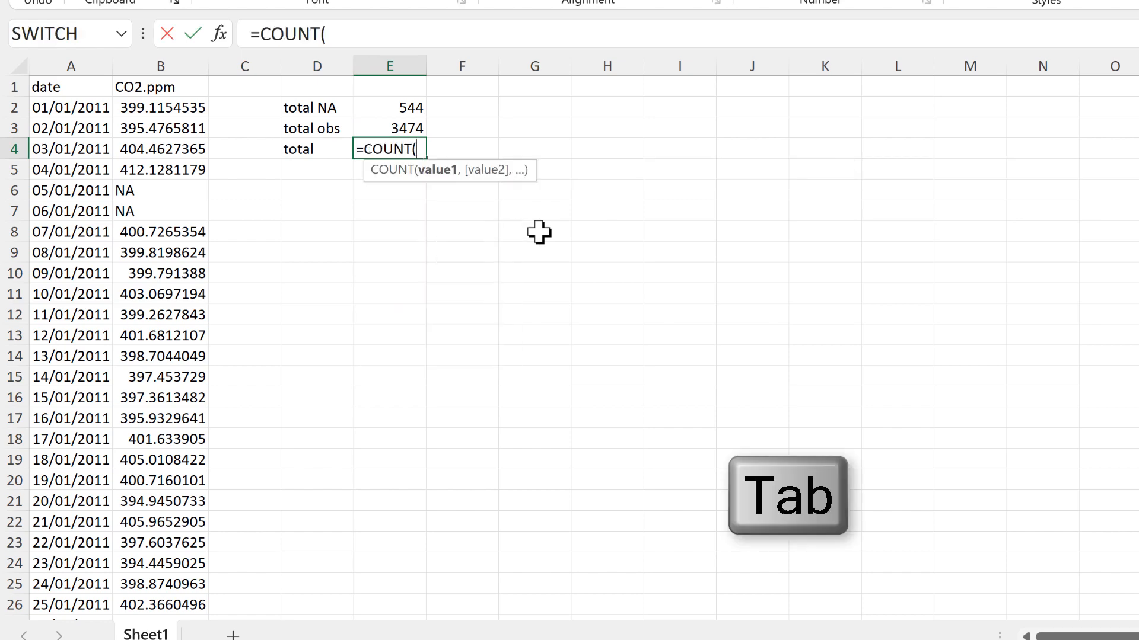
left_click(110, 113)
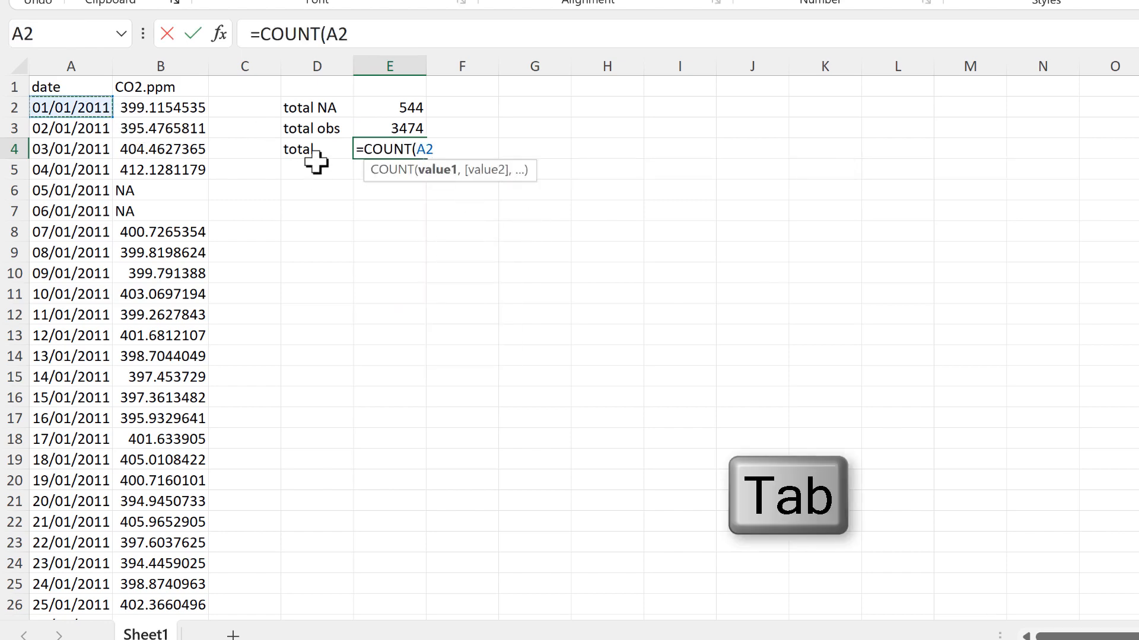
key("ctrl+shift+Down")
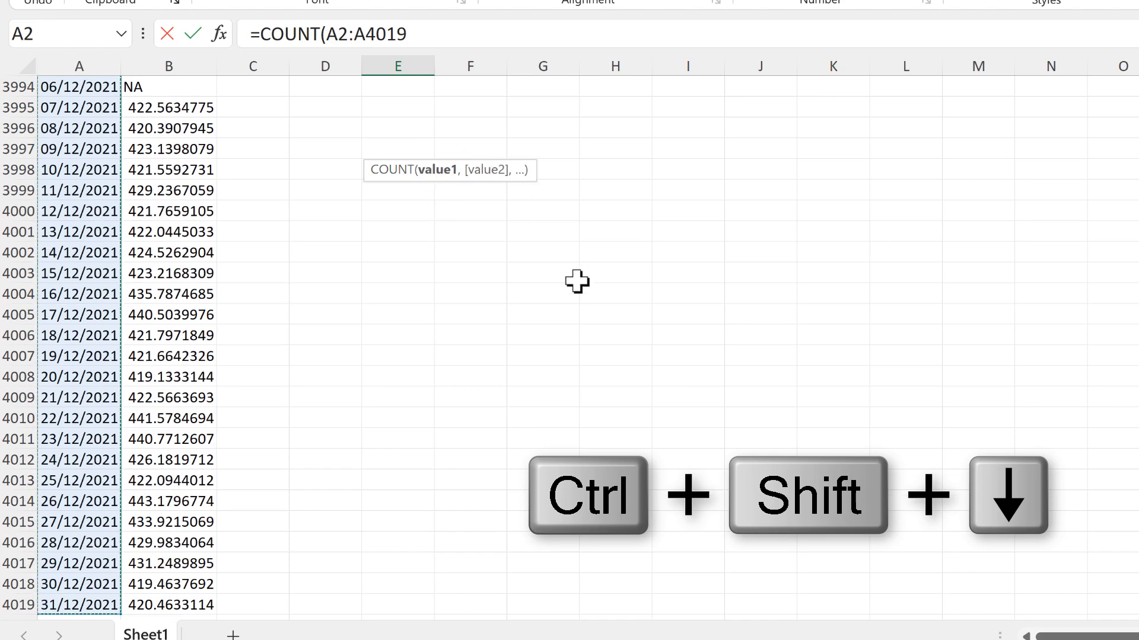
key("Return")
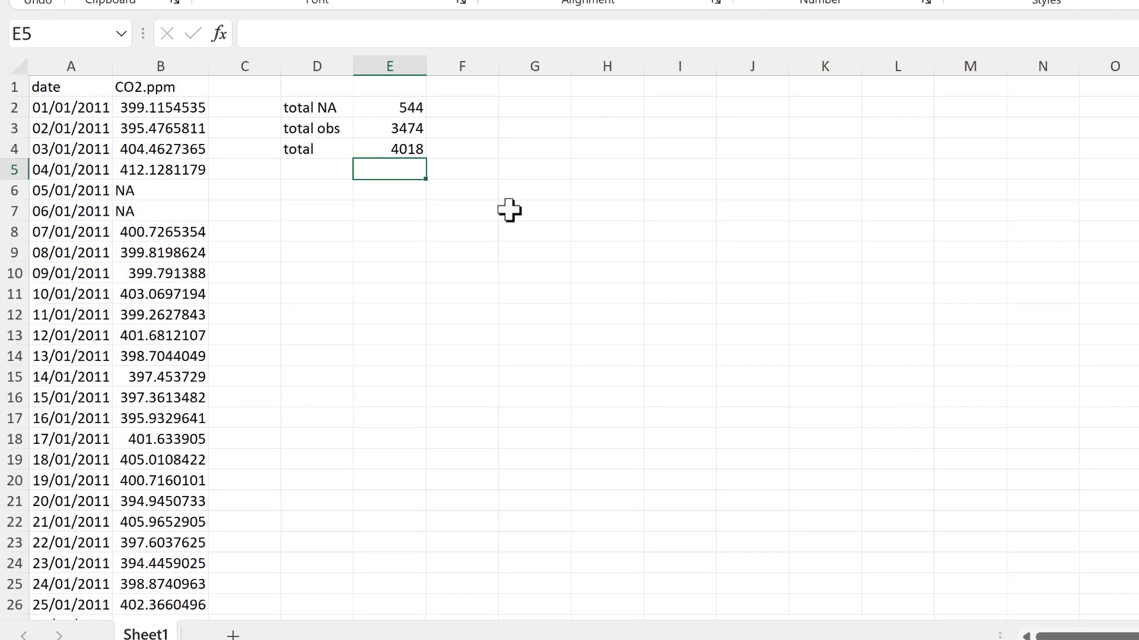
key("Up")
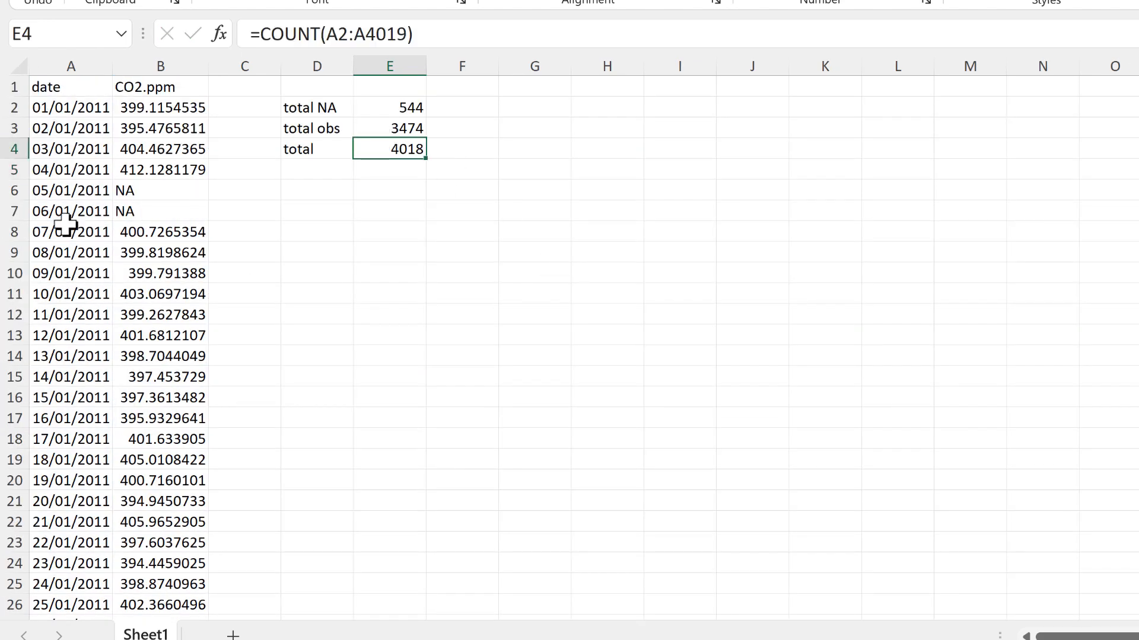
Examine the end of the date column and the rows just below it, and return to the column's header cell.
left_click(52, 190)
key("ctrl+Down")
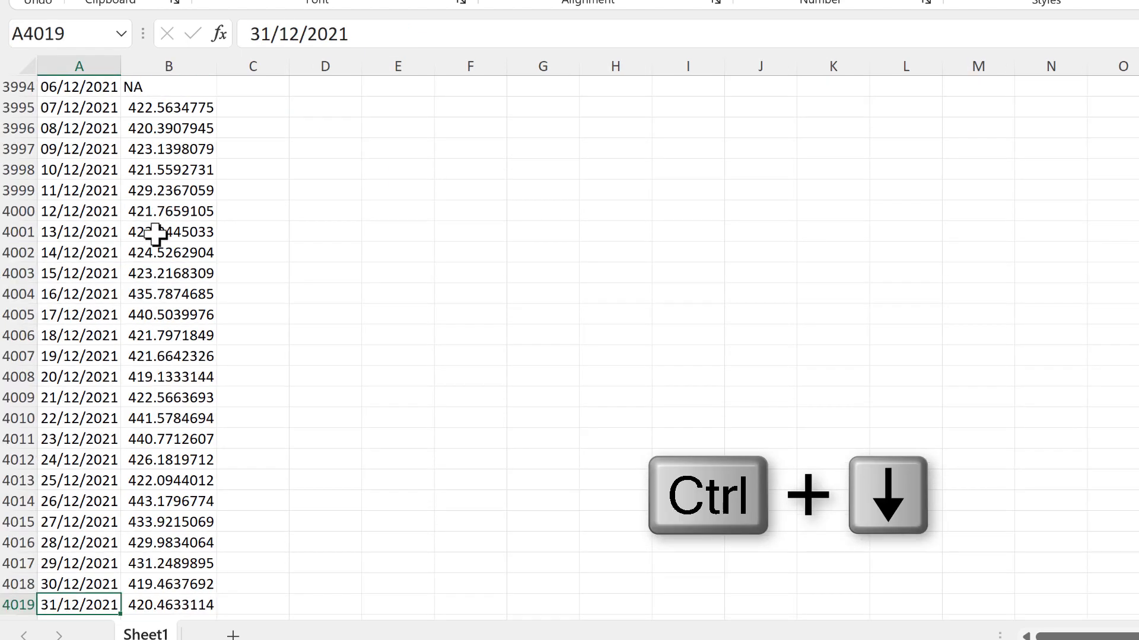
key("Down")
key("Down")
key("Down")
key("Down")
key("Up")
key("Up")
key("Up")
key("Up")
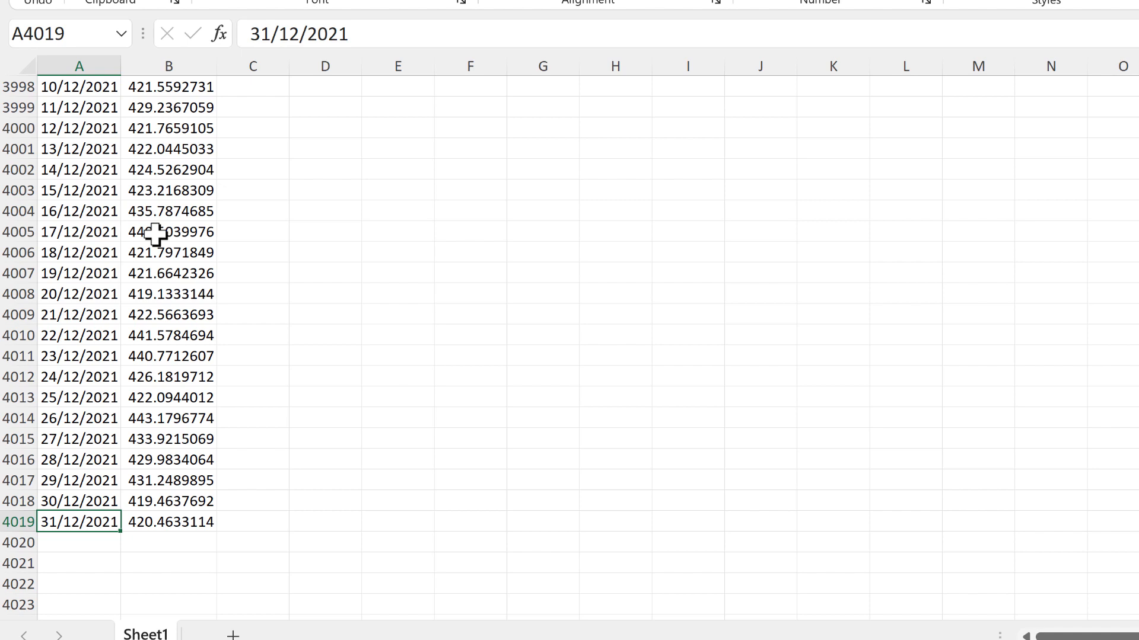
key("ctrl+Up")
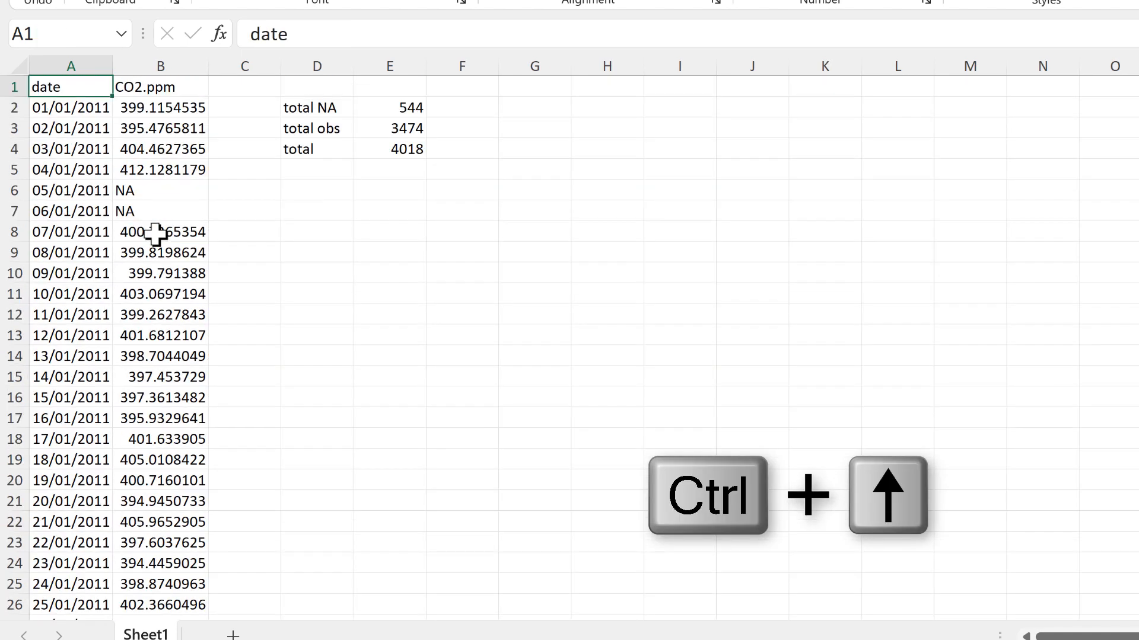
Add the NA count and the observation count in E5 with the formula =E2+E3.
left_click(383, 172)
type("=")
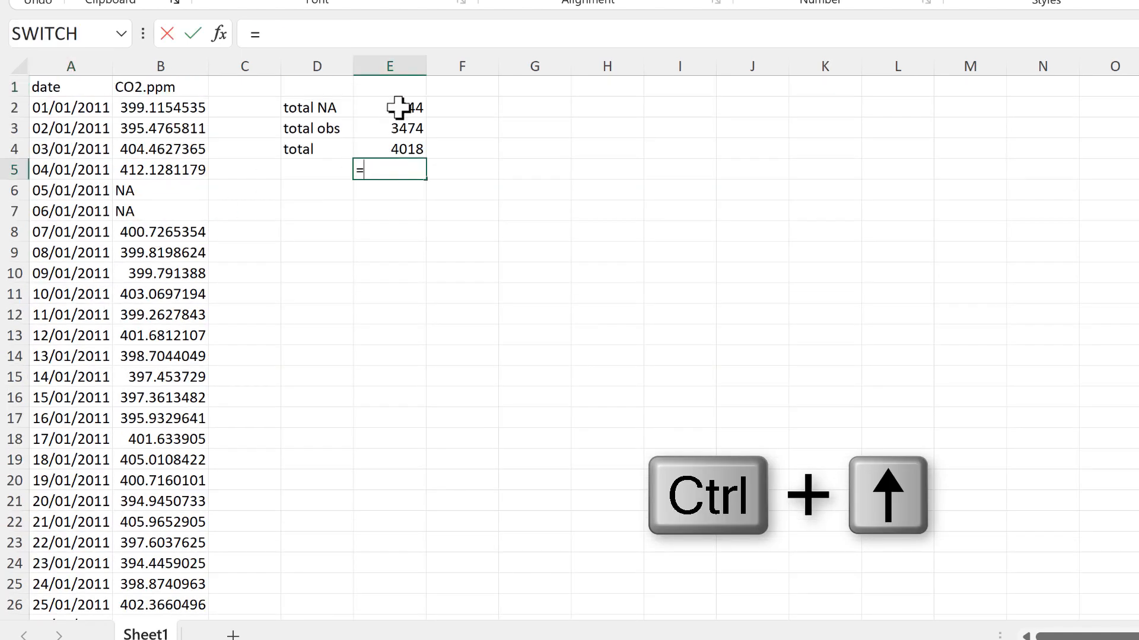
left_click(396, 105)
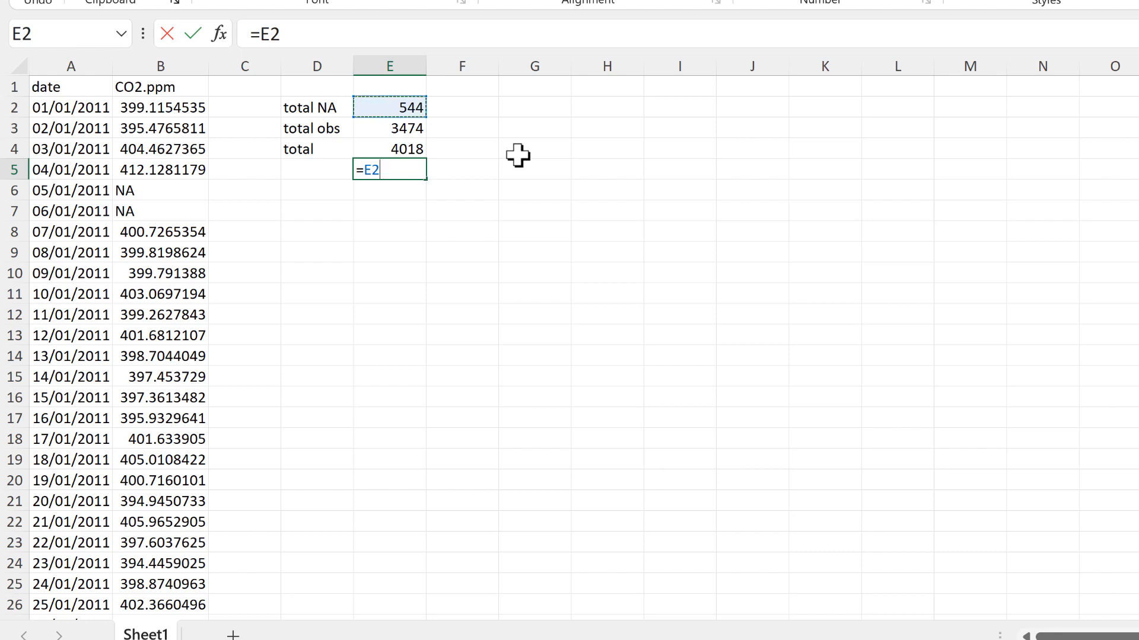
type("+")
left_click(392, 127)
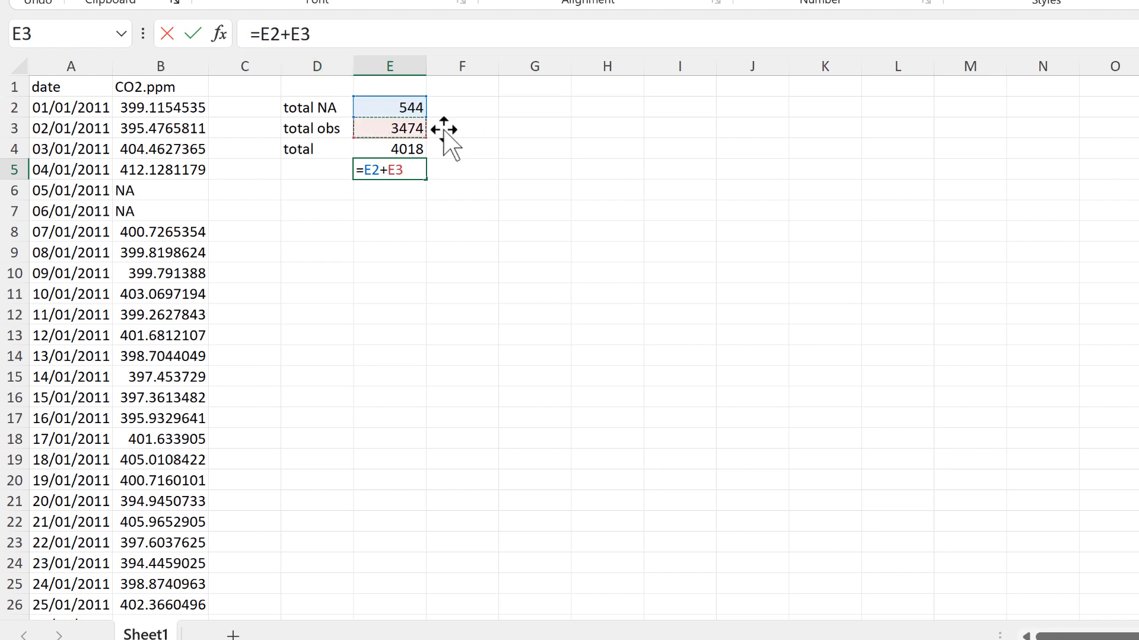
key("Return")
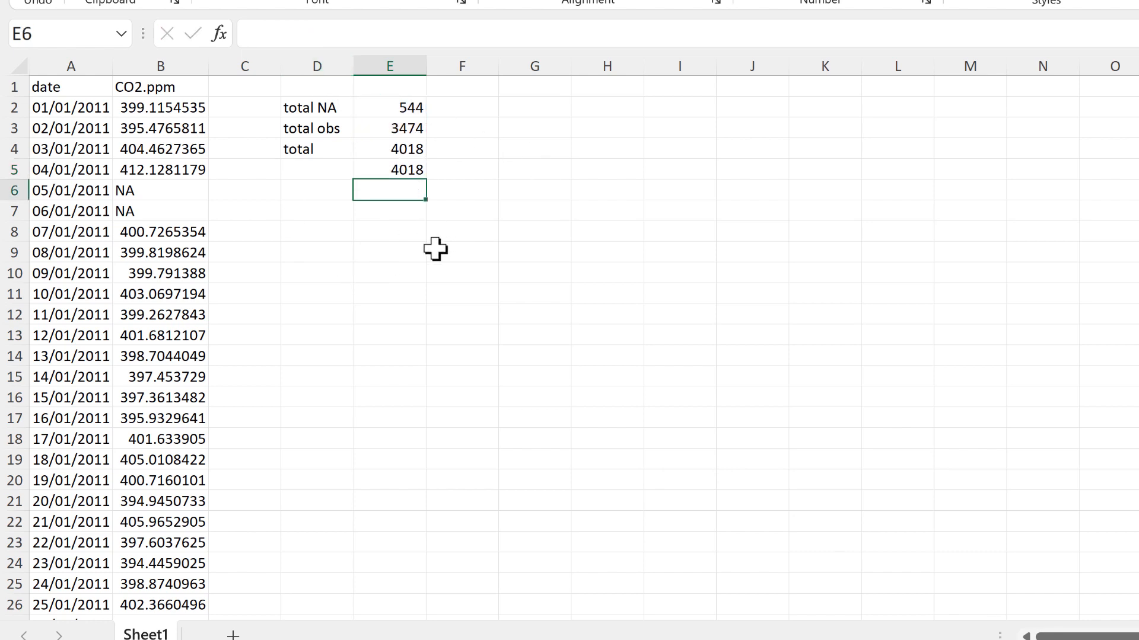
Clear the check sum in E5 and label D5 "percent".
left_click(415, 169)
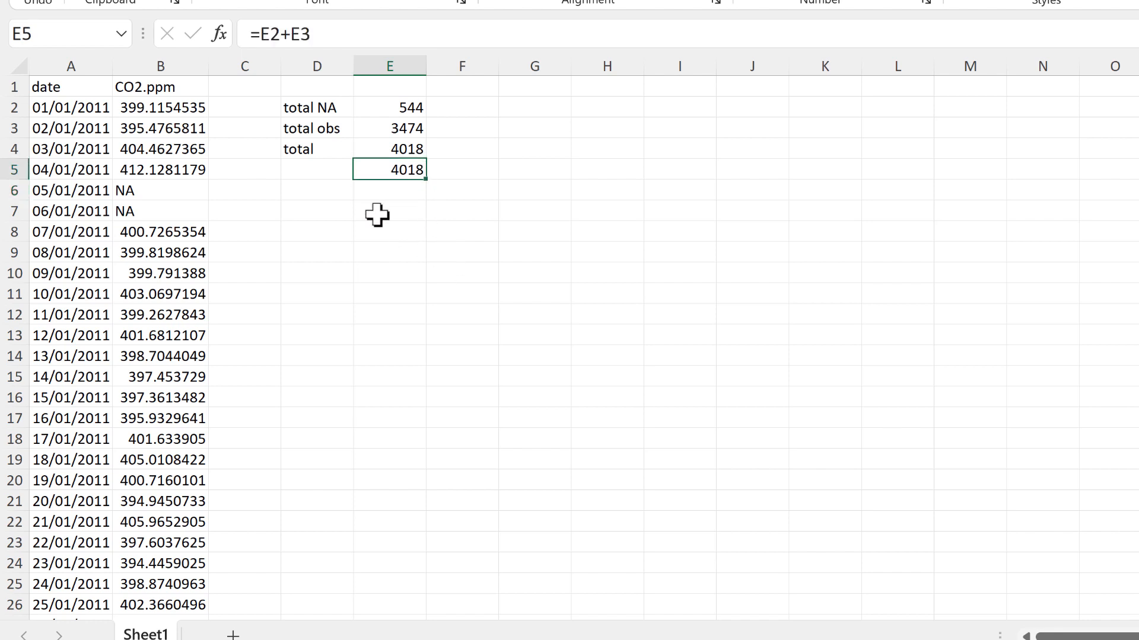
key("Delete")
left_click(322, 169)
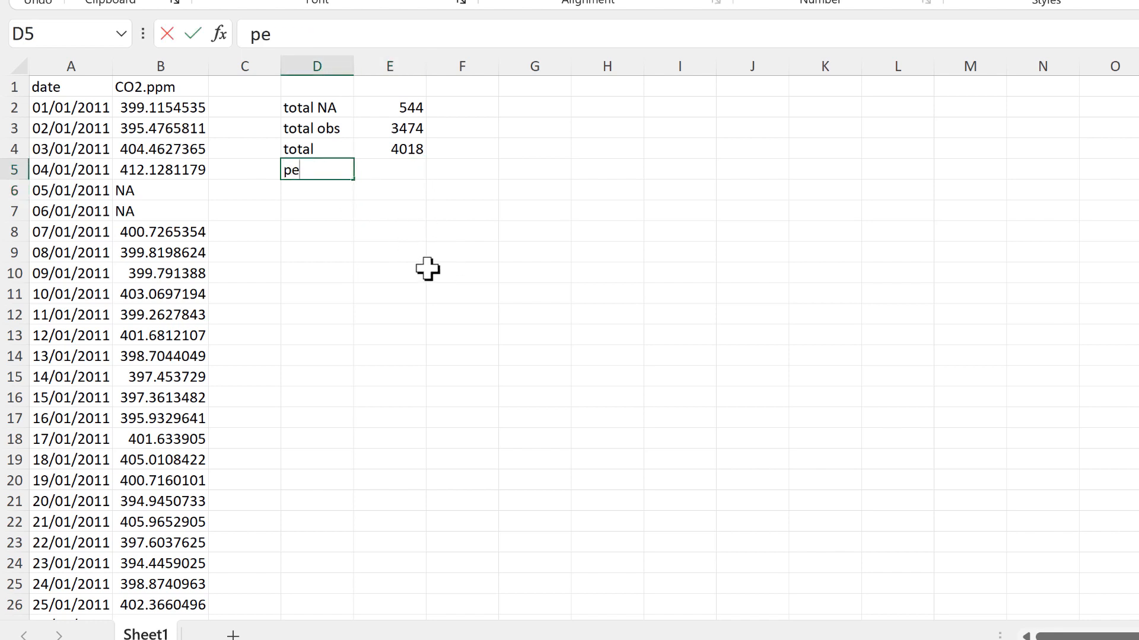
key("Tab")
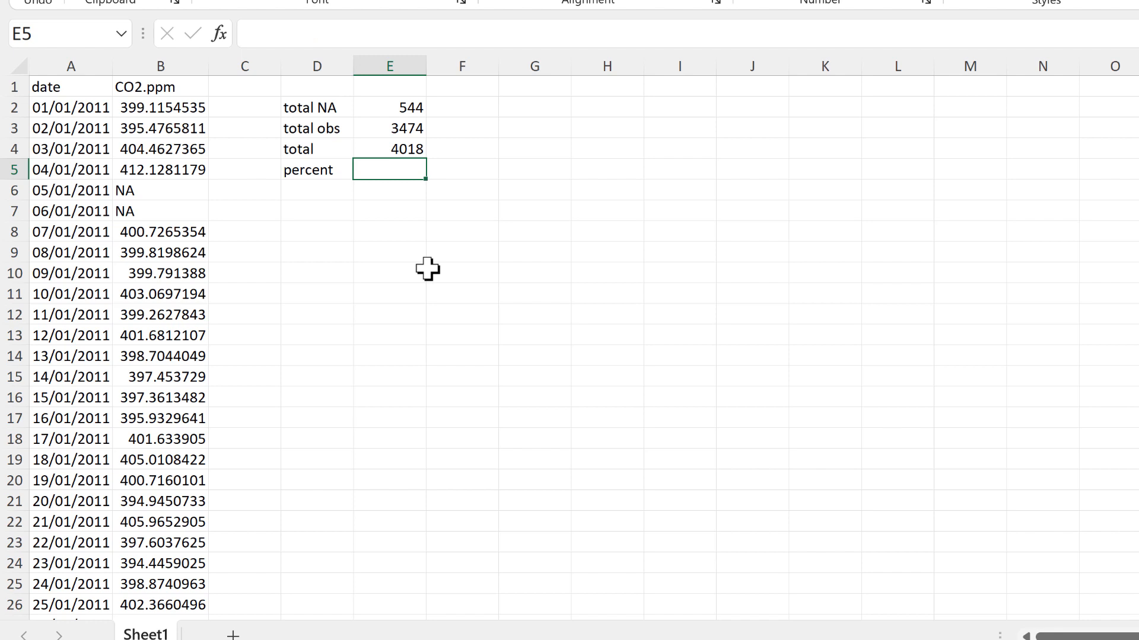
Calculate the share of NA values in E5 with the formula =E2/E4 and format it as a percentage.
type("=")
left_click(389, 108)
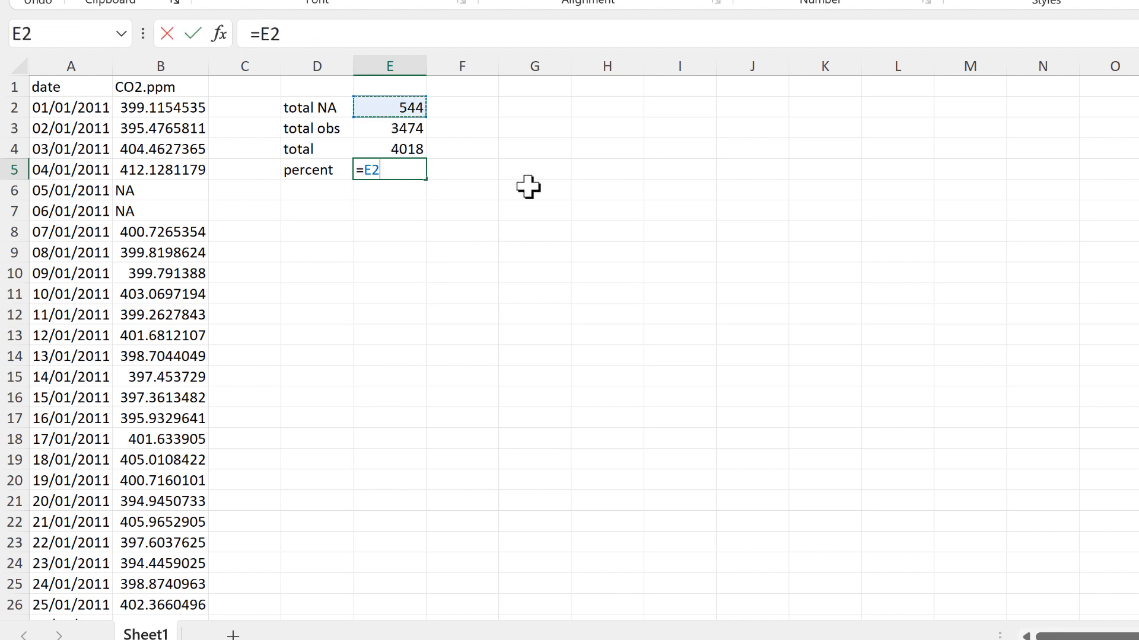
type("/")
left_click(403, 149)
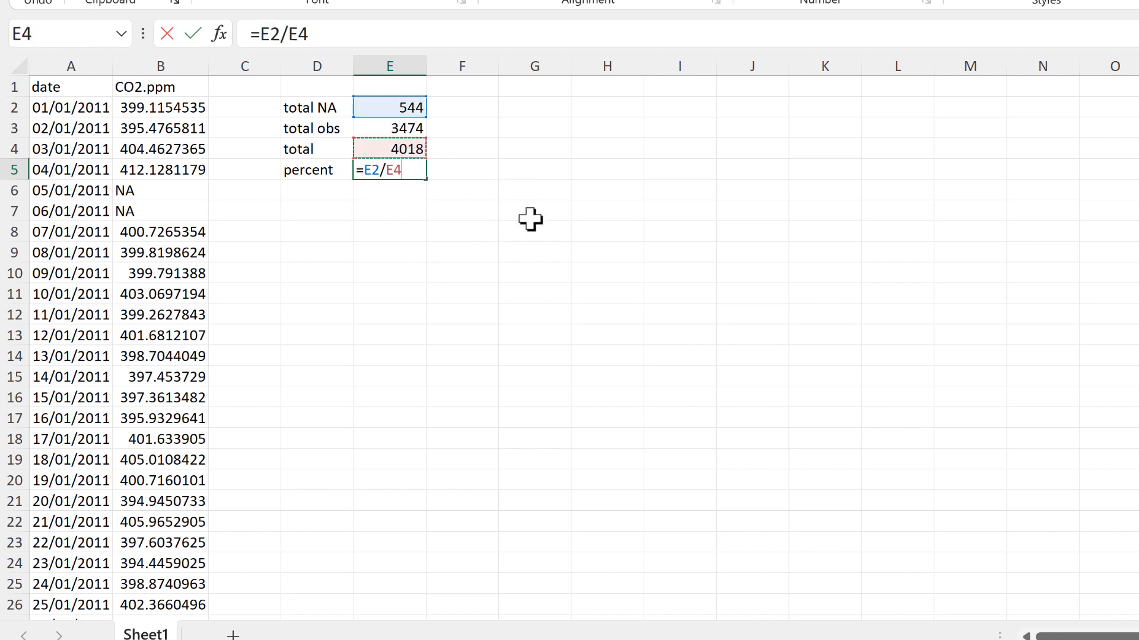
key("Return")
left_click(389, 170)
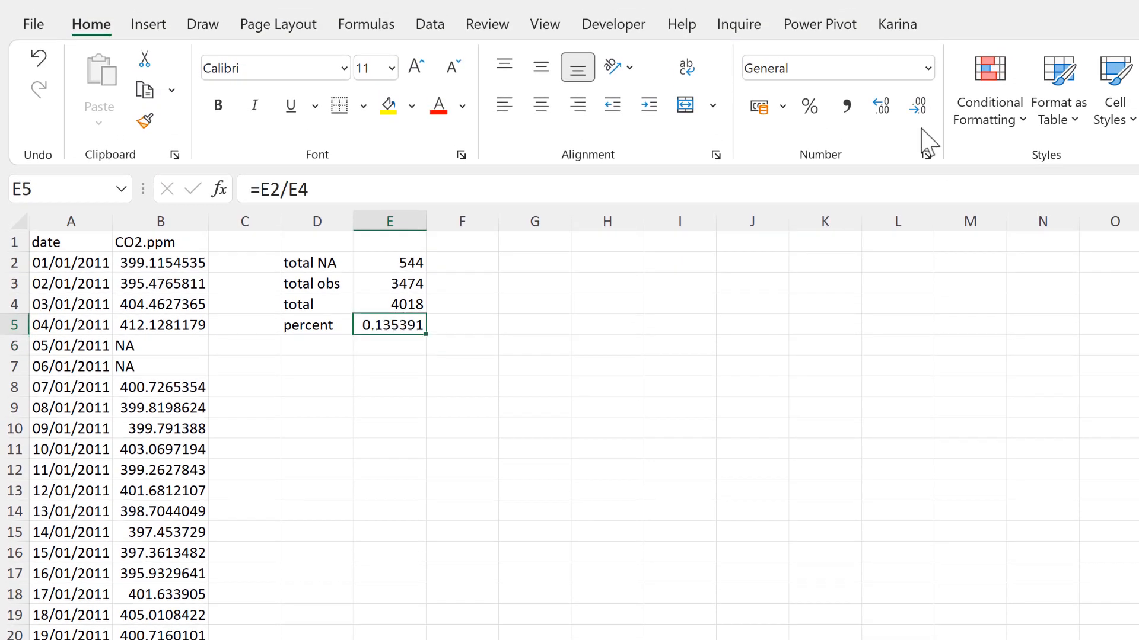
left_click(810, 108)
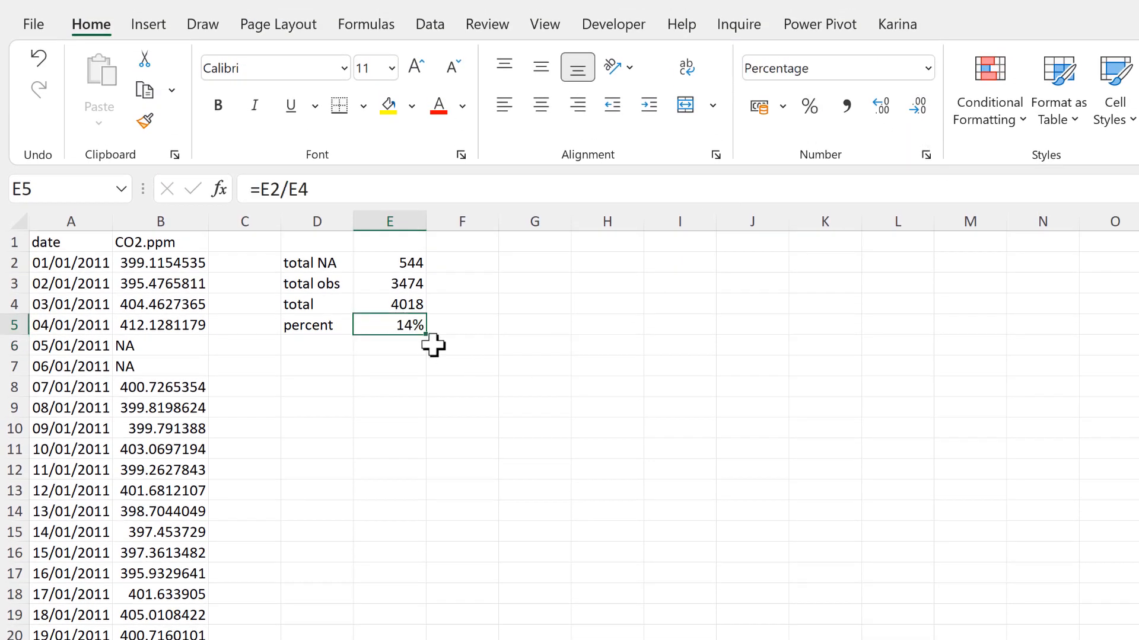
left_click(410, 373)
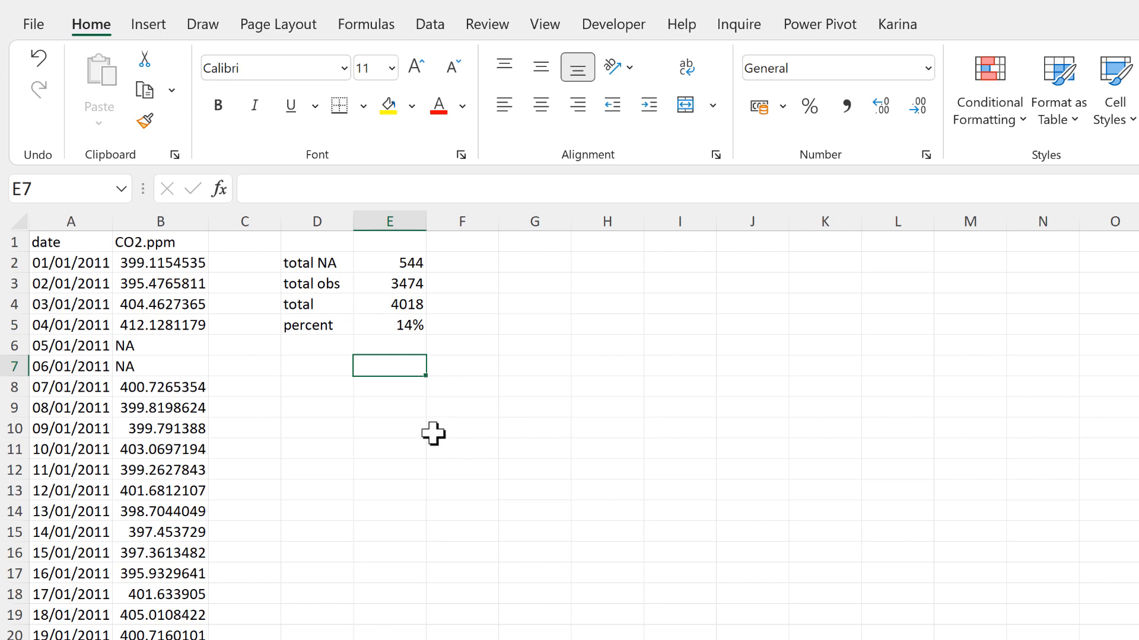
Examine the date range from the first to the last date in column A and return to the top of the sheet.
left_click(77, 268)
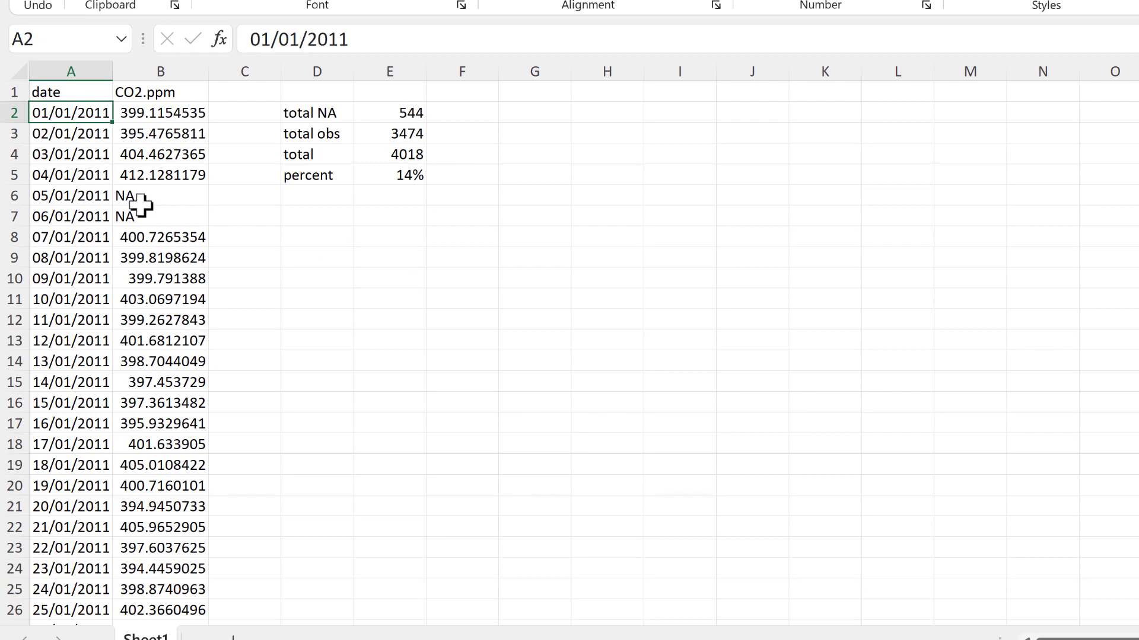
key("ctrl+Down")
key("Down")
key("Down")
key("Down")
key("Up")
key("Up")
key("Up")
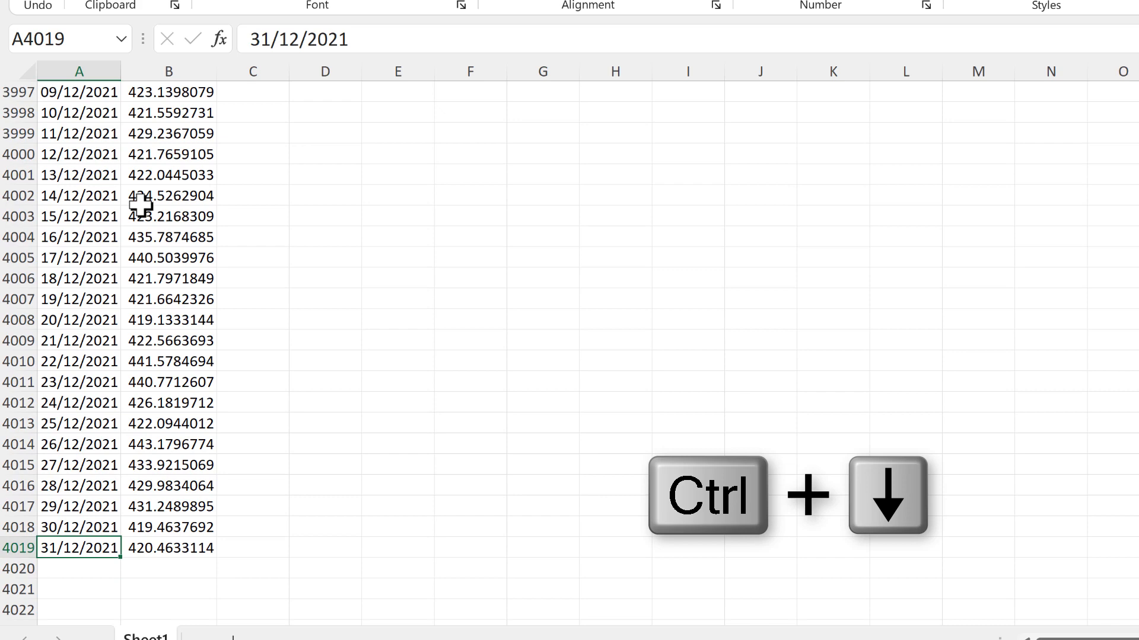
key("ctrl+Up")
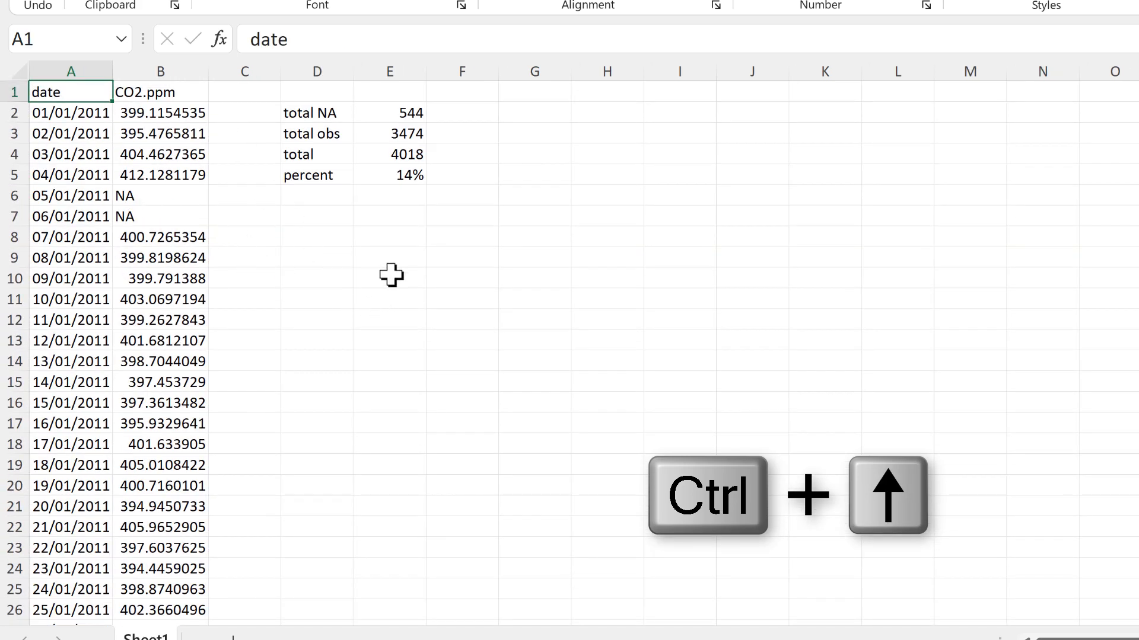
left_click(541, 110)
Insert a new column directly after CO2.ppm and enter the header "year" in C1.
left_click(242, 70)
right_click(244, 70)
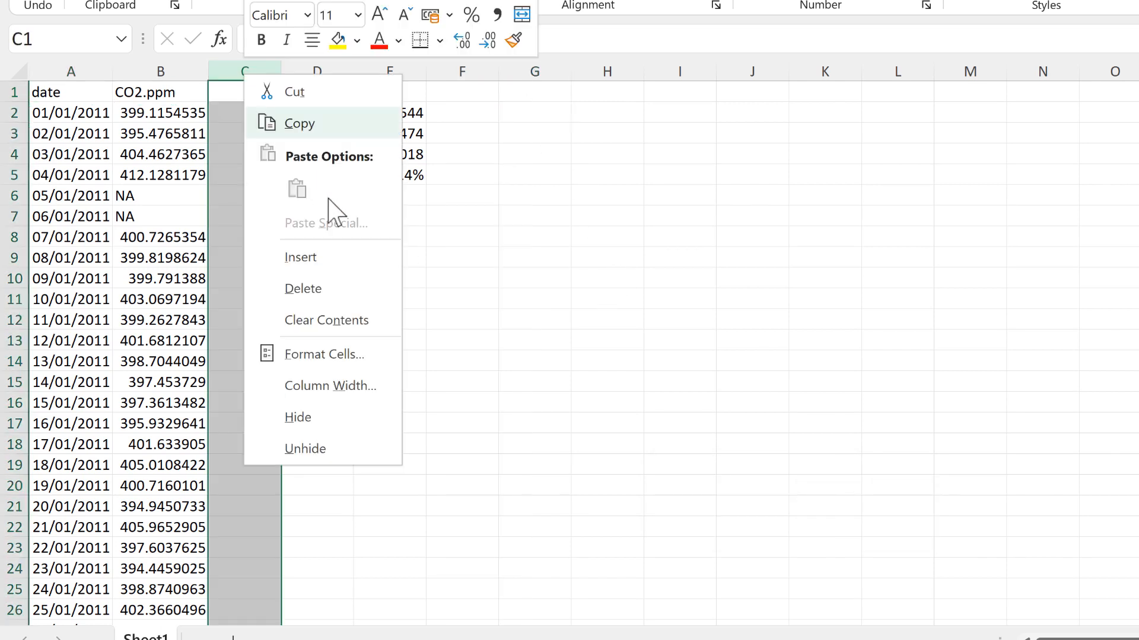
left_click(348, 257)
left_click(229, 94)
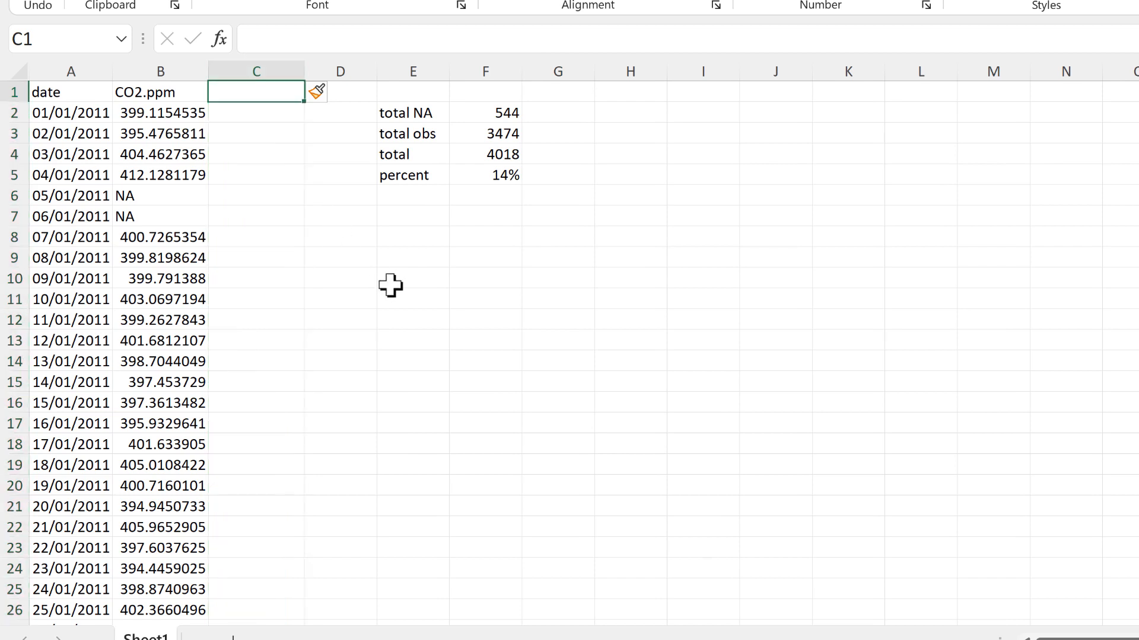
type("year")
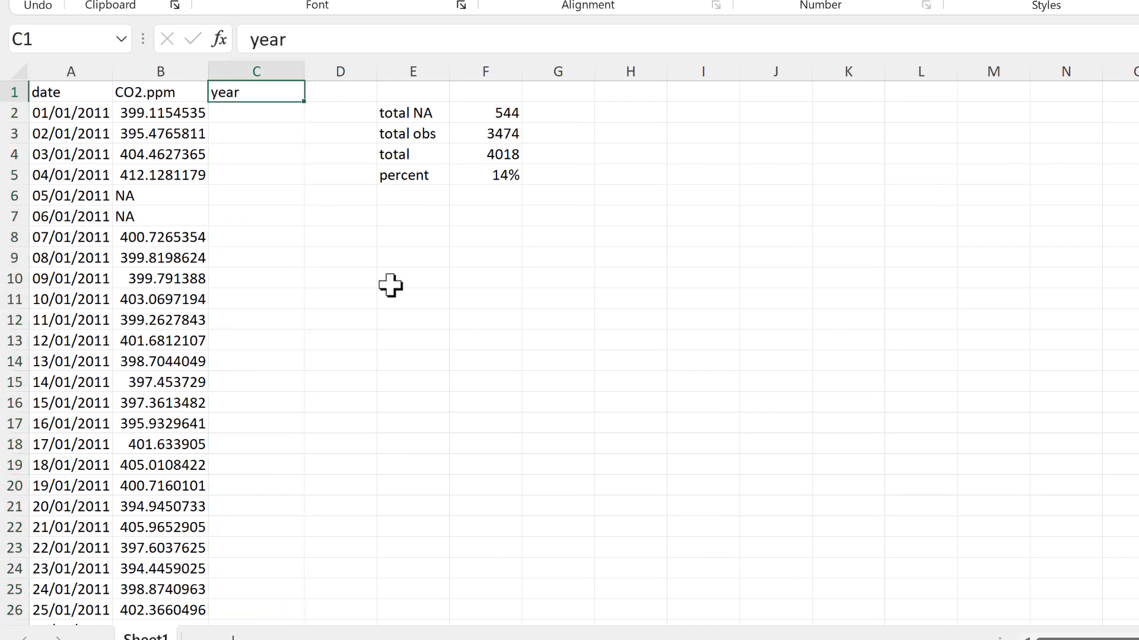
key("Return")
Extract the year of each date with =YEAR(A2) in C2 and fill the formula down the whole year column.
type("=year")
key("Tab")
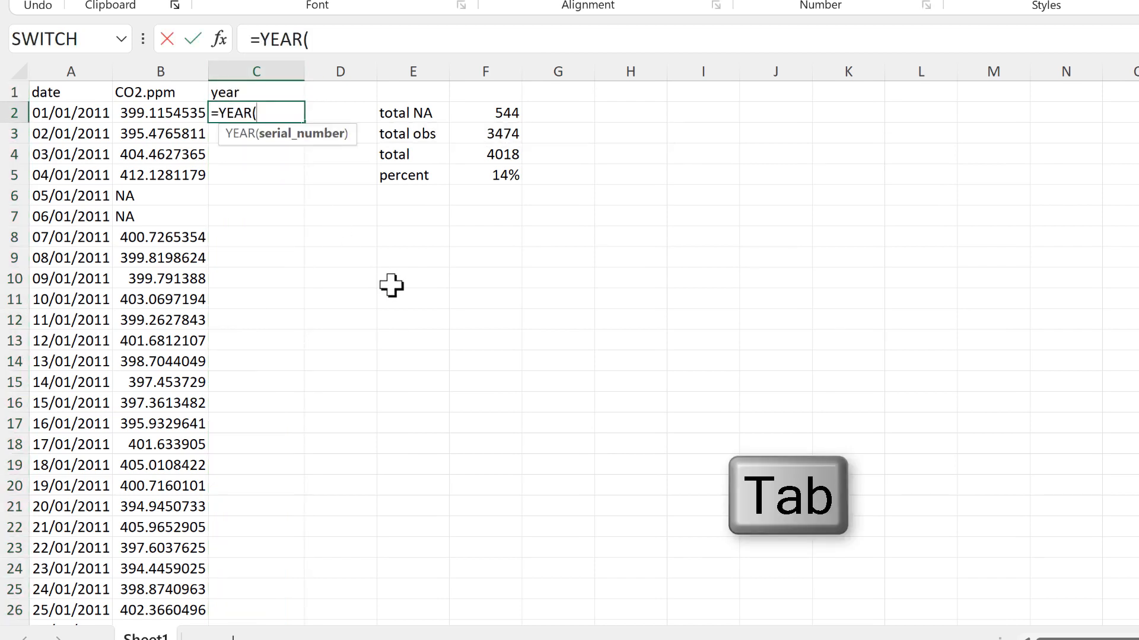
left_click(89, 116)
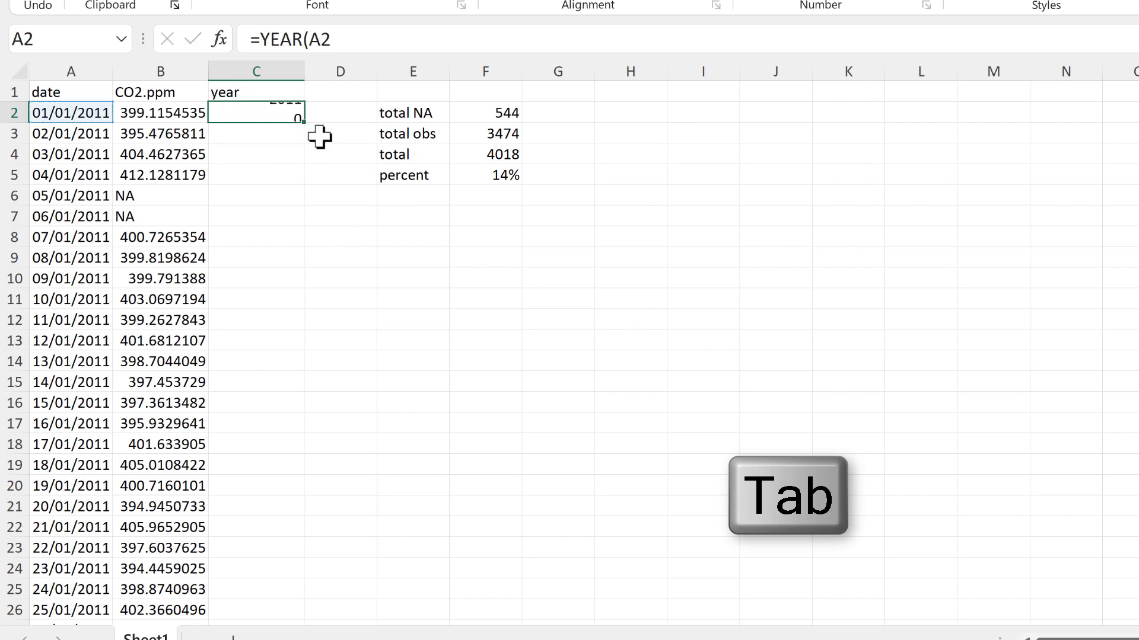
key("Return")
left_click(292, 116)
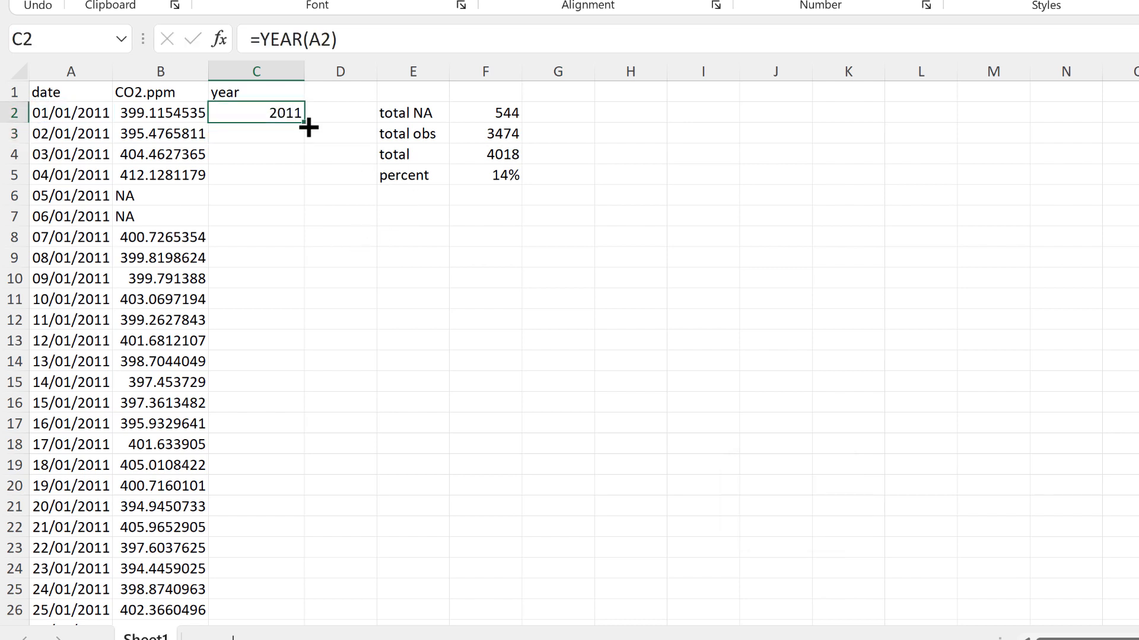
double_click(309, 127)
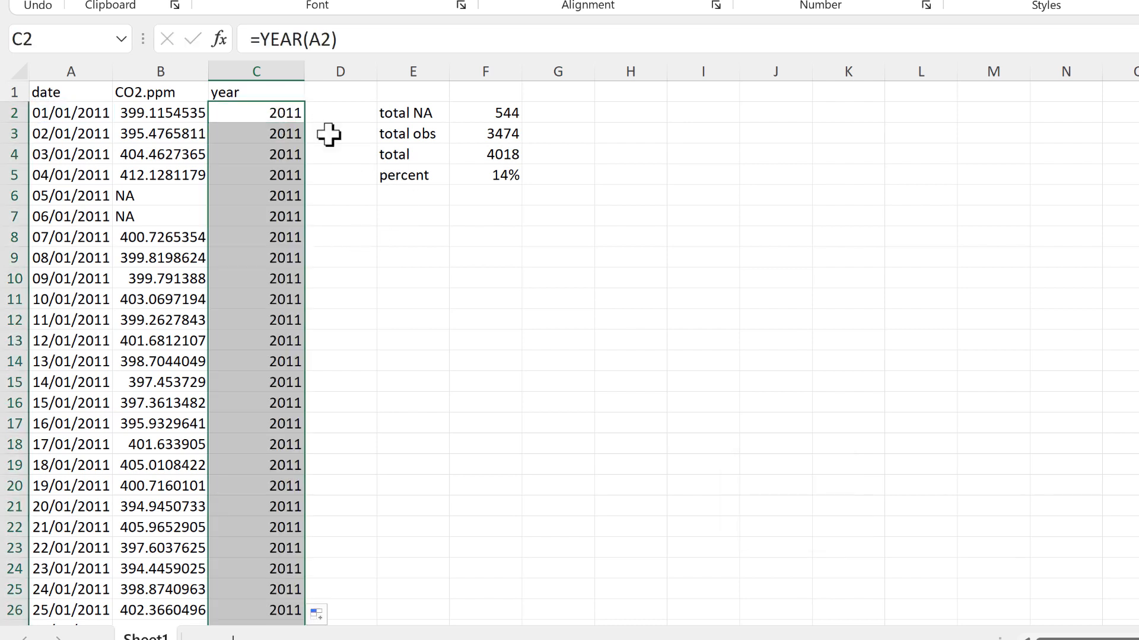
List the years 2011 to 2021 as a series in H2:H12.
left_click(653, 121)
type("2")
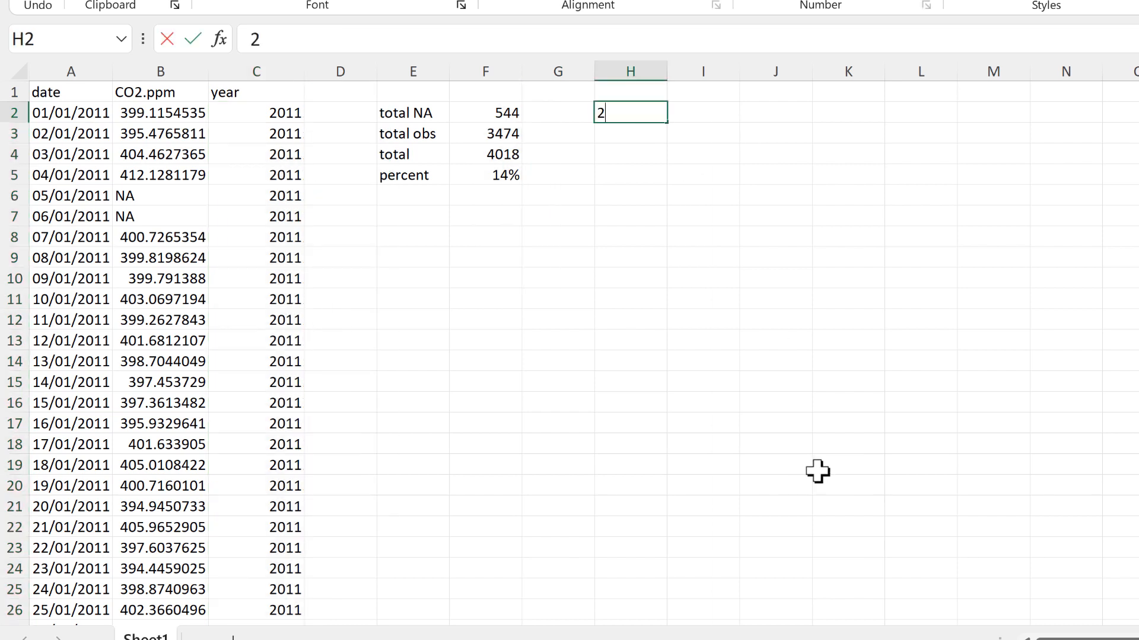
type("011")
key("Return")
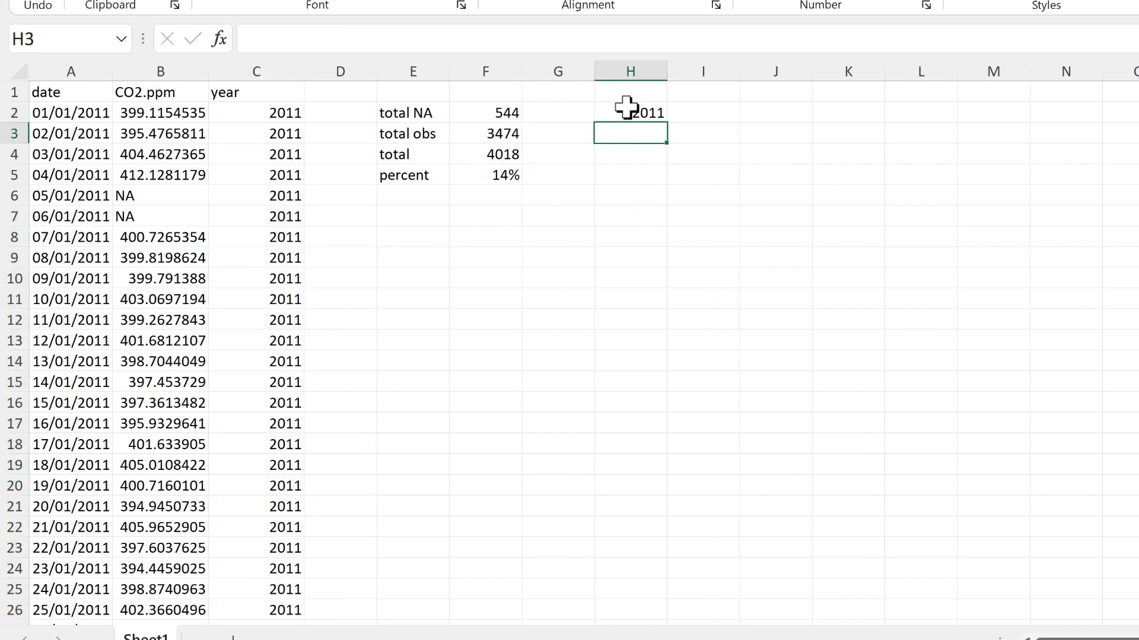
left_click(625, 109)
left_click_drag(667, 122, 682, 323)
Begin a COUNTIFS formula in I2 with the absolute year range $C$2:$C$4019 and the year in H2 as its first criterion.
left_click(673, 112)
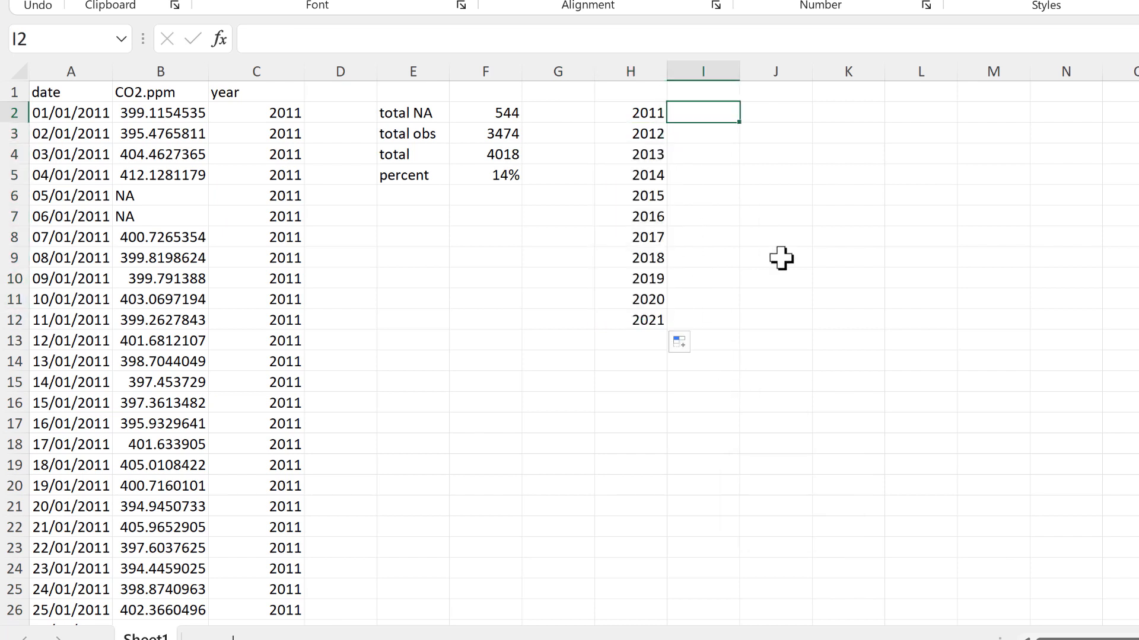
type("=countifs")
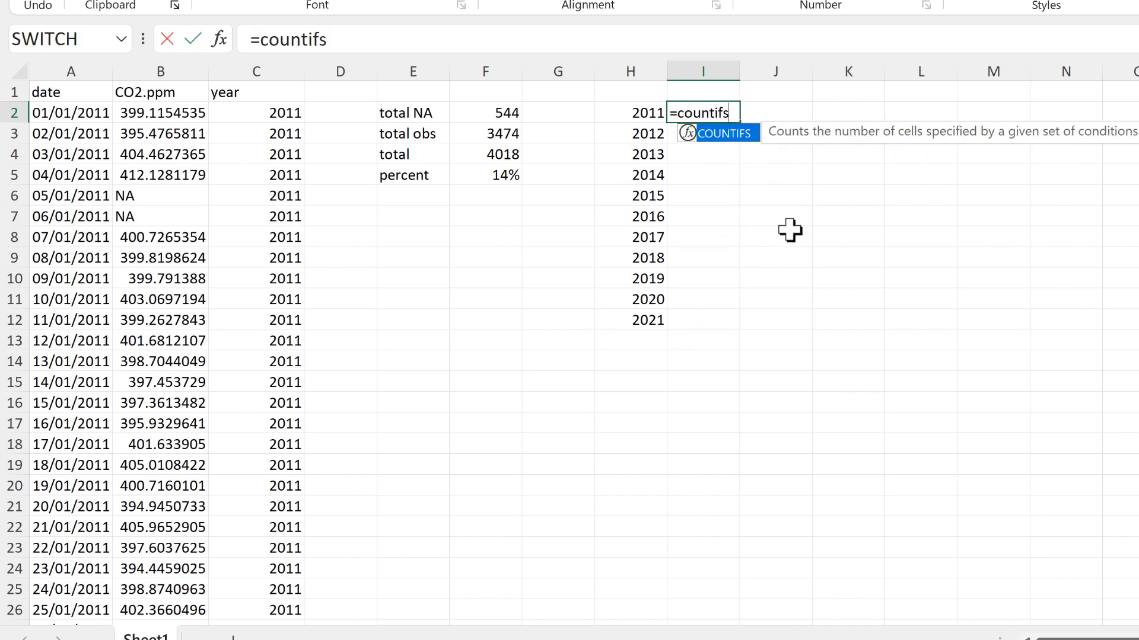
key("Tab")
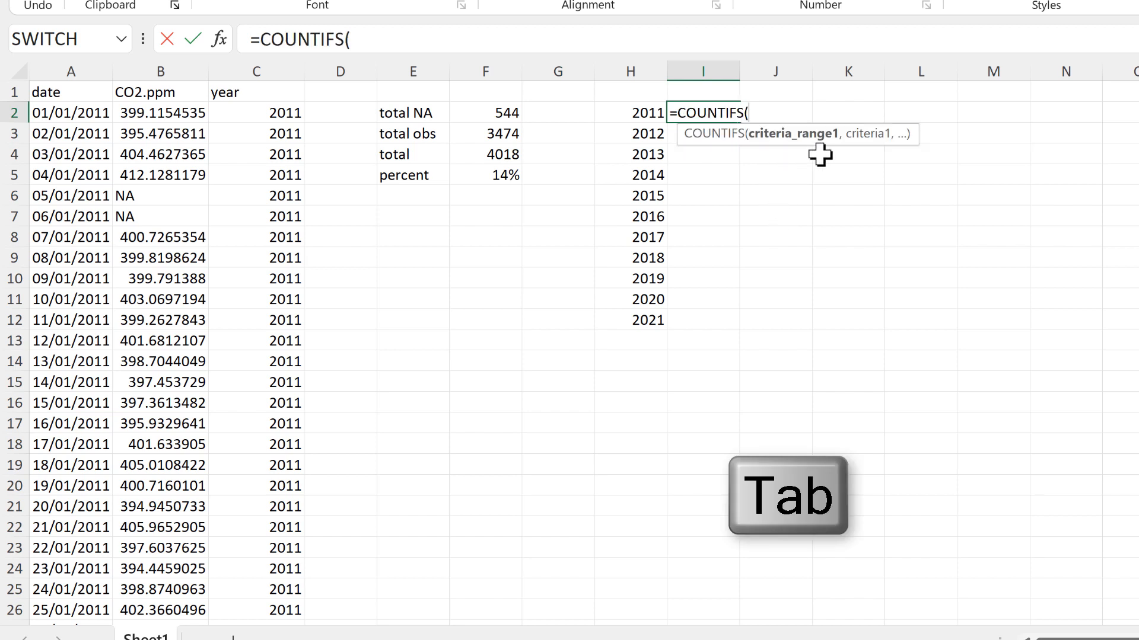
left_click(274, 112)
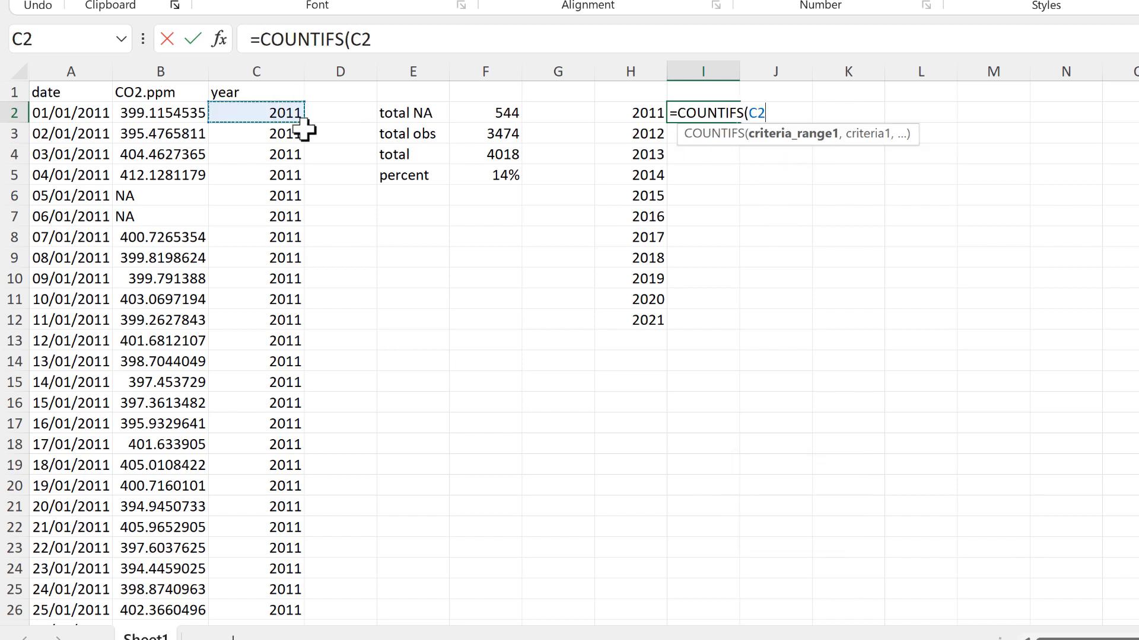
key("ctrl+shift+Down")
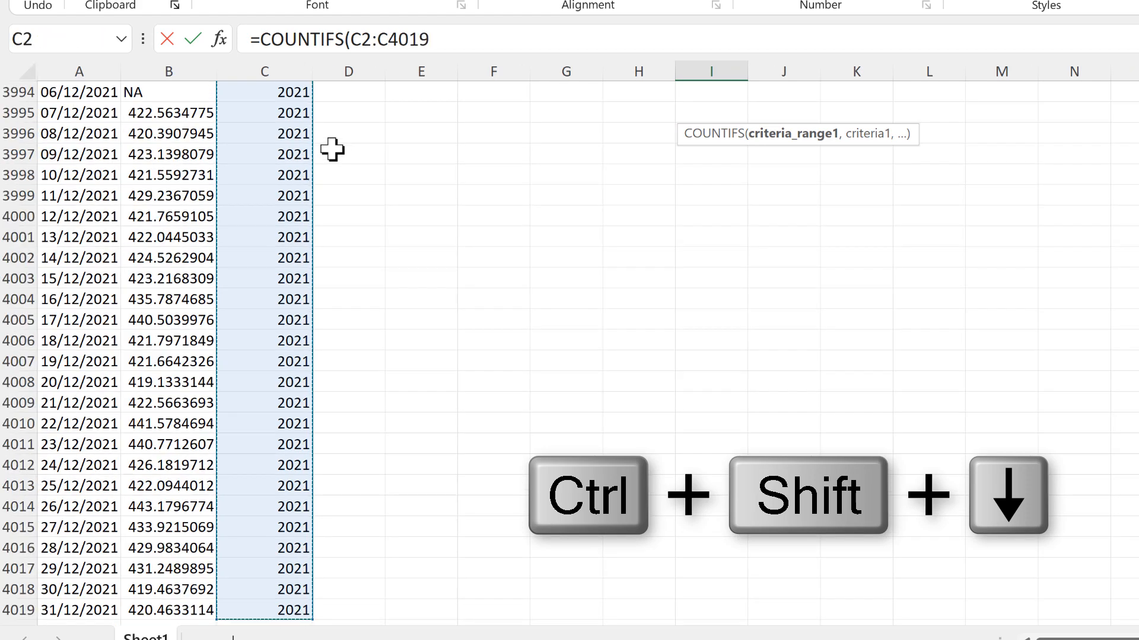
key("F4")
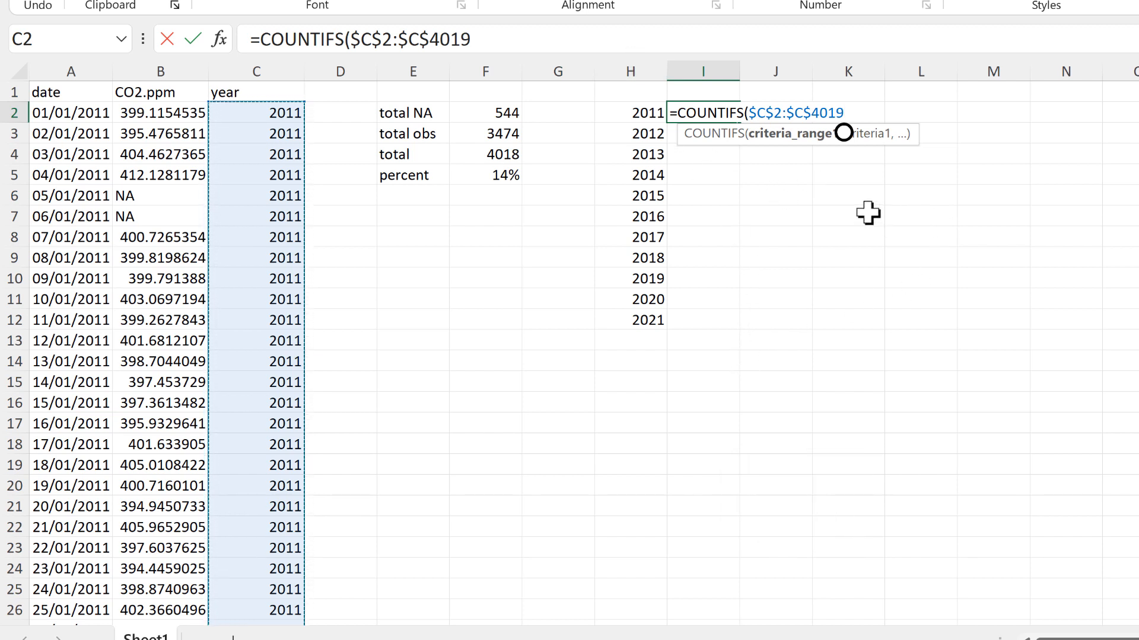
type(",")
left_click(629, 112)
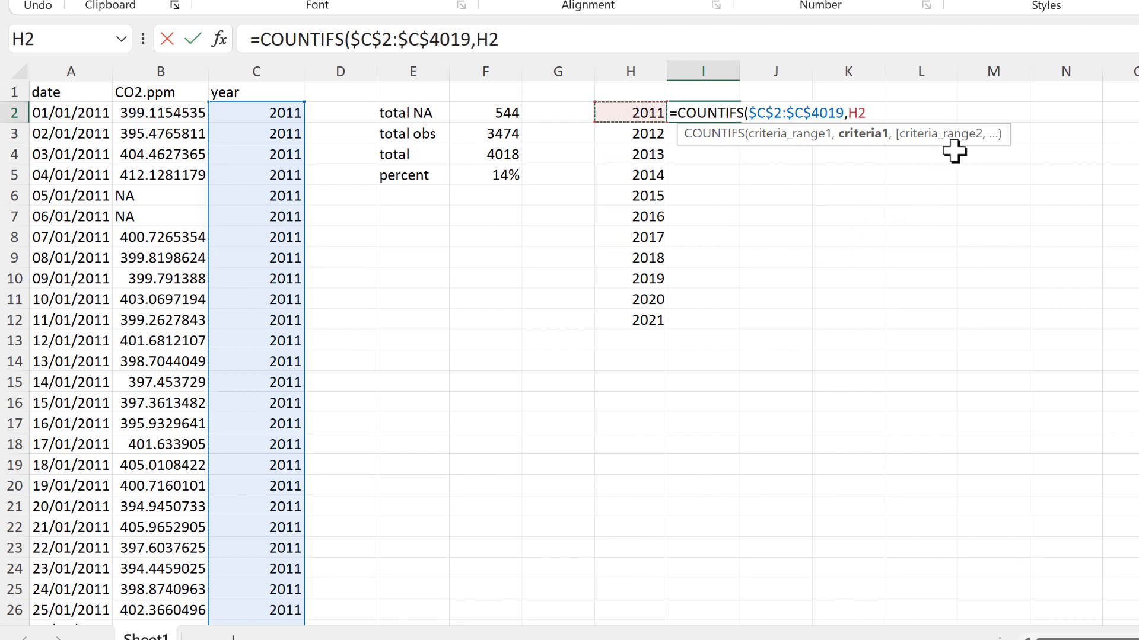
Complete the COUNTIFS formula in I2 with the absolute CO2 range $B$2:$B$4019 and the second criterion "NA".
type(",")
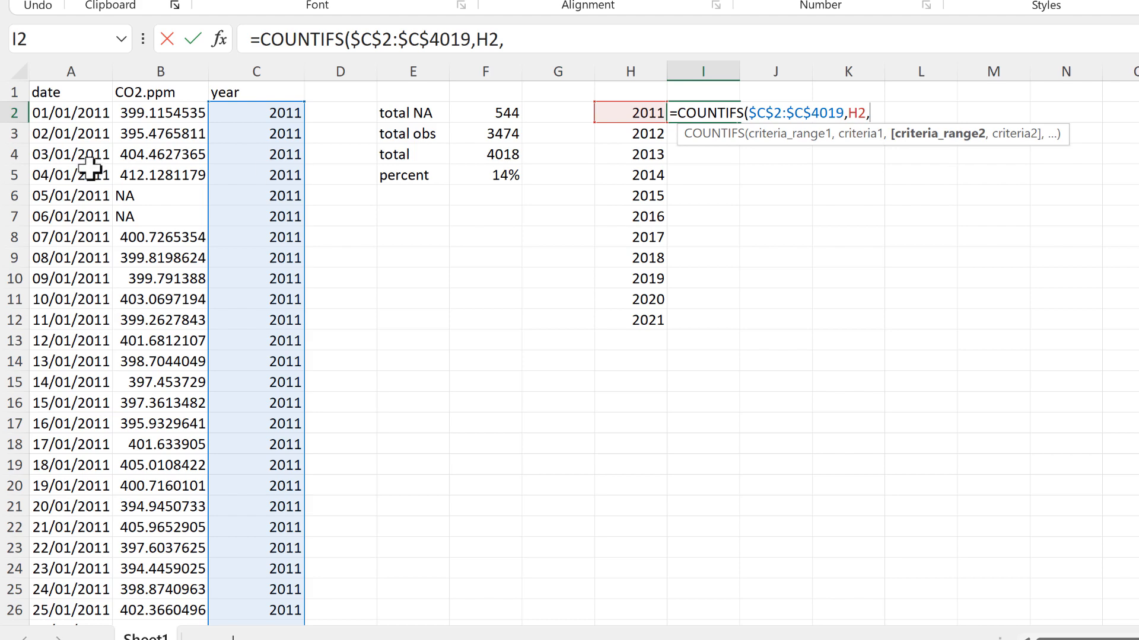
left_click(141, 112)
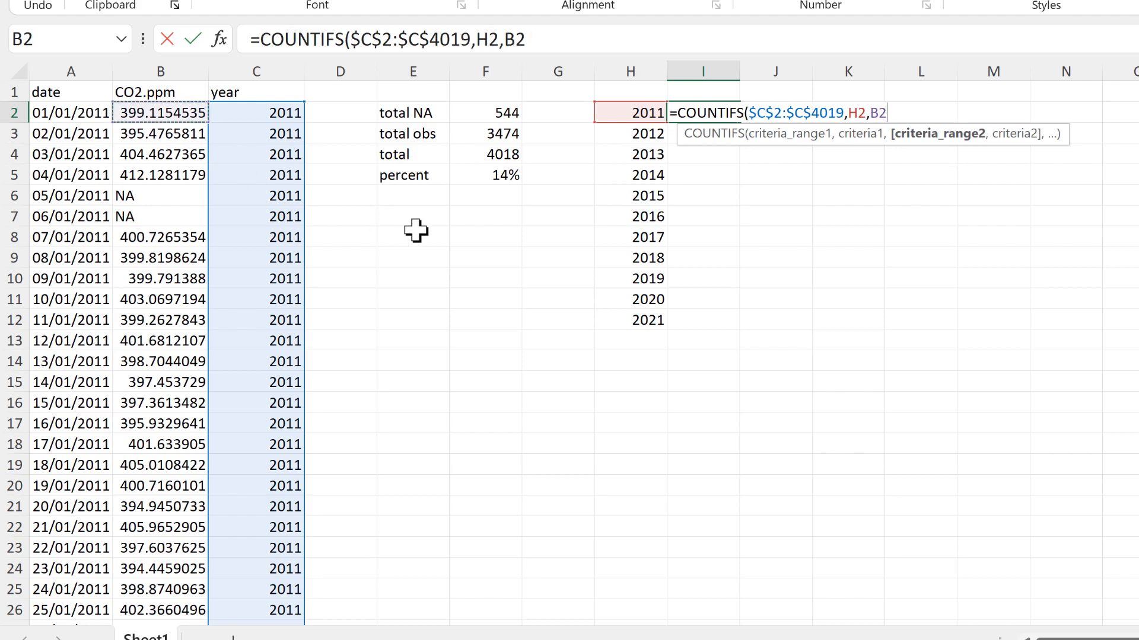
key("ctrl+shift+Down")
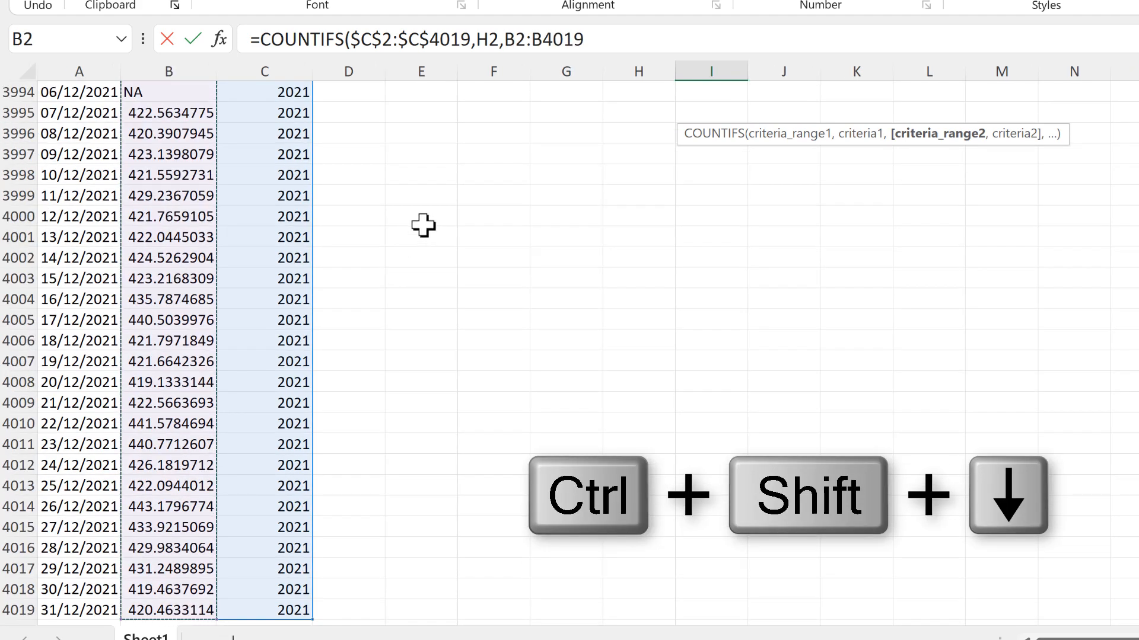
key("F4")
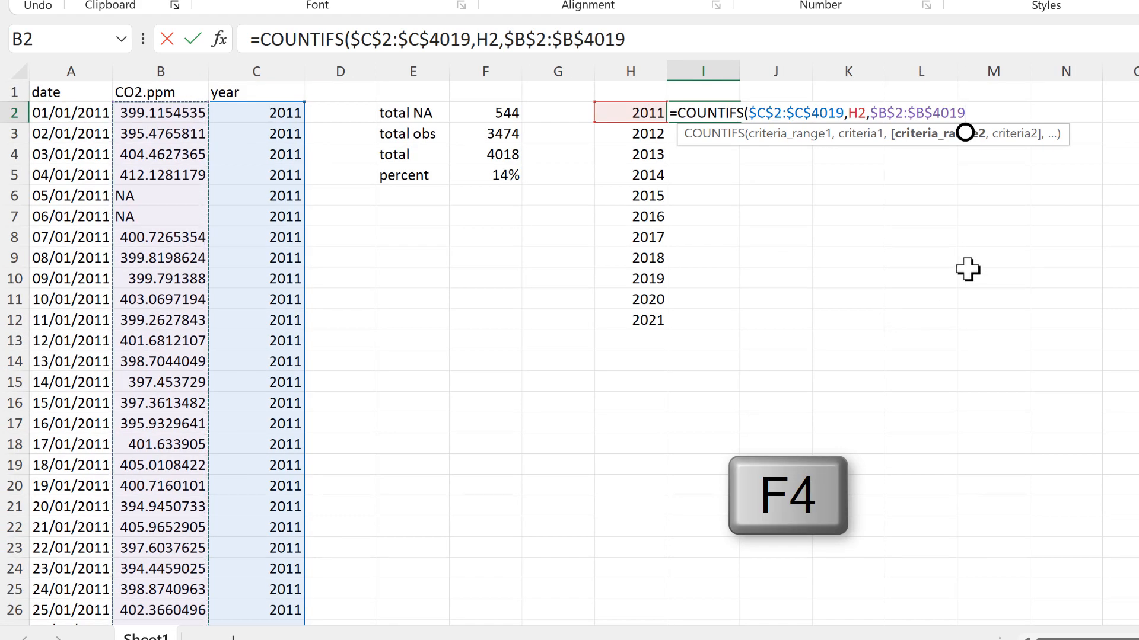
type(",")
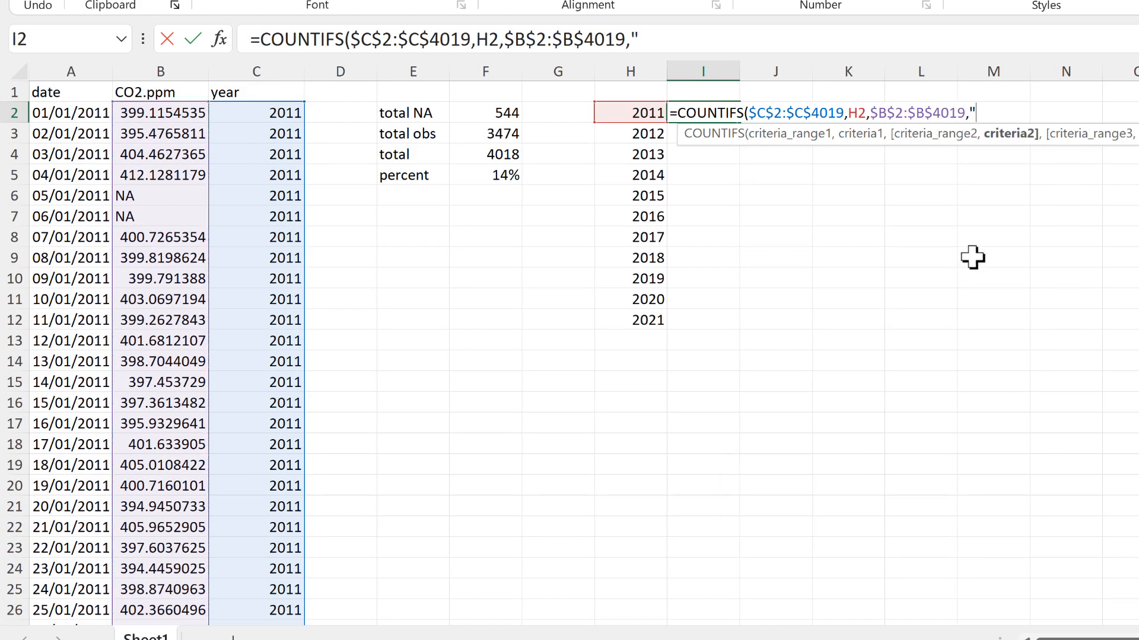
type("\"NA\")")
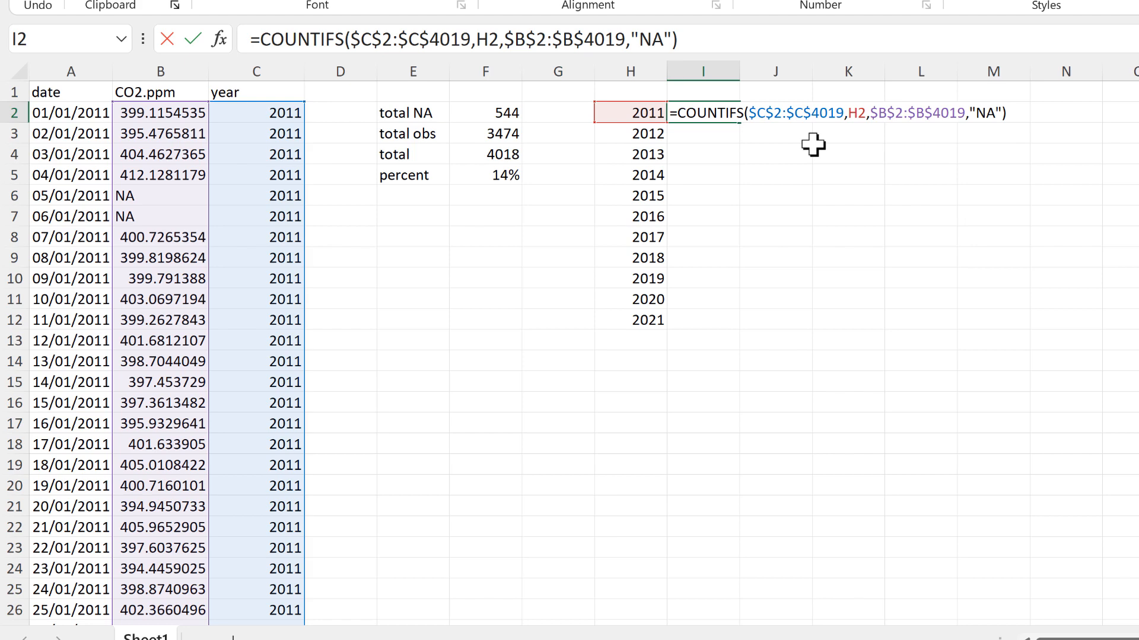
key("Return")
Copy the COUNTIFS formula from I2 down to I12 for all listed years.
left_click(731, 116)
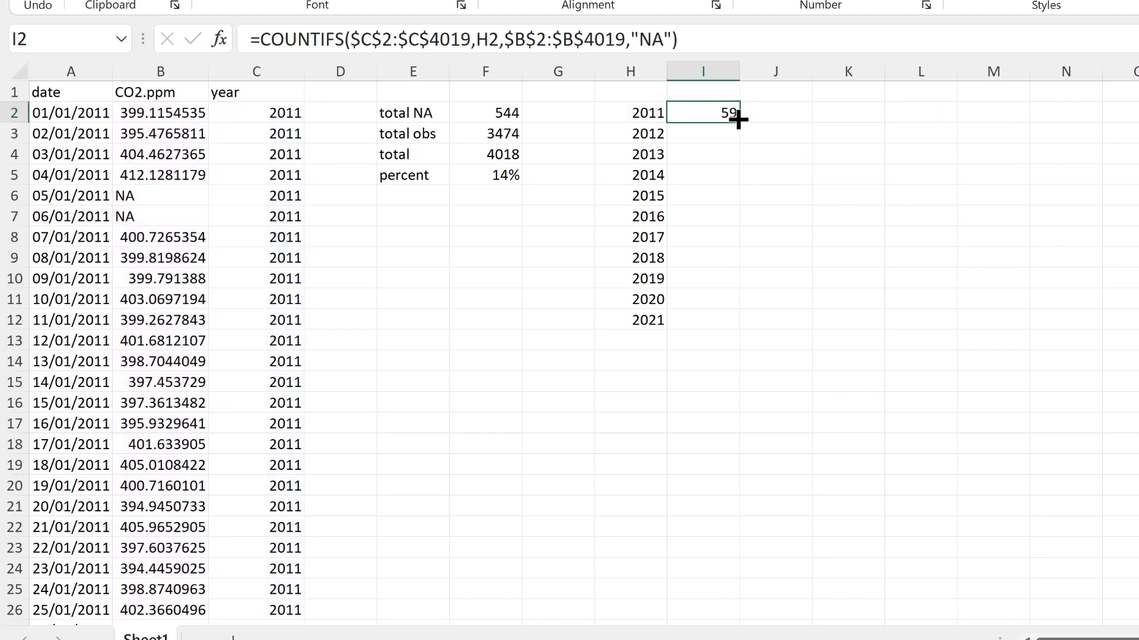
double_click(738, 118)
left_click(691, 363)
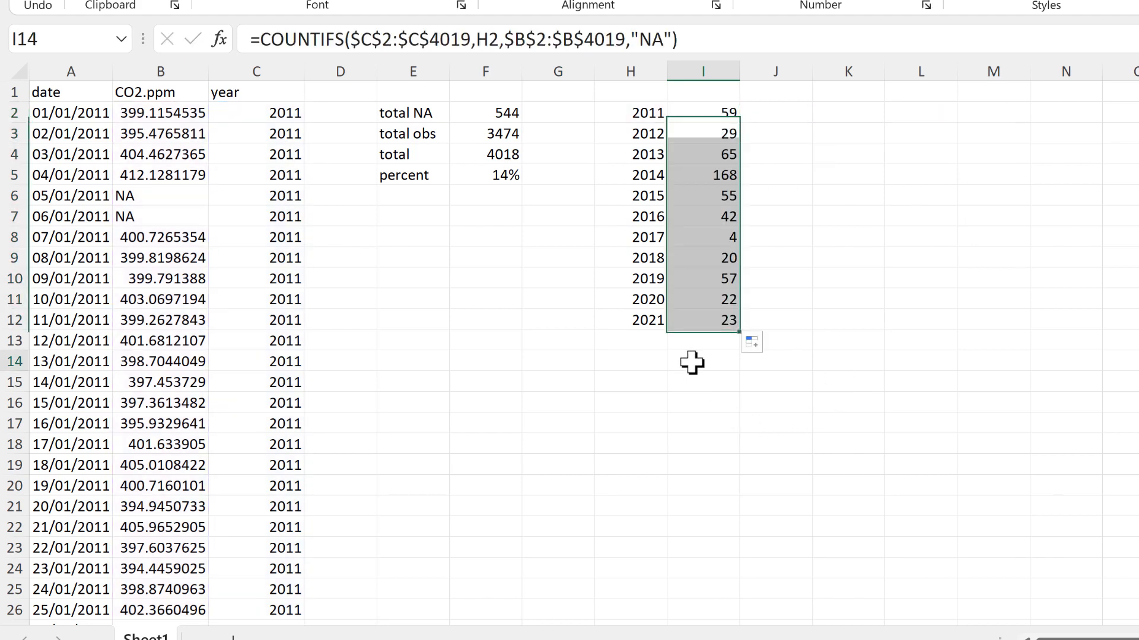
Sum I2:I12 in I14 to check the yearly counts against the total NA in F2, and clear the check formula.
type("=su")
key("Tab")
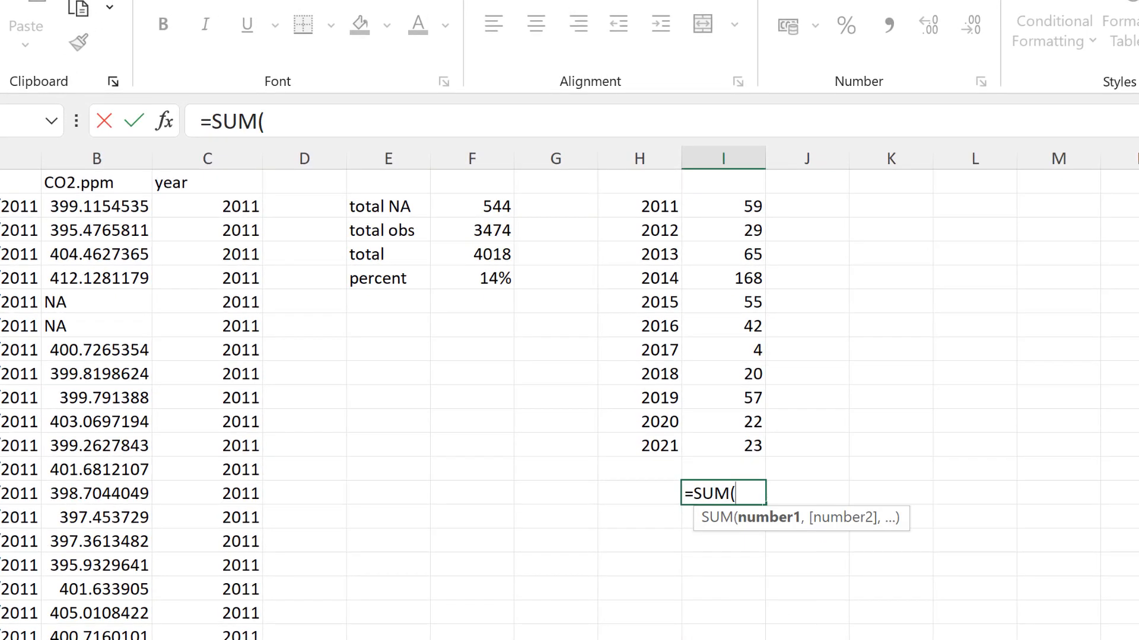
left_click_drag(729, 449, 737, 455)
key("Return")
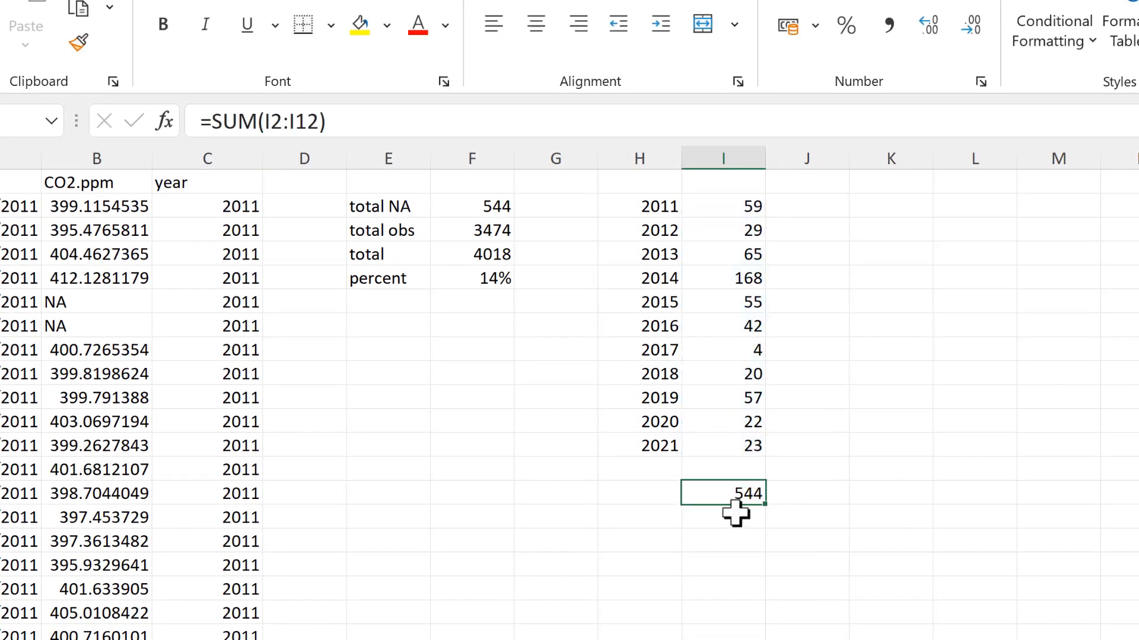
left_click(492, 208)
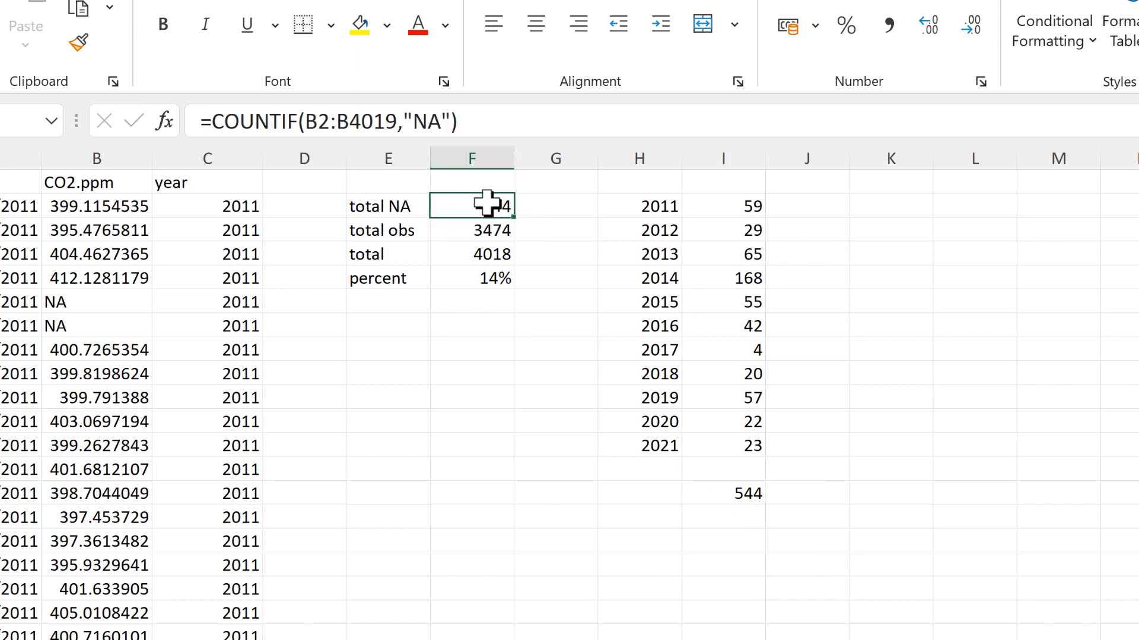
left_click(734, 491)
key("Delete")
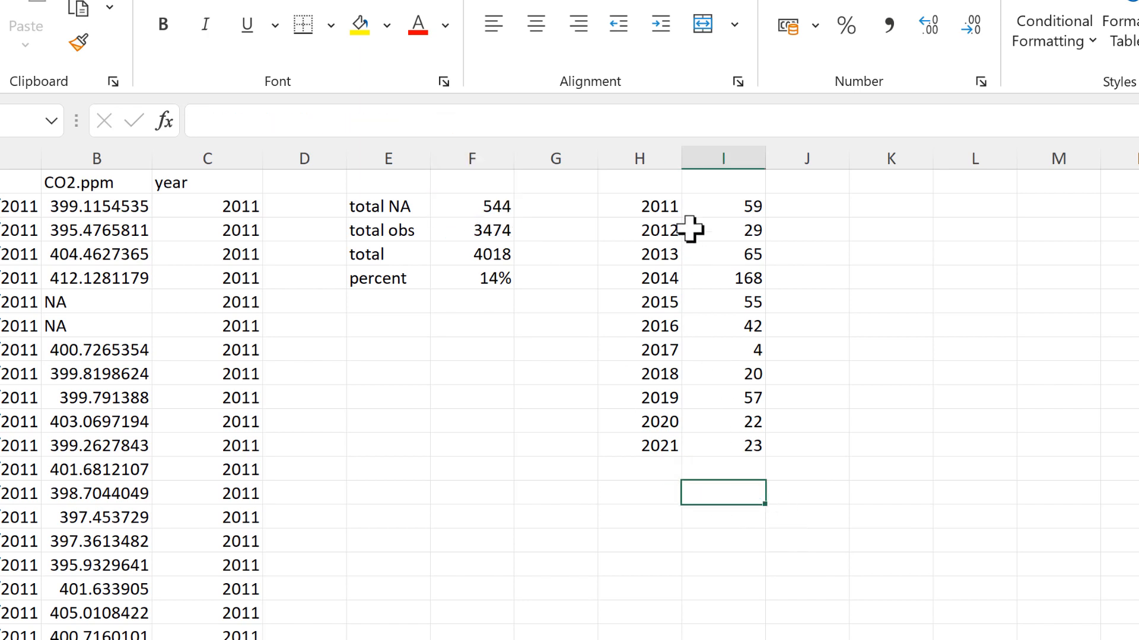
Add the headings "total NA" in I1 and "total" in J1.
left_click(721, 181)
type("total NA")
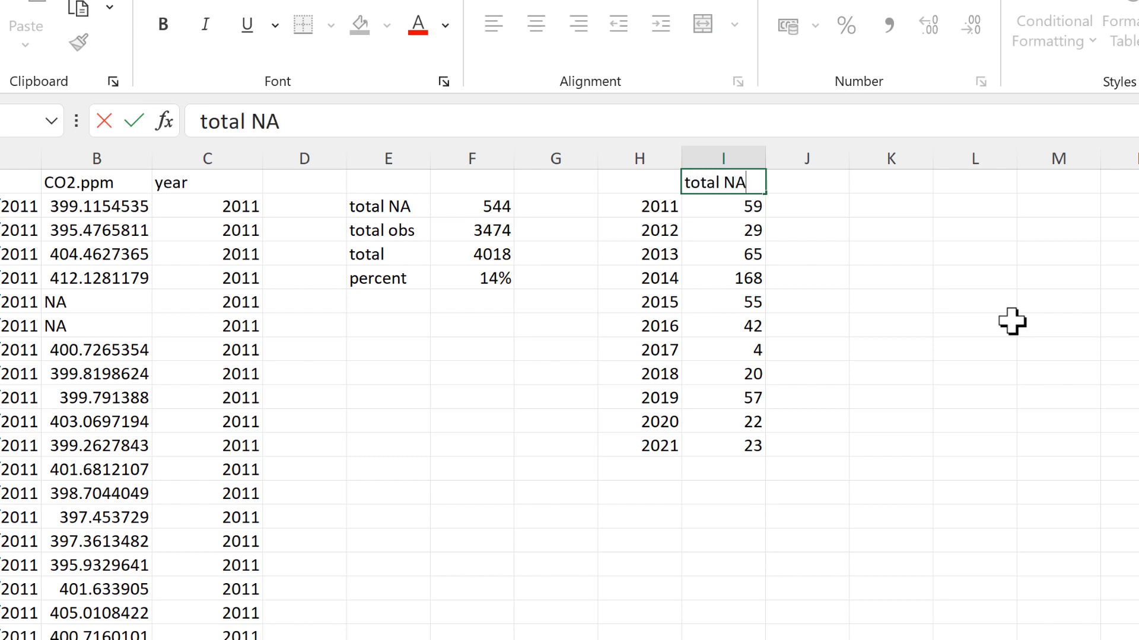
key("Tab")
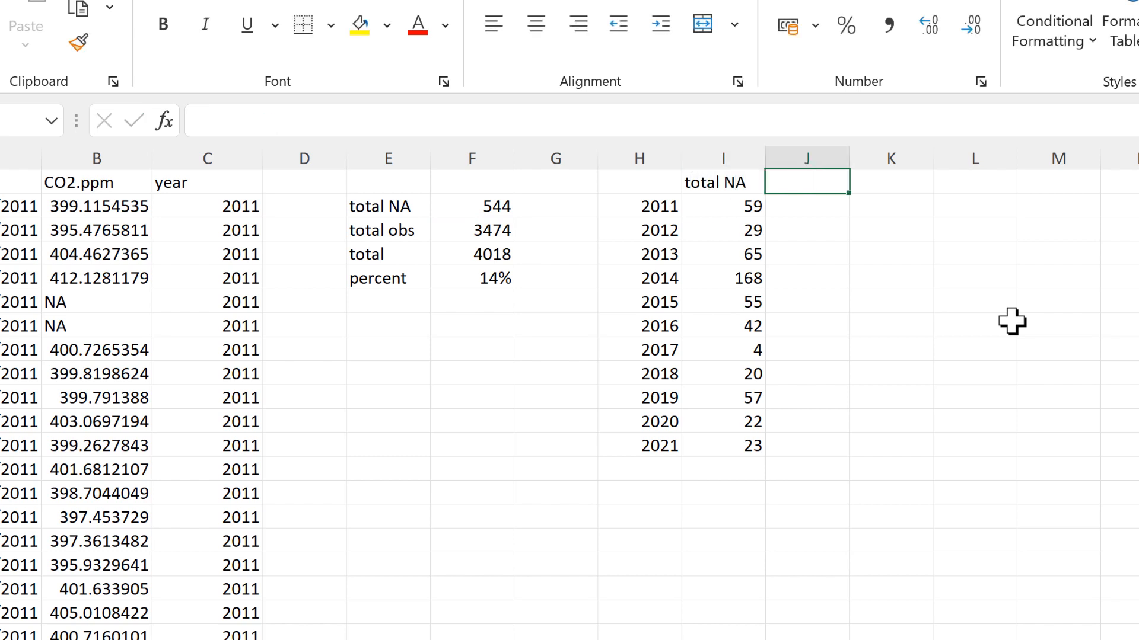
type("total")
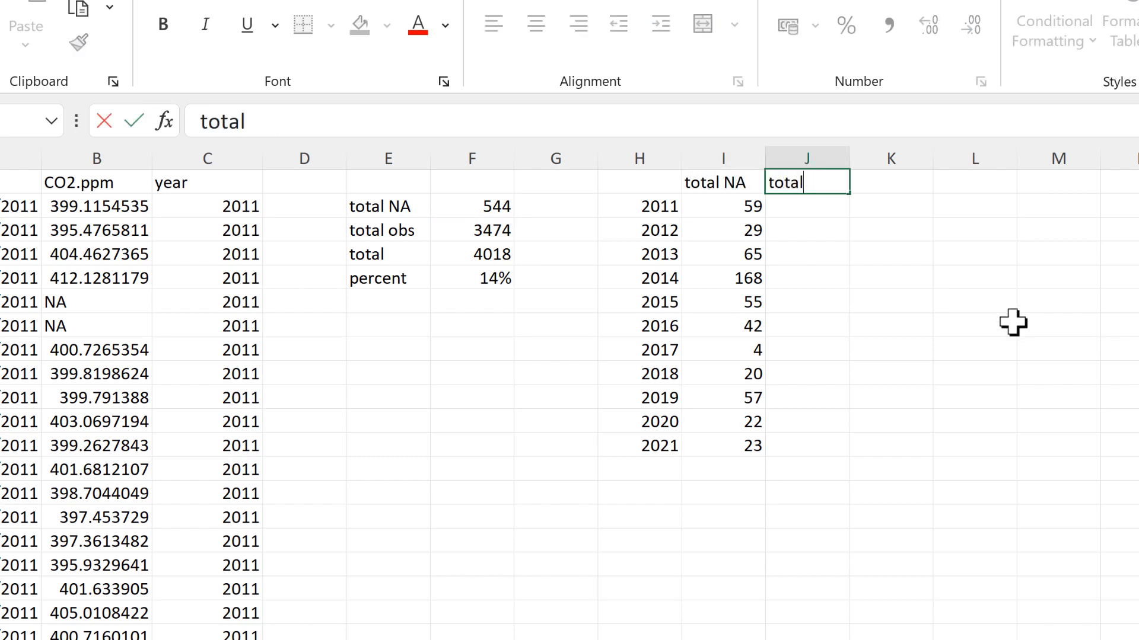
key("Return")
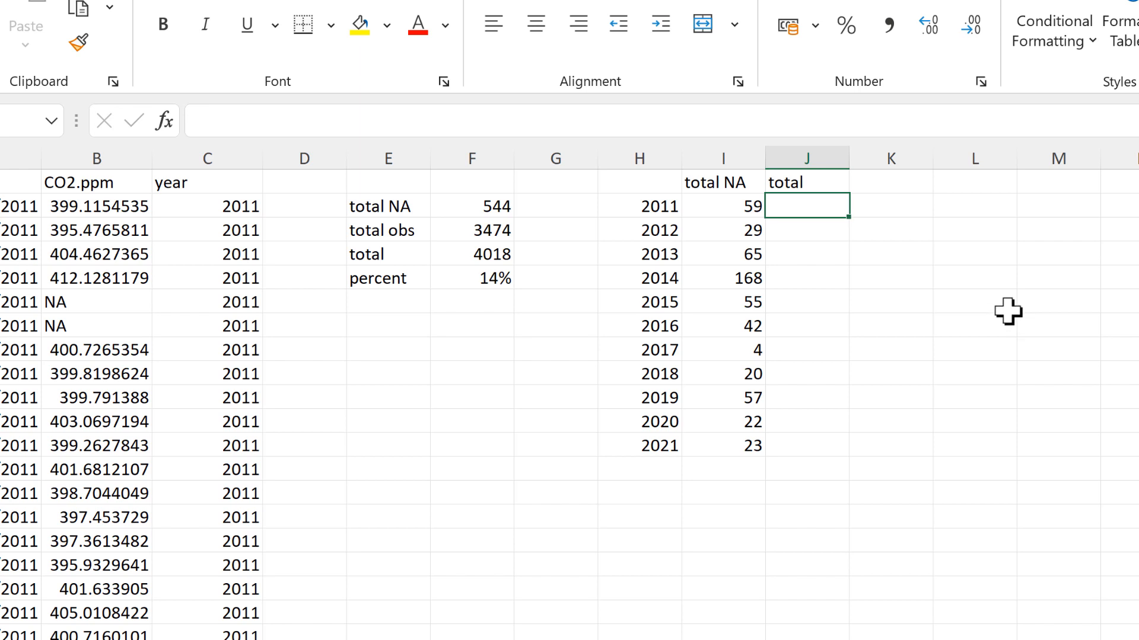
Copy the formula from I2 into J2 and reduce it to =COUNTIFS($C$2:$C$4019,H2), without the NA criterion.
left_click(742, 210)
left_click_drag(810, 196, 809, 203)
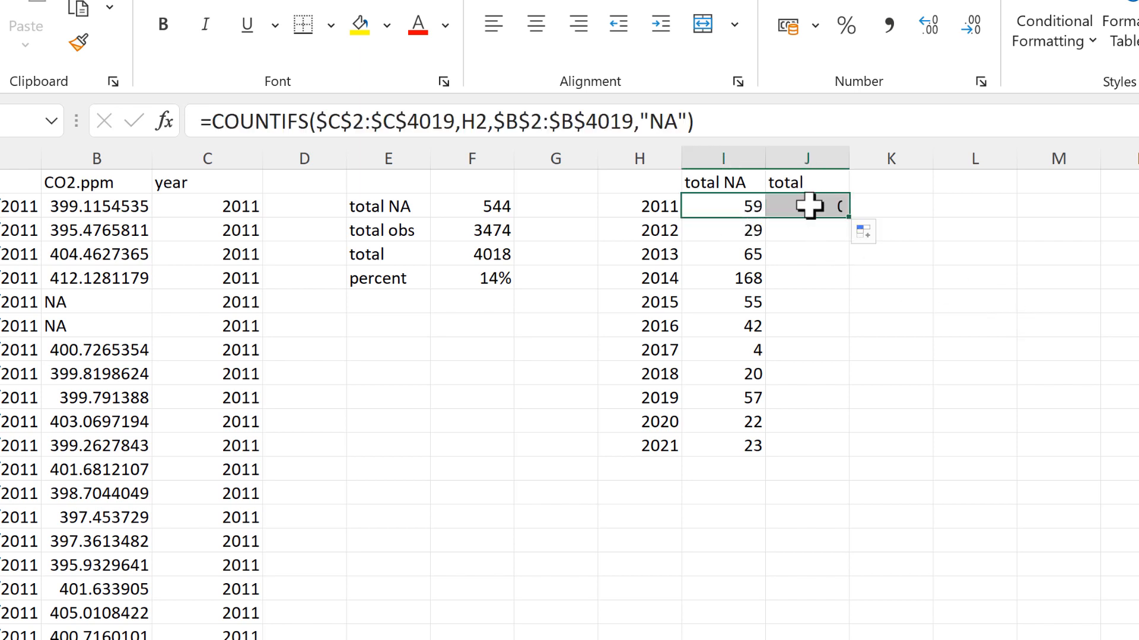
left_click(809, 205)
left_click(770, 123)
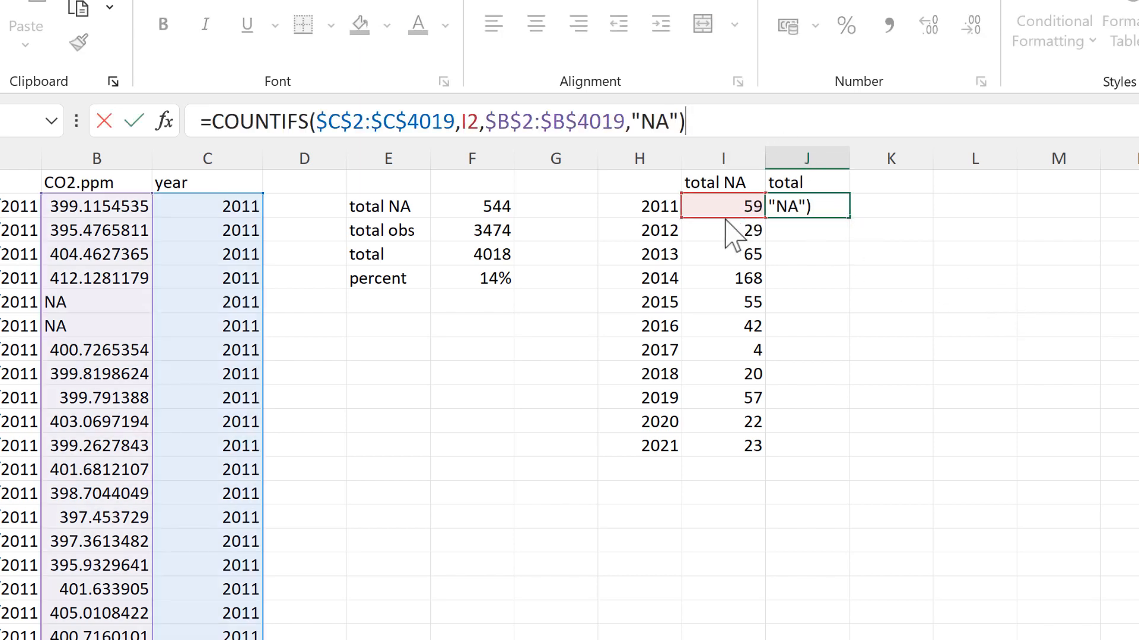
left_click_drag(677, 221, 594, 220)
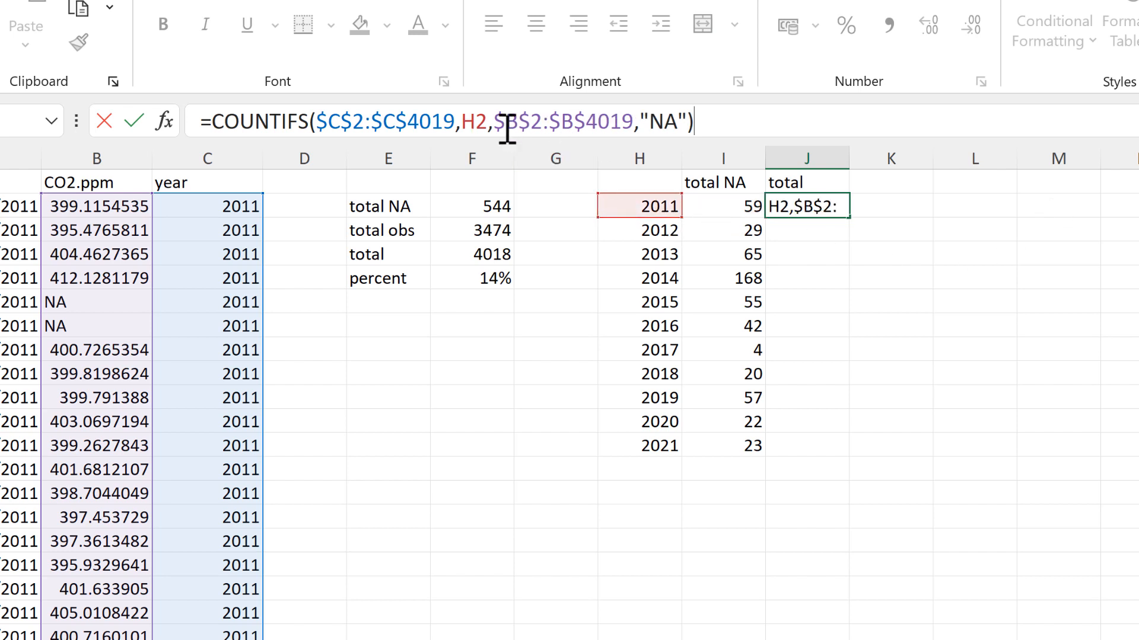
left_click_drag(494, 121, 688, 121)
key("BackSpace")
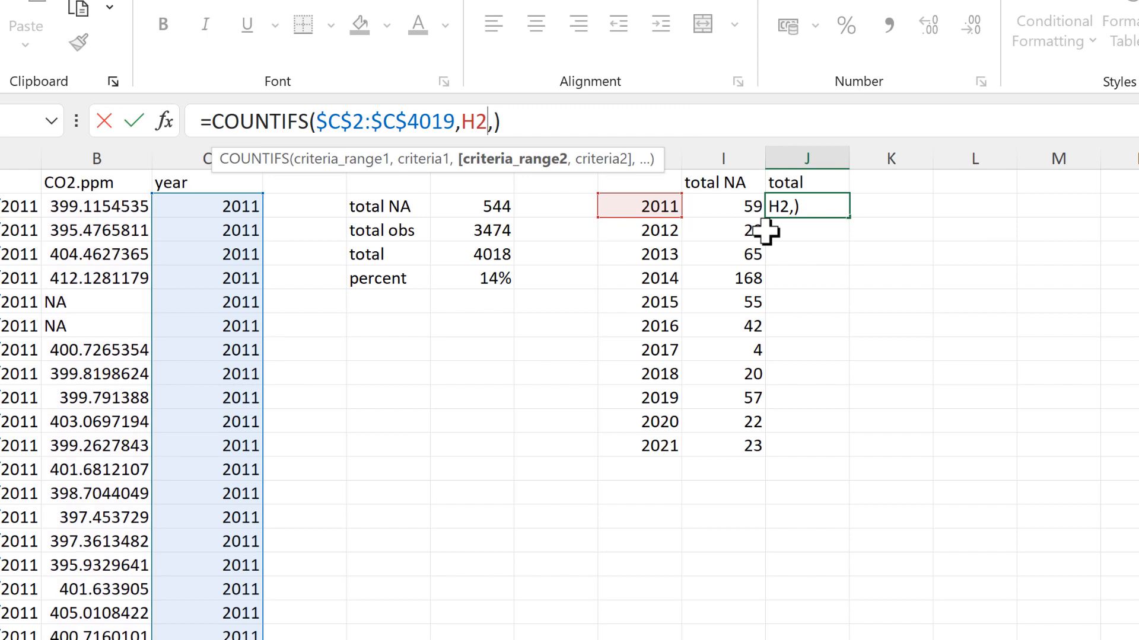
key("BackSpace")
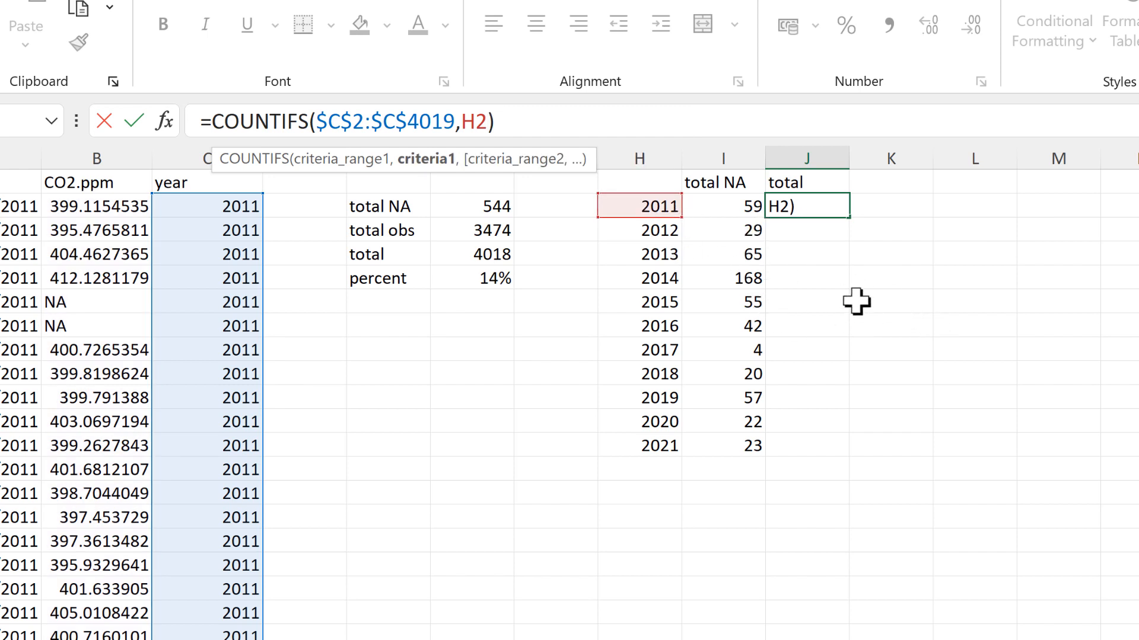
key("Return")
Copy the yearly total formula from J2 down to J12 and check the cells for 2011 and 2012.
left_click(831, 204)
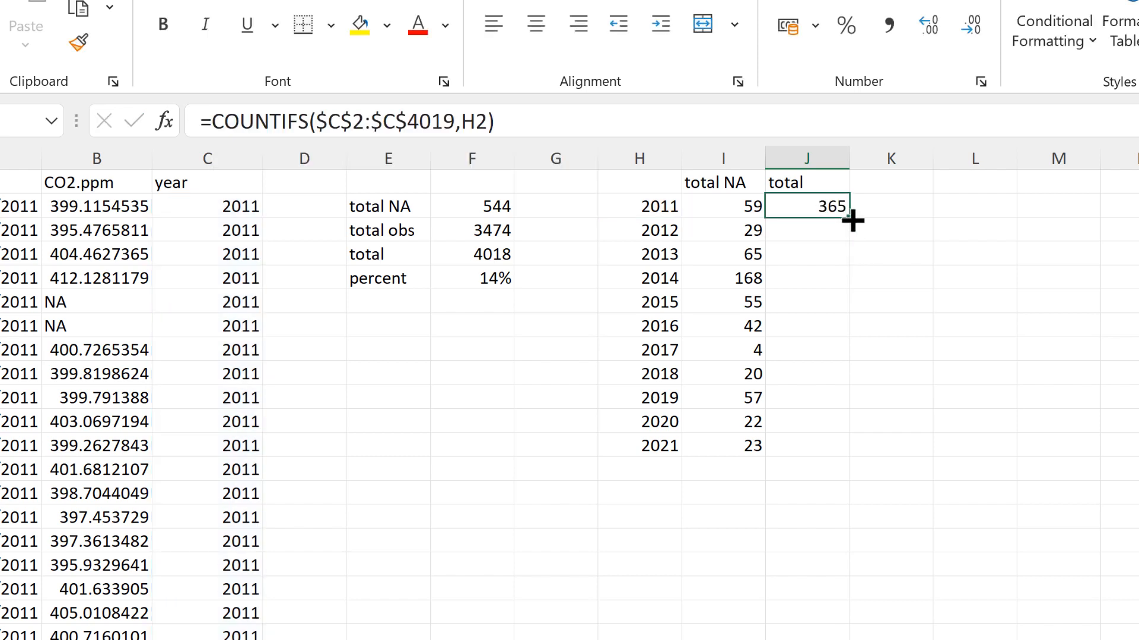
double_click(849, 217)
left_click(827, 207)
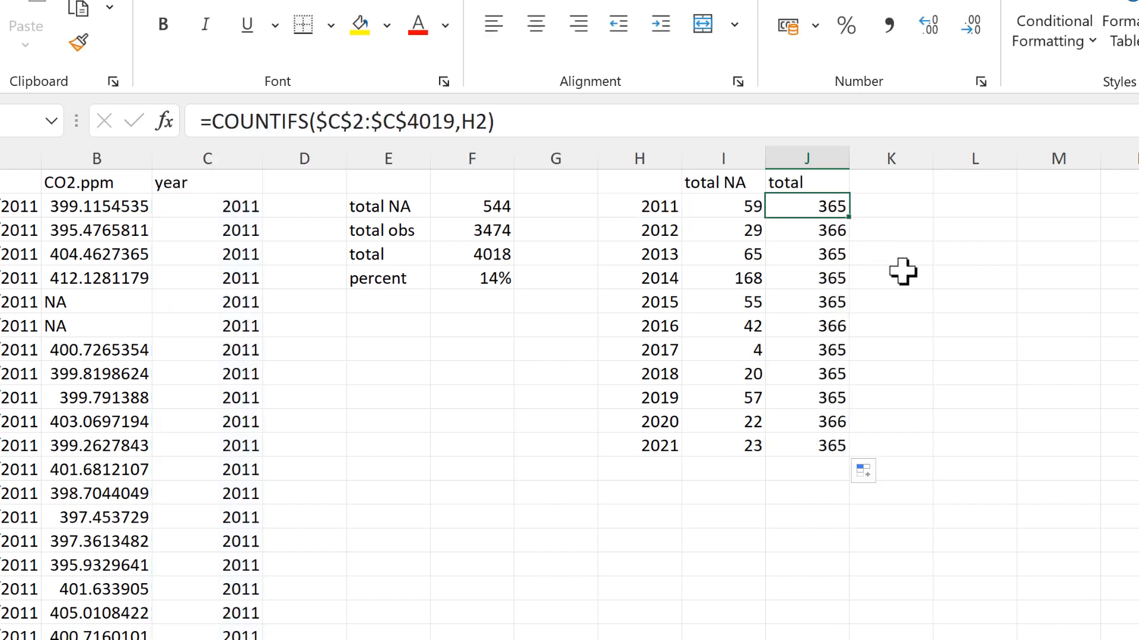
left_click(828, 235)
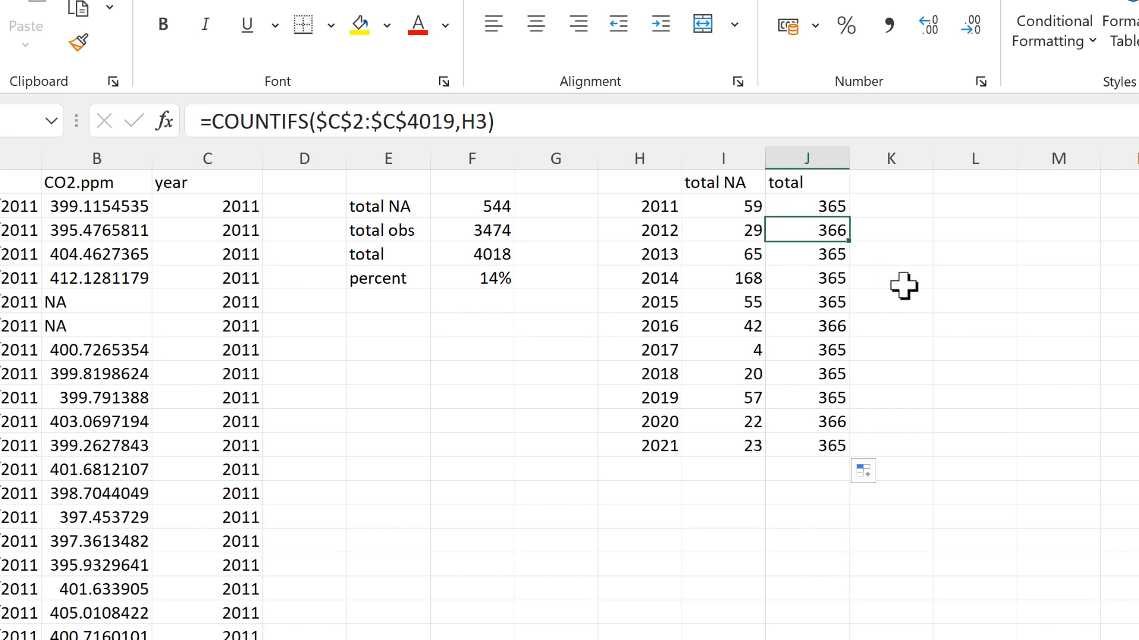
Move the yearly totals from column J to column K and enter the heading "total obs" in J1.
left_click(804, 158)
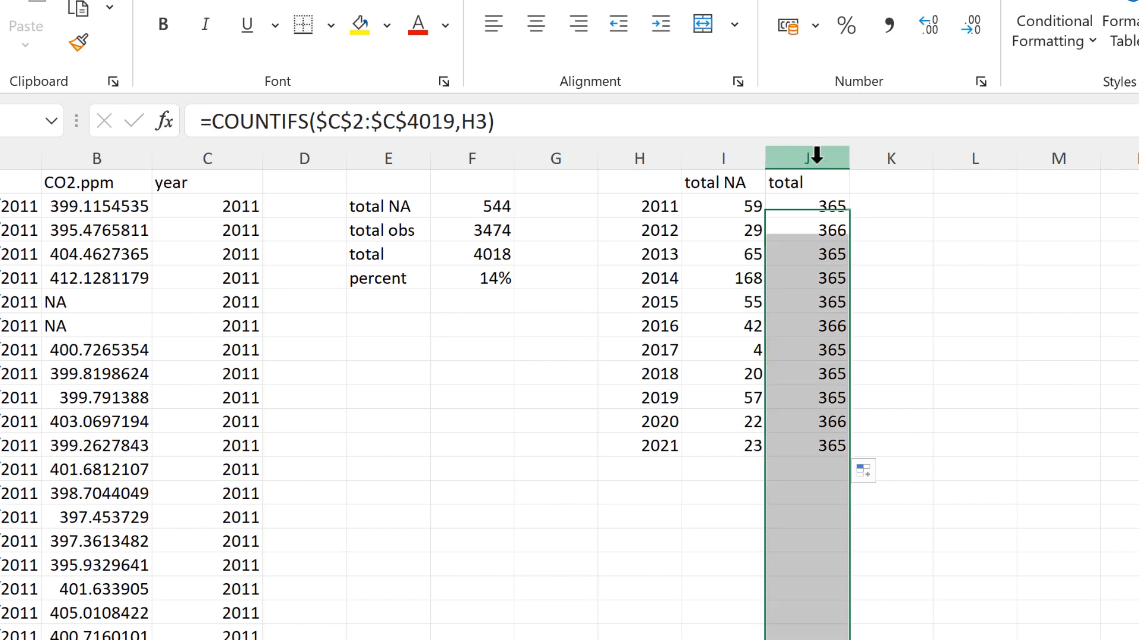
left_click_drag(849, 193, 884, 229)
left_click(795, 179)
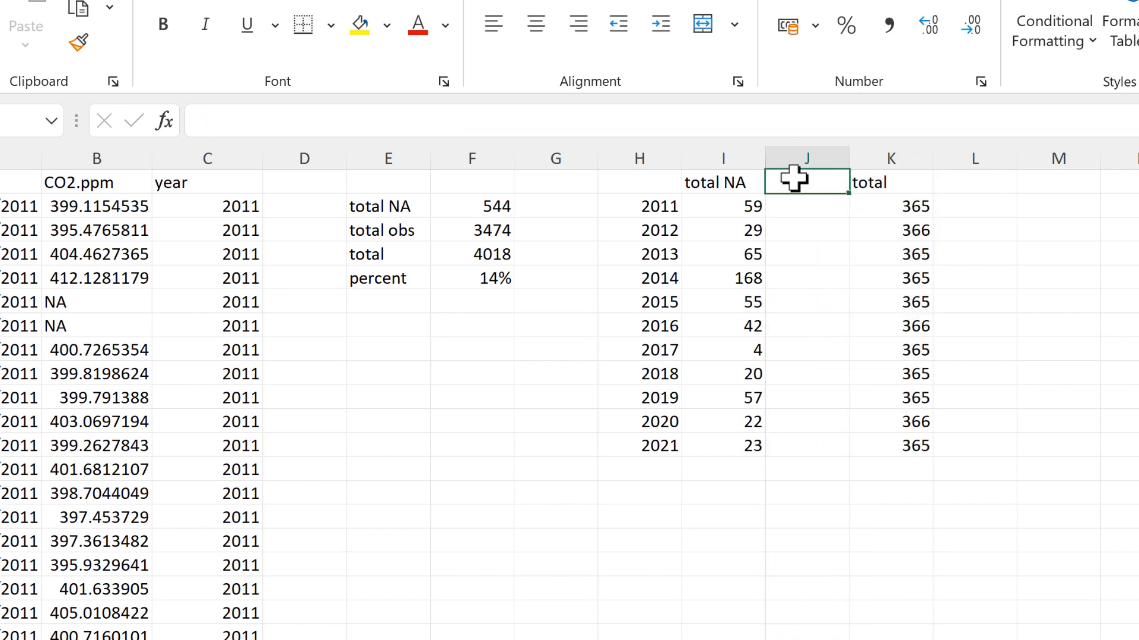
type("total obs")
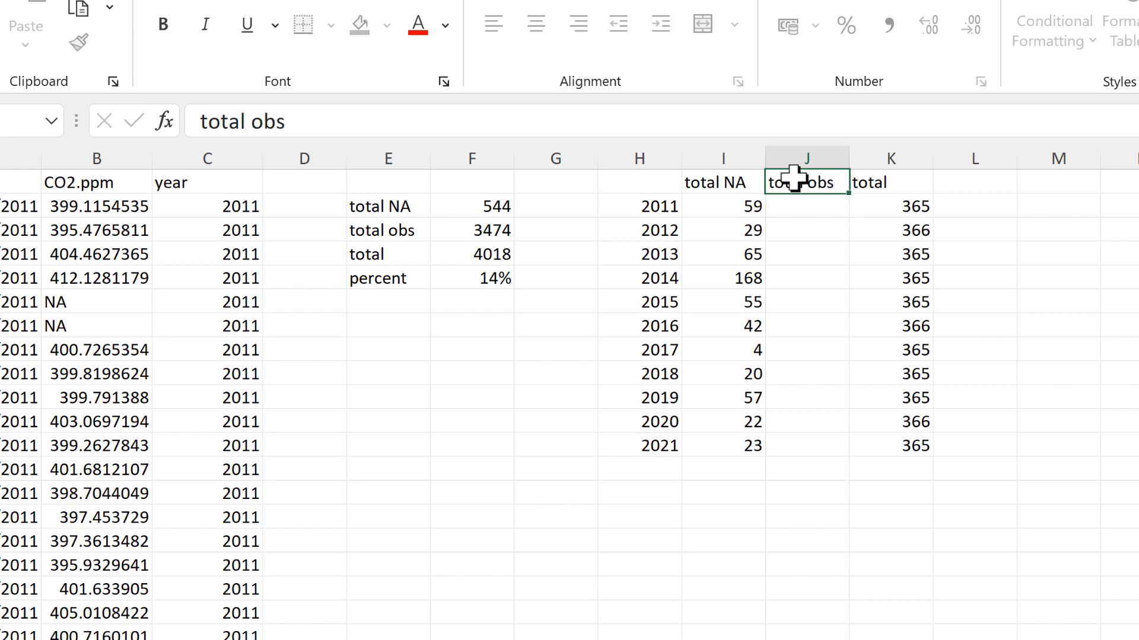
key("Return")
Calculate the yearly observations in J2 with =K2-I2 and copy the formula down to J12.
type("=")
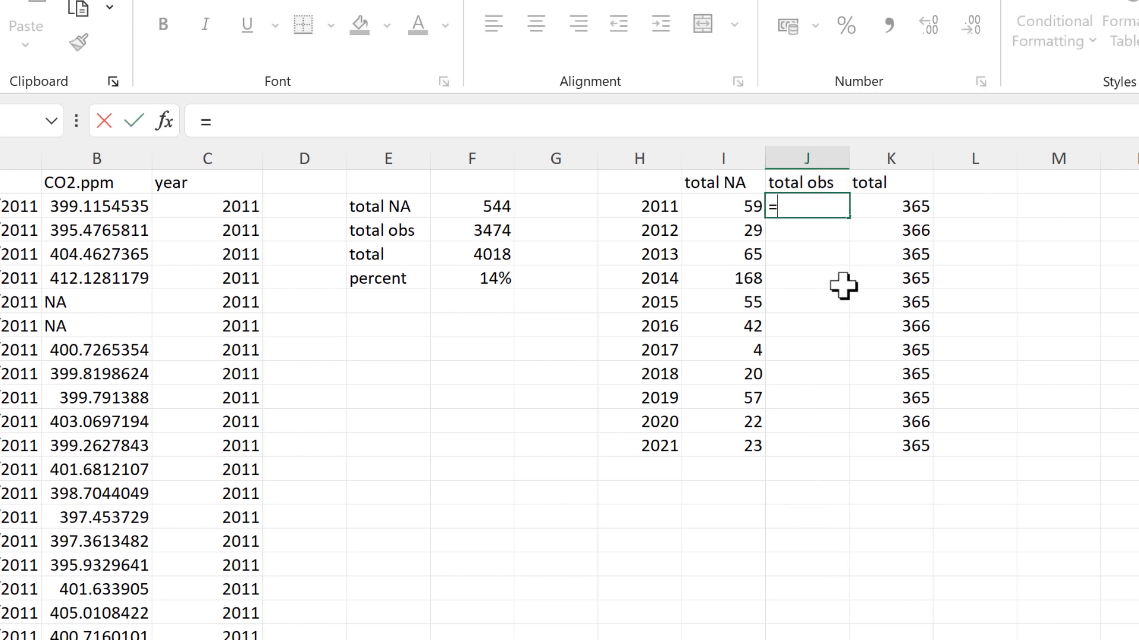
left_click(865, 206)
type("-")
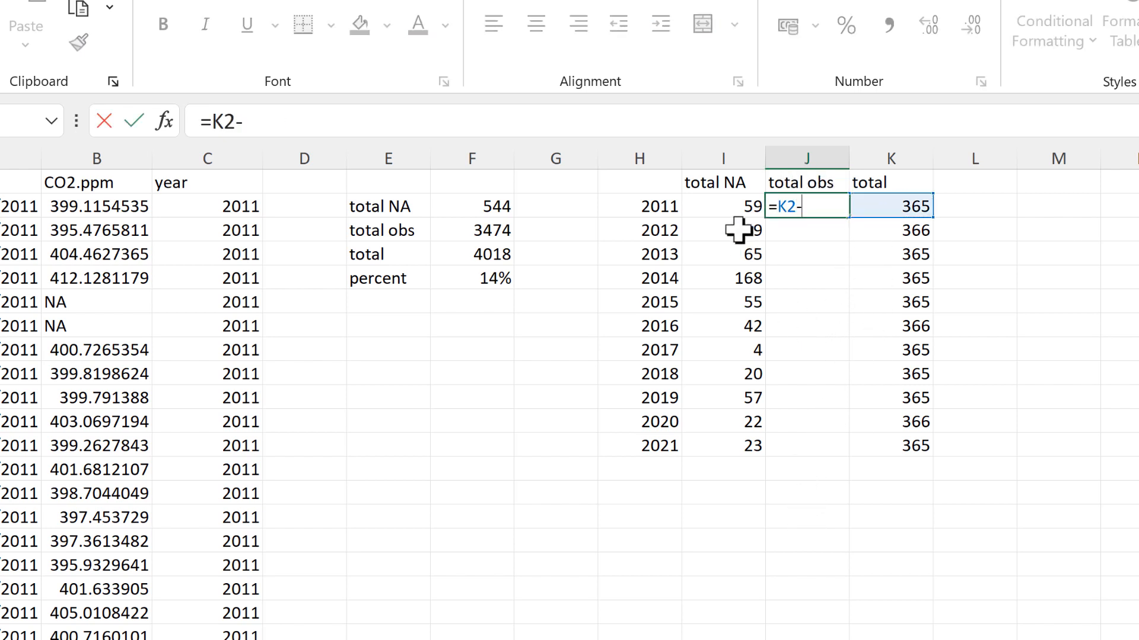
left_click(744, 214)
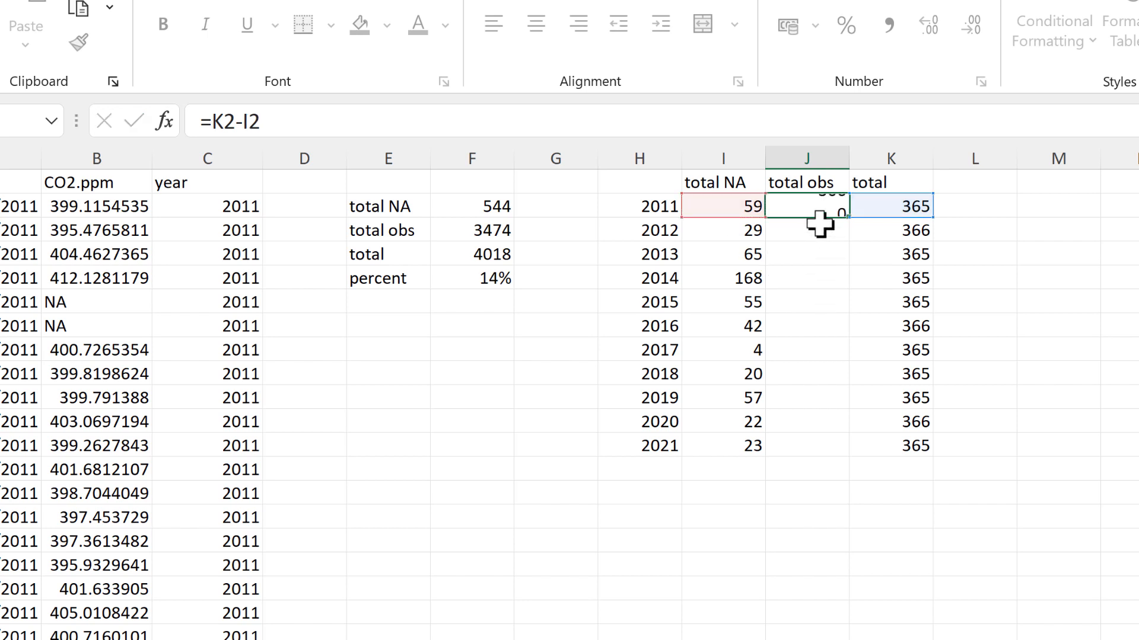
key("Return")
left_click(813, 204)
double_click(848, 218)
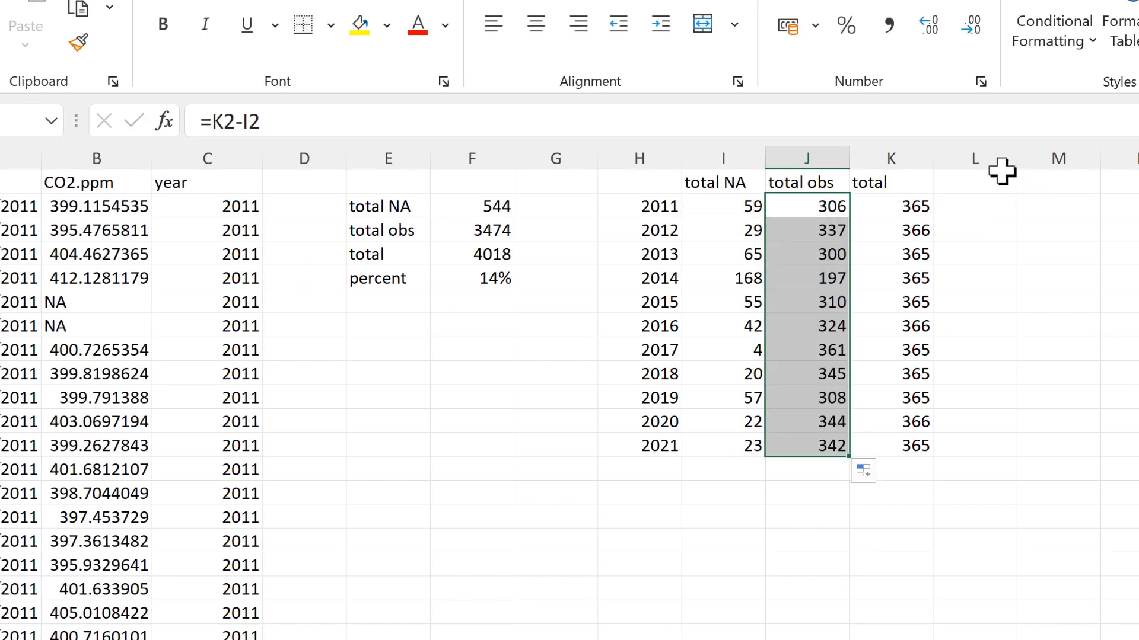
Add the heading "percent" in L1.
left_click(1005, 159)
left_click(977, 184)
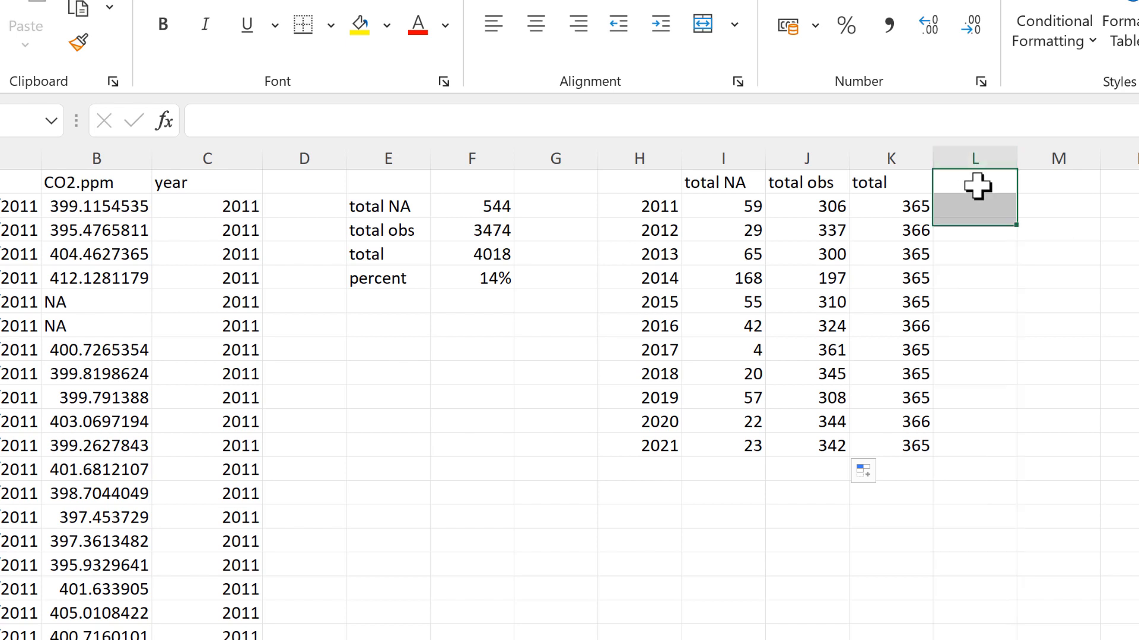
type("percent")
key("Return")
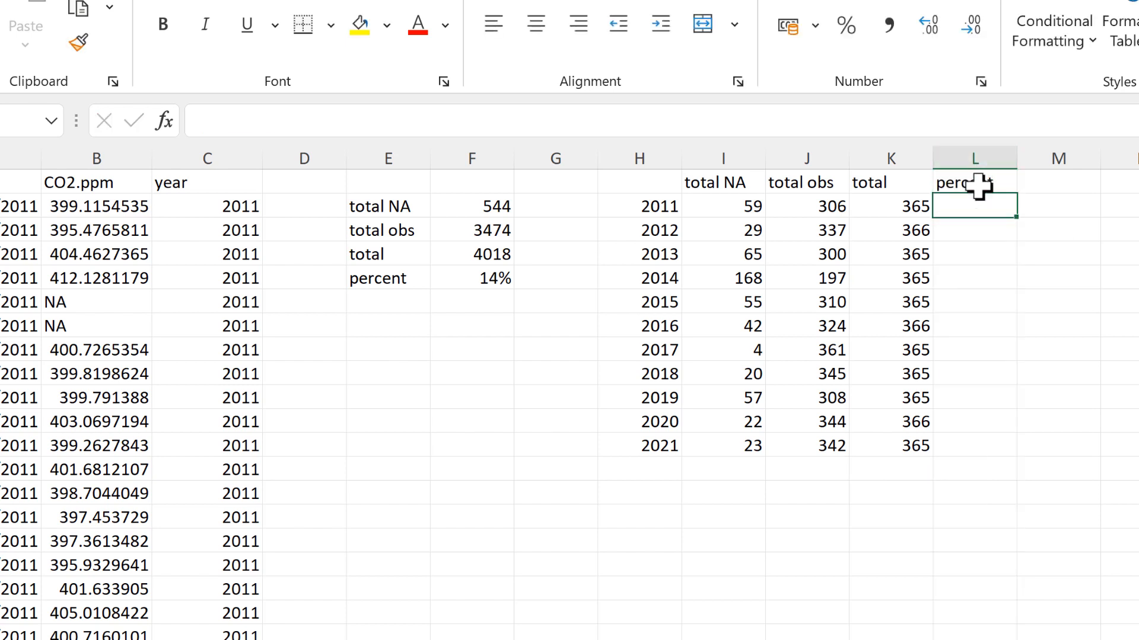
Calculate the yearly share of missing values in L2 with =I2/K2 and copy the formula down to L12.
type("=")
left_click(707, 212)
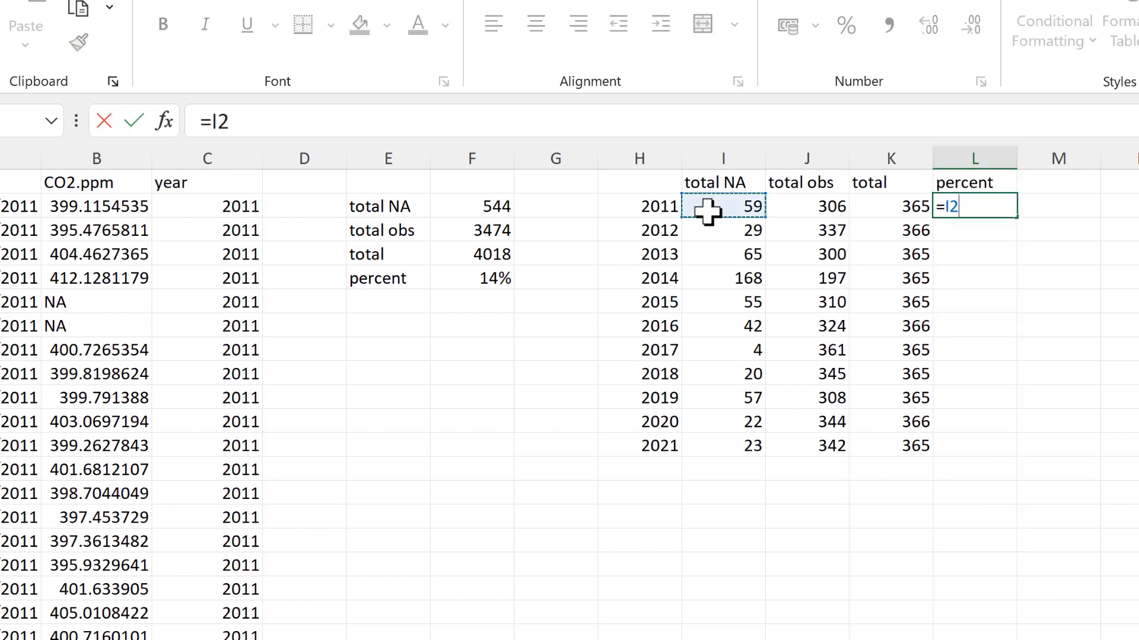
type("/")
left_click(884, 210)
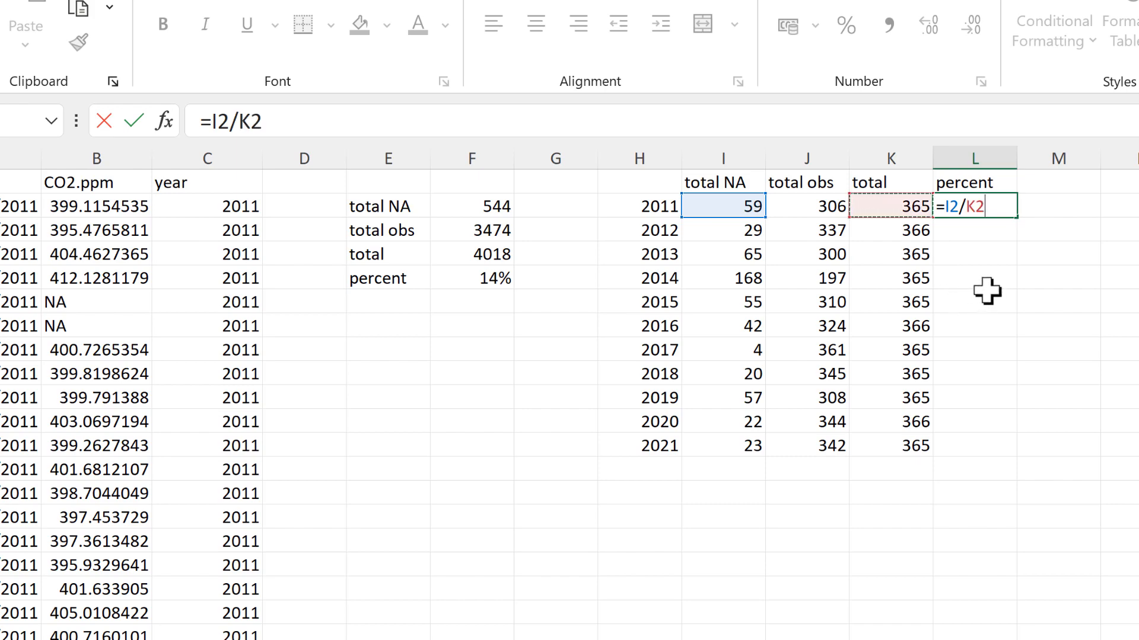
key("Return")
left_click(987, 210)
double_click(1020, 215)
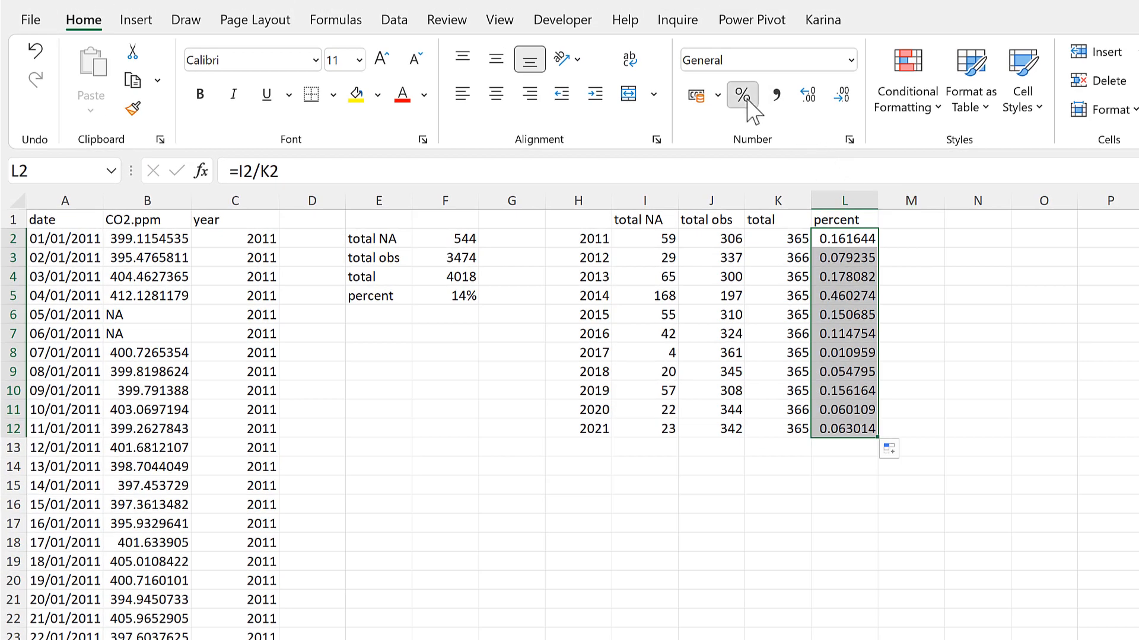
Format the yearly shares in L2:L12 as percentages.
left_click(746, 98)
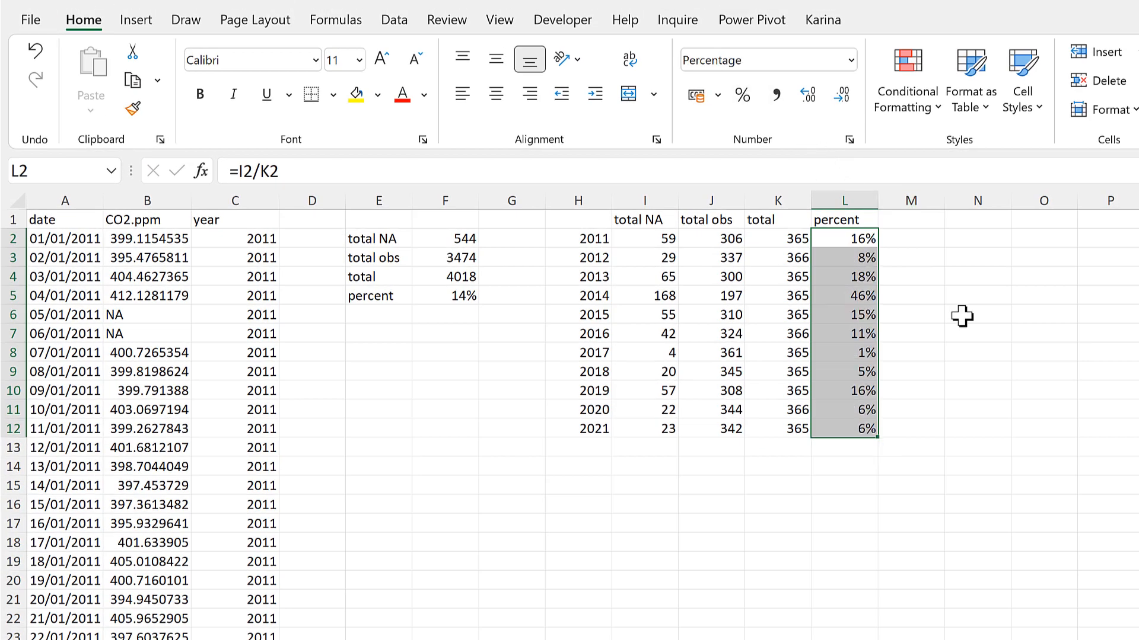
left_click(963, 315)
left_click(631, 507)
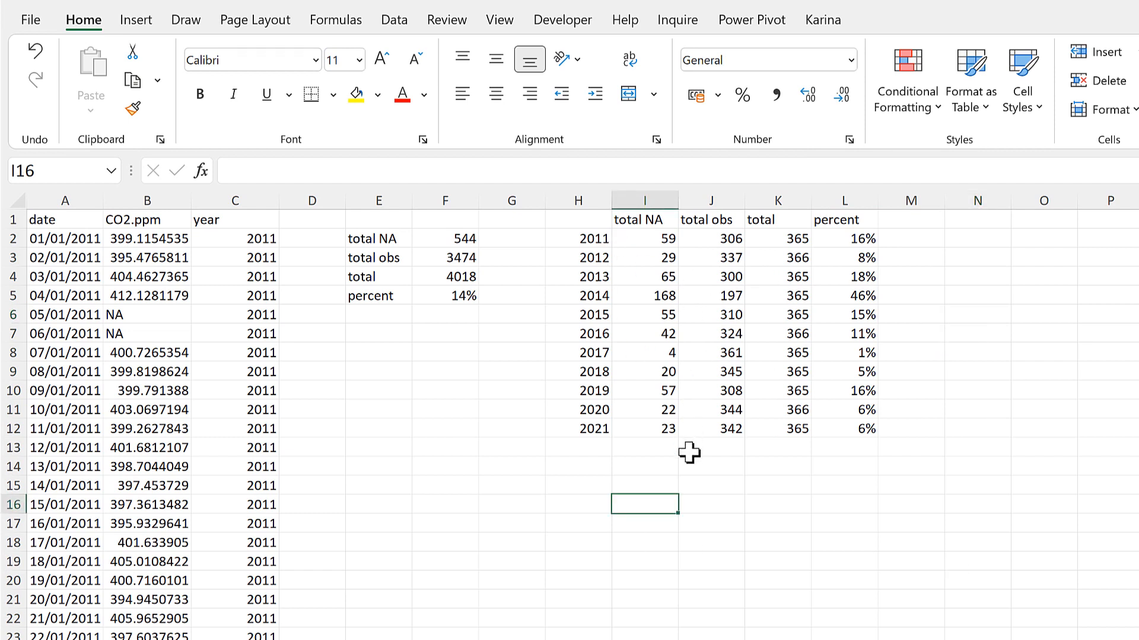
Insert a 2-D 100% stacked bar chart of the yearly NA and observation counts in H1:J12 and remove its legend.
left_click_drag(598, 228, 726, 430)
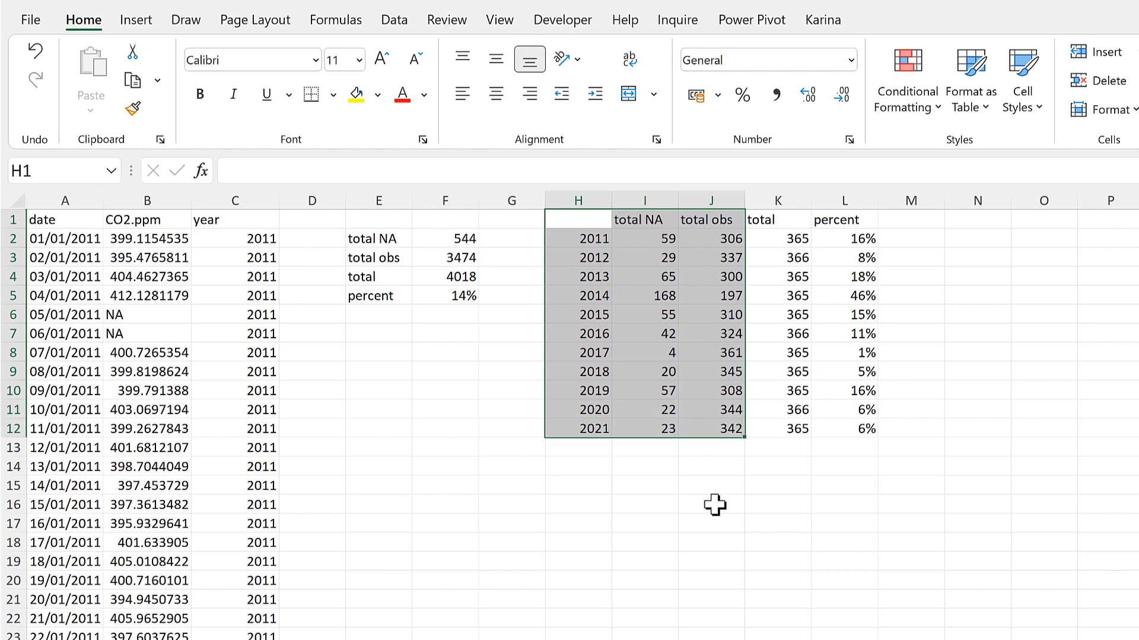
left_click(137, 21)
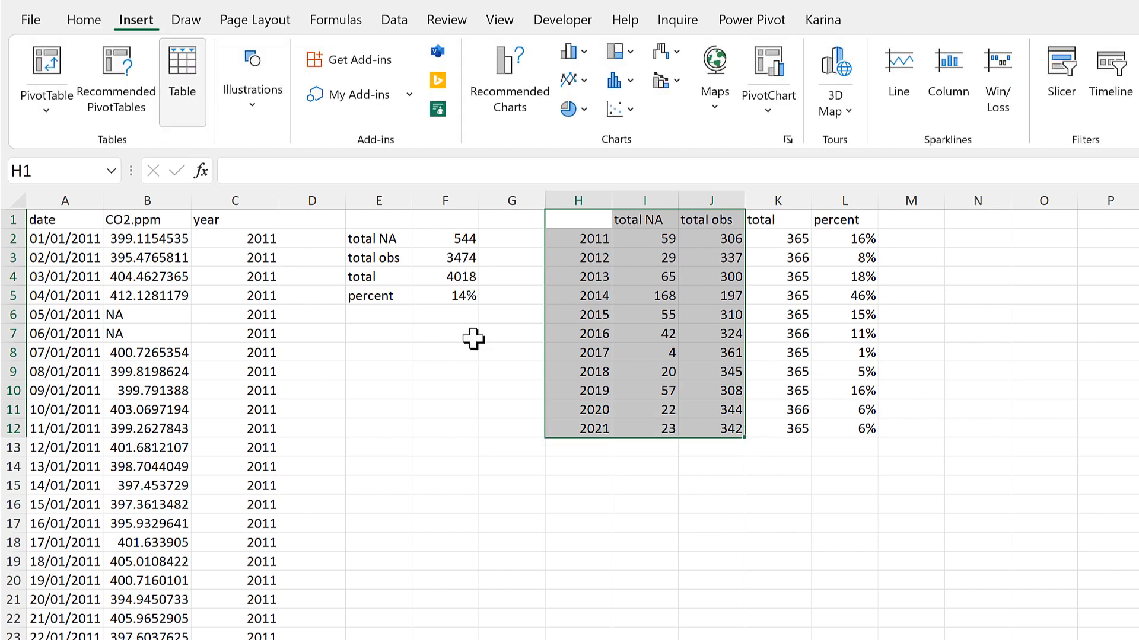
left_click(570, 52)
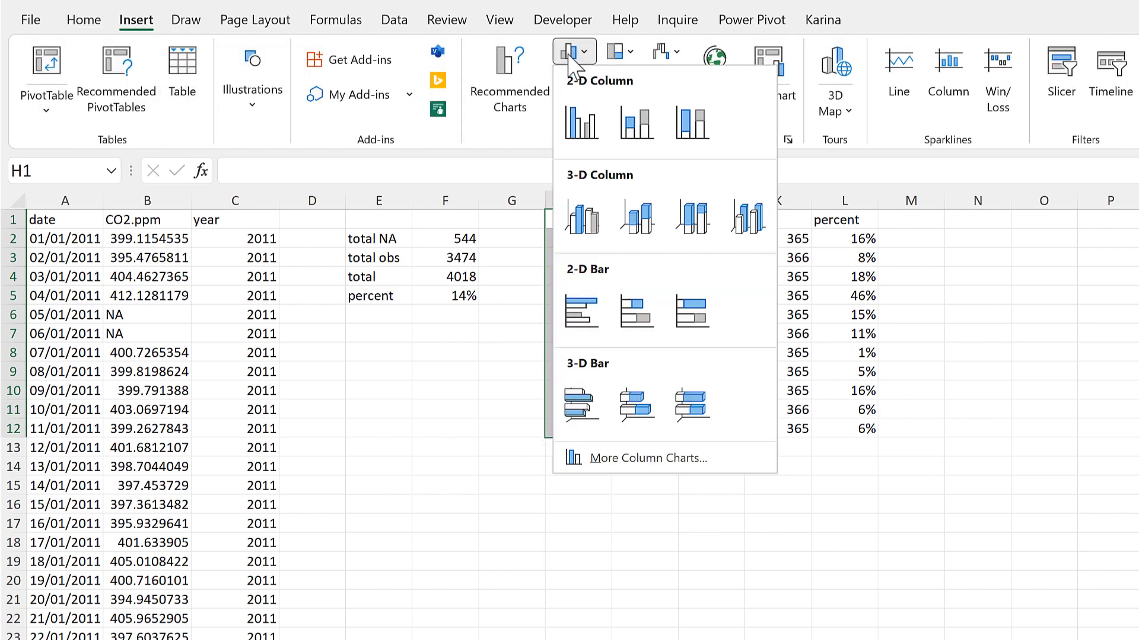
left_click(690, 317)
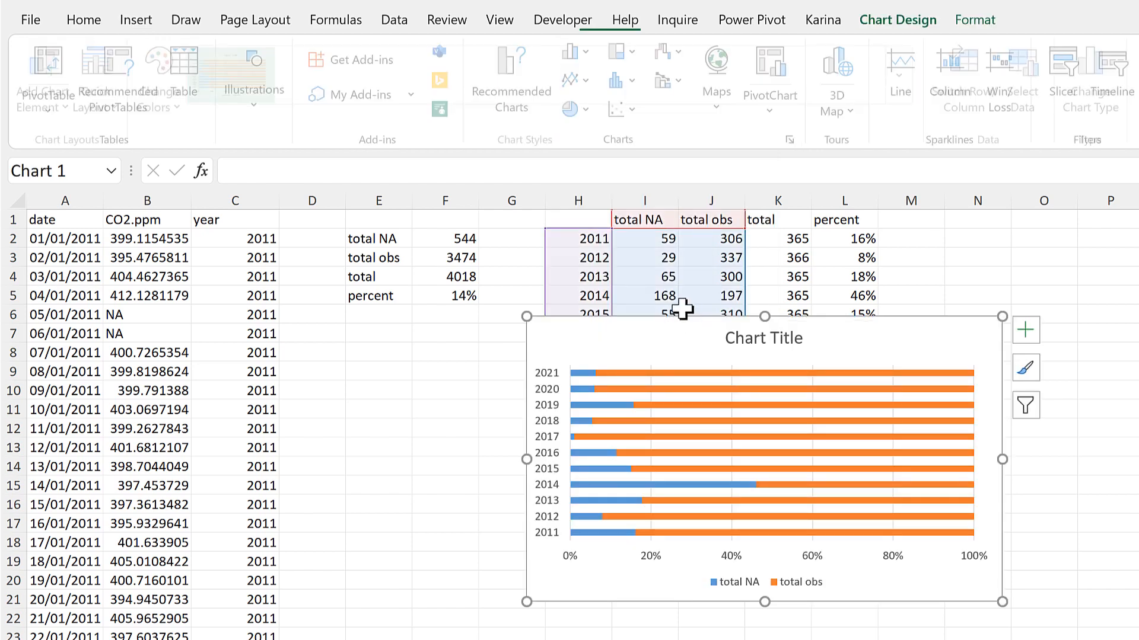
key("Delete")
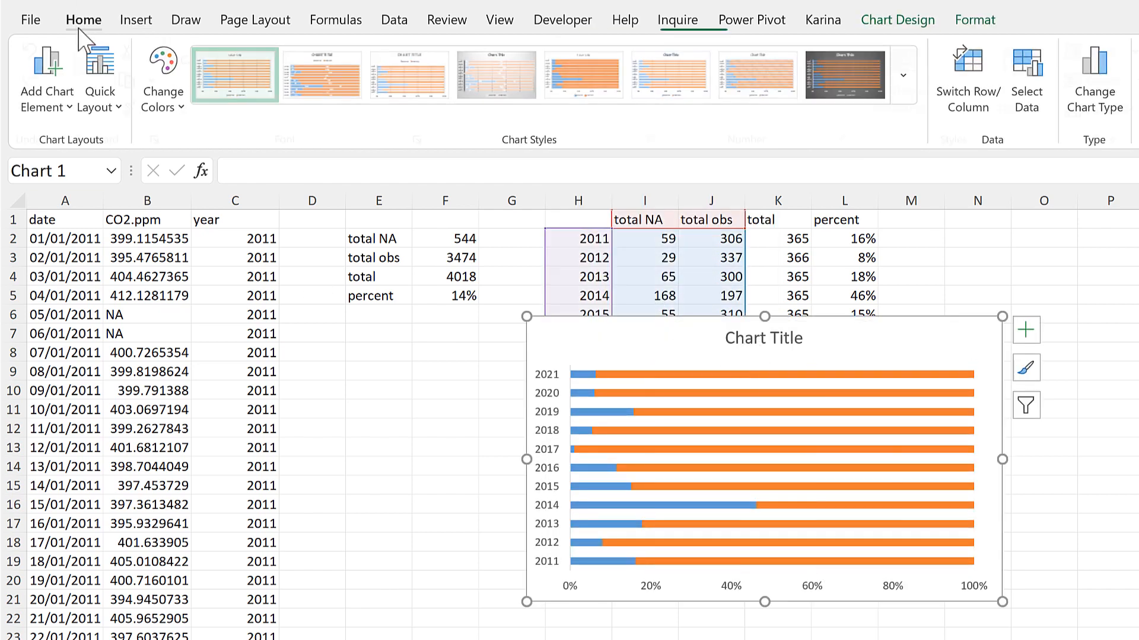
Set the chart's text font to Arial and its font color to black.
left_click(83, 19)
left_click(315, 60)
left_click(219, 563)
left_click(423, 95)
left_click(428, 168)
Move the chart up beside the yearly table and enlarge it slightly.
left_click_drag(570, 318, 766, 246)
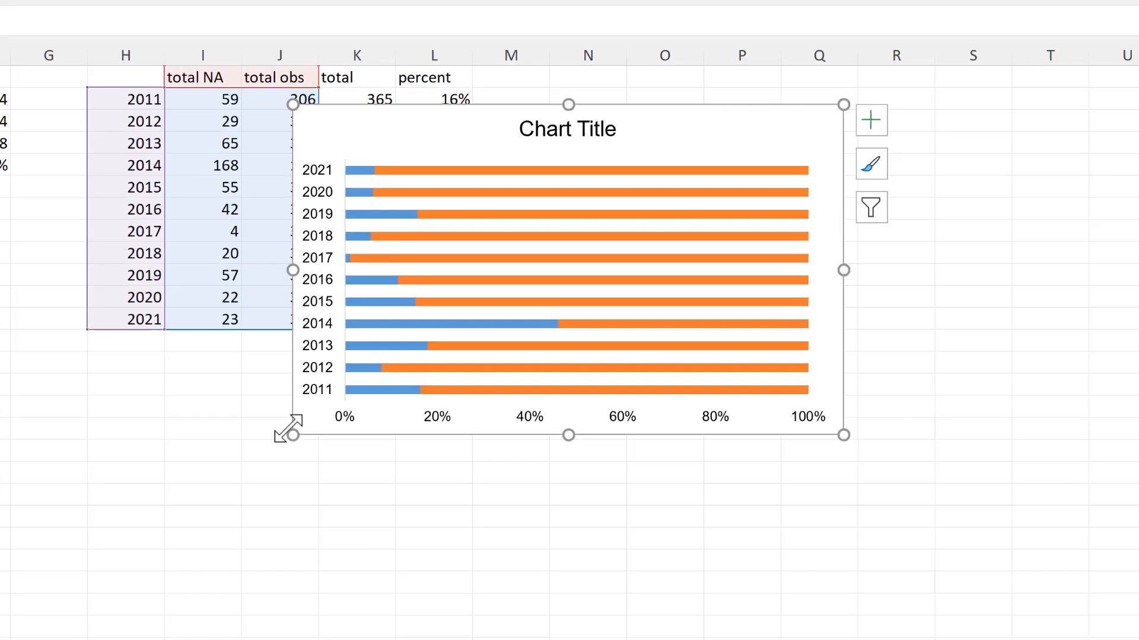
left_click_drag(723, 530, 709, 557)
Reverse the order of the year axis categories and have the horizontal axis cross at the maximum category.
key("ctrl+1")
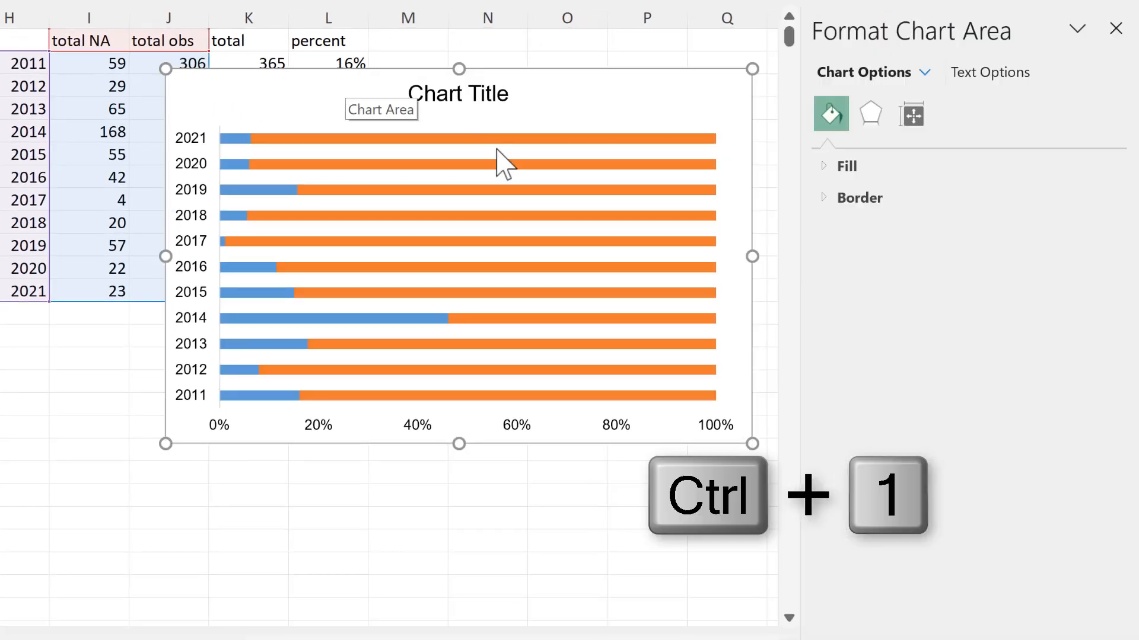
left_click(190, 153)
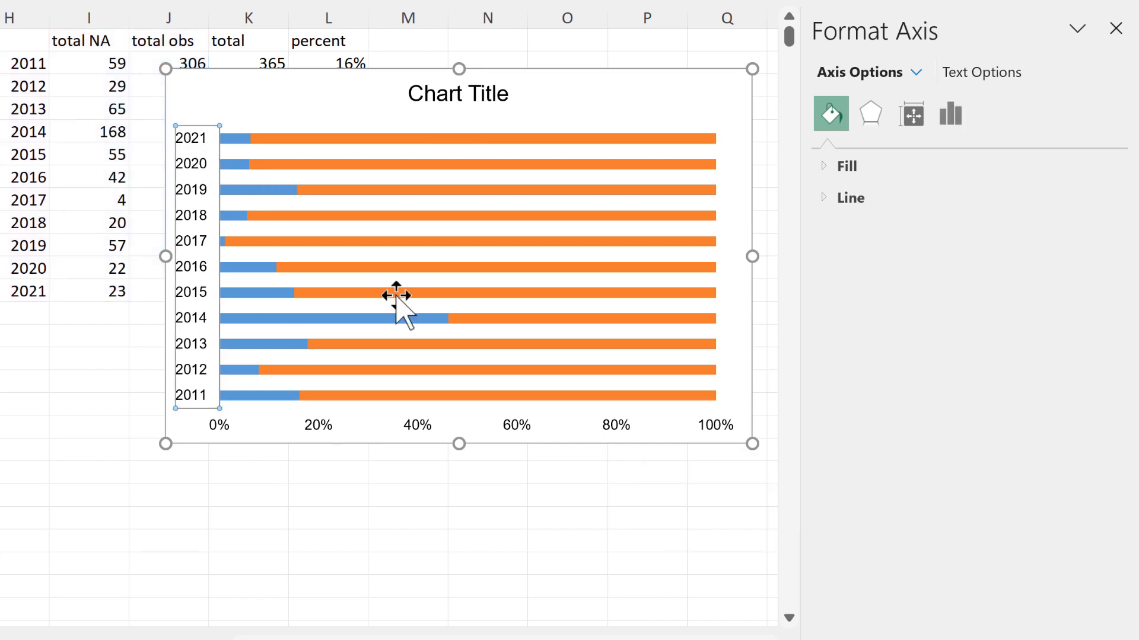
left_click(953, 115)
left_click(917, 172)
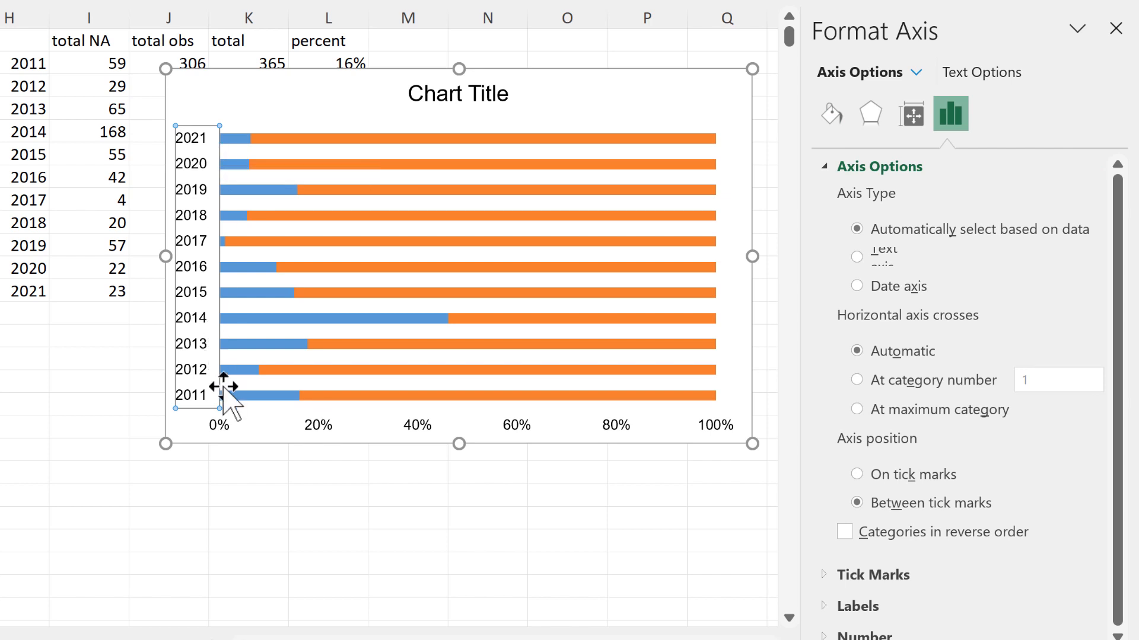
left_click(848, 534)
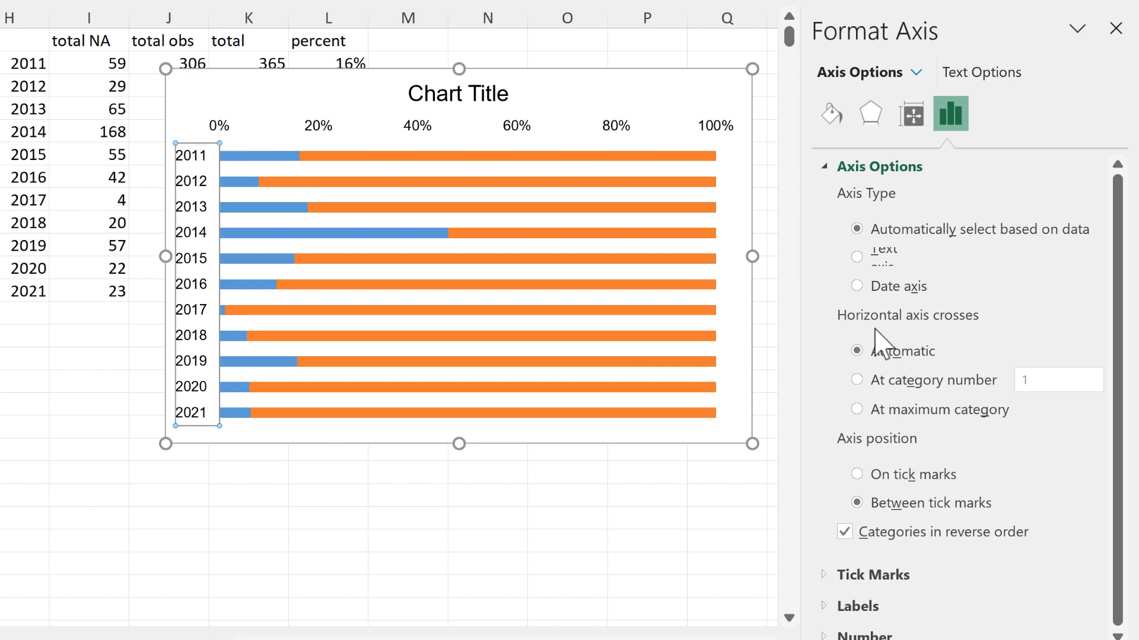
left_click(857, 409)
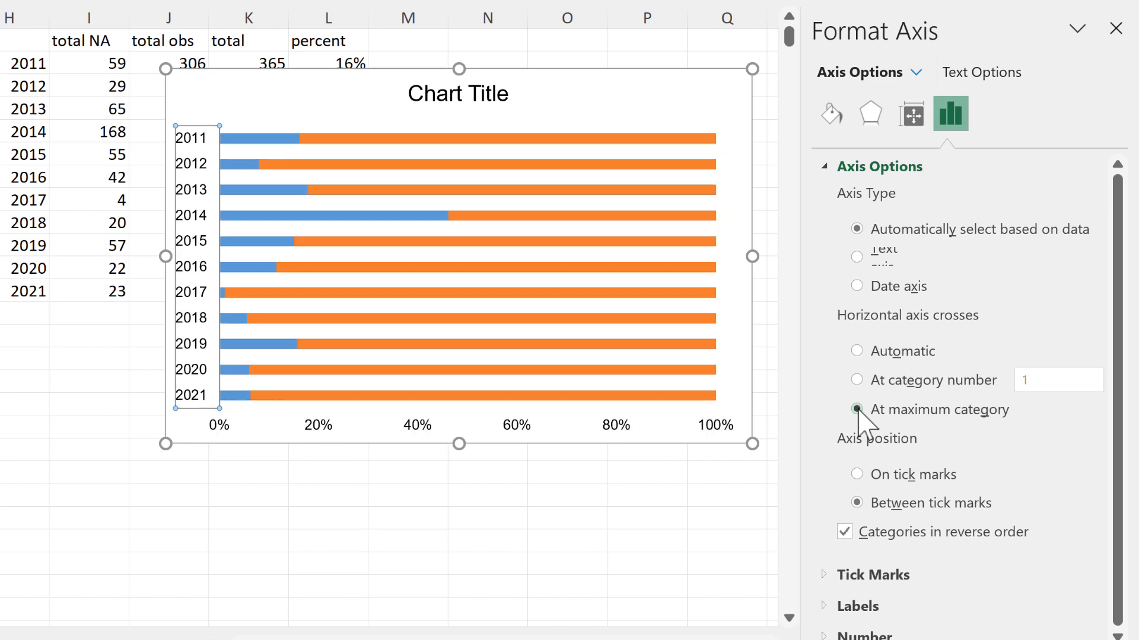
Remove the line of the chart's year axis.
left_click(831, 124)
left_click(854, 201)
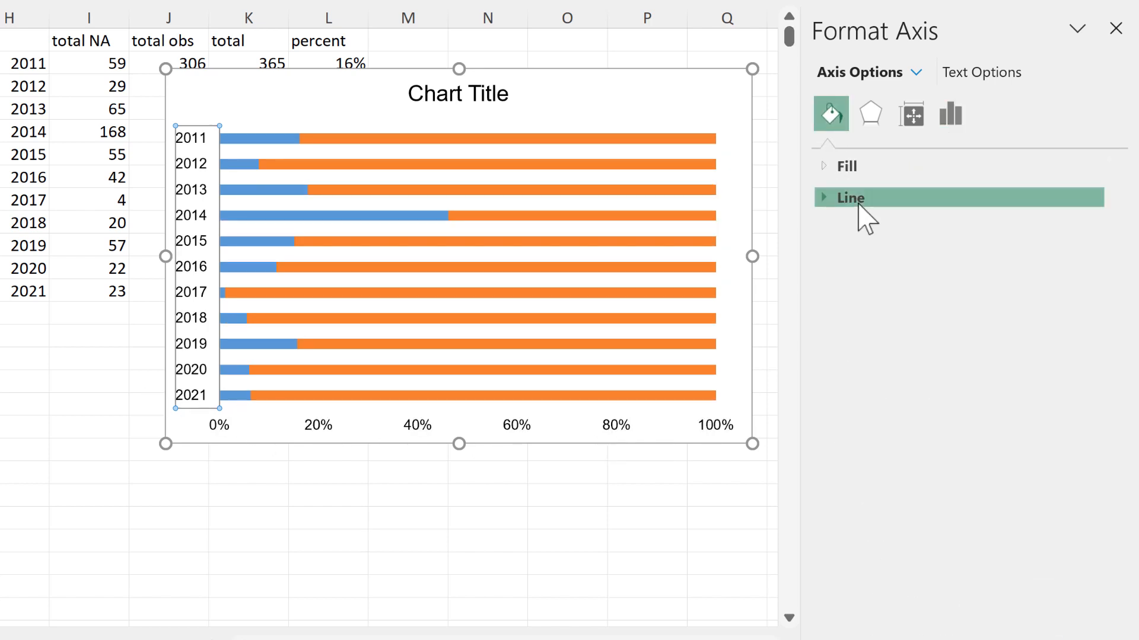
left_click(866, 233)
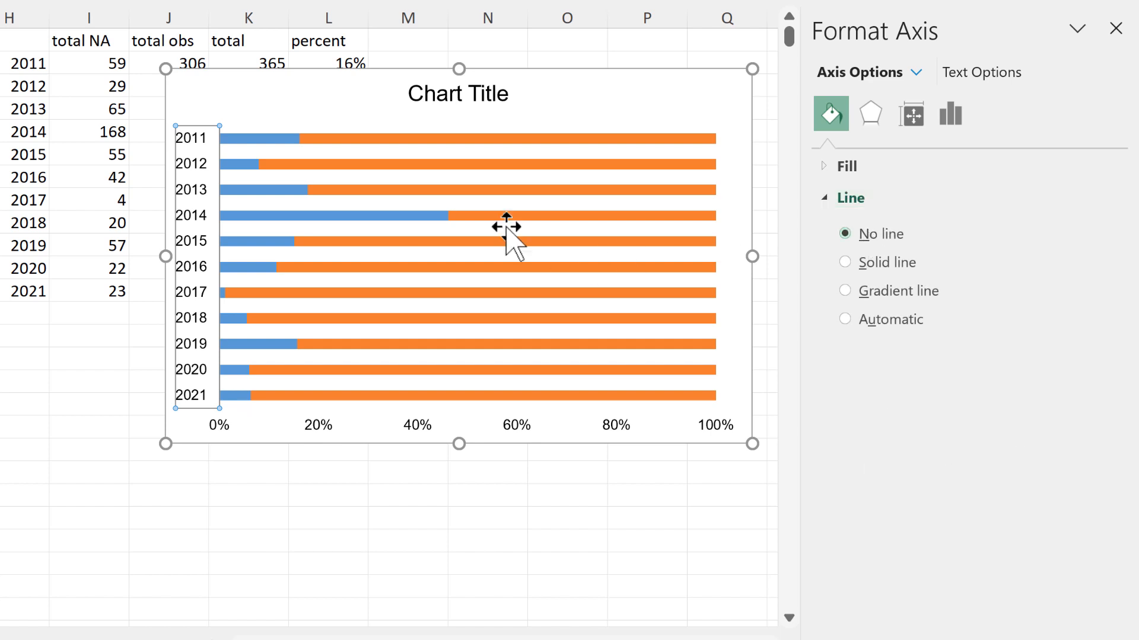
Remove the border around the chart area.
left_click(274, 143)
left_click(248, 81)
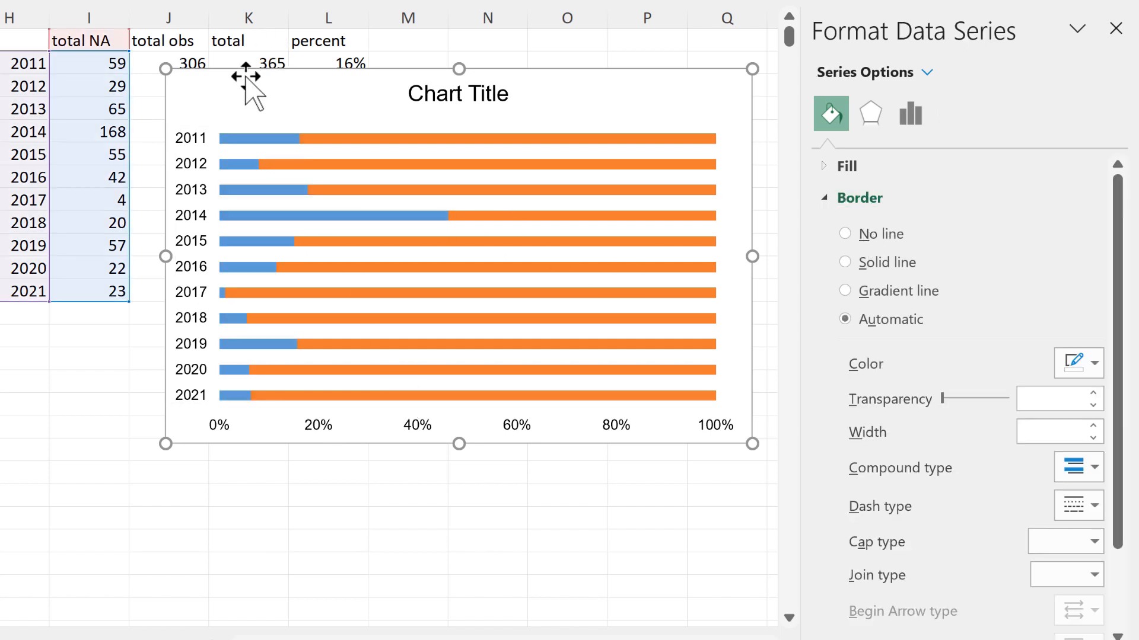
left_click(564, 515)
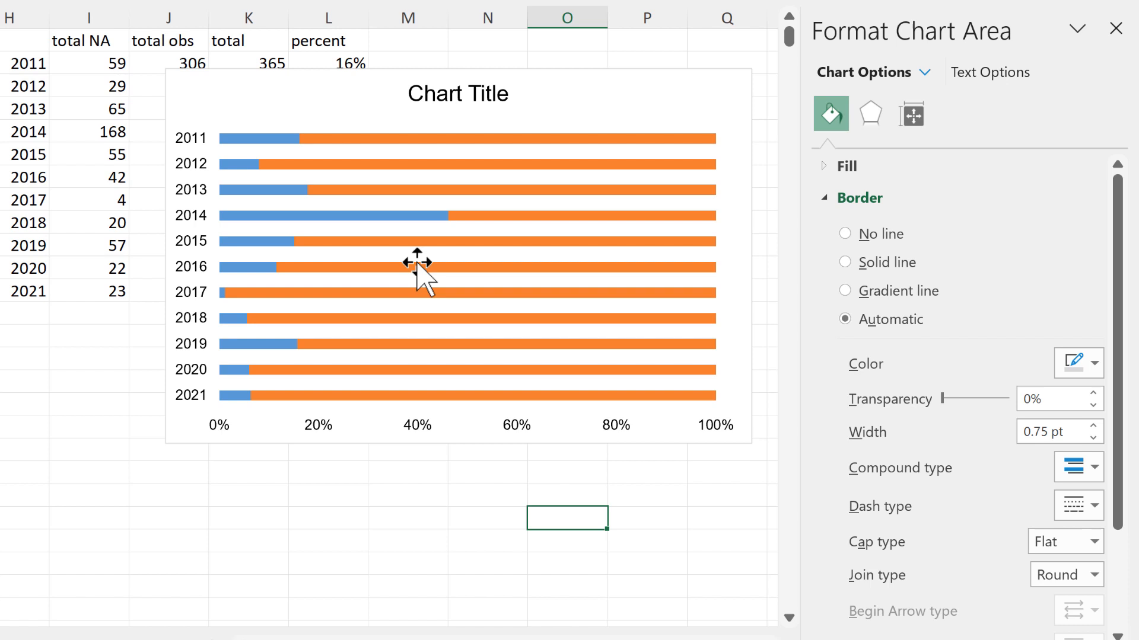
left_click(252, 69)
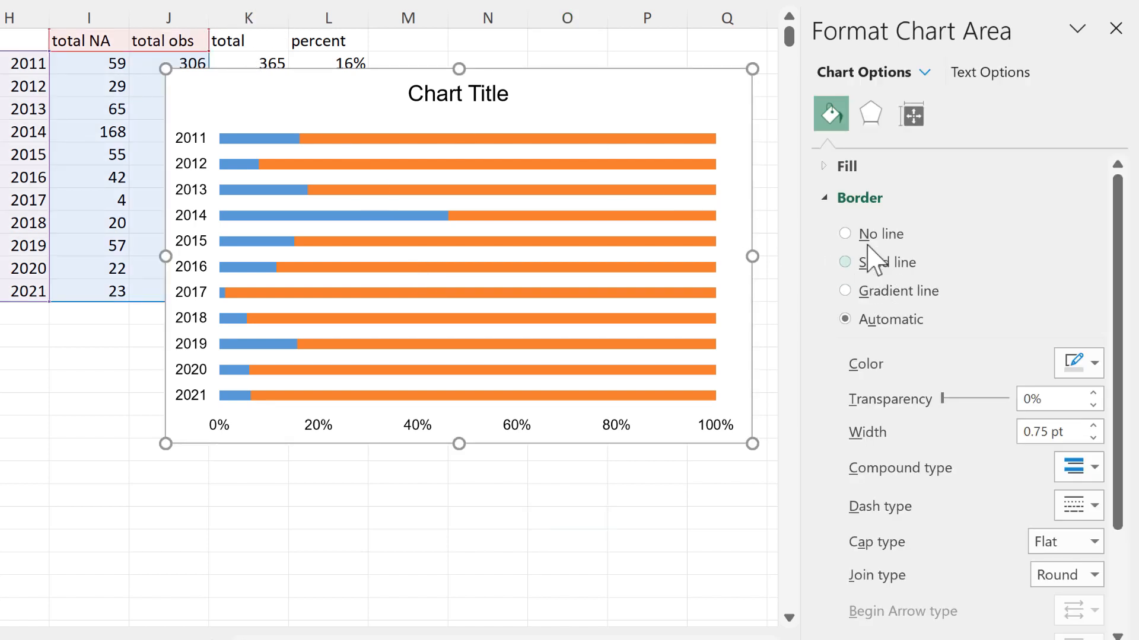
left_click(590, 471)
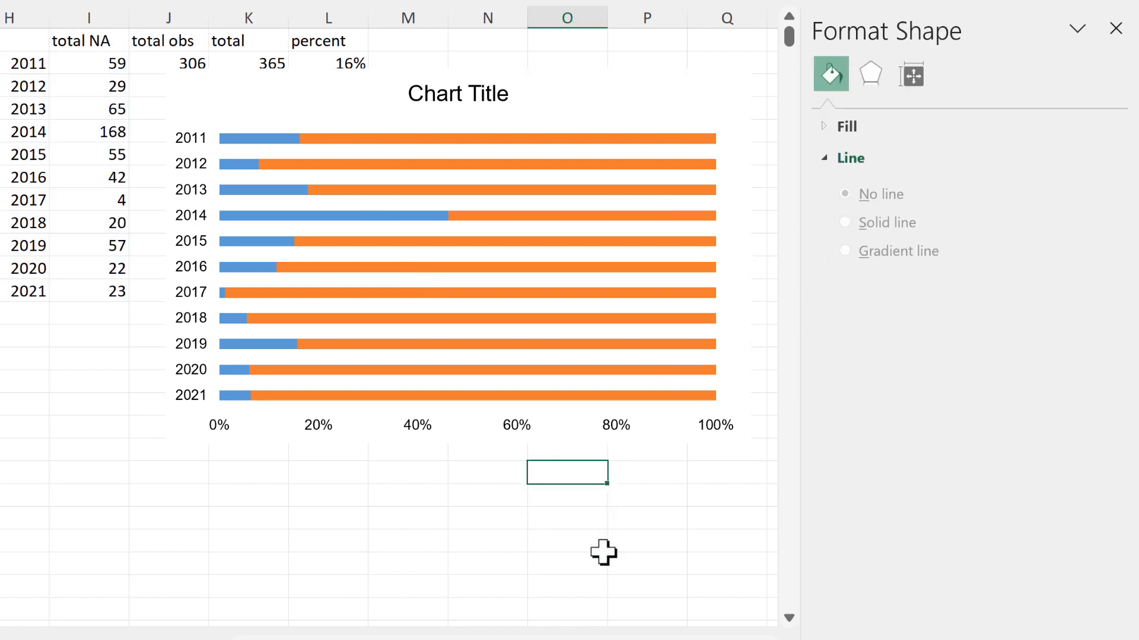
Set the gap width of the chart's bars to 0%.
left_click(296, 91)
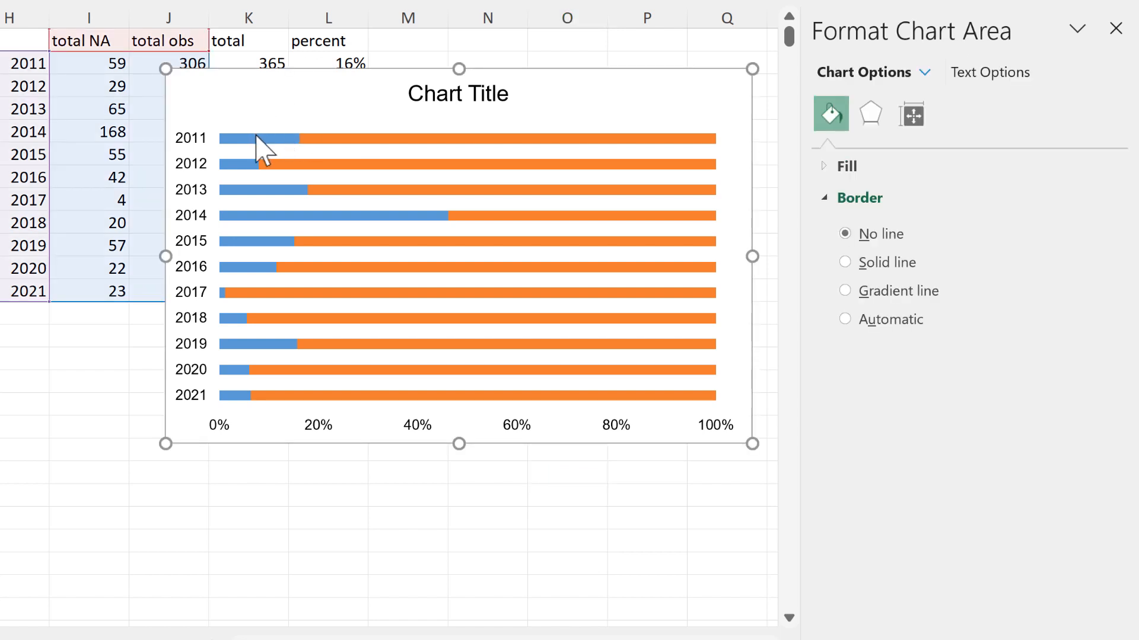
left_click(261, 139)
left_click(910, 113)
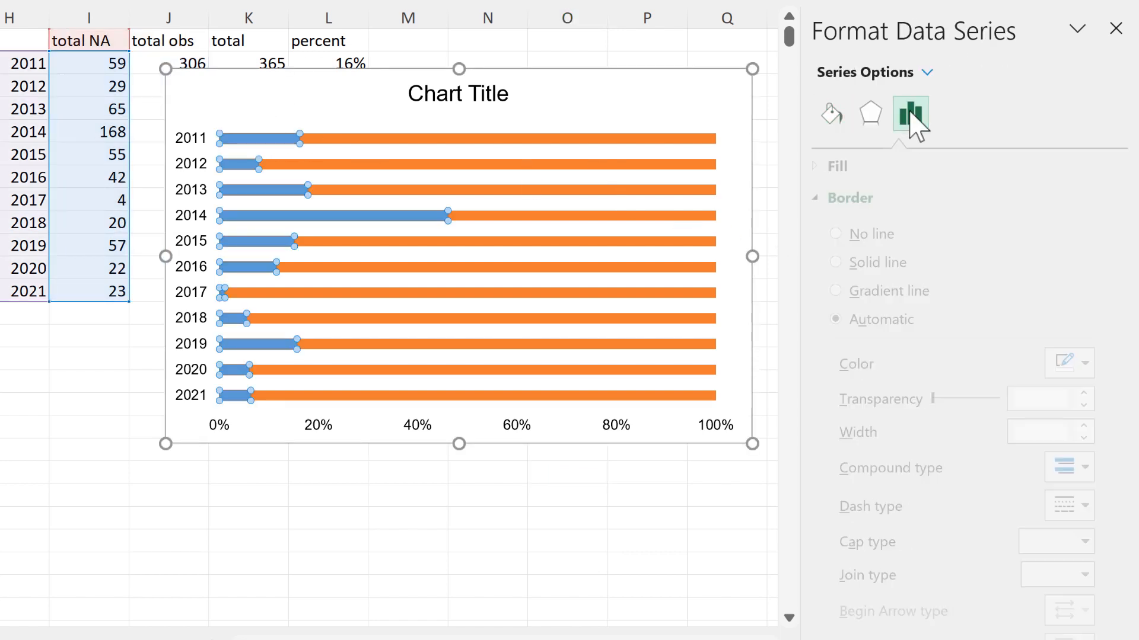
left_click_drag(960, 322, 915, 327)
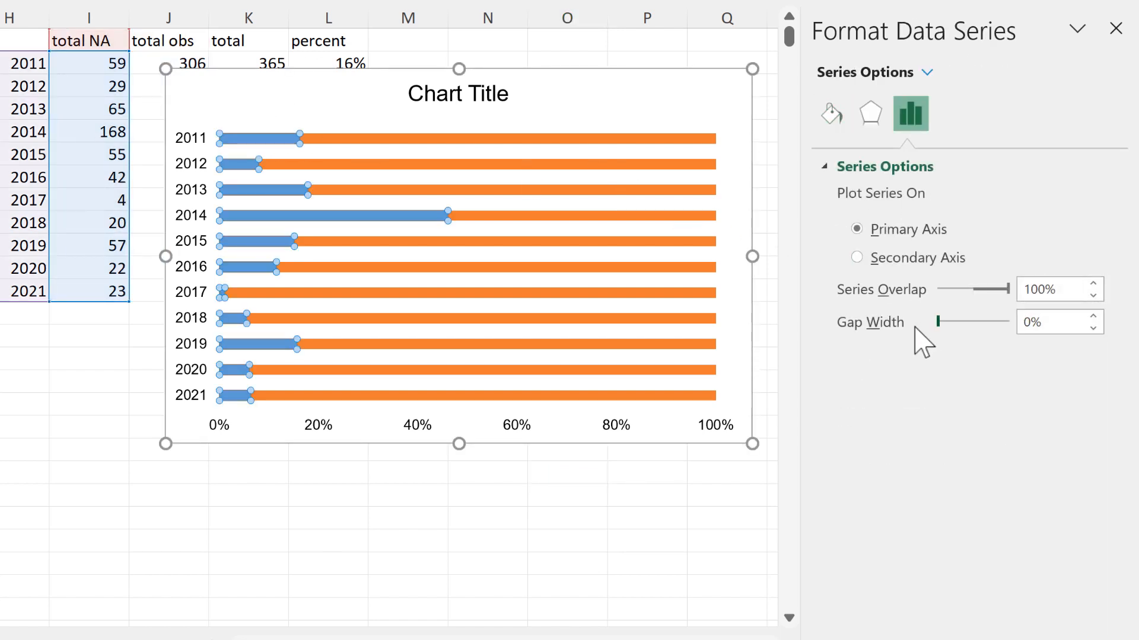
Give the total NA bars a solid white border 1.5 pt wide.
left_click(833, 114)
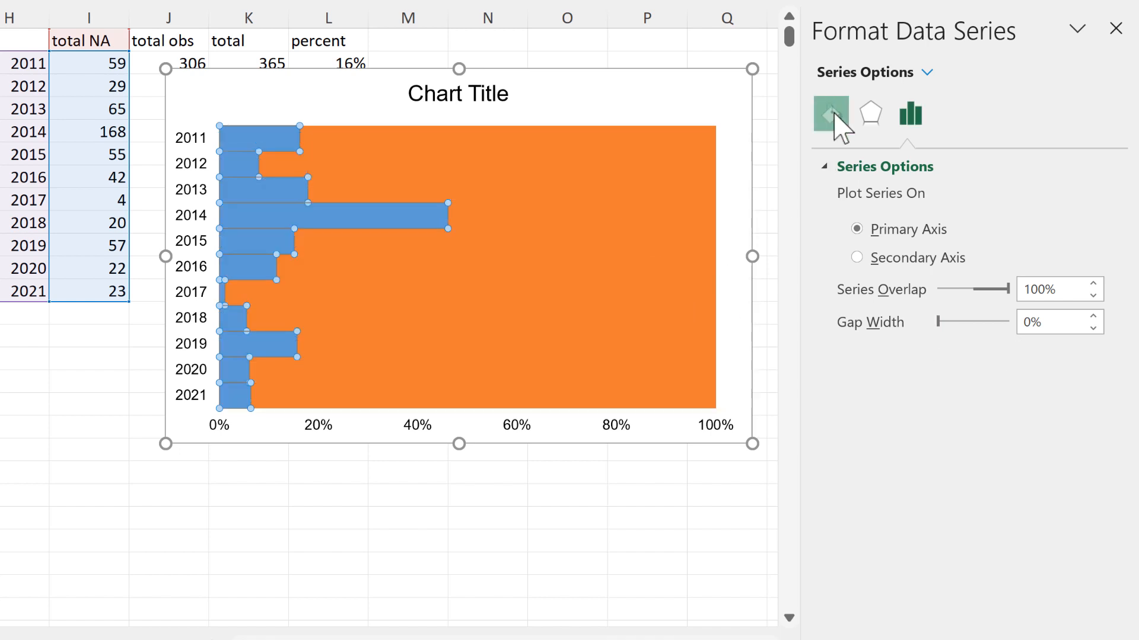
left_click(1093, 363)
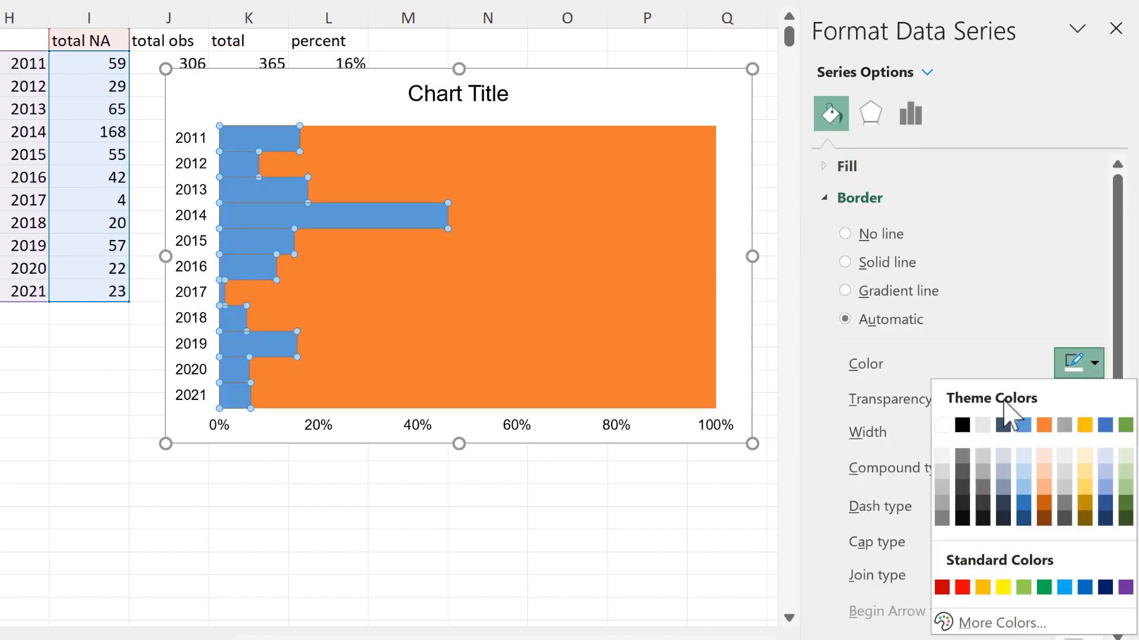
left_click(943, 426)
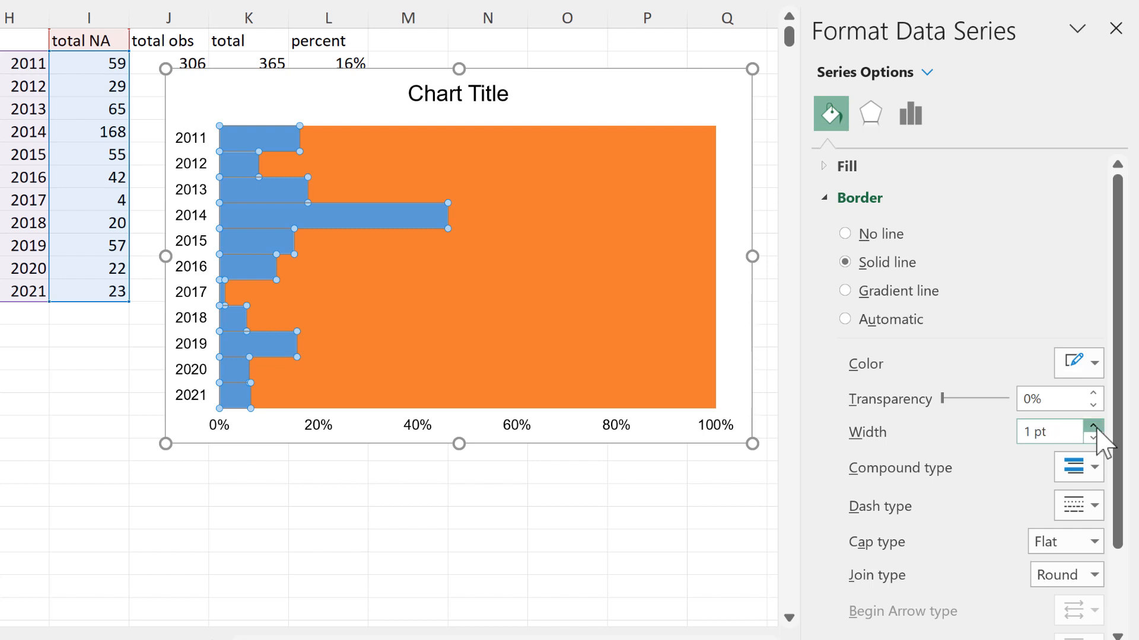
left_click(1094, 427)
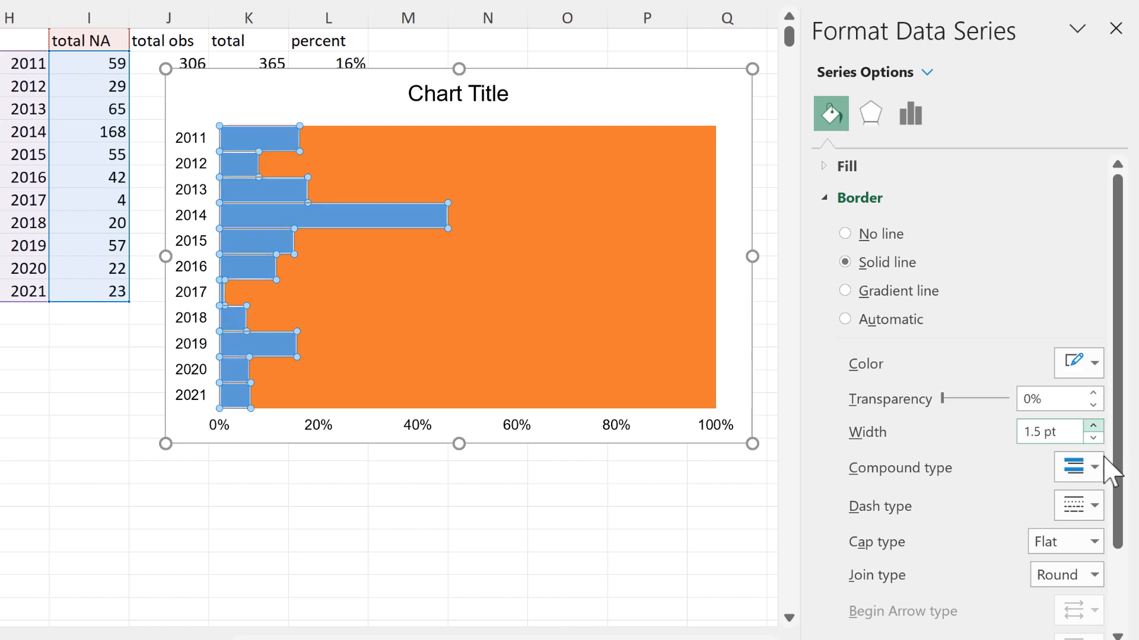
Fill the total NA bars with a solid light grey.
left_click(849, 167)
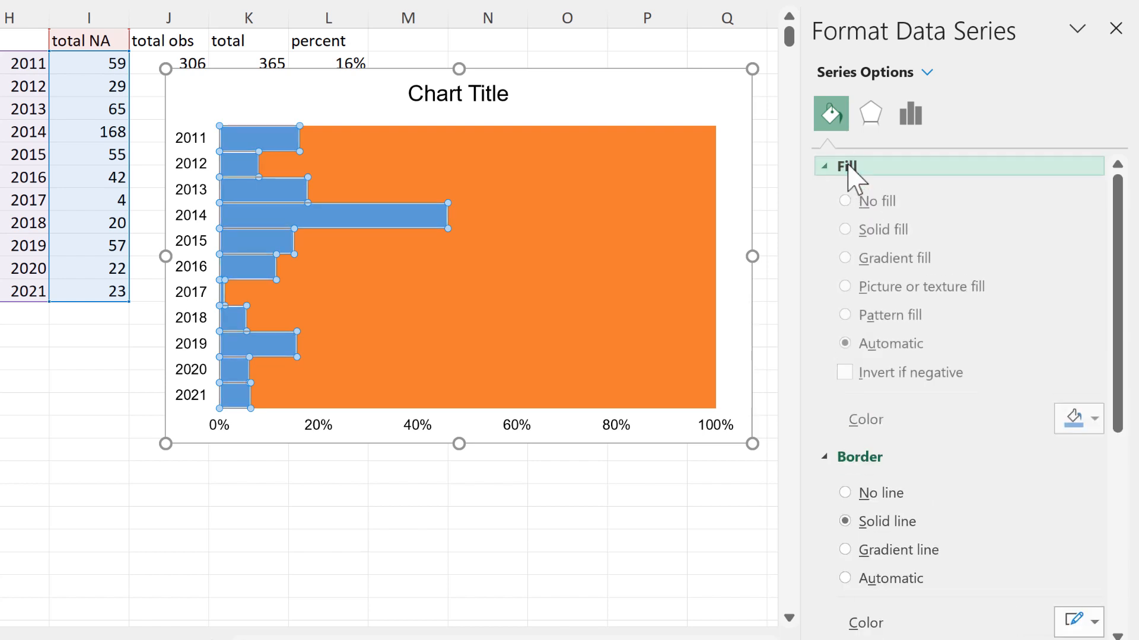
left_click(1087, 422)
left_click(943, 544)
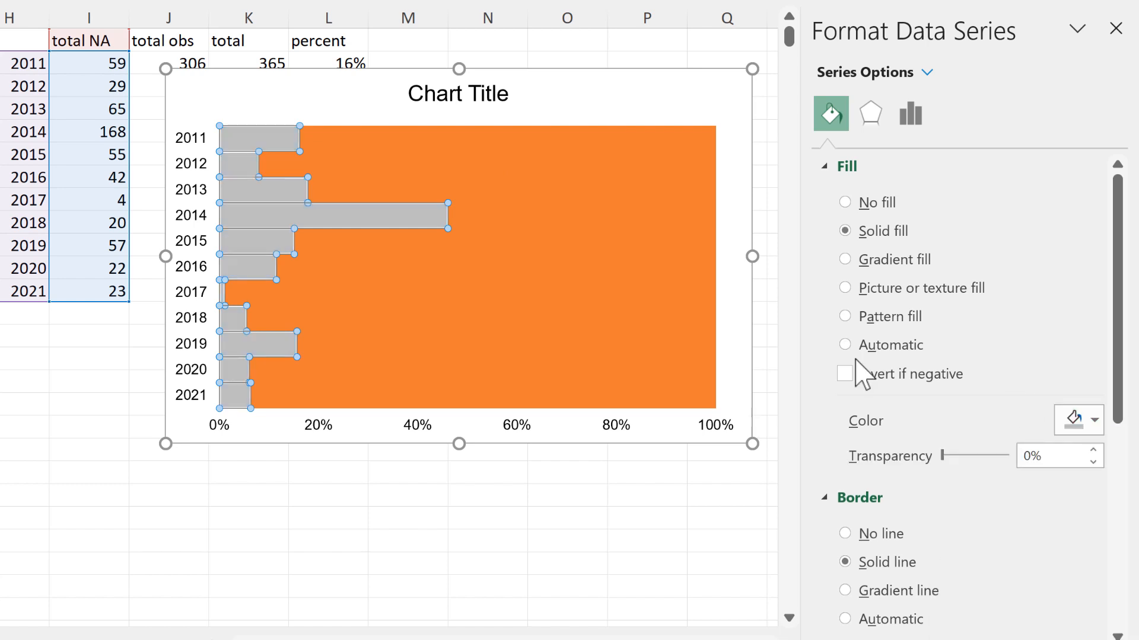
Give the total obs bars a solid white border 1.25 pt wide.
left_click(503, 163)
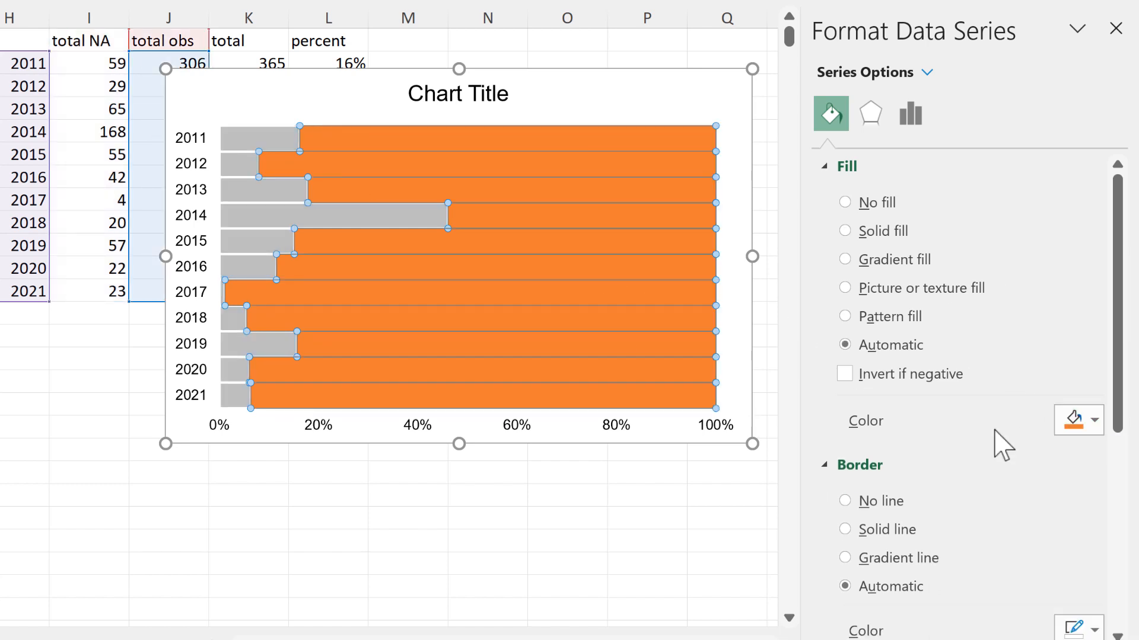
scroll(1077, 516, "down", 3)
left_click(1094, 462)
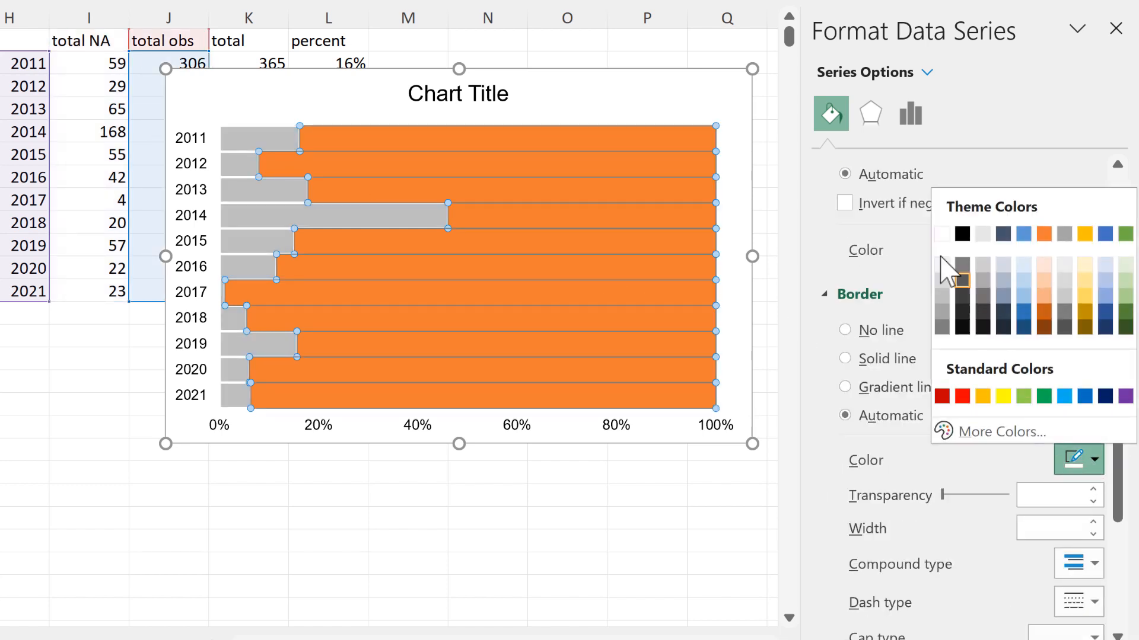
left_click(977, 313)
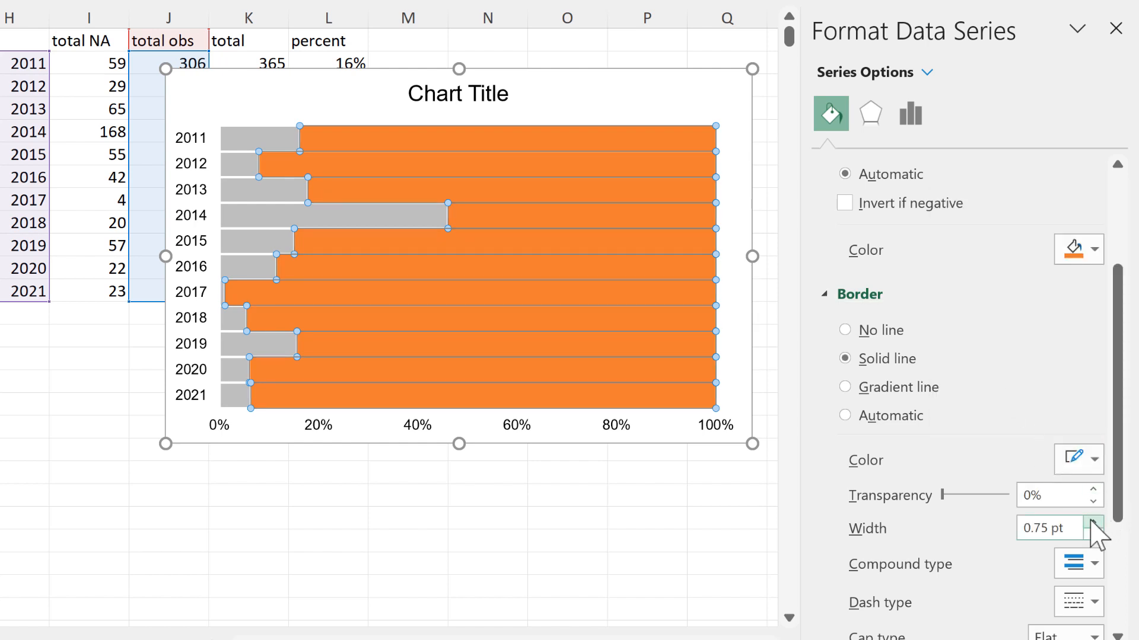
left_click(1092, 522)
left_click(1093, 522)
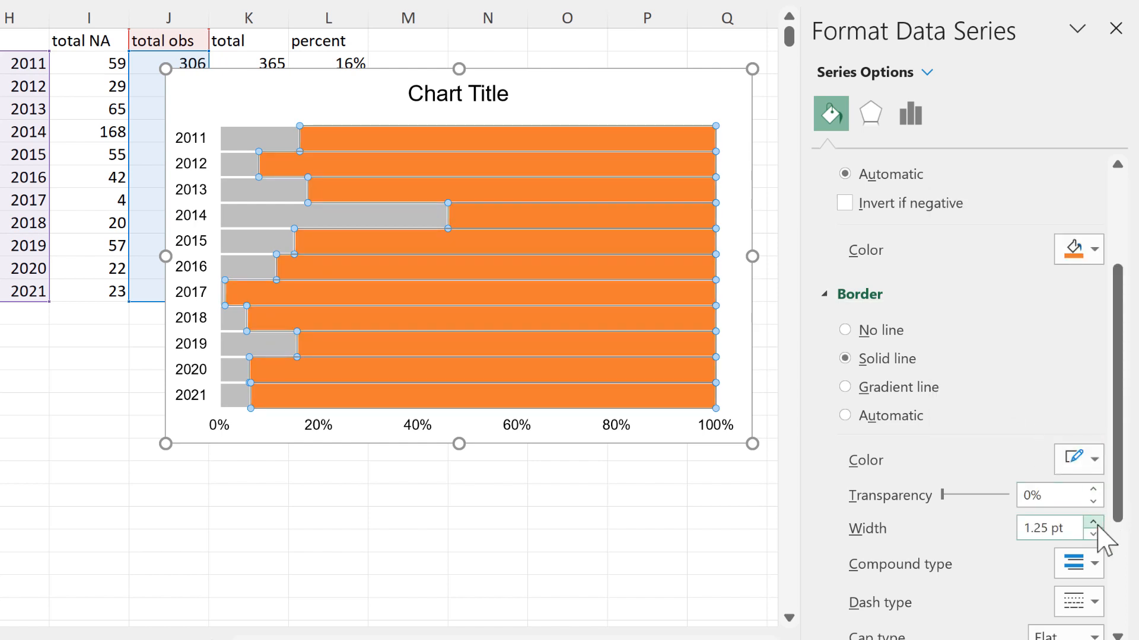
Fill the total obs bars with a solid darker theme blue.
scroll(1029, 356, "up", 3)
left_click(1094, 421)
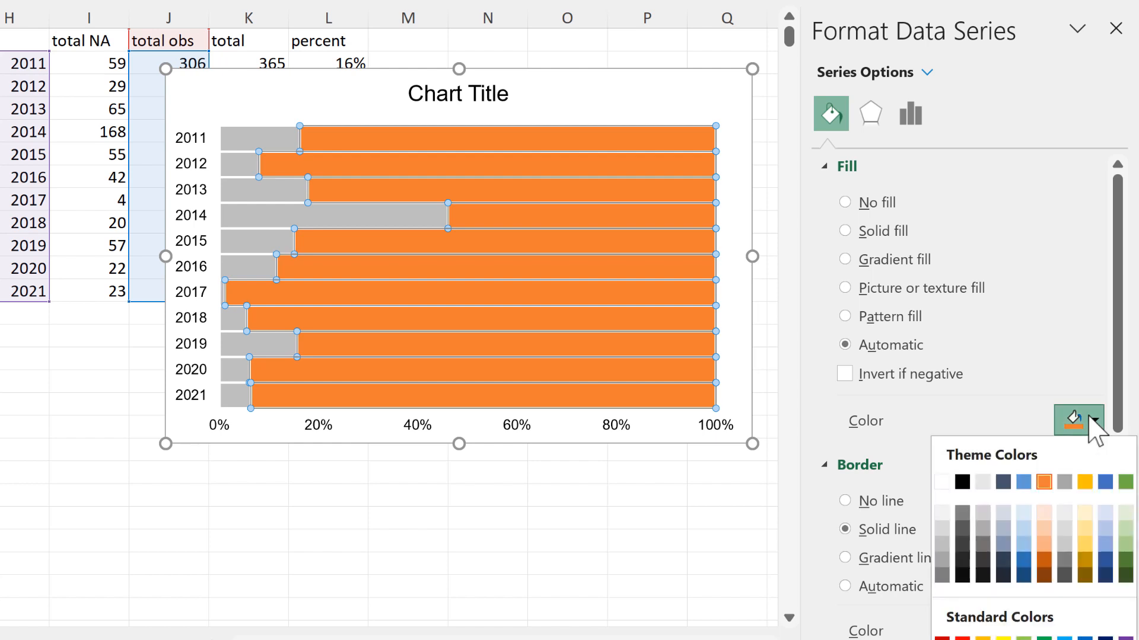
left_click(1025, 562)
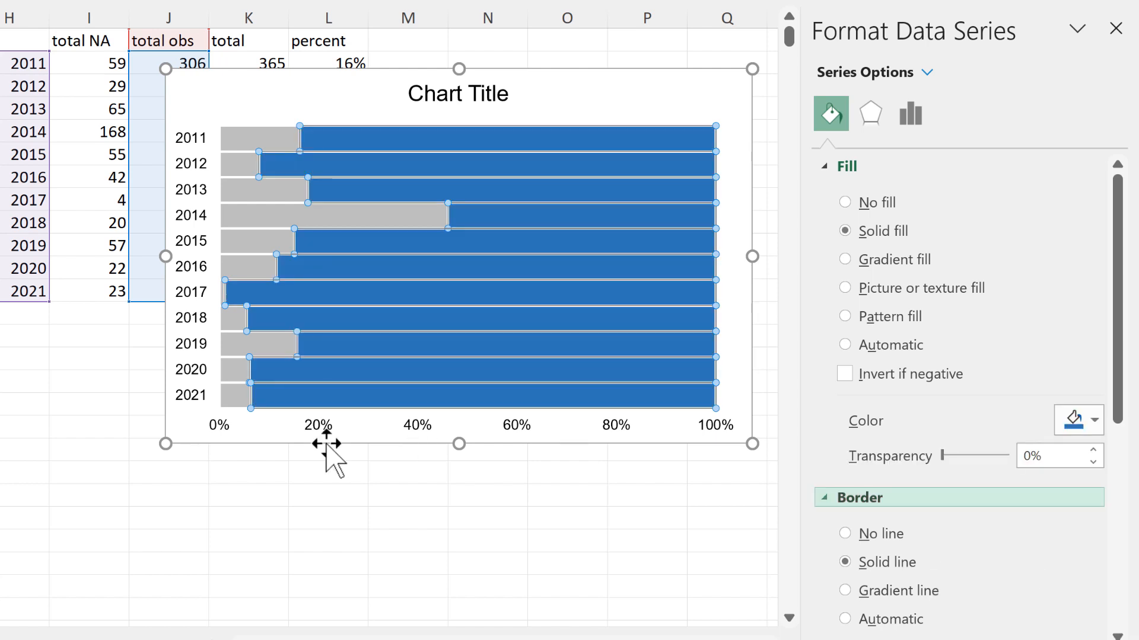
Replace the chart title with "Amount of NA and non-NA for each year".
left_click(325, 470)
left_click(424, 94)
triple_click(425, 94)
type("Amount of NA and non-N")
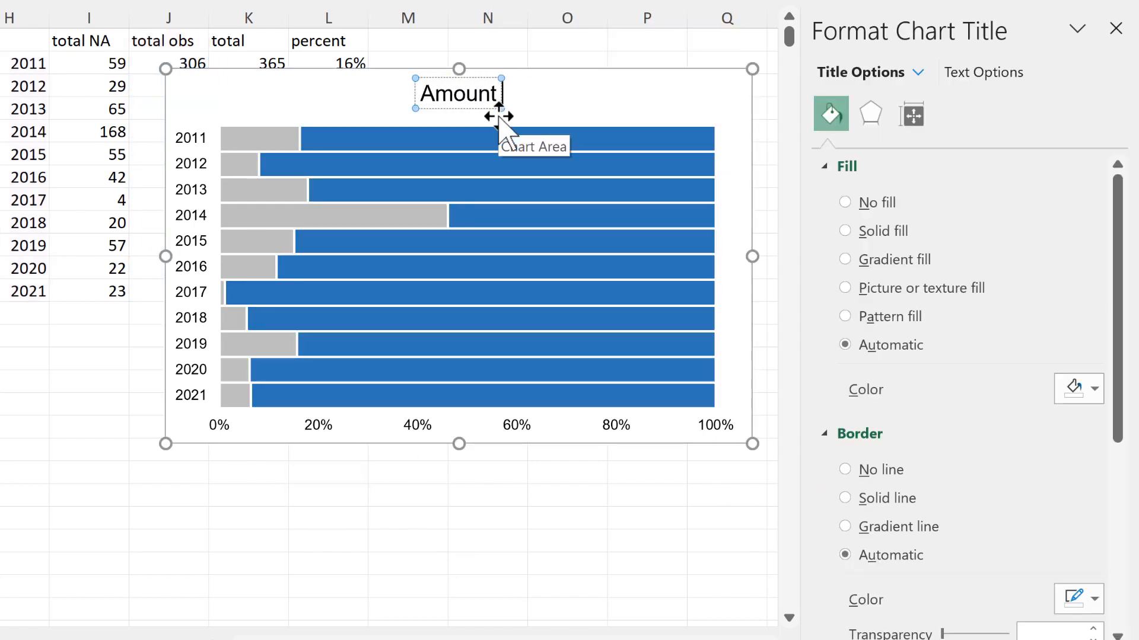
type("A for each year")
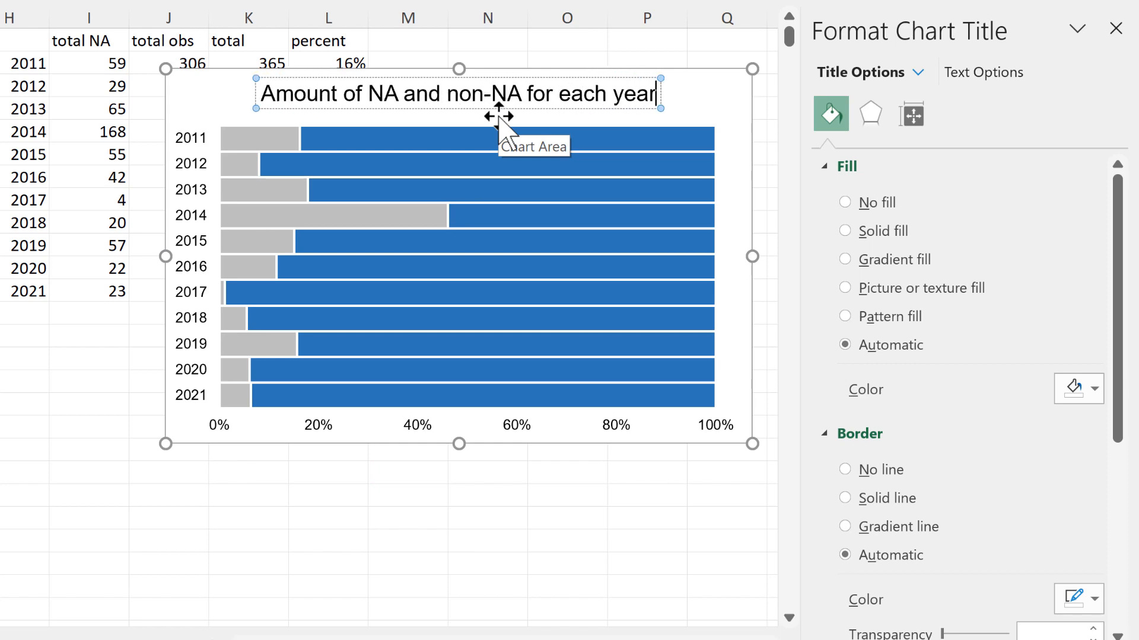
Make the word "NA" after "Amount of" in the chart title bold and grey to match its bars.
left_click_drag(369, 93, 403, 94)
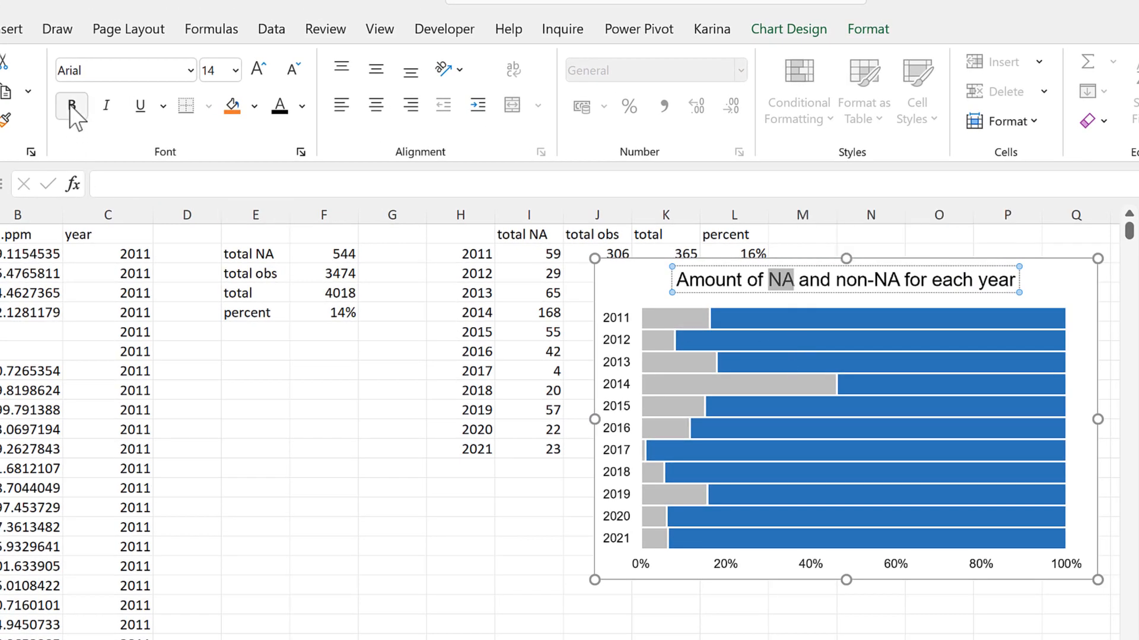
left_click(70, 105)
left_click(302, 106)
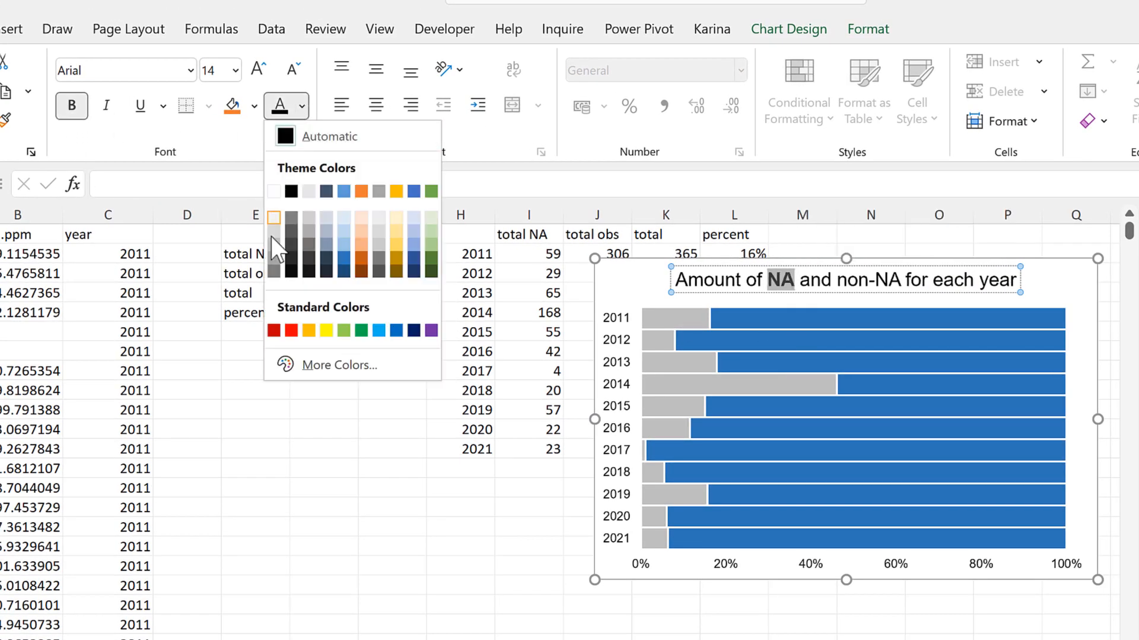
left_click(274, 261)
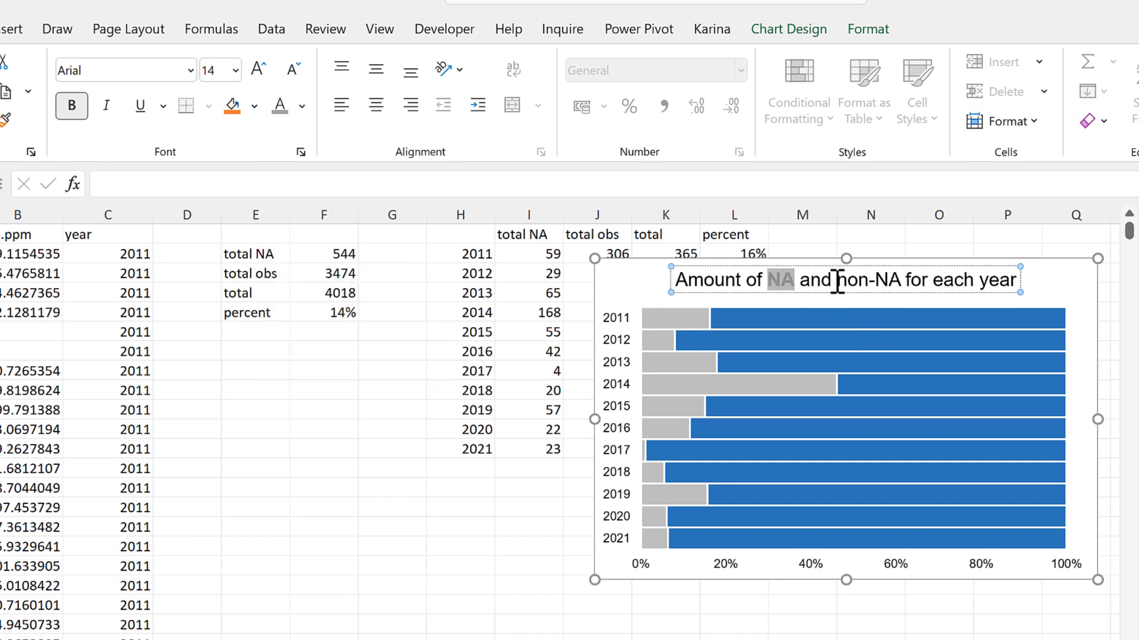
Make "non-NA" in the chart title bold and darker blue to match the total obs bars.
left_click_drag(837, 281, 897, 279)
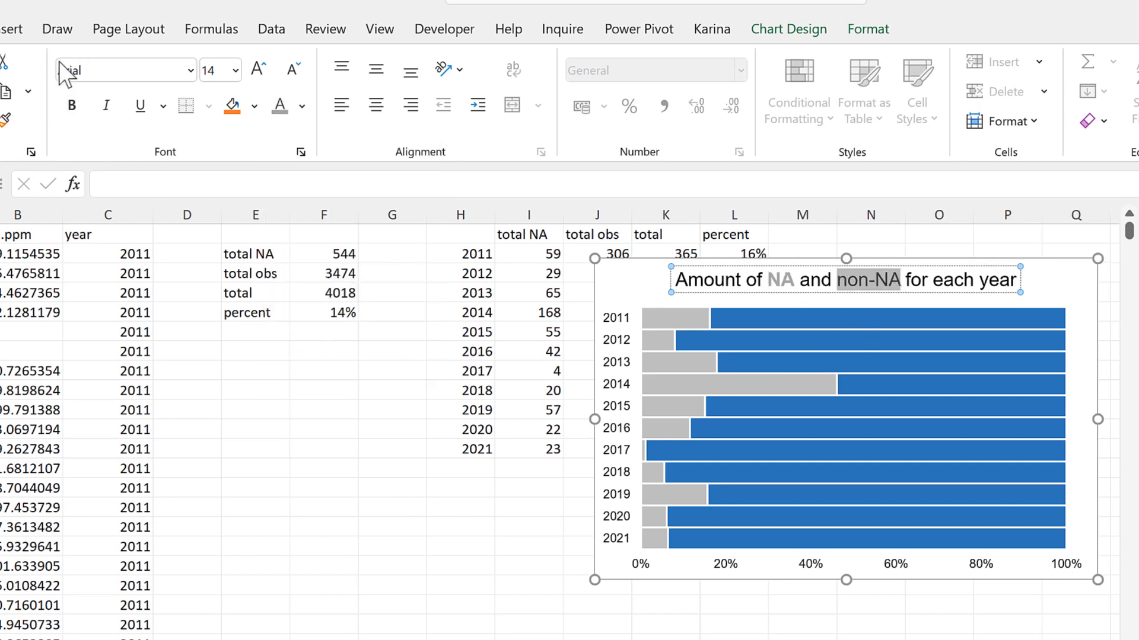
left_click(70, 113)
left_click(301, 107)
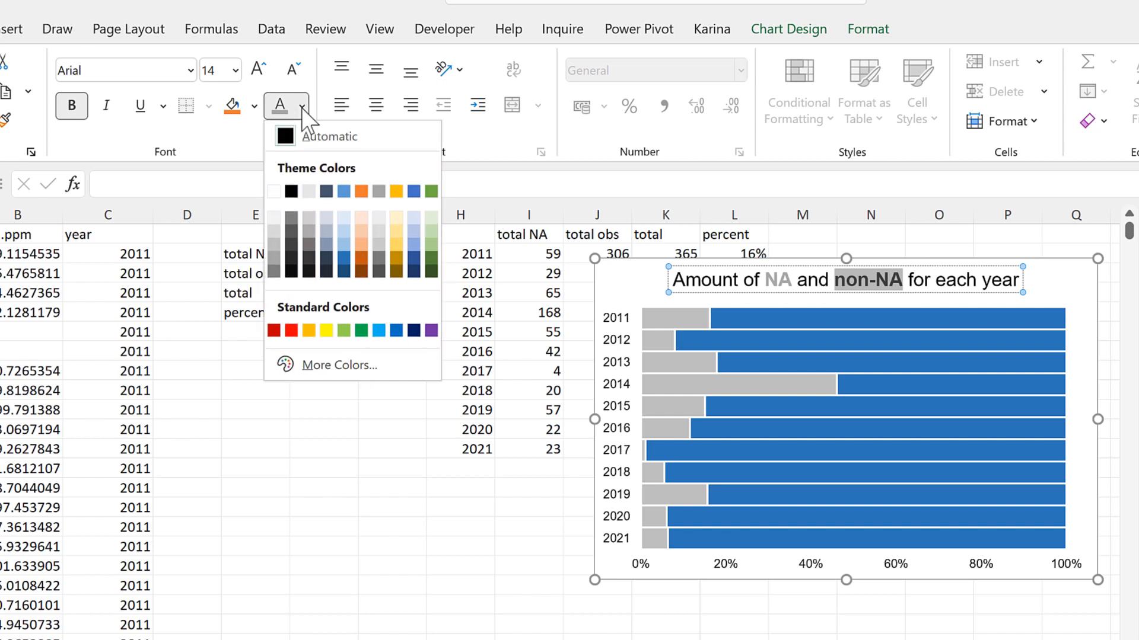
left_click(344, 256)
left_click(350, 462)
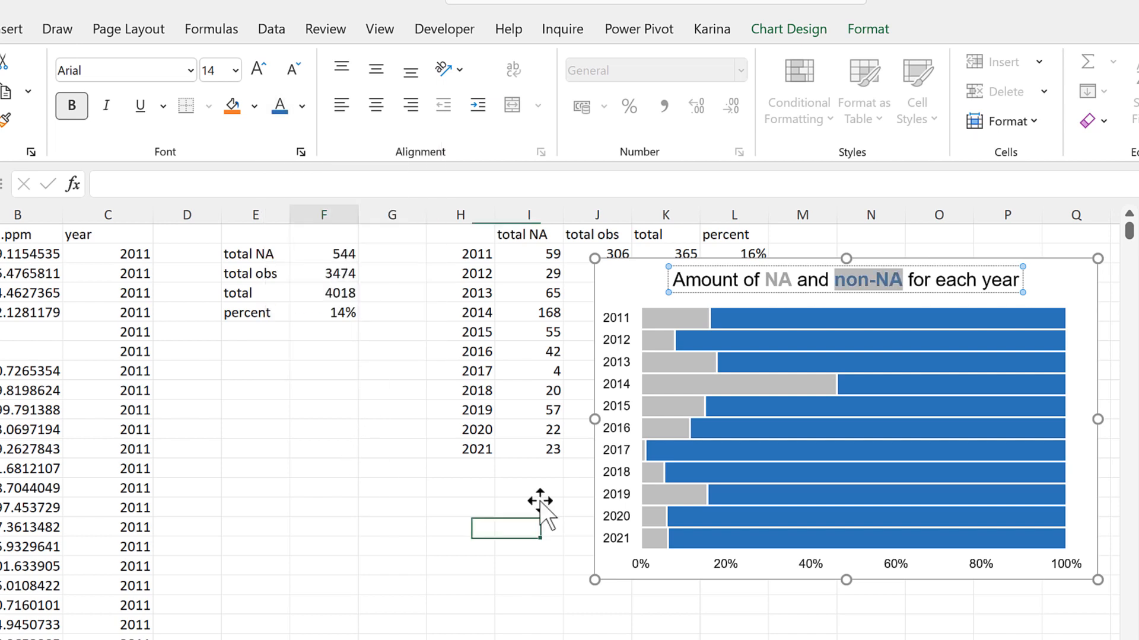
Move the stacked bar chart beside the percent column so it no longer covers the yearly summary table.
left_click(724, 315)
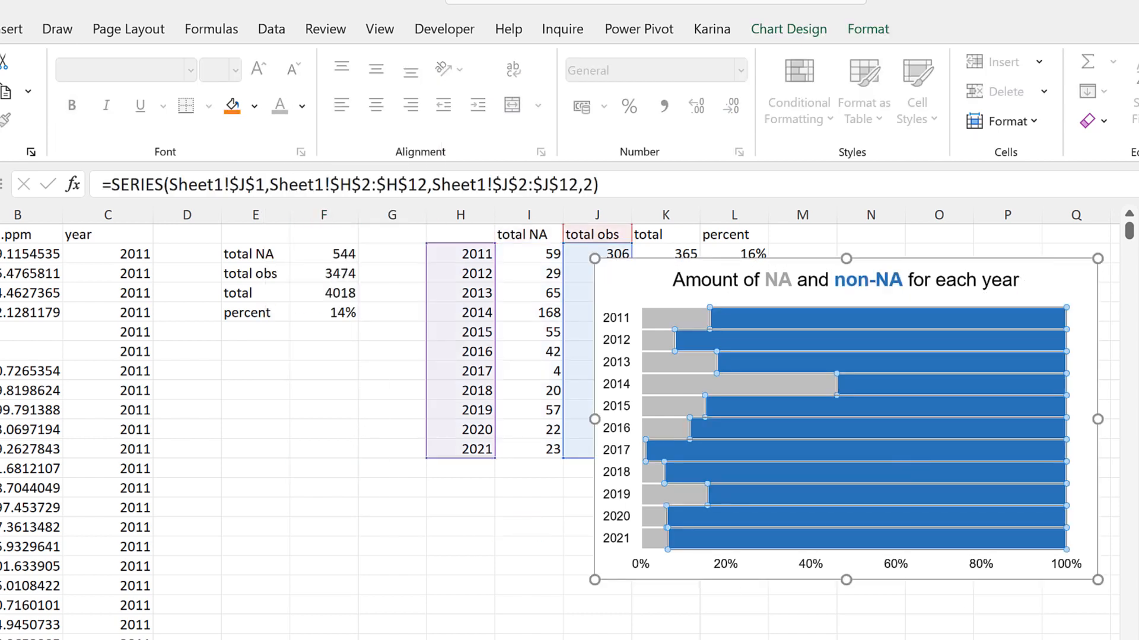
scroll(569, 427, "right", 4)
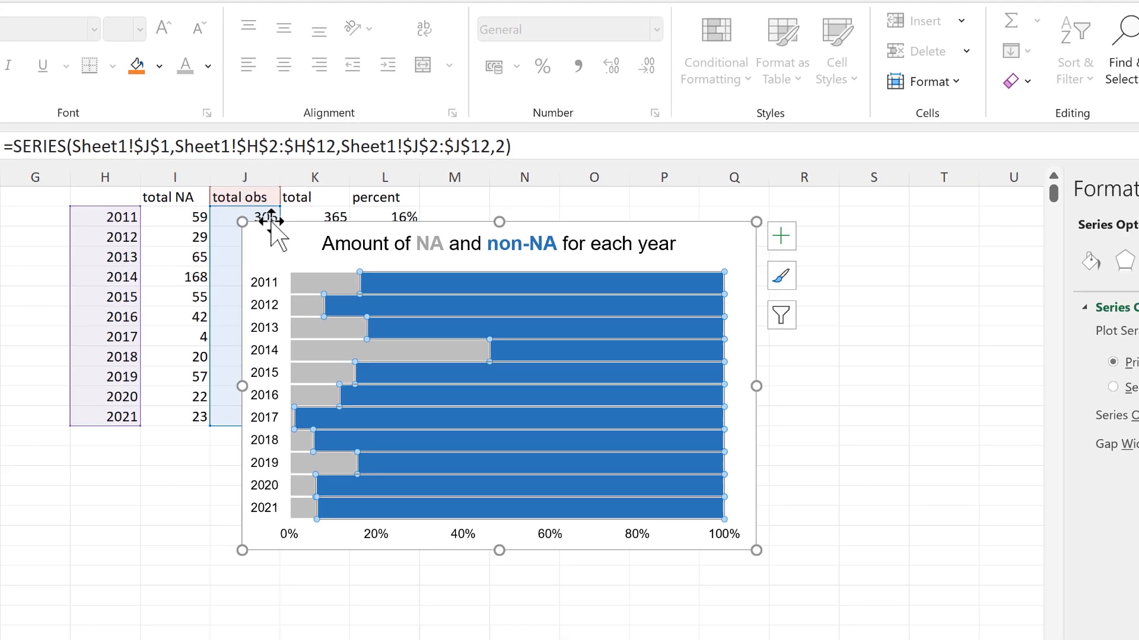
left_click_drag(365, 259, 556, 244)
left_click(200, 93)
Add data labels to the total obs bars only.
left_click(738, 110)
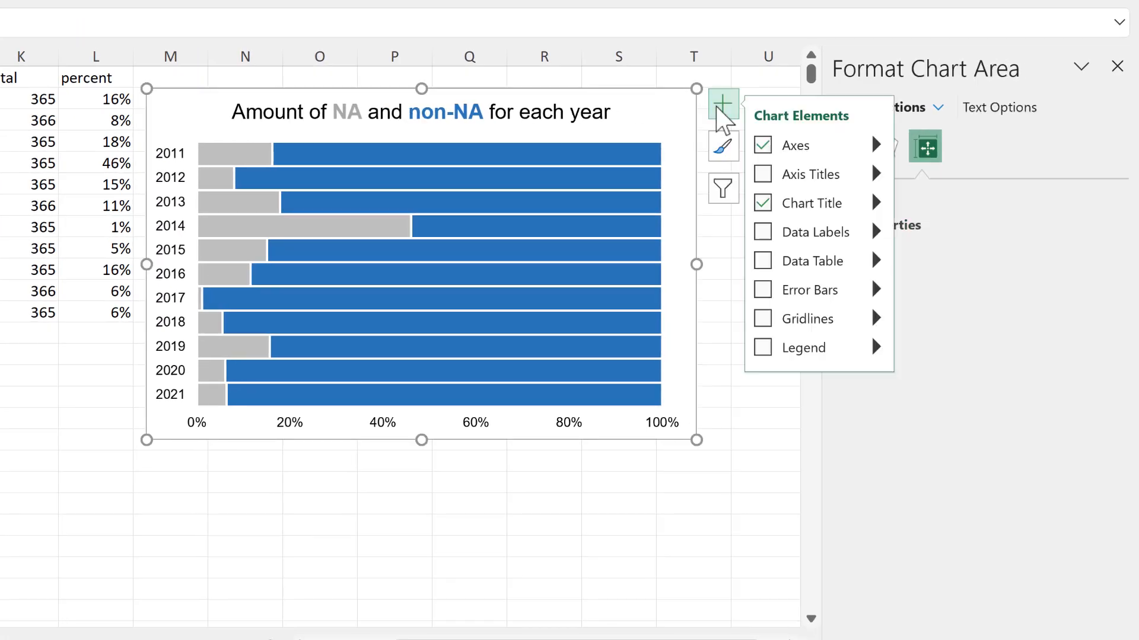
left_click(577, 167)
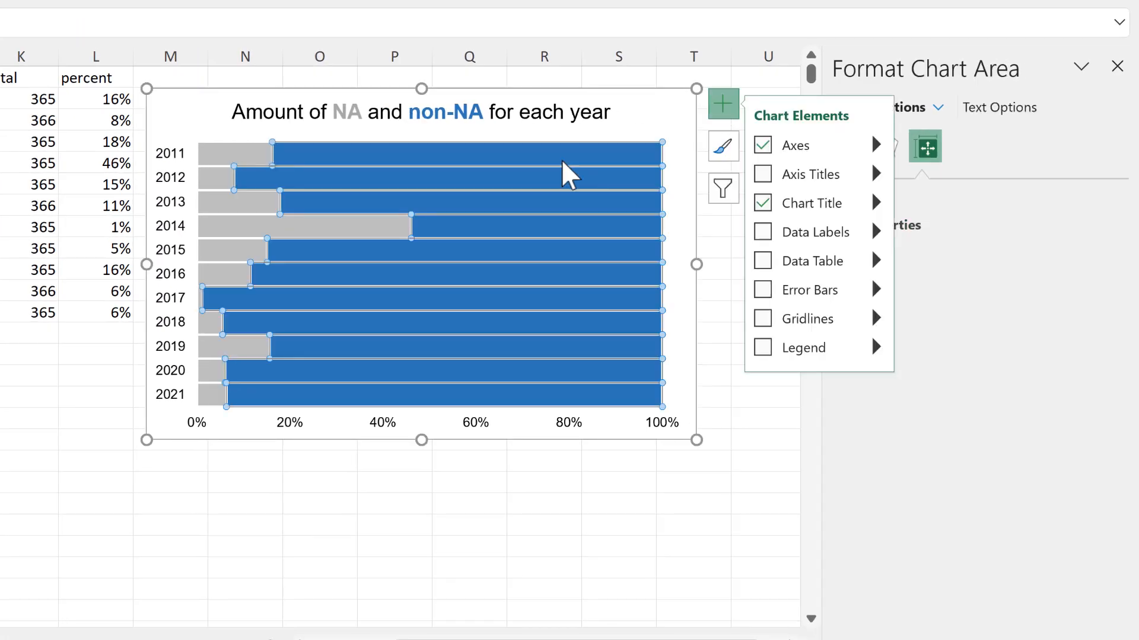
left_click(765, 237)
left_click(620, 461)
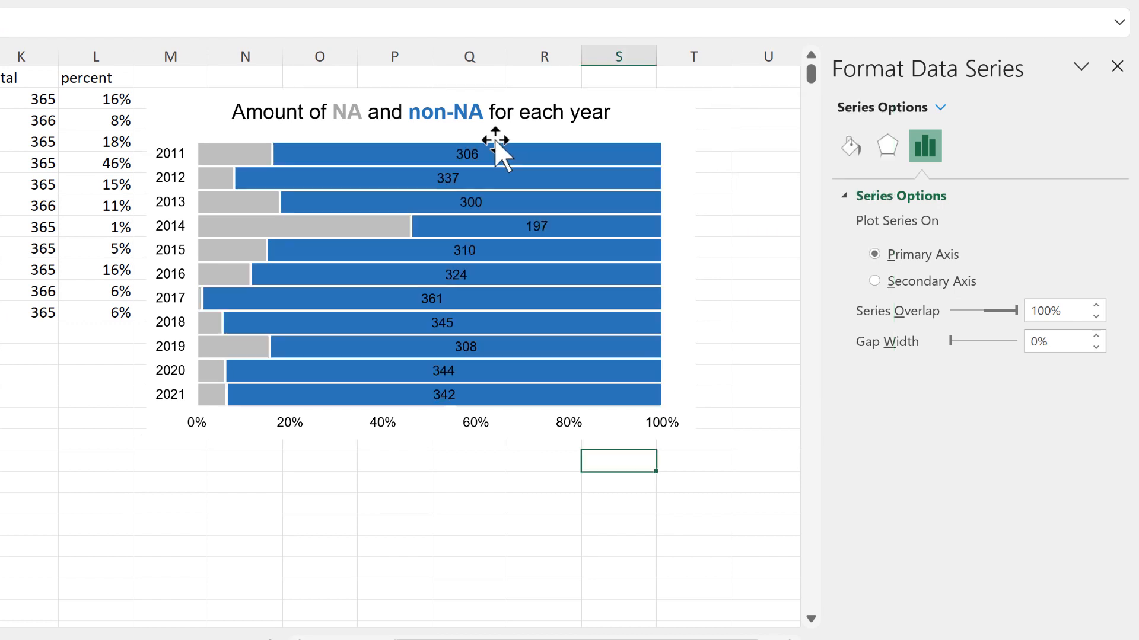
Make the total obs labels show the percentages from L2:L12 instead of their values, positioned at Inside Base.
left_click(466, 159)
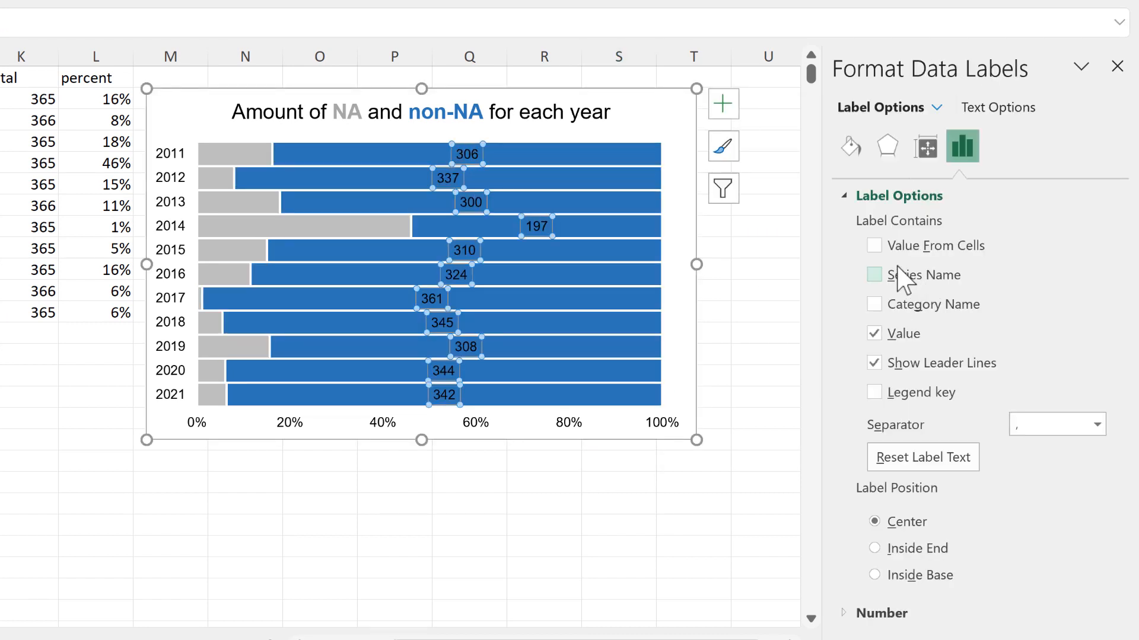
left_click(879, 248)
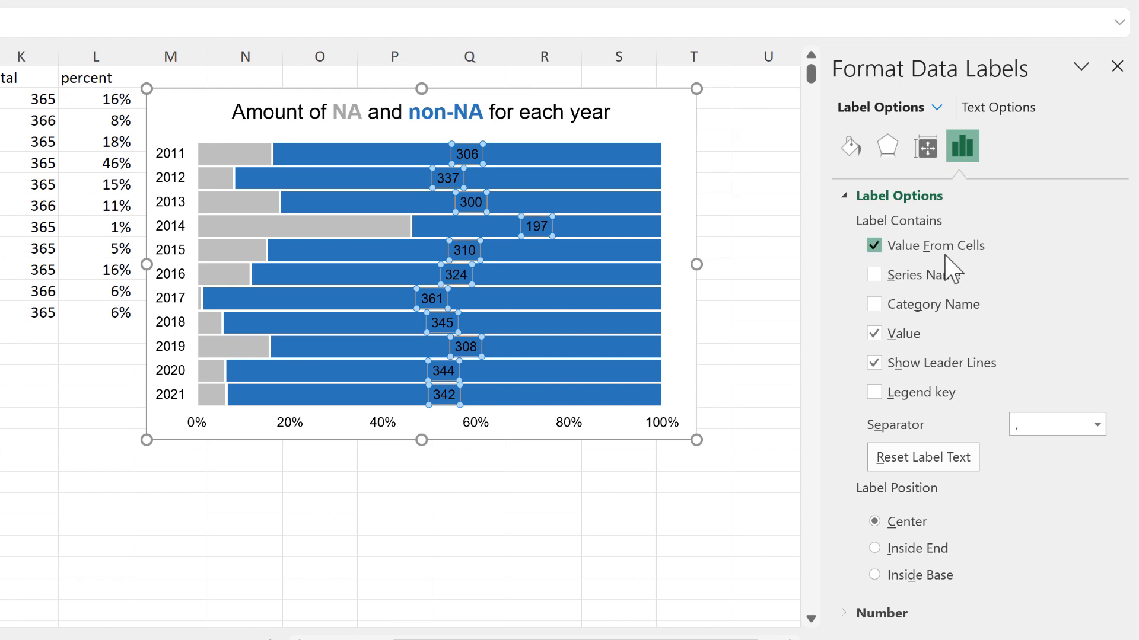
left_click_drag(101, 99, 92, 313)
left_click(350, 320)
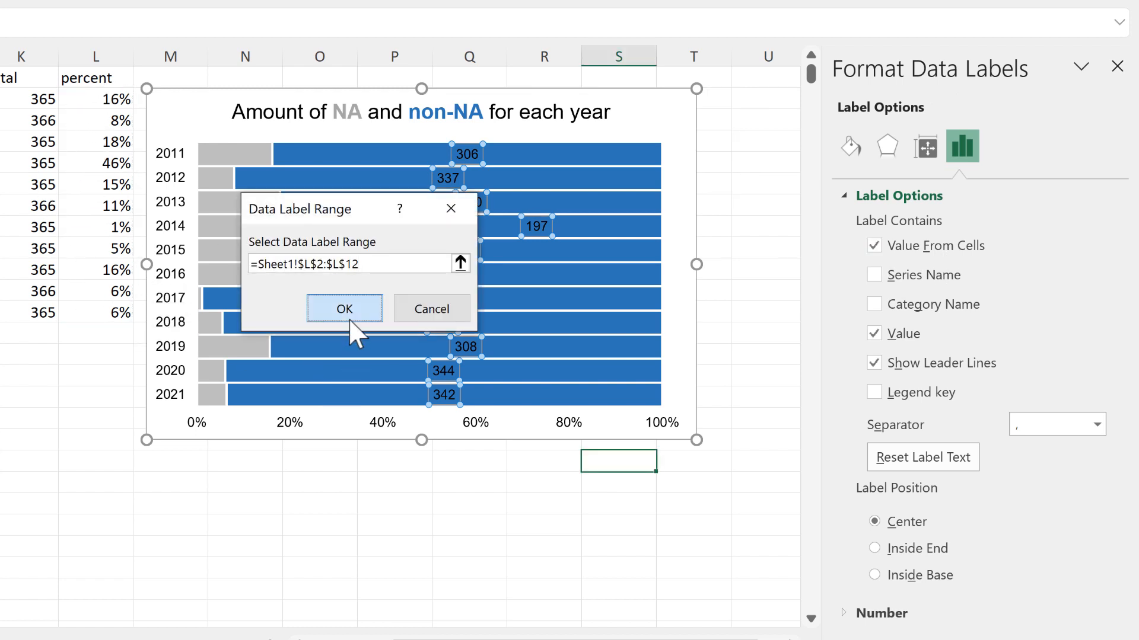
left_click(876, 341)
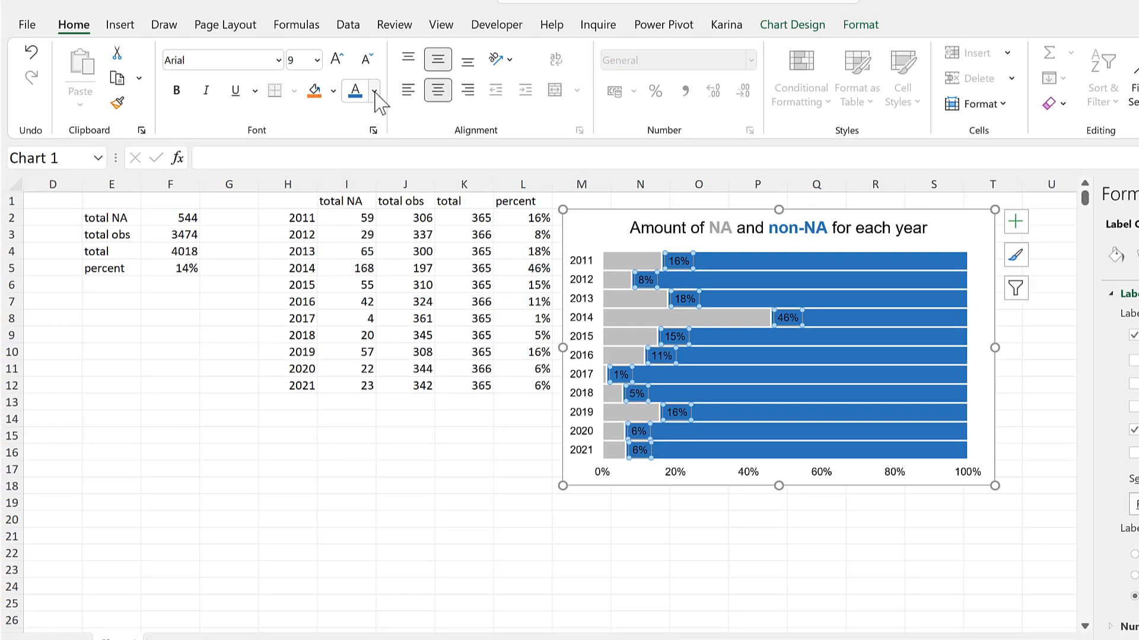
Set the font color of the percentage labels on the total obs bars to white.
left_click(377, 102)
left_click(355, 161)
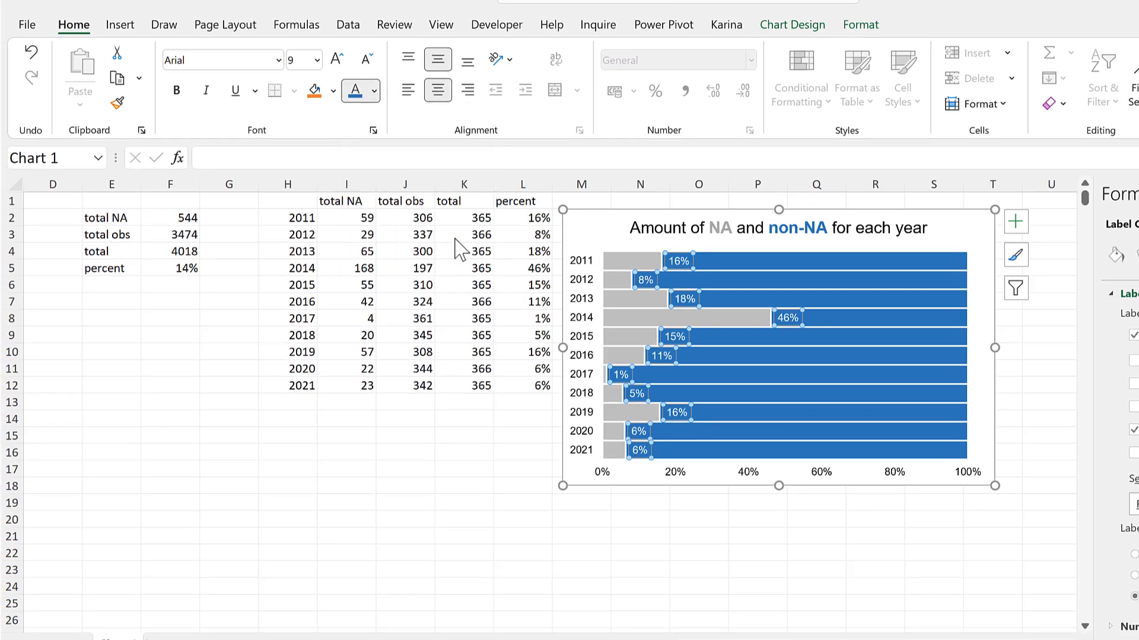
left_click(917, 562)
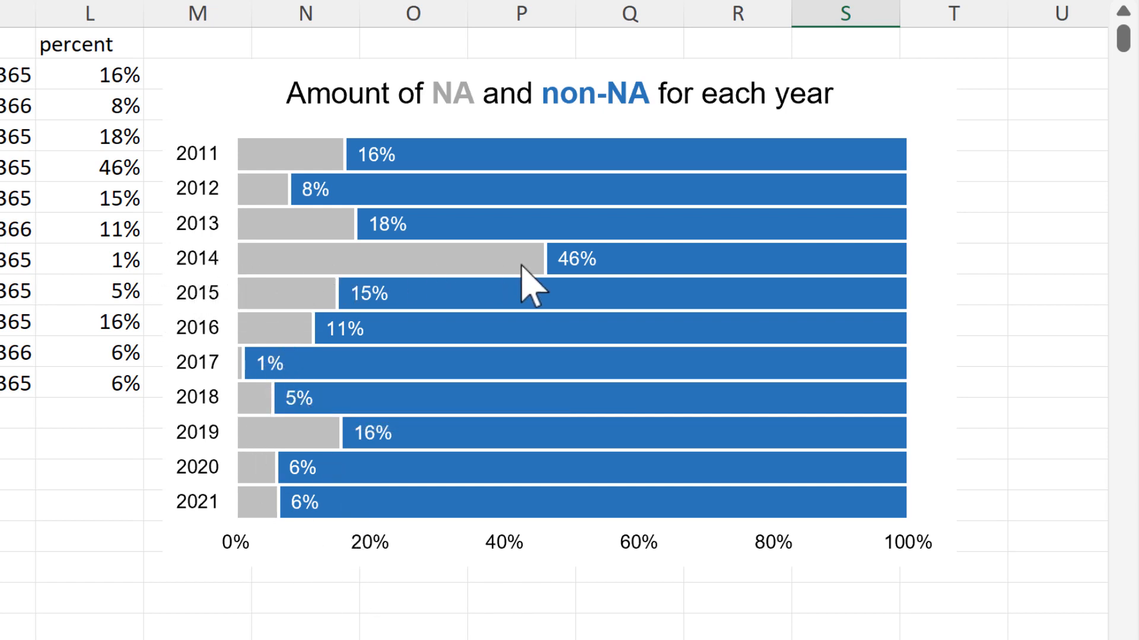
Nudge the stacked bar chart slightly up and to the right, then deselect it.
mouse_move(522, 266)
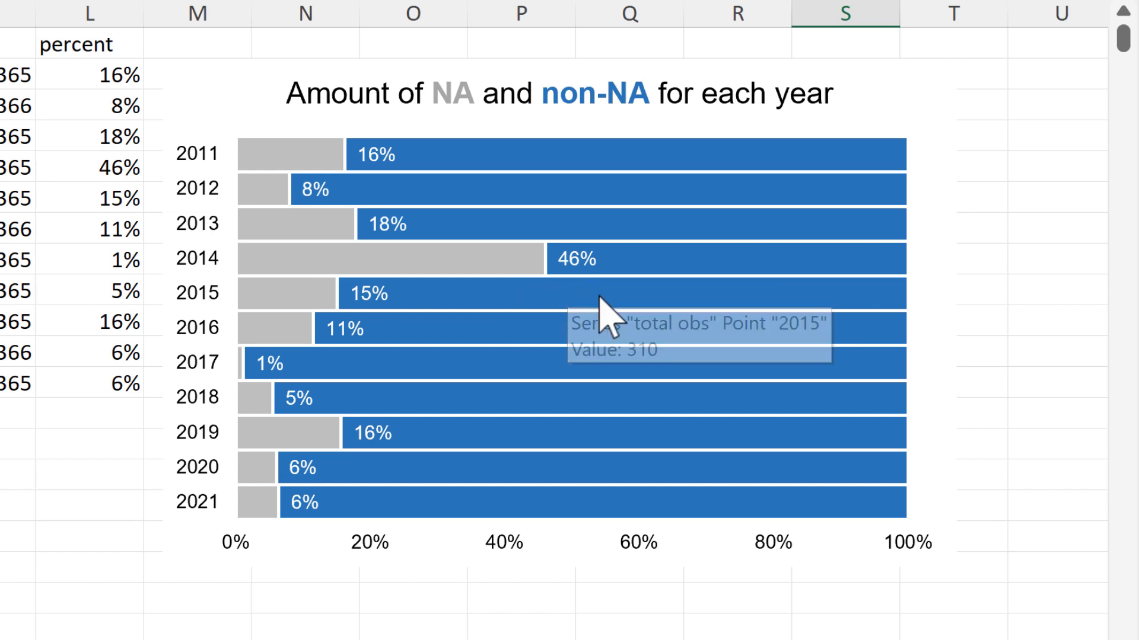
mouse_move(591, 283)
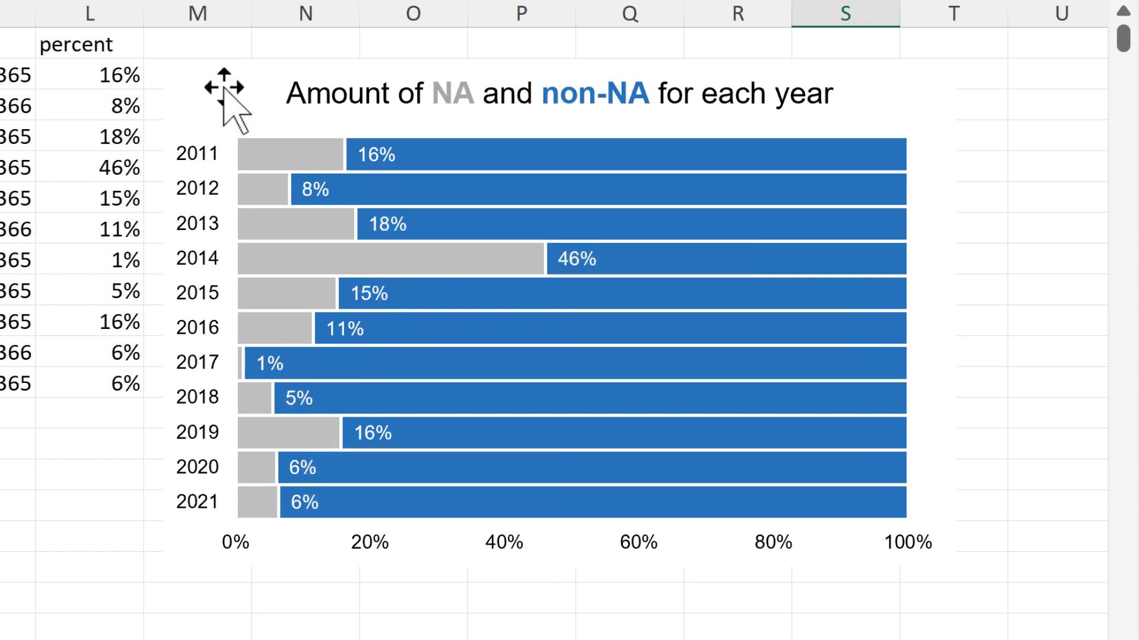
left_click(216, 83)
left_click_drag(216, 83, 225, 75)
left_click(89, 475)
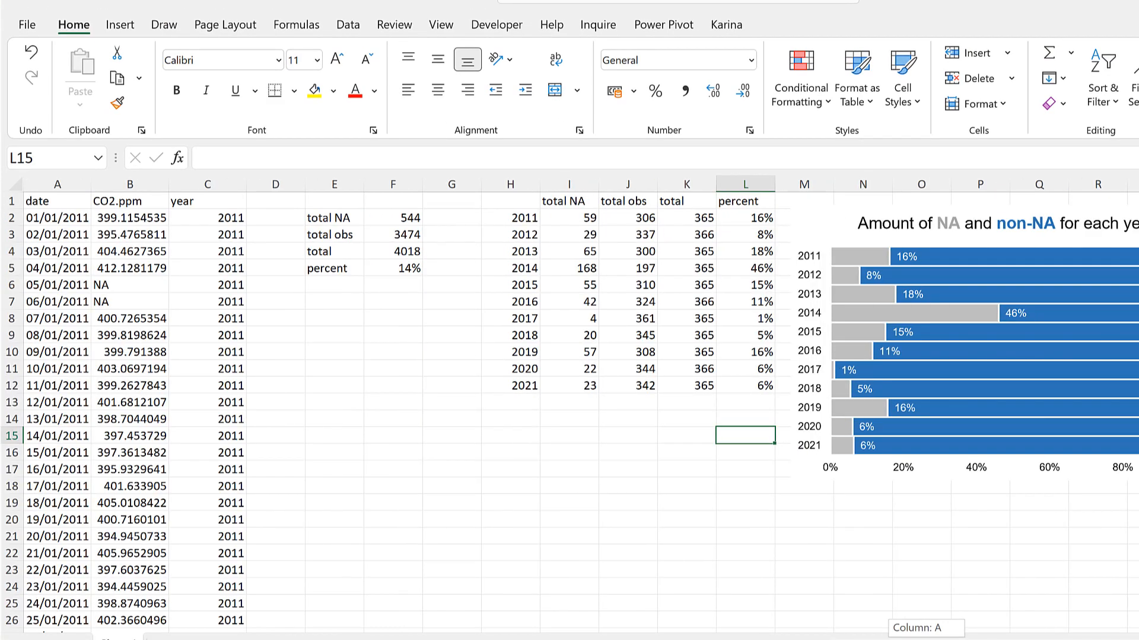
Insert an empty scatter chart from blank cell G16.
left_click(453, 453)
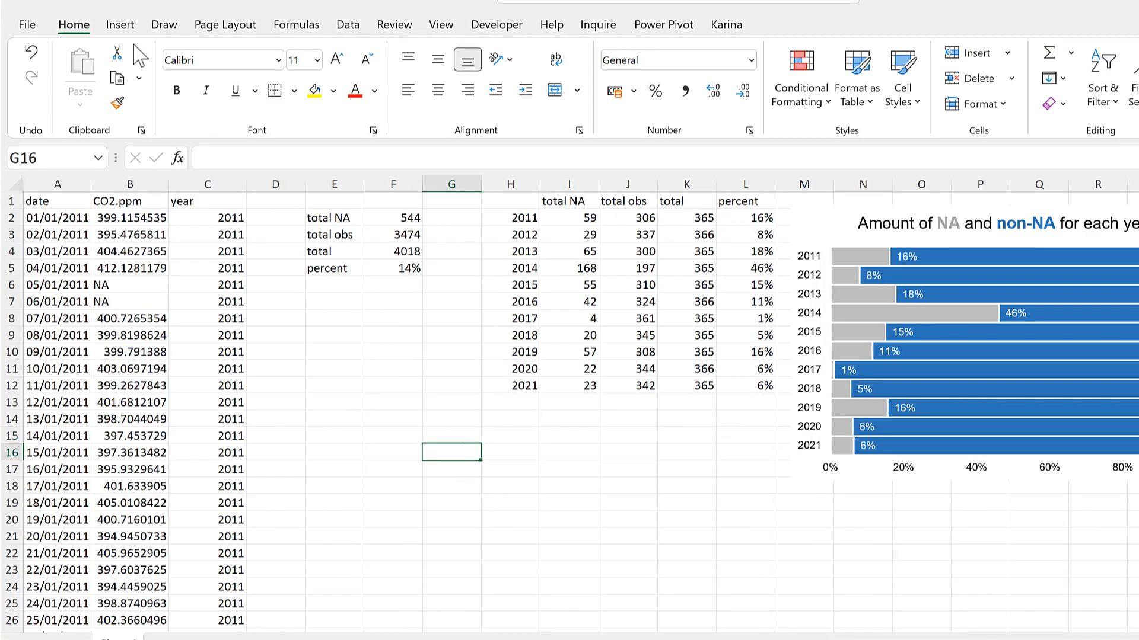
left_click(122, 25)
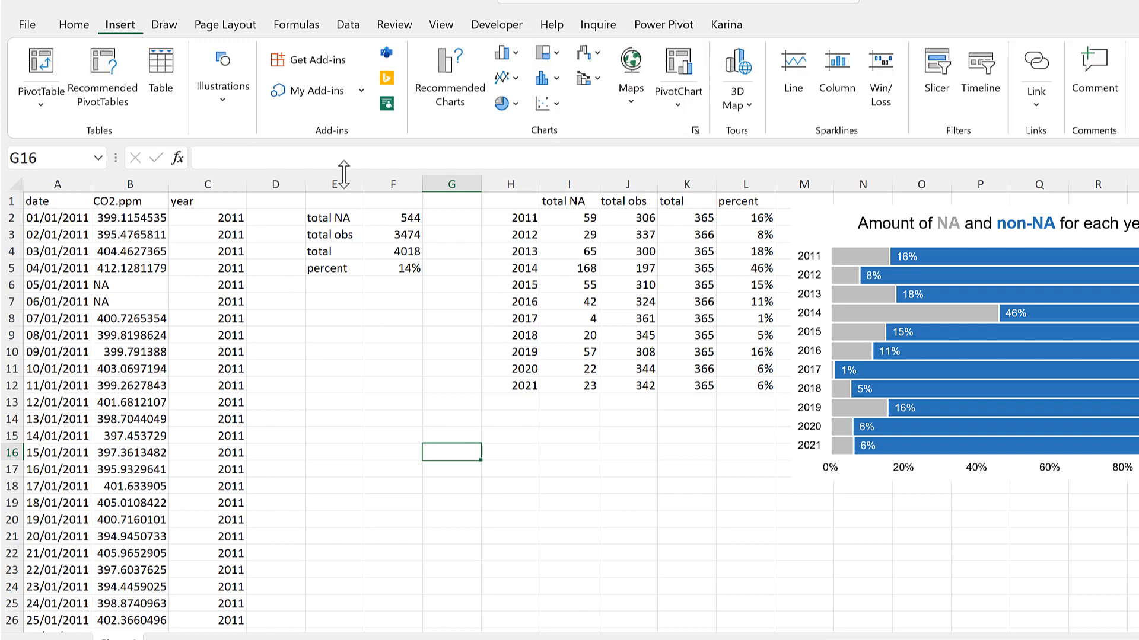
left_click(543, 105)
left_click(552, 169)
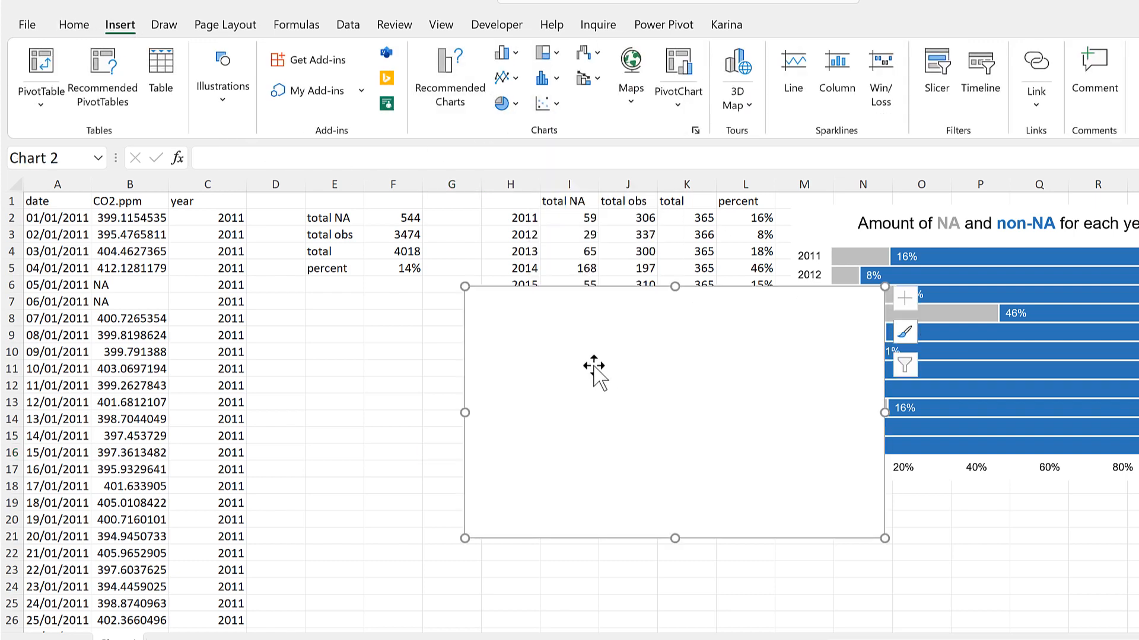
Add a series to the empty scatter chart, named from B1, with the dates in A2:A4019 as X values.
right_click(530, 313)
left_click(609, 409)
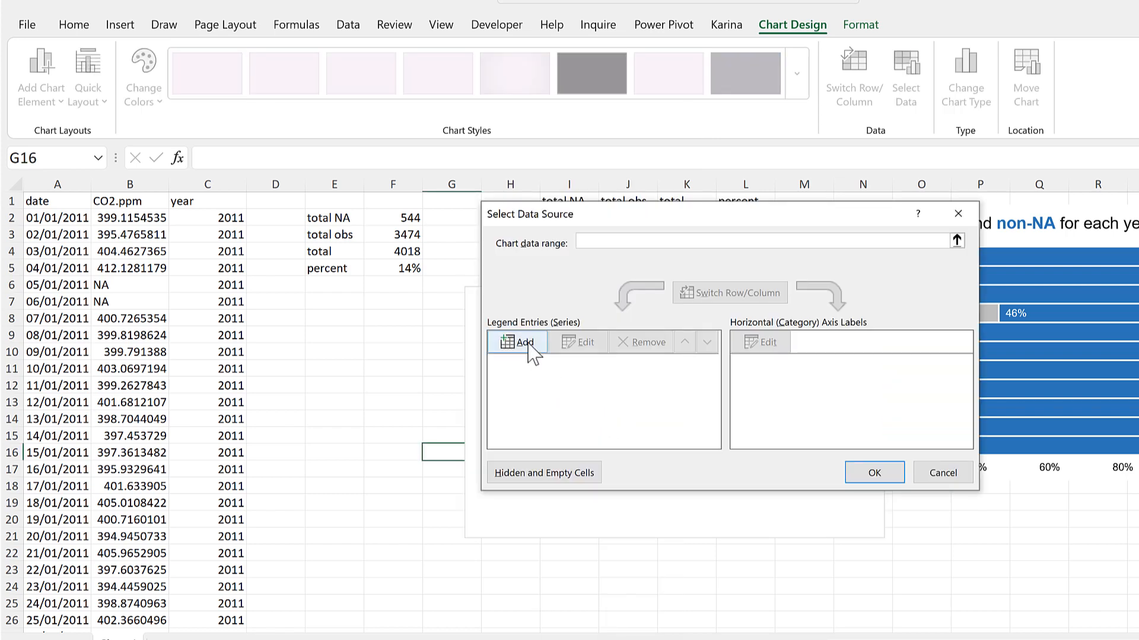
left_click(528, 344)
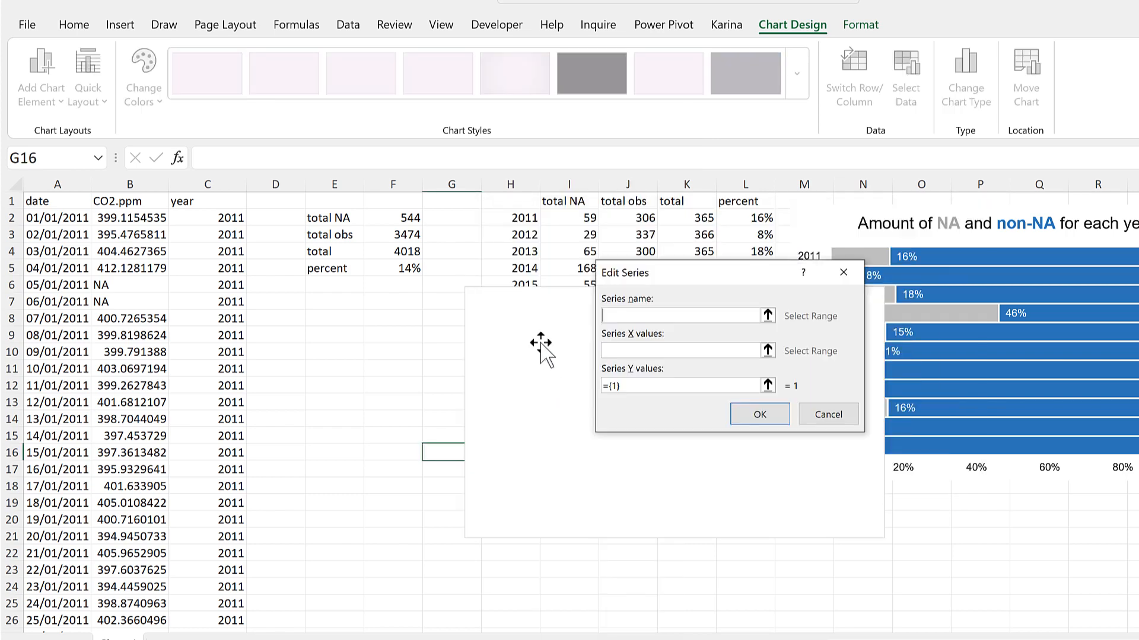
left_click(147, 202)
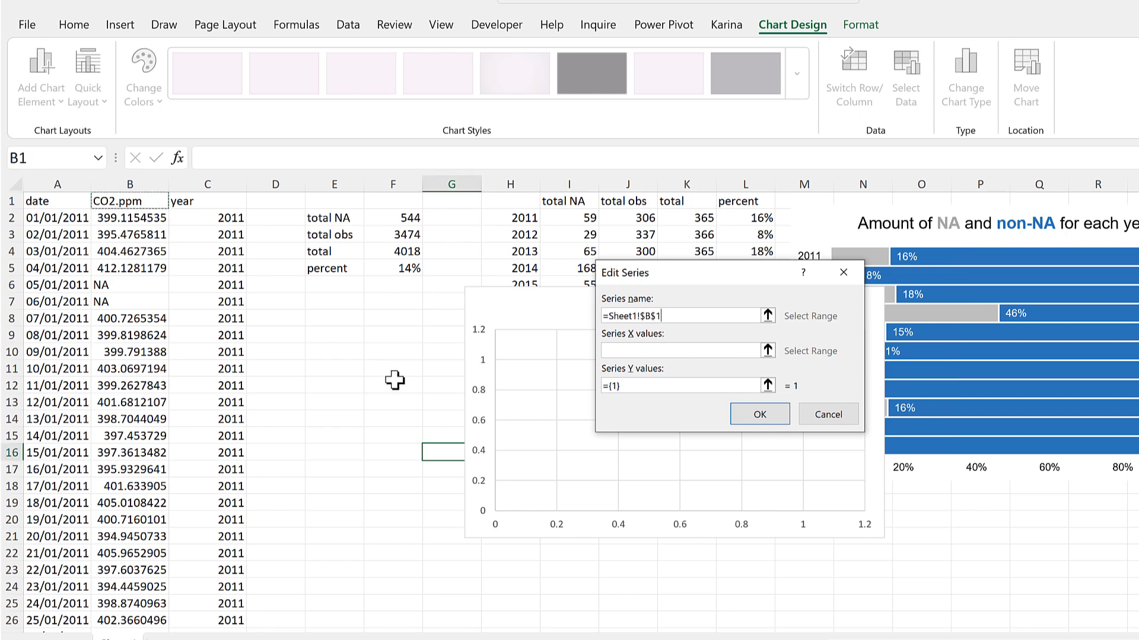
left_click(647, 349)
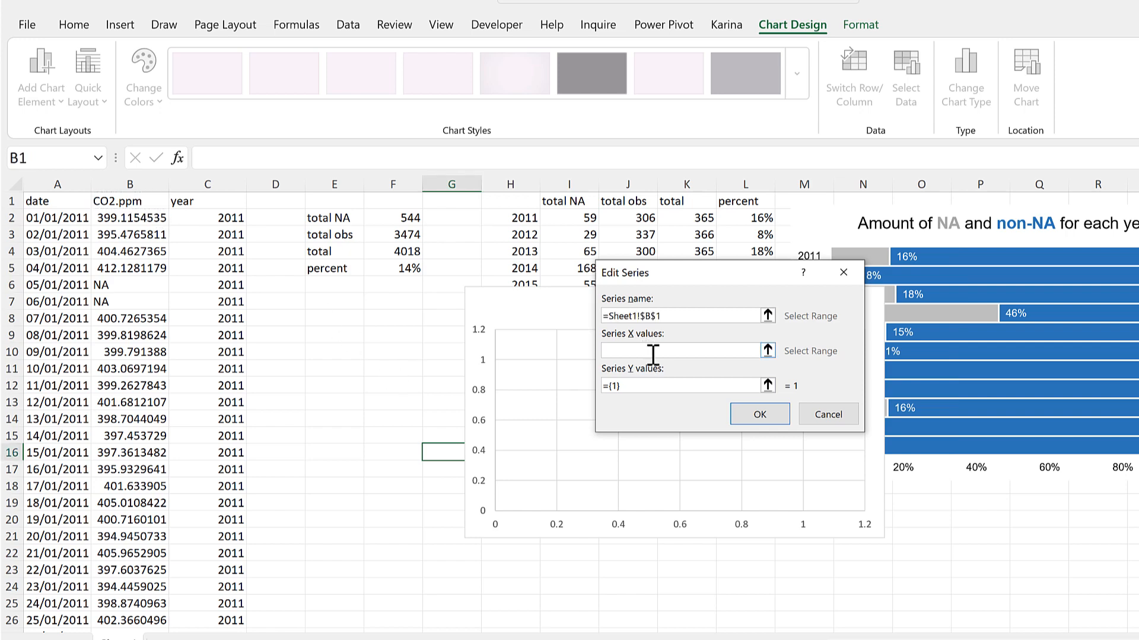
left_click(74, 212)
key("ctrl+shift+Down")
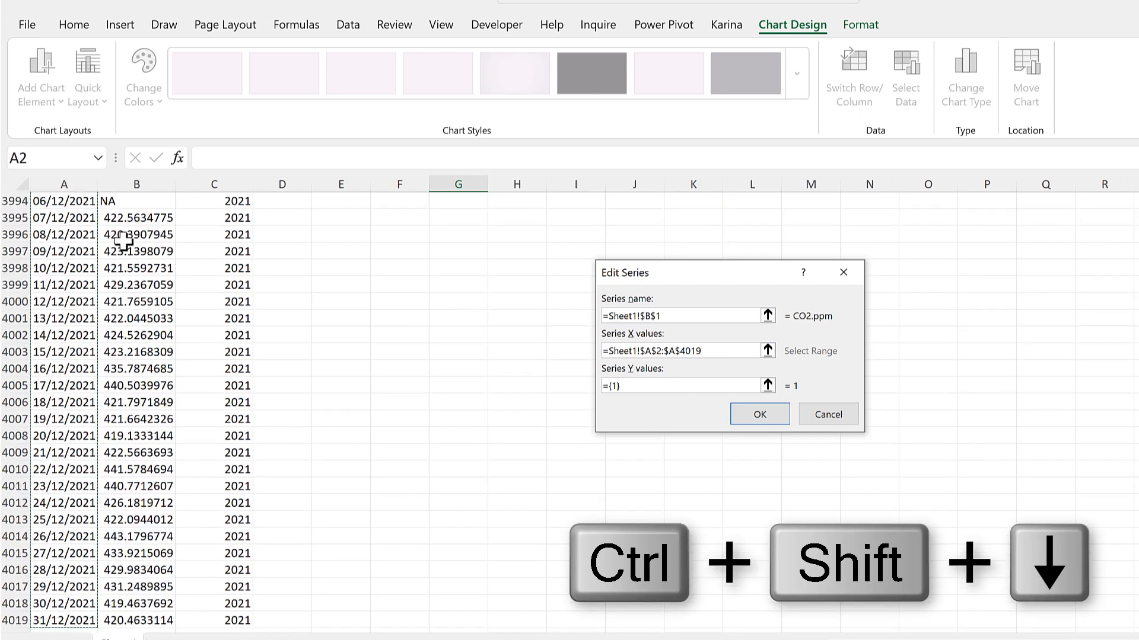
Set the series Y values to the CO2.ppm data in B2:B4019 and accept the chart's data source.
left_click(636, 386)
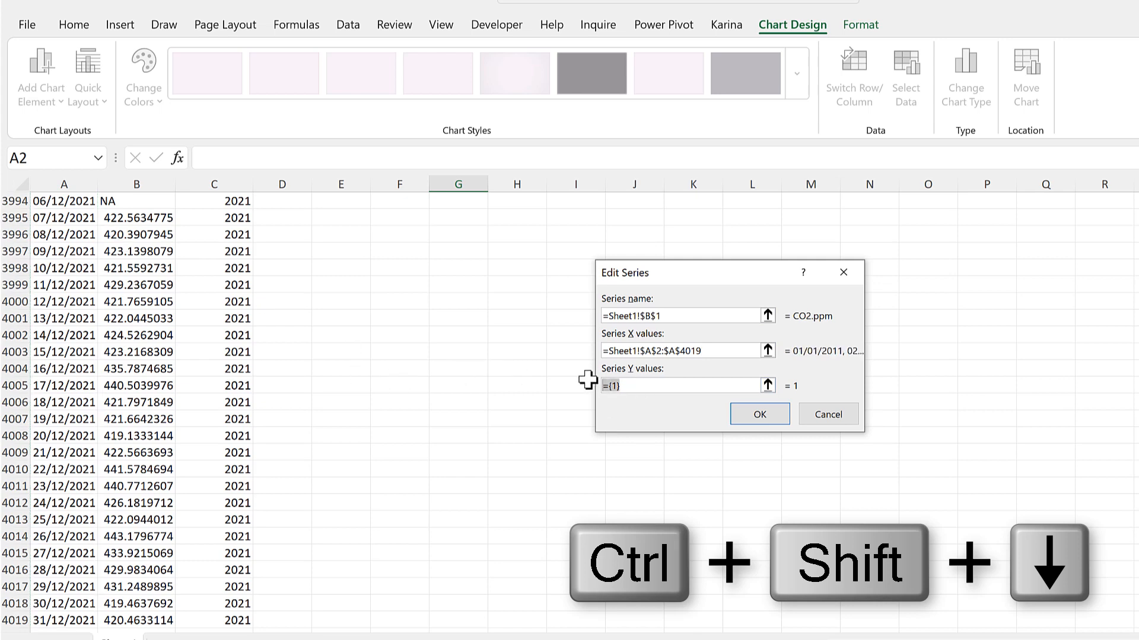
left_click(145, 247)
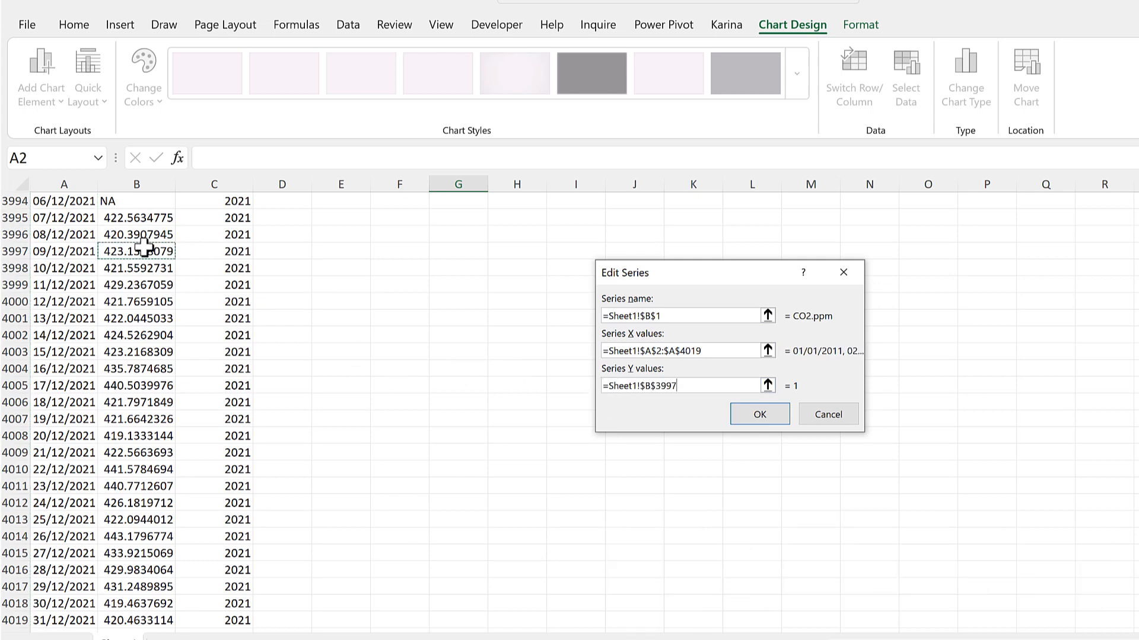
key("ctrl+Up")
left_click(126, 219)
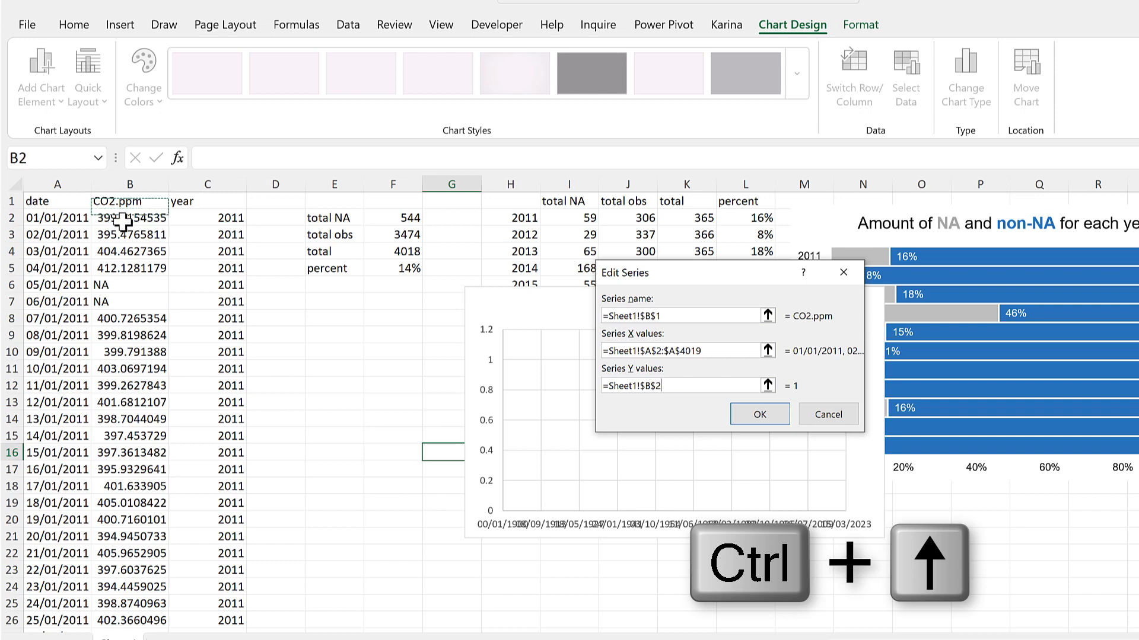
key("ctrl+shift+Down")
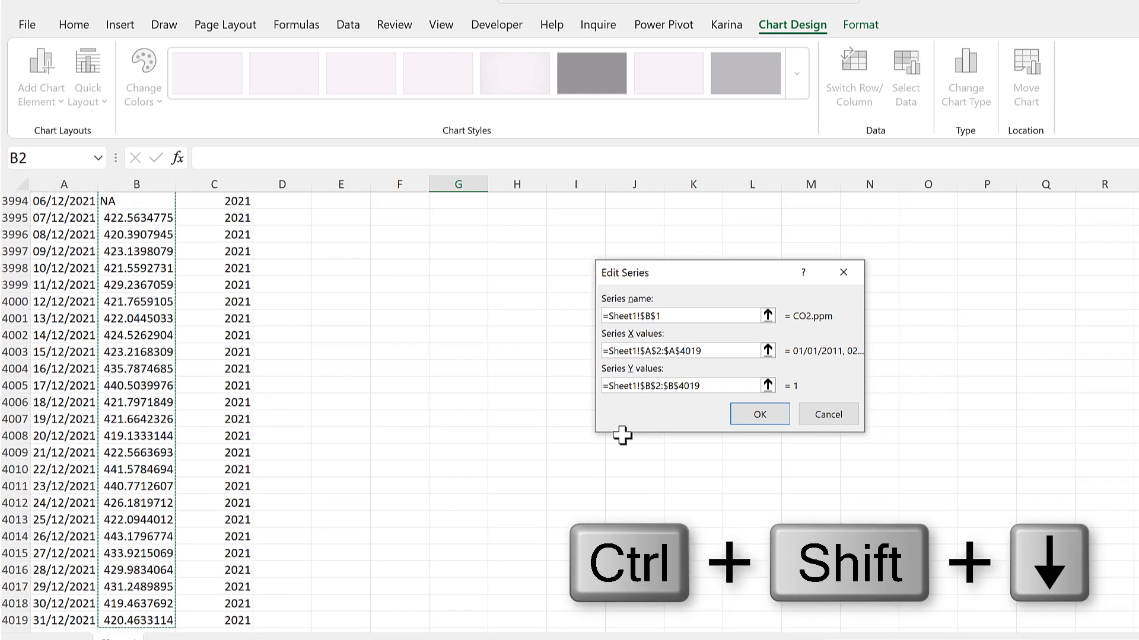
left_click(771, 414)
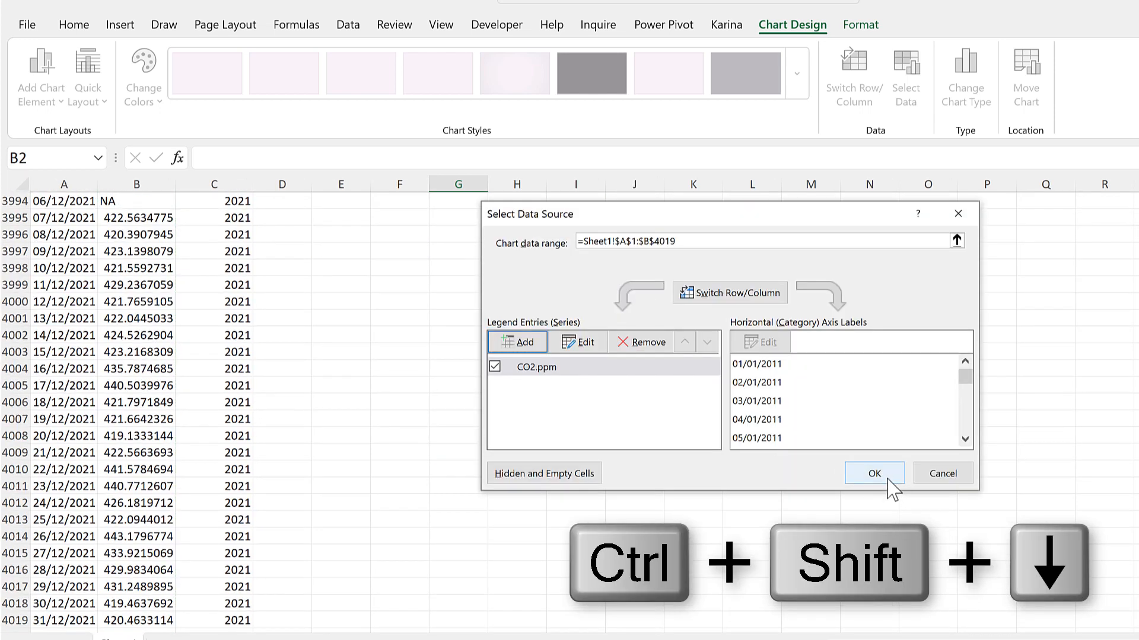
left_click(864, 474)
Format the scatter chart with small dark blue markers, a black plot border, no gridlines and a yearly date axis from 2011 to 2022.
left_click(571, 336)
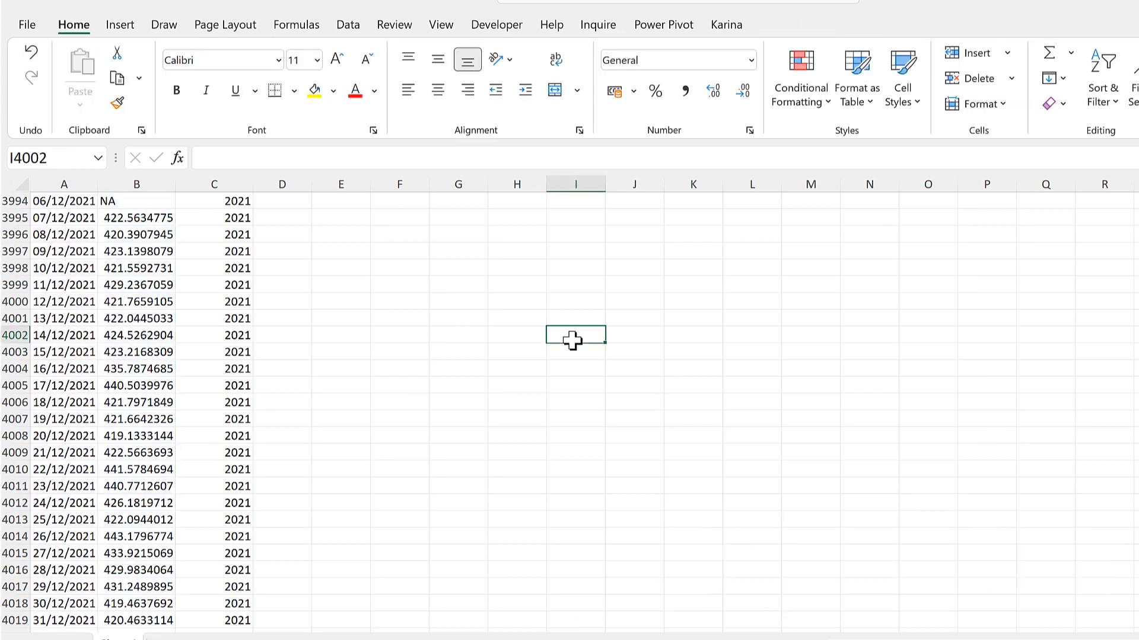
key("ctrl+Up")
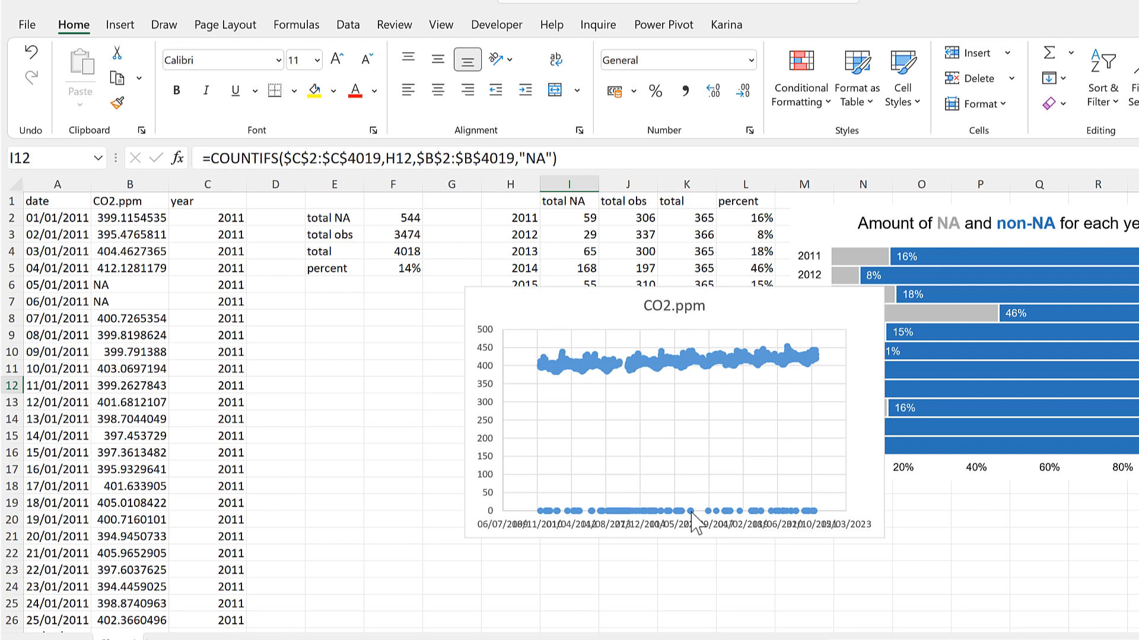
left_click(573, 295)
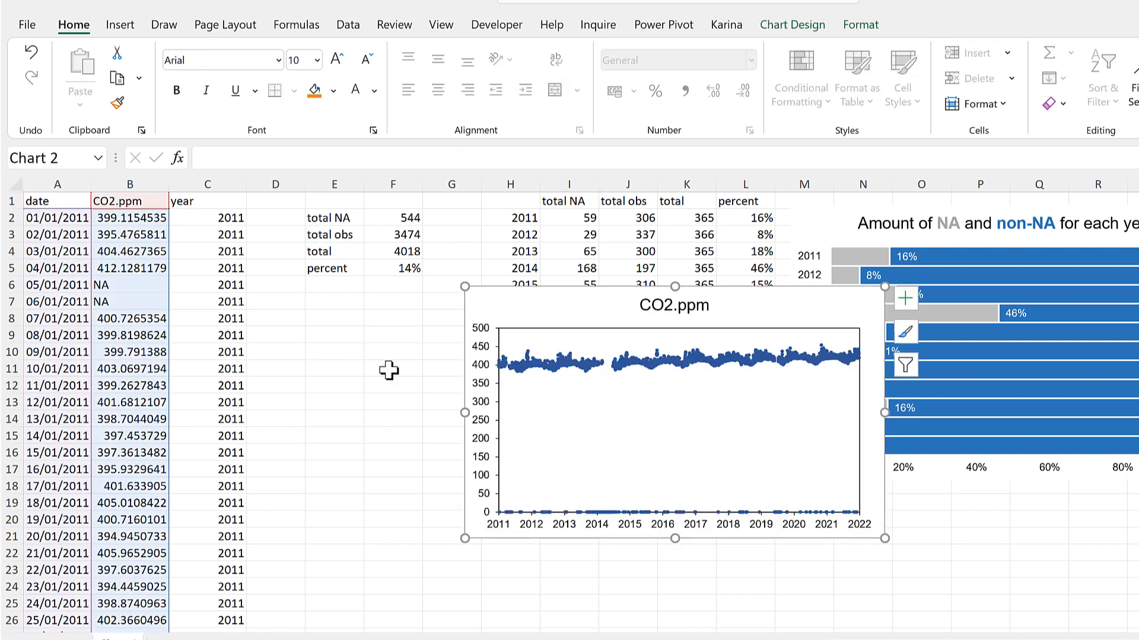
left_click(388, 369)
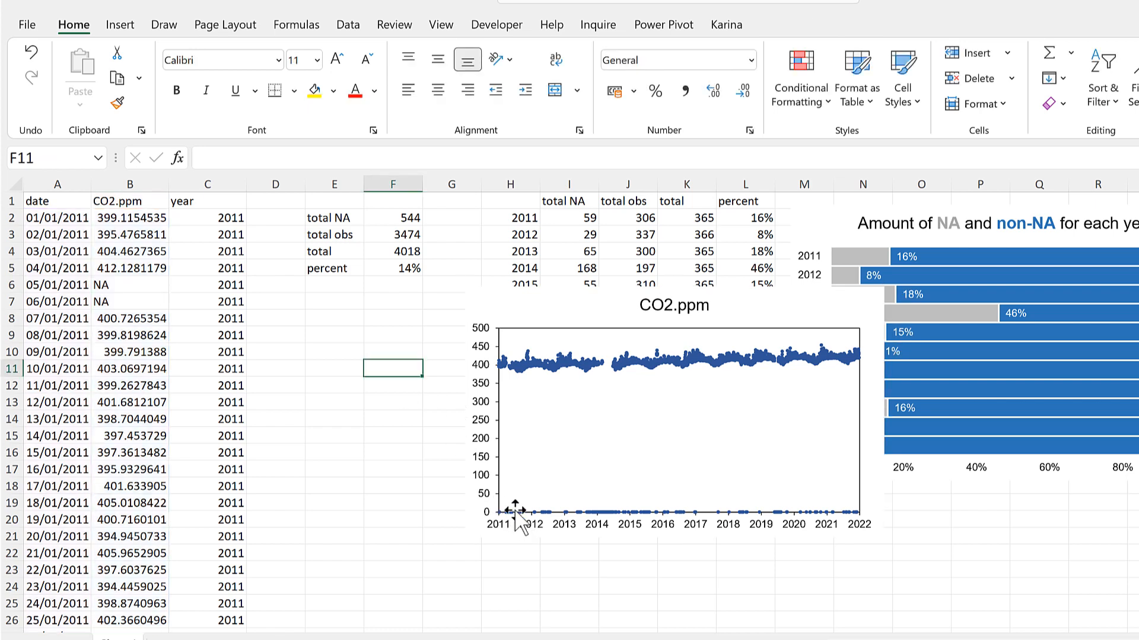
Insert two blank columns between the CO2.ppm and year columns.
left_click_drag(229, 185, 272, 180)
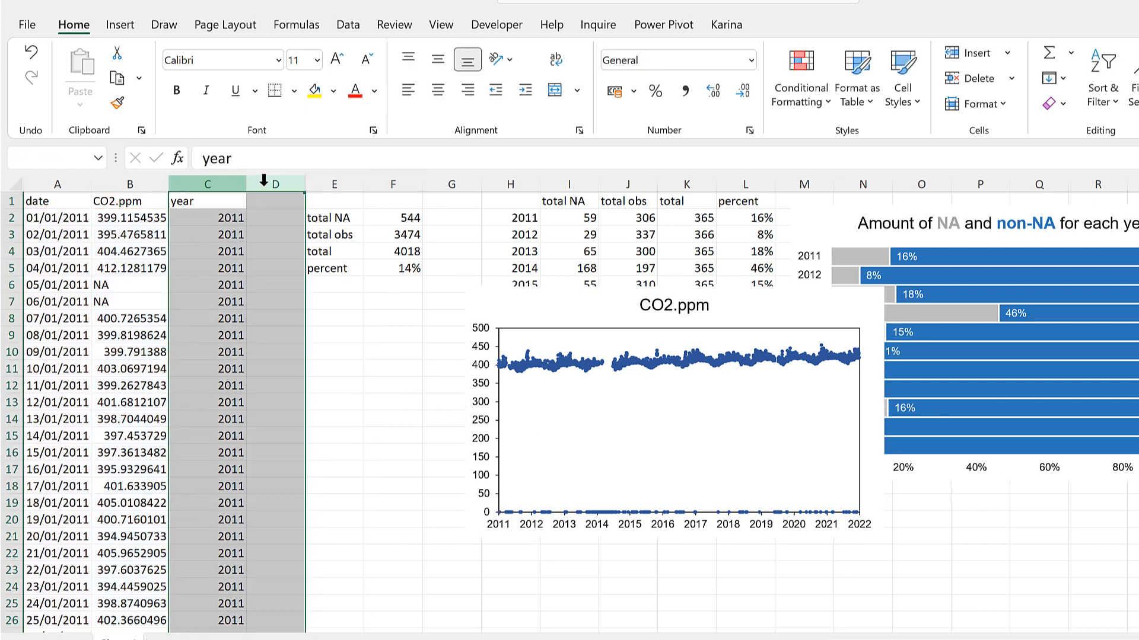
right_click(268, 184)
left_click(320, 336)
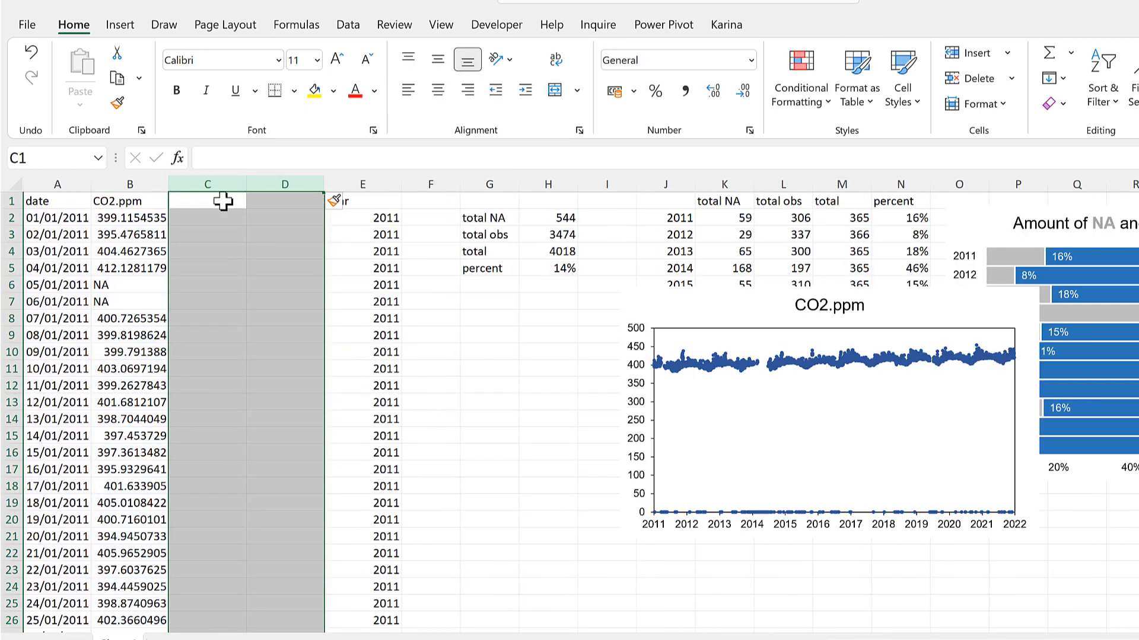
Copy the whole CO2.ppm column B into the blank column C.
left_click(133, 179)
key("ctrl+c")
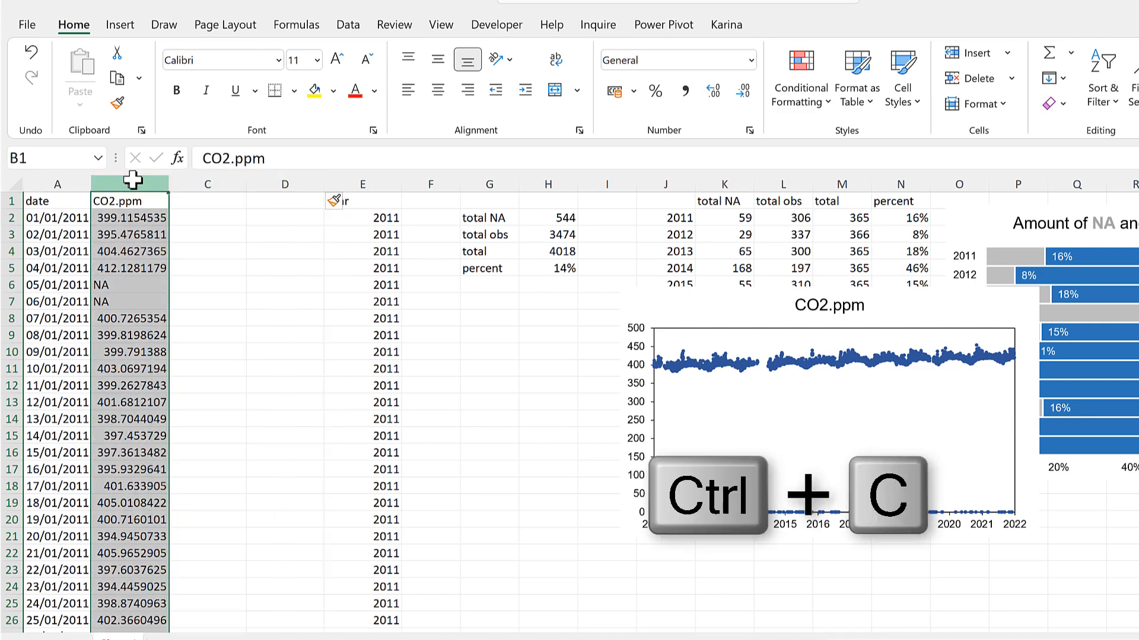
left_click(214, 179)
key("ctrl+v")
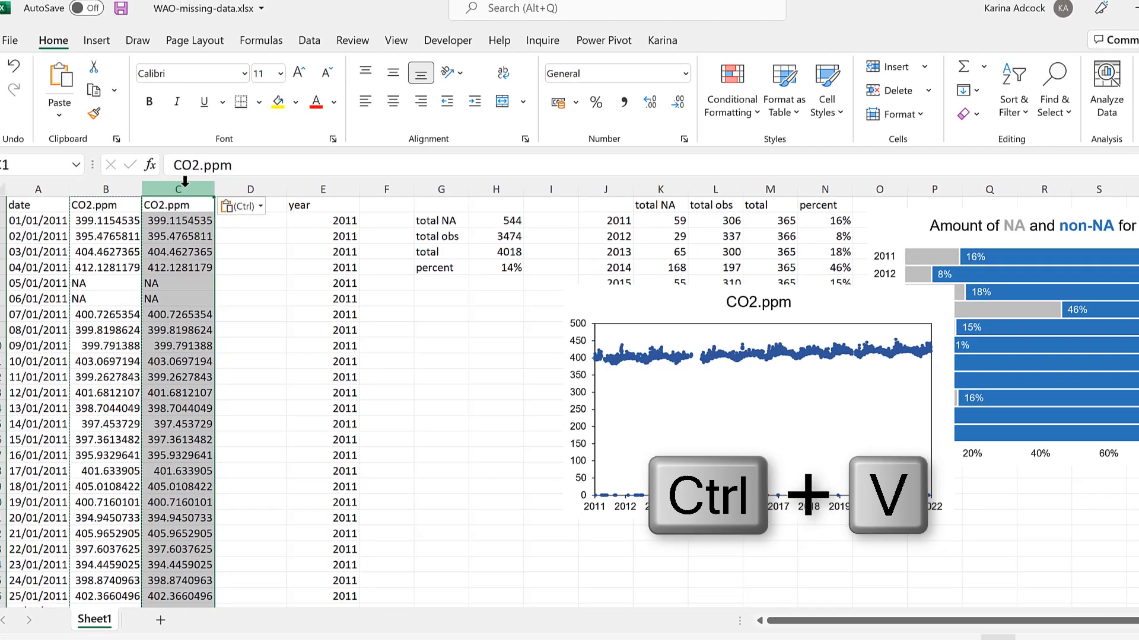
Replace every NA entry in the copied CO2.ppm column C with #N/A.
key("Escape")
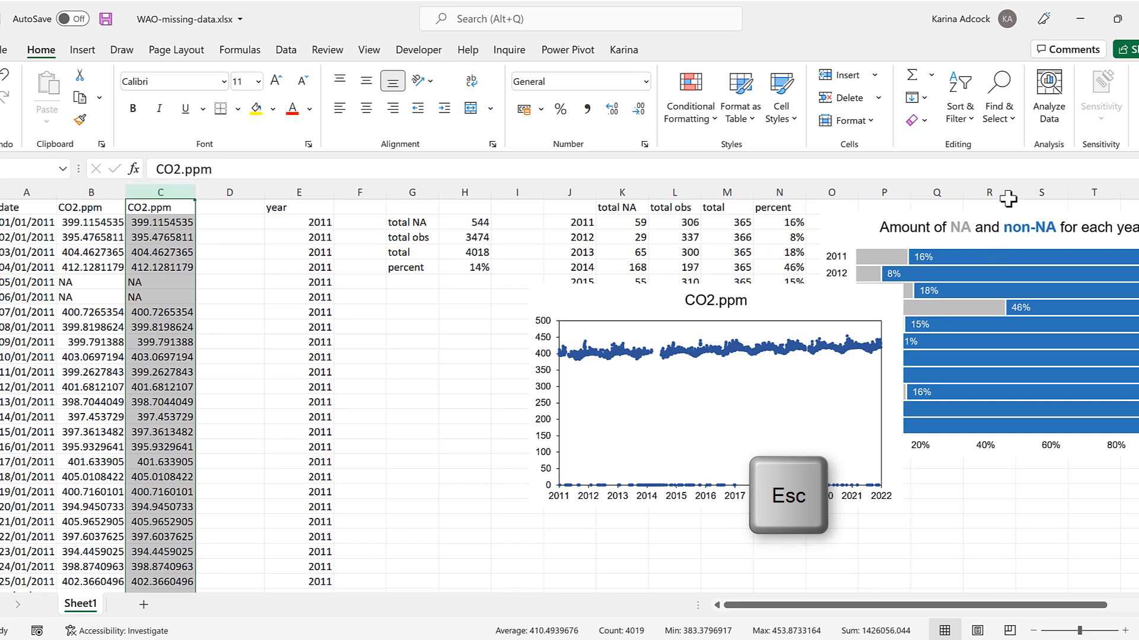
left_click(999, 113)
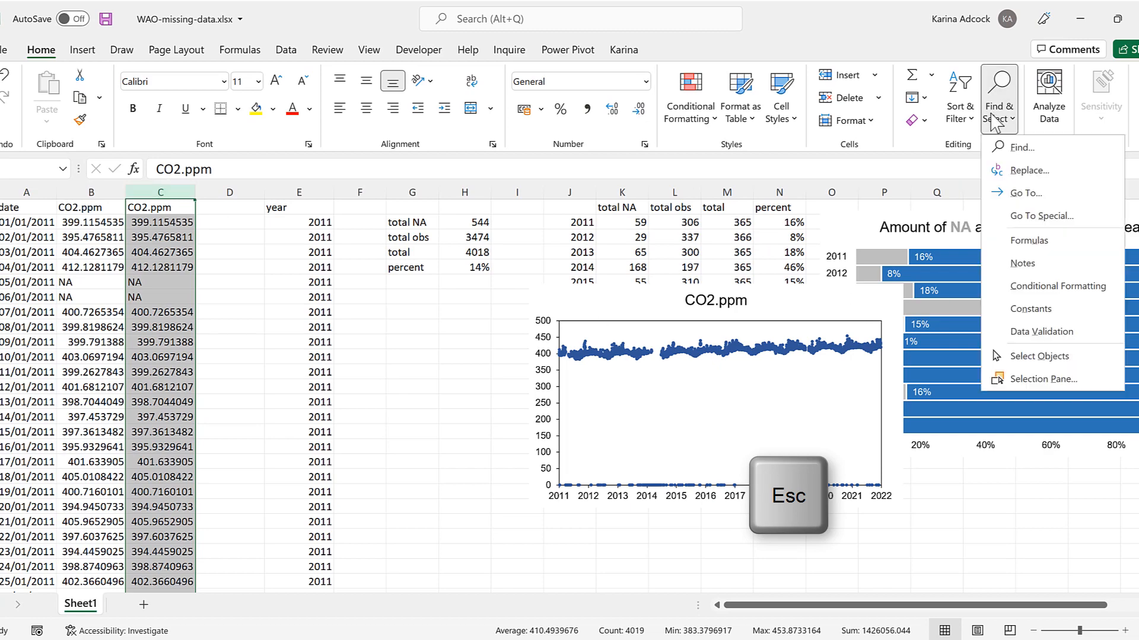
left_click(1029, 171)
left_click_drag(579, 213, 445, 287)
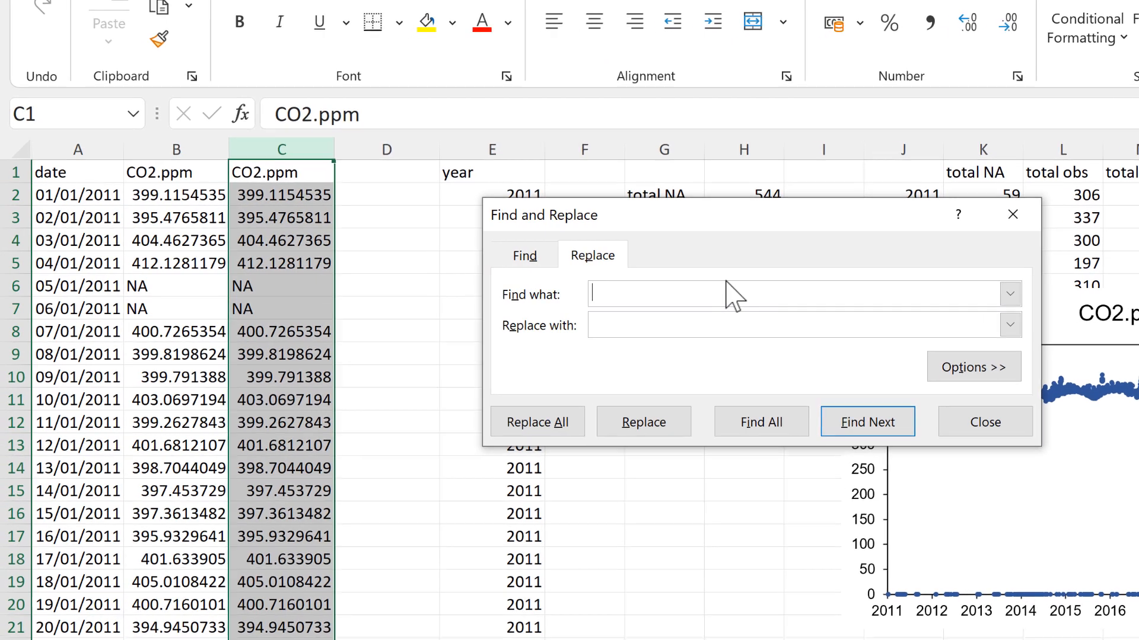
type("NA")
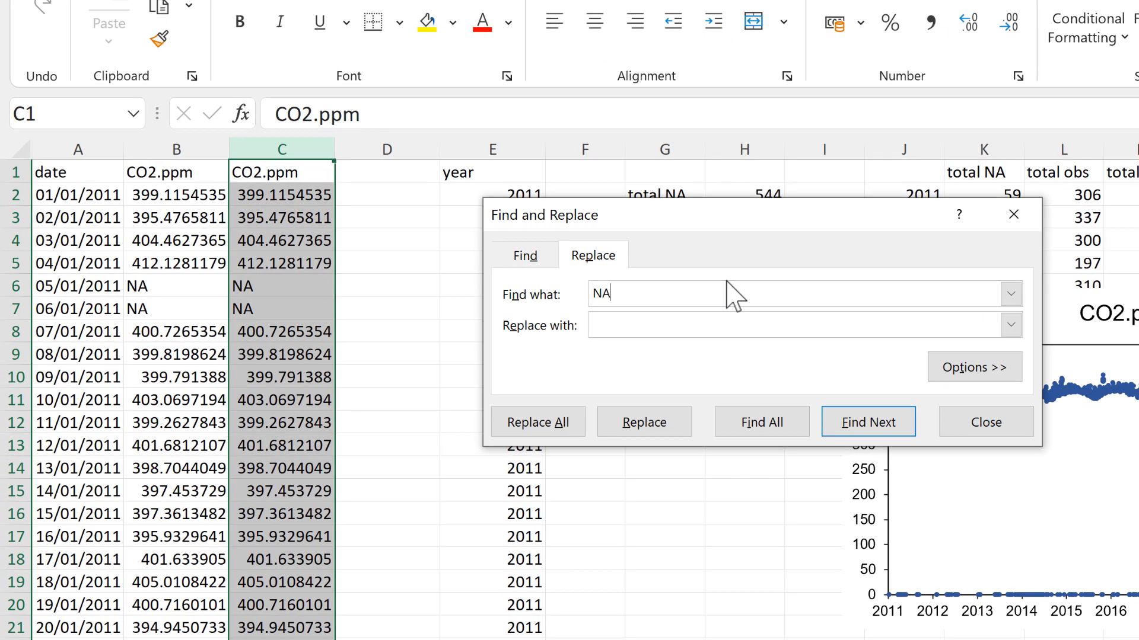
left_click(673, 319)
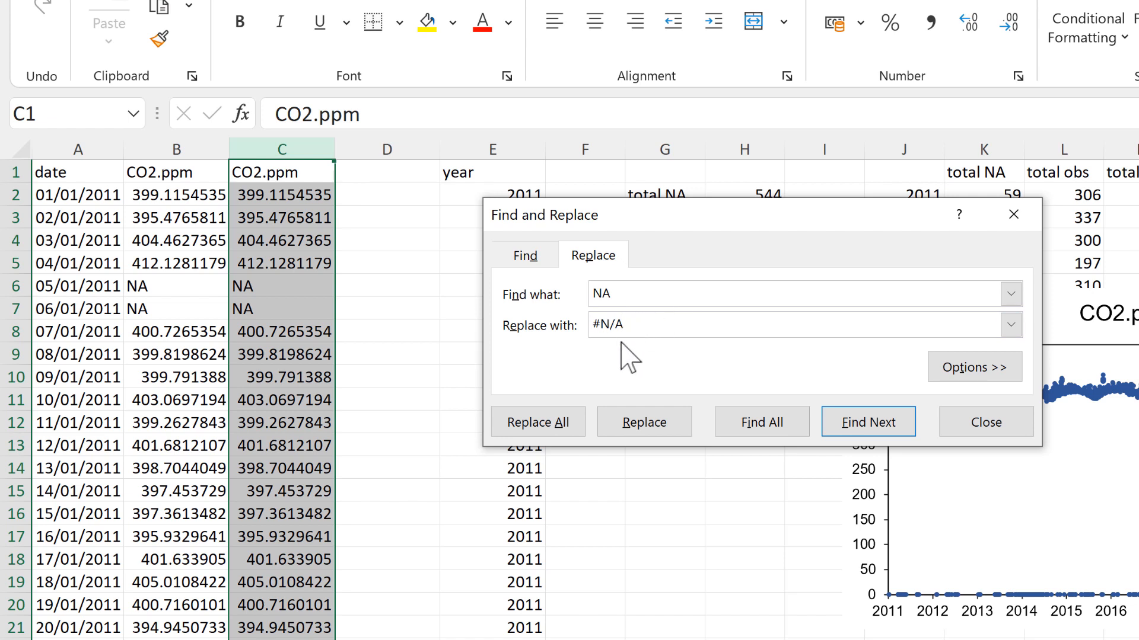
left_click(554, 422)
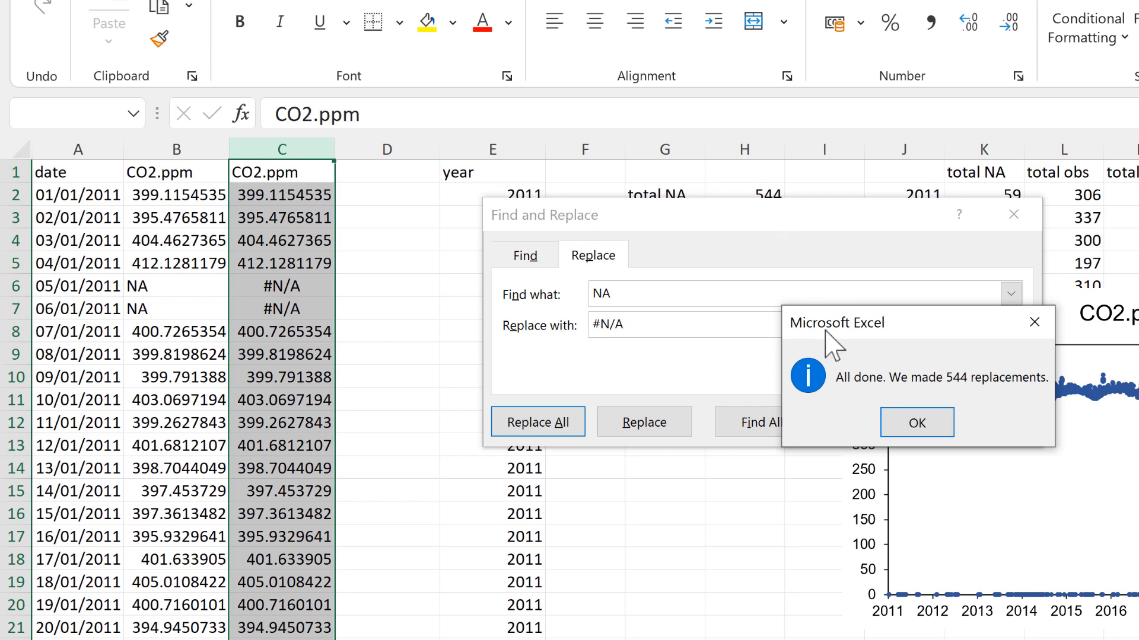
left_click(916, 423)
left_click(984, 430)
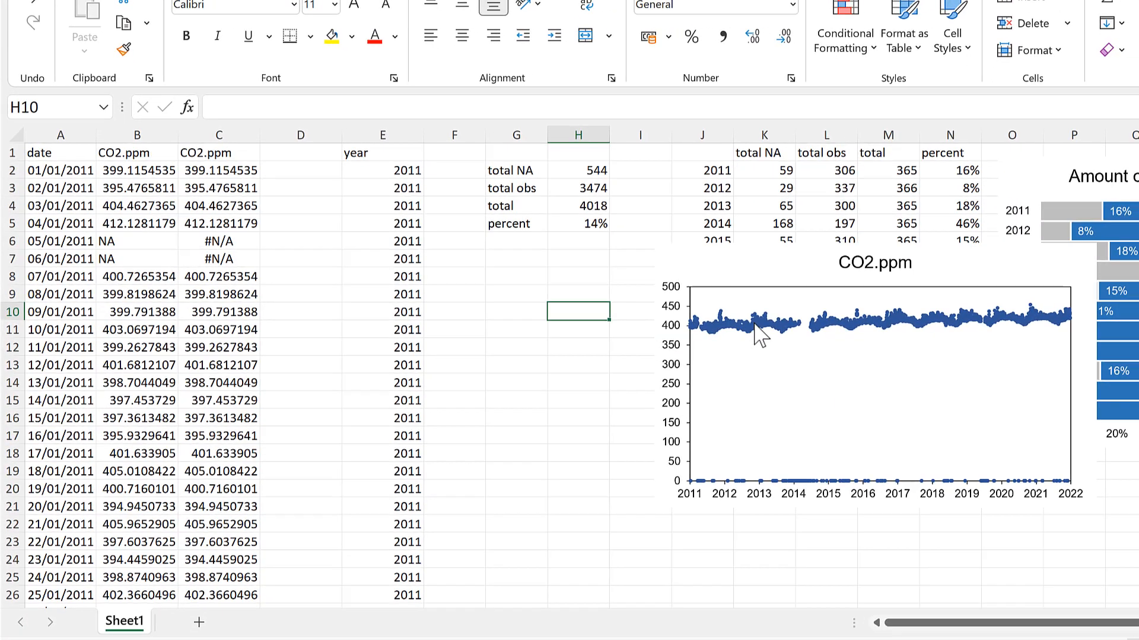
Move the scatter chart series' Y values from column B to the copied data in C2:C4019.
left_click(802, 338)
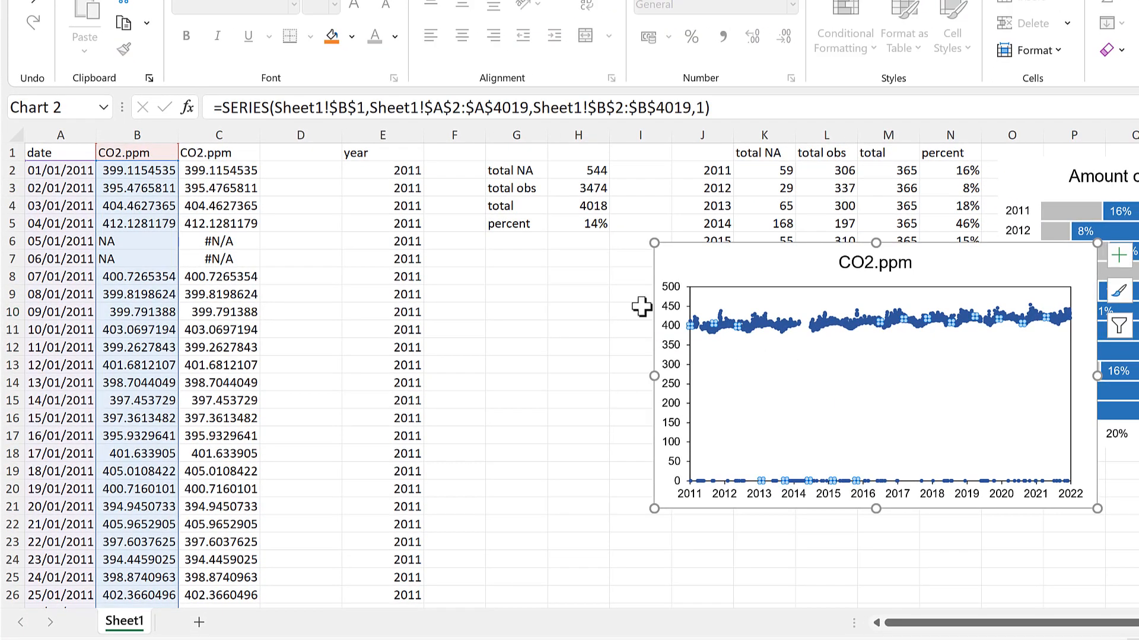
left_click_drag(180, 200, 213, 198)
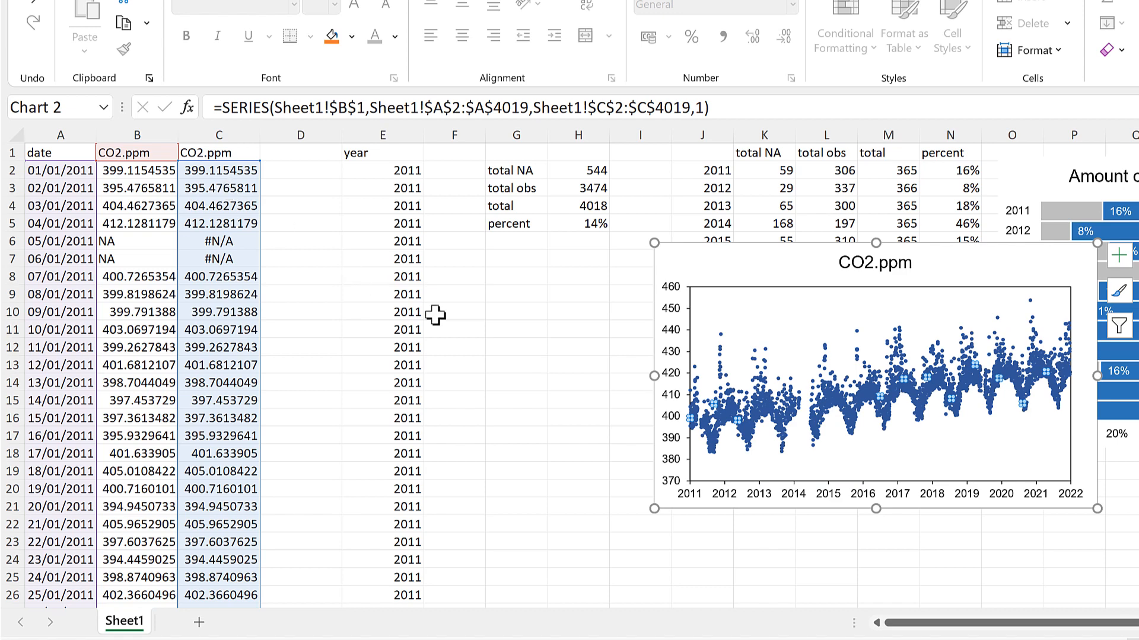
left_click(522, 325)
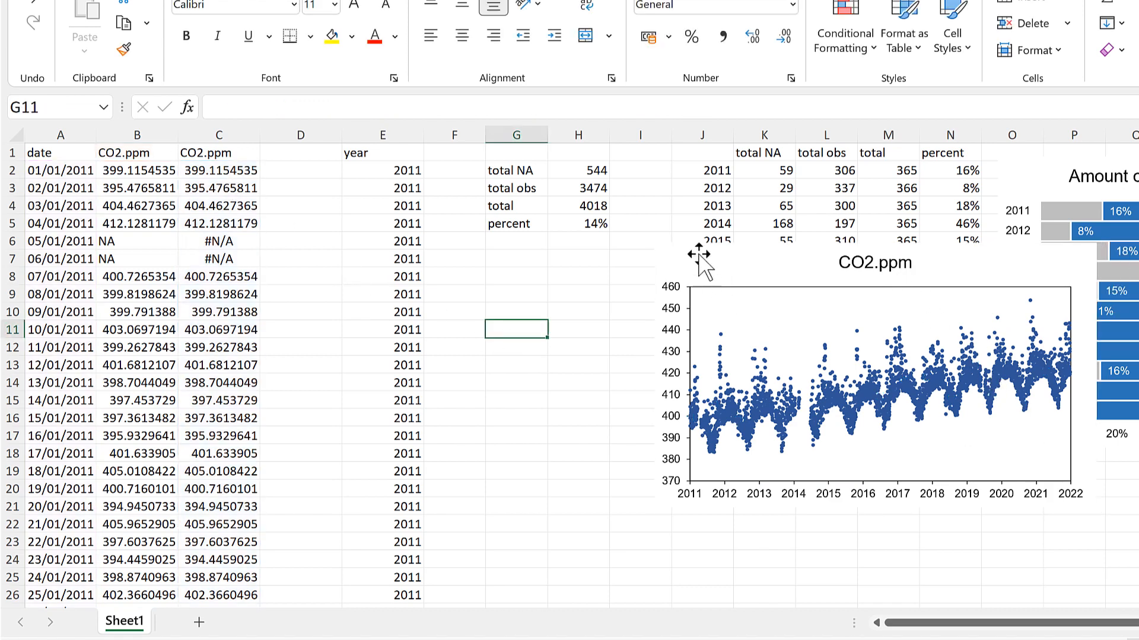
Enlarge the CO2.ppm scatter chart so it starts at about column G, row 4 and extends down to about row 25.
left_click(670, 498)
left_click_drag(654, 508, 563, 580)
left_click_drag(562, 243, 513, 224)
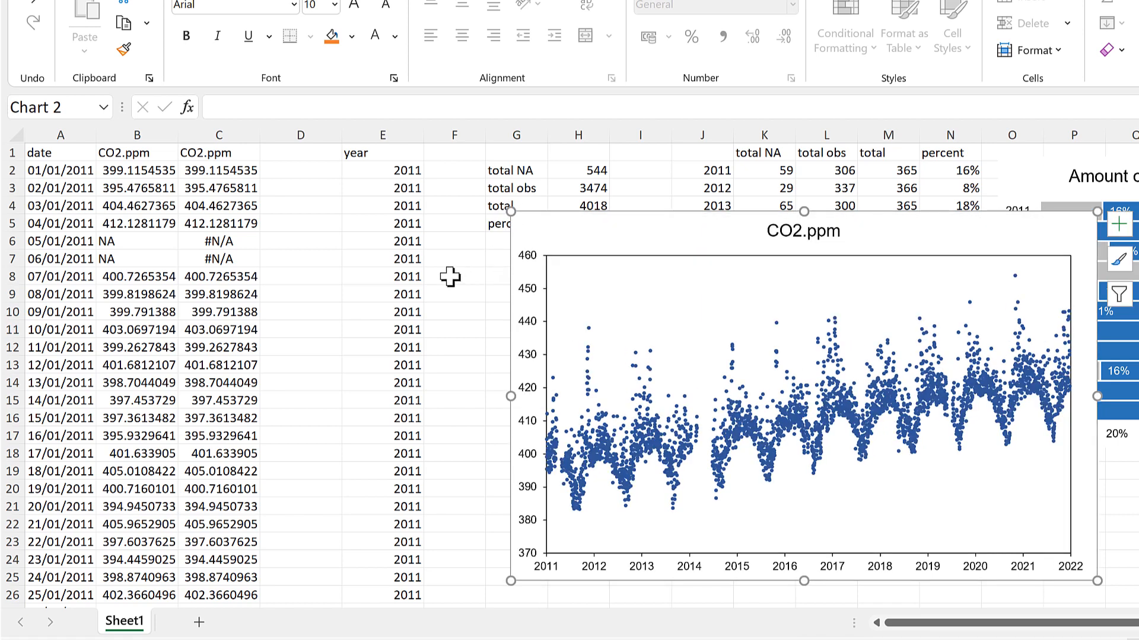
left_click(449, 276)
Enter the header "missing data" in cell D1.
left_click(300, 156)
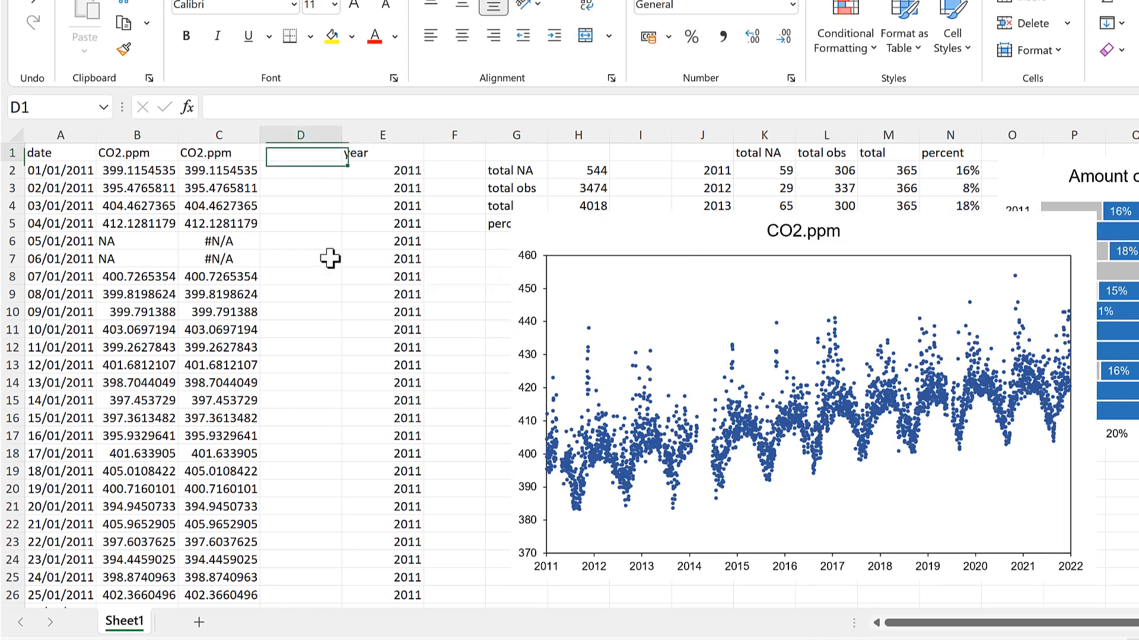
type("missing data")
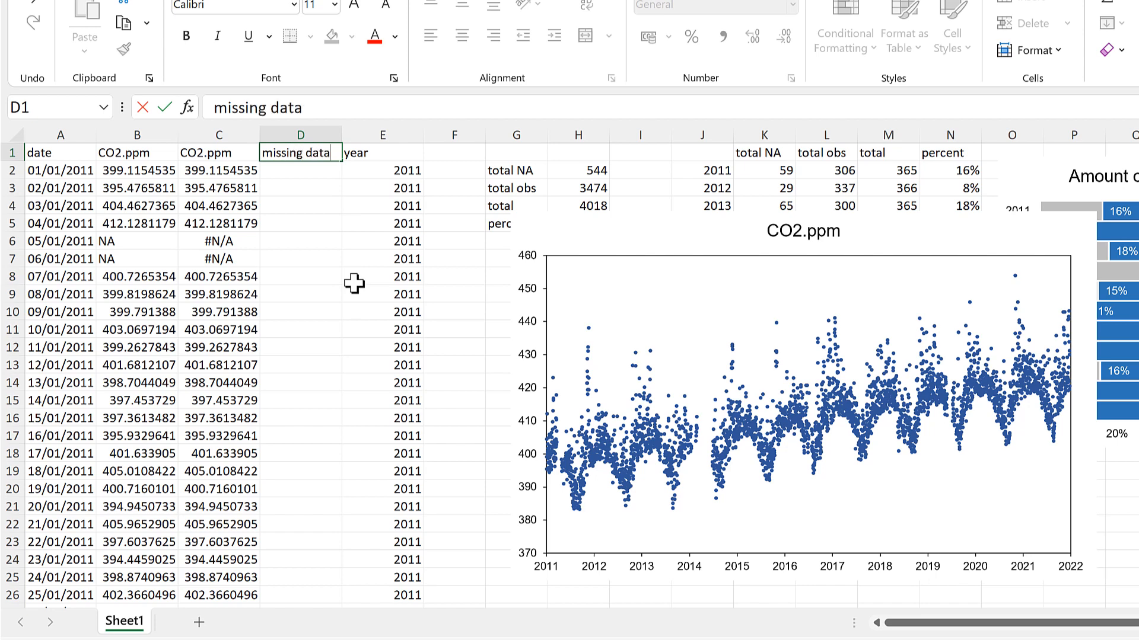
key("Return")
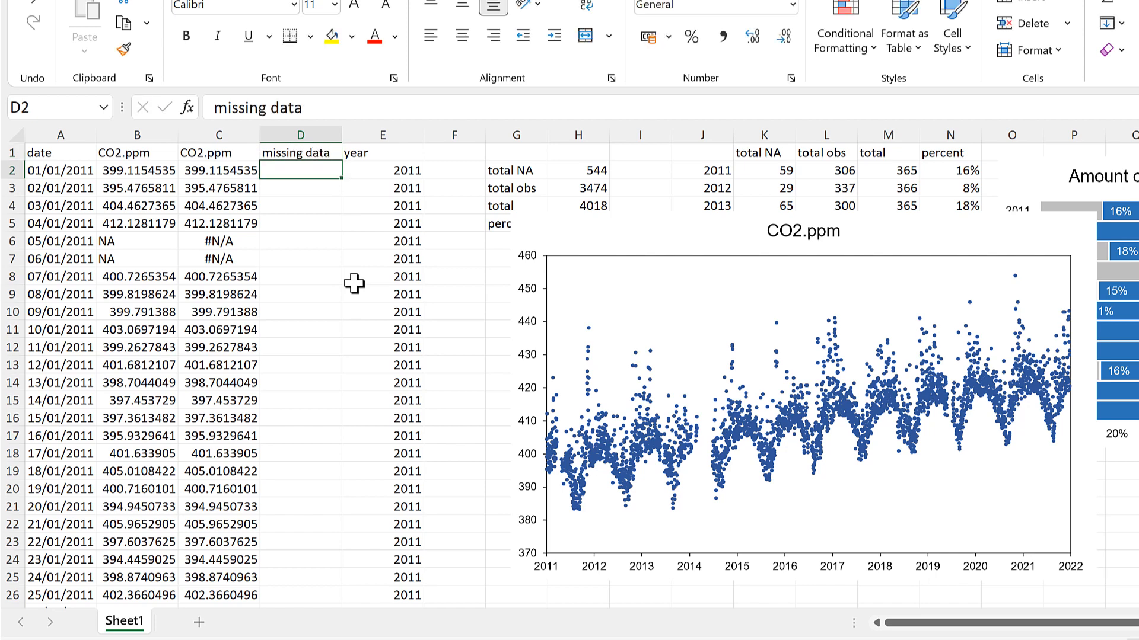
Enter the formula =IF(ISNUMBER(C2),NA(),380) in cell D2.
type("=i")
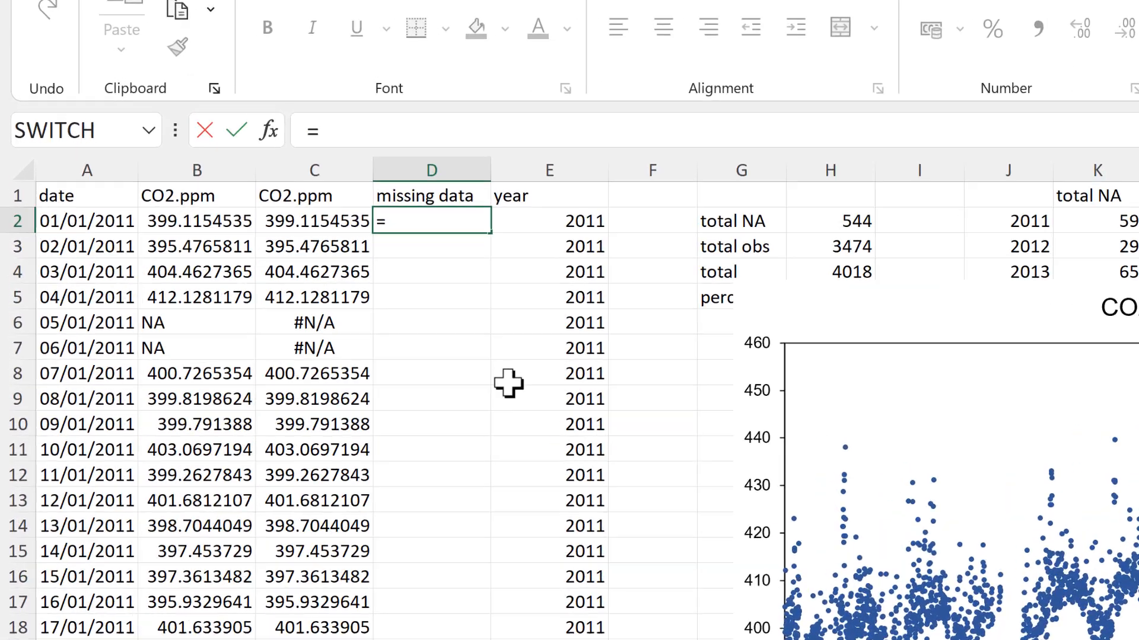
type("f")
key("Tab")
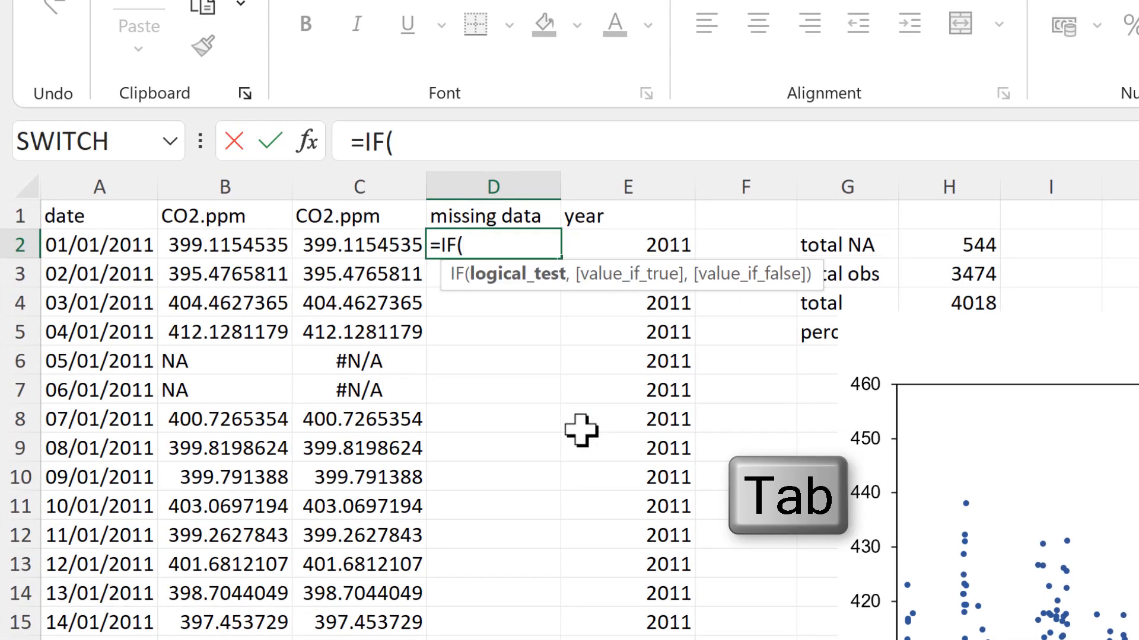
type("isnumber")
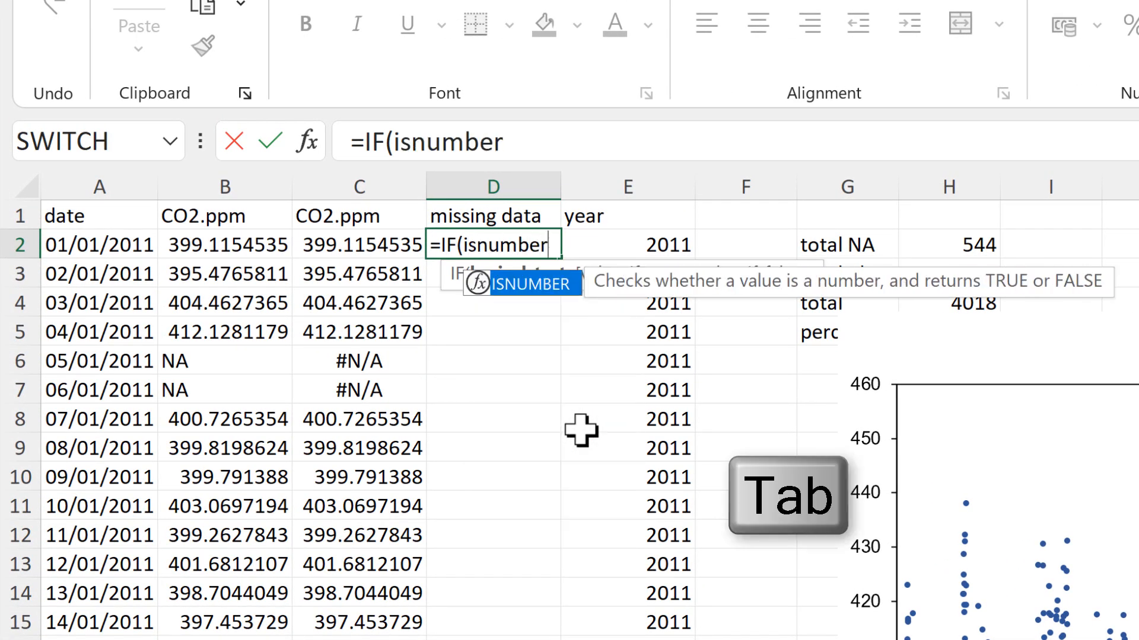
key("Tab")
left_click(353, 255)
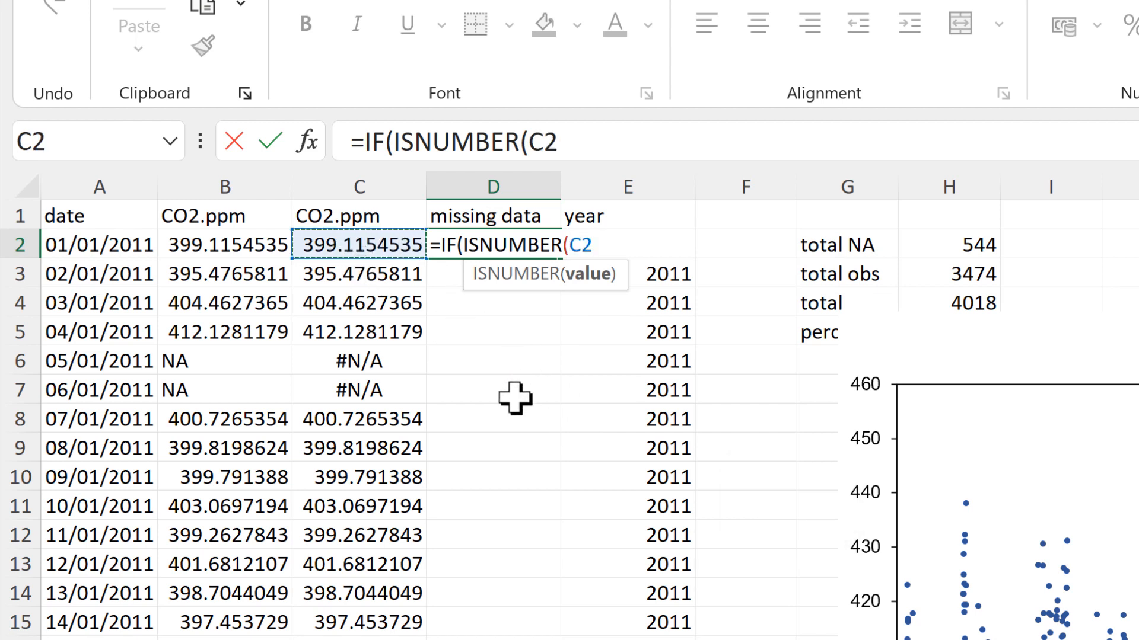
type("),")
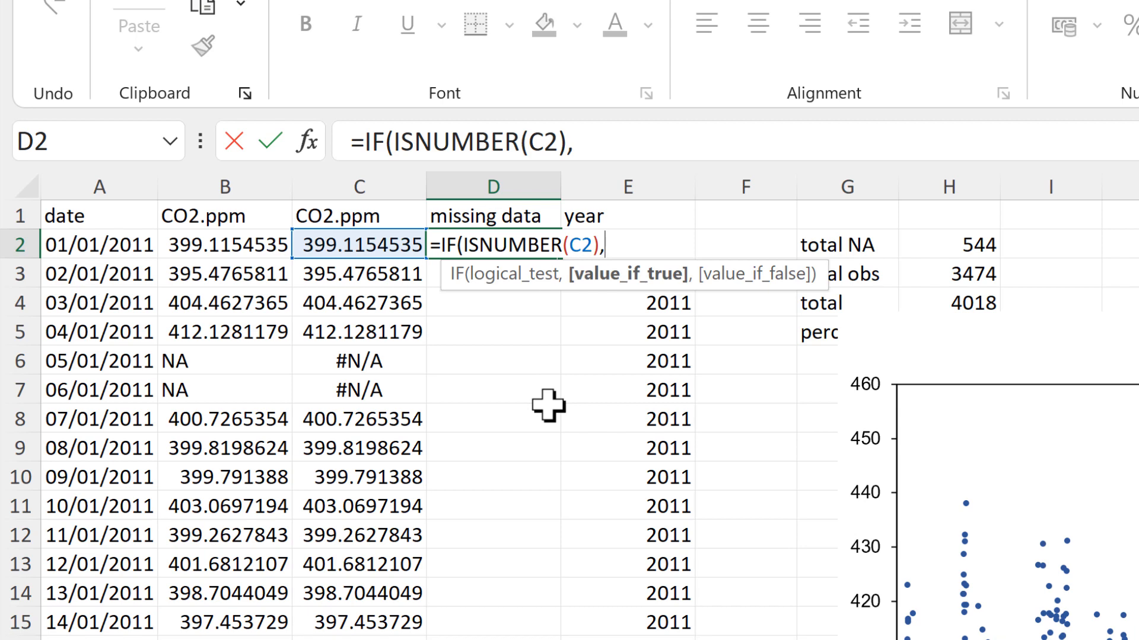
type("N")
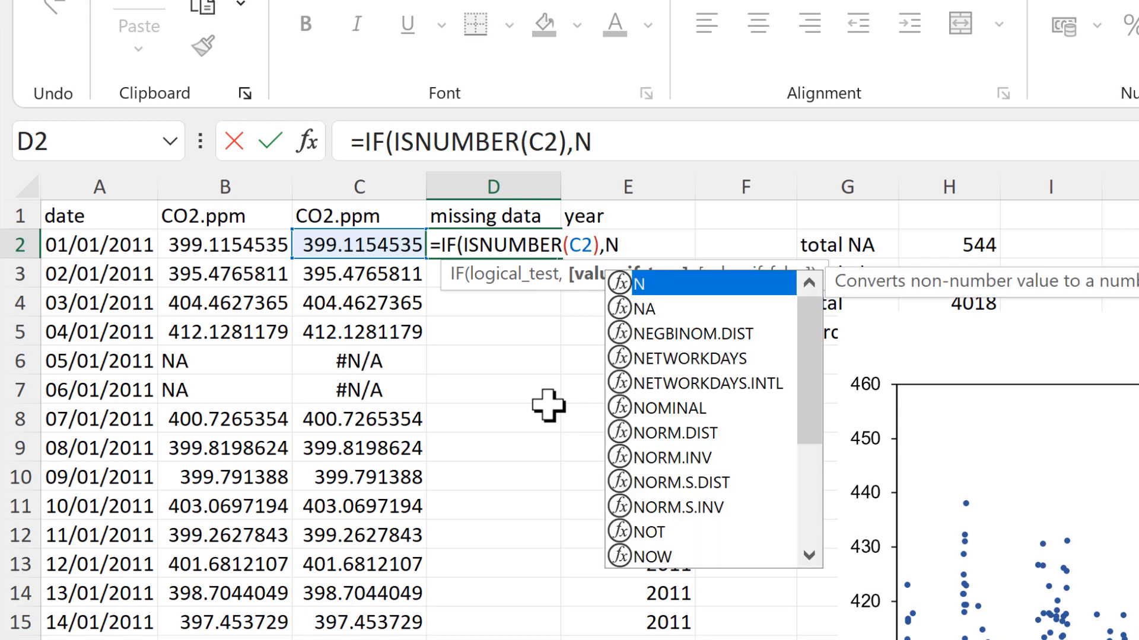
type("A()")
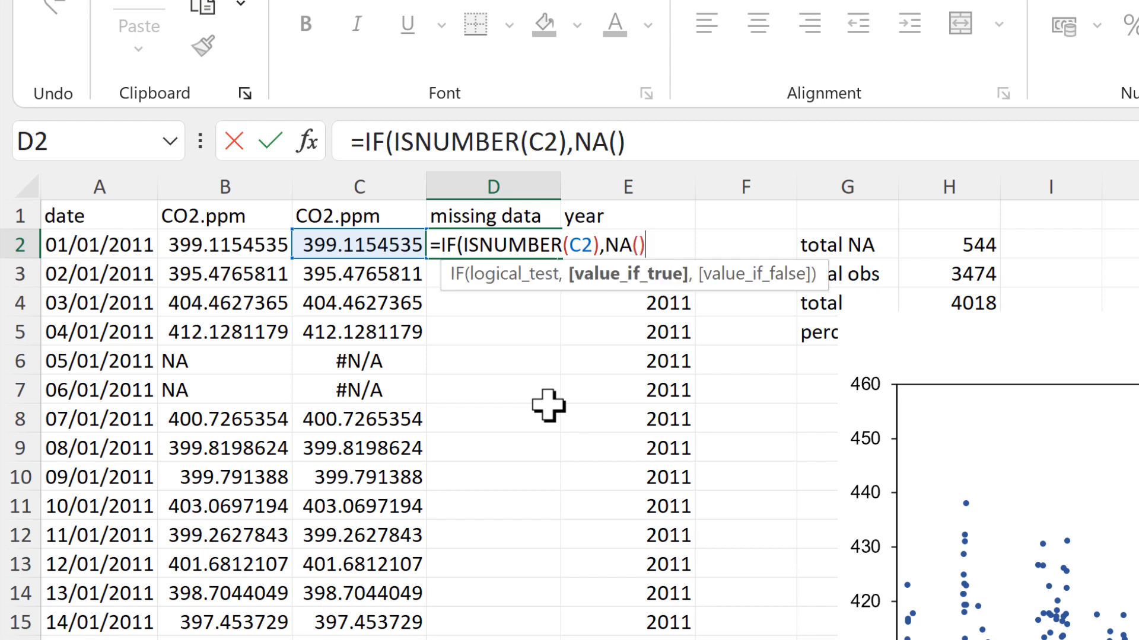
type(",")
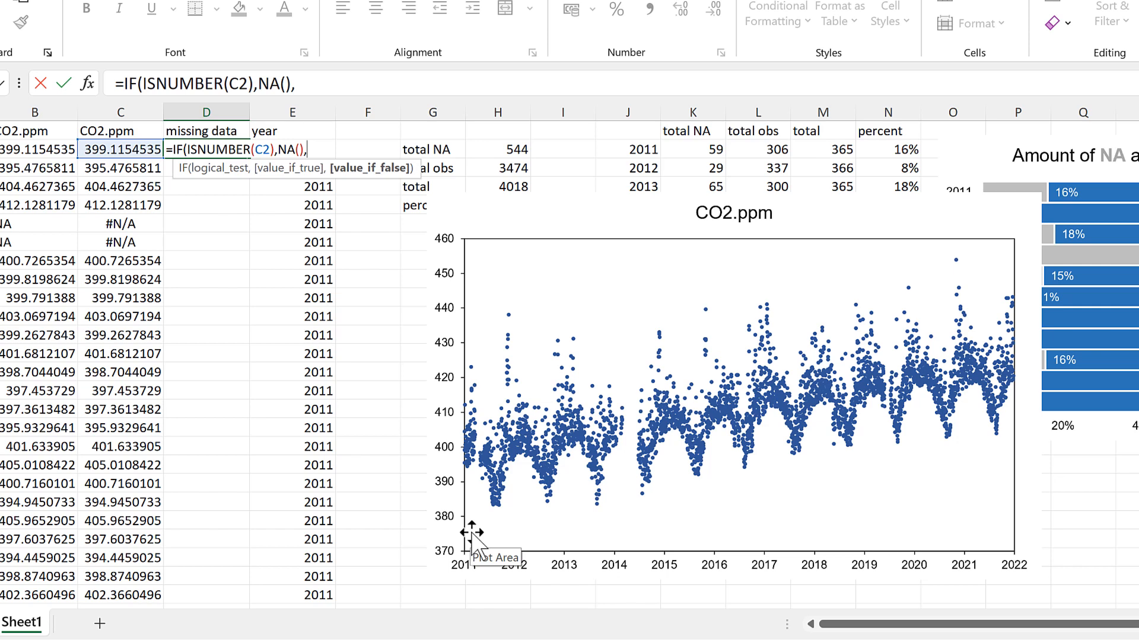
type(")")
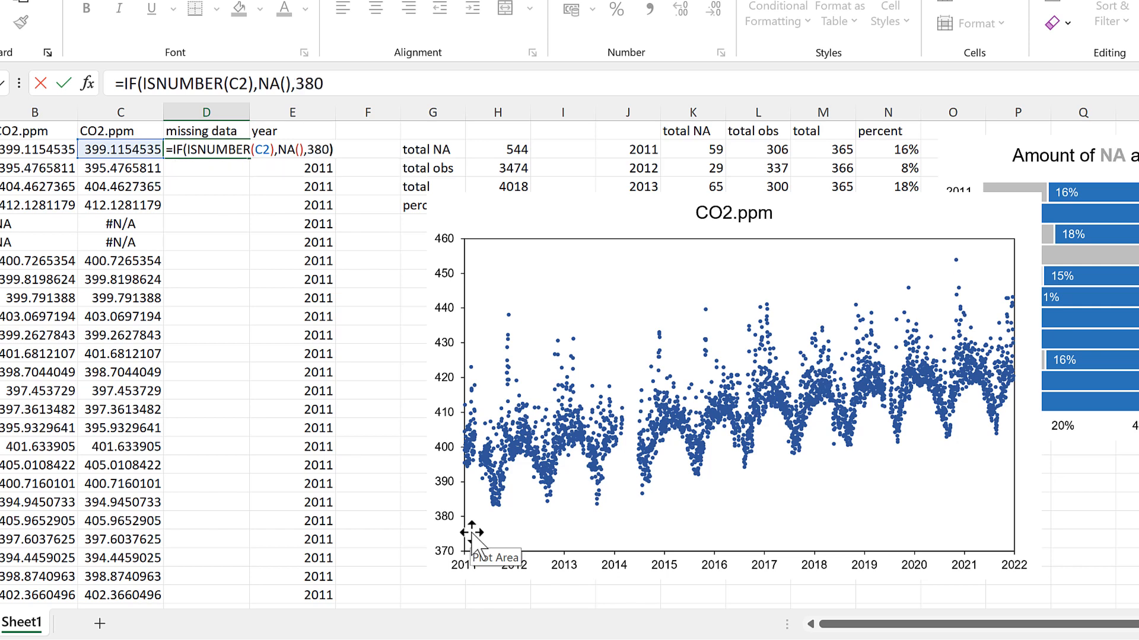
key("Return")
Fill the D2 formula down the whole missing data column and check cells D2 to D7.
left_click(229, 146)
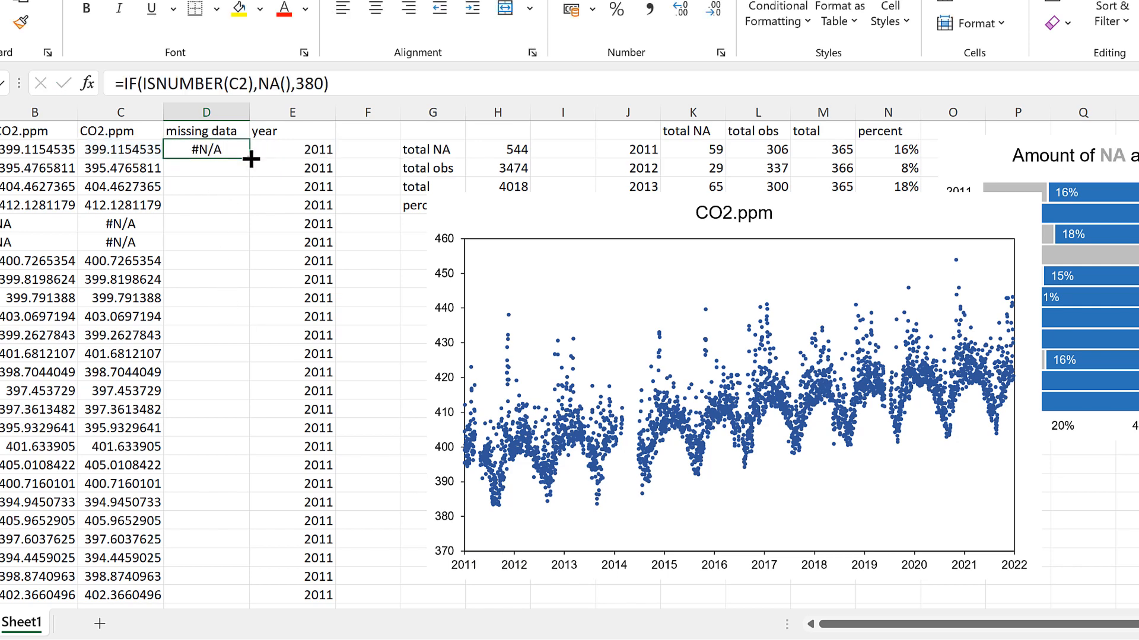
double_click(249, 157)
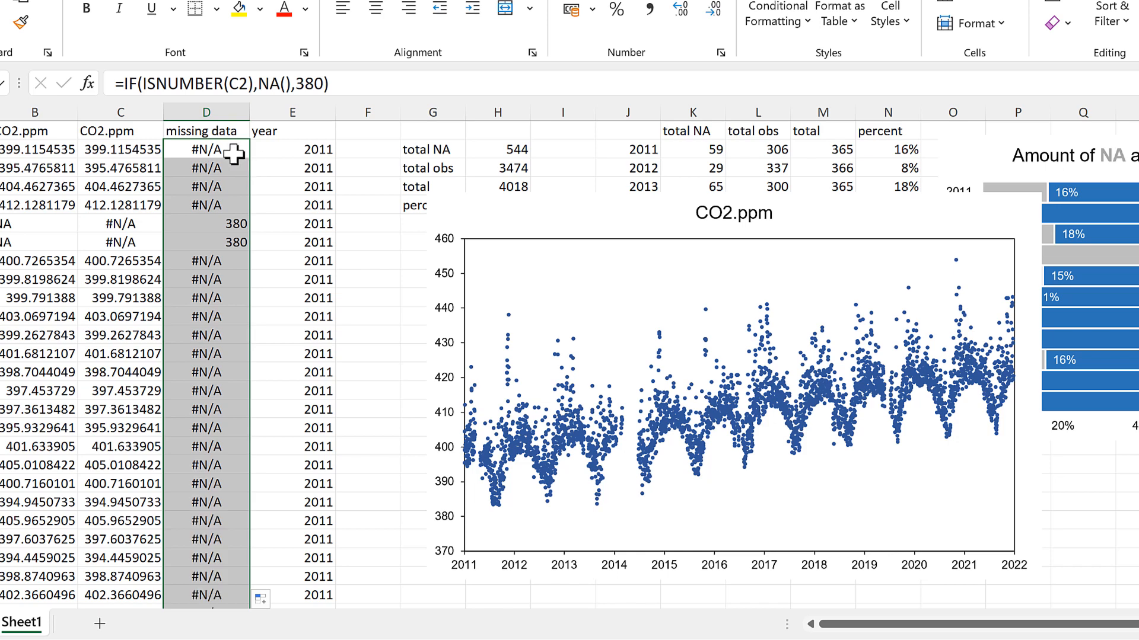
left_click(234, 154)
left_click(230, 172)
left_click(236, 191)
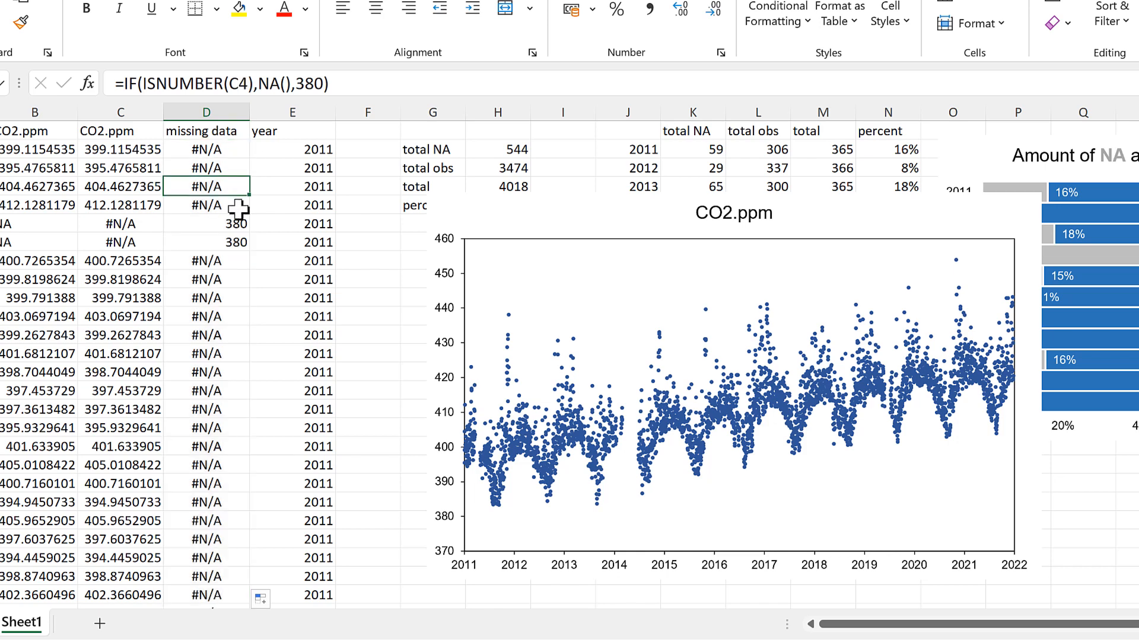
left_click(237, 208)
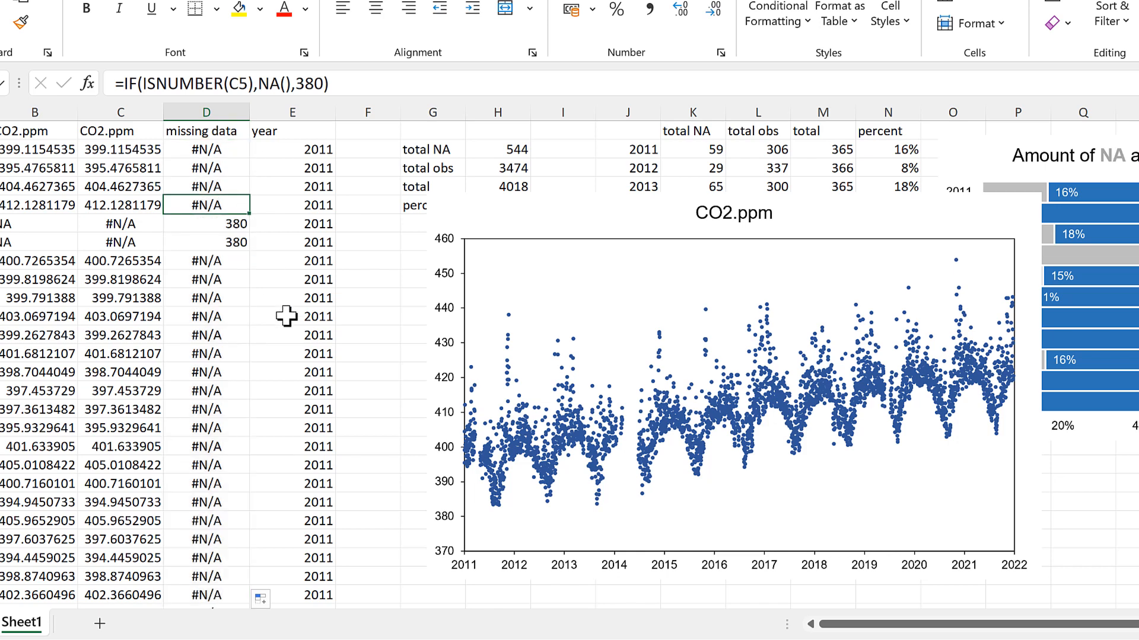
left_click(193, 223)
left_click(212, 242)
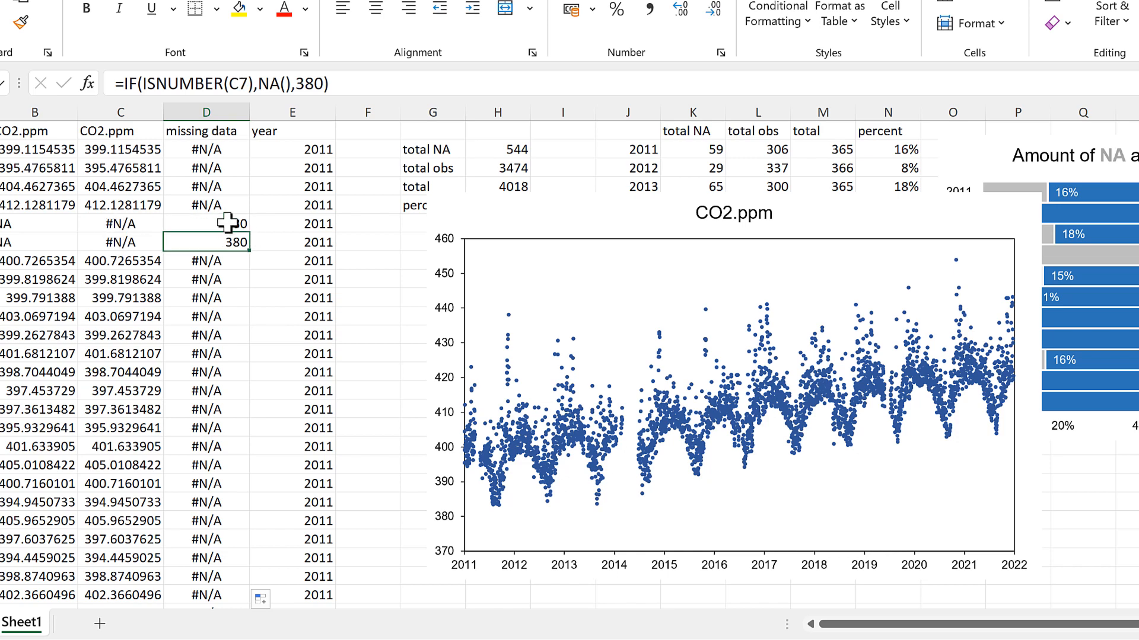
Copy the missing data values in D2:D4019 and paste them into the CO2.ppm scatter chart as a second series.
left_click(212, 153)
key("ctrl+shift+Down")
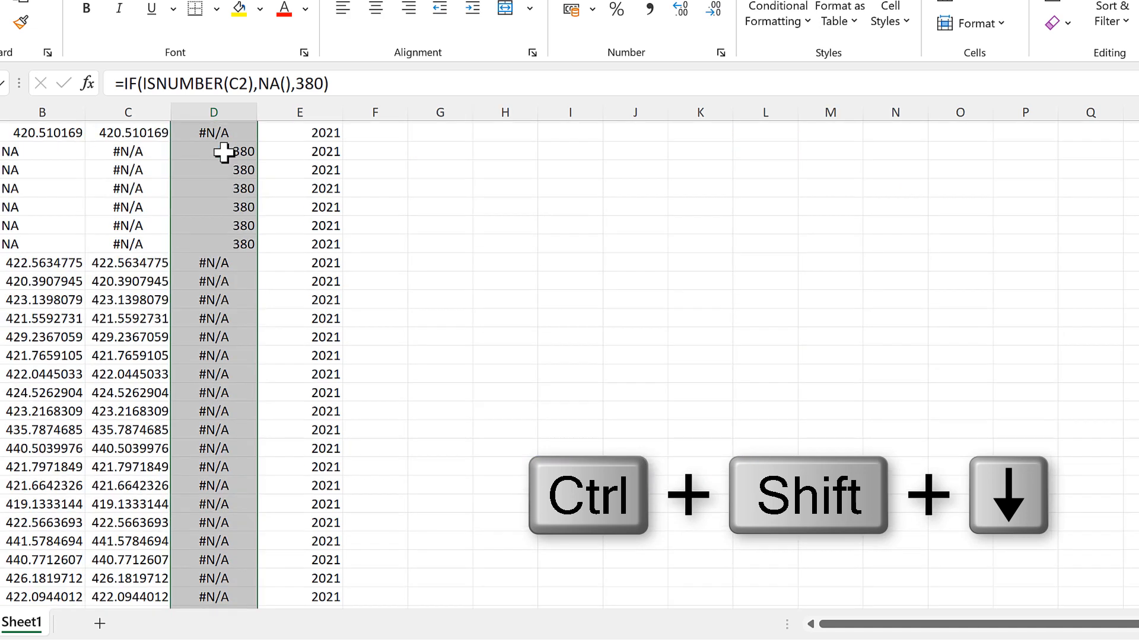
key("ctrl+c")
key("ctrl+BackSpace")
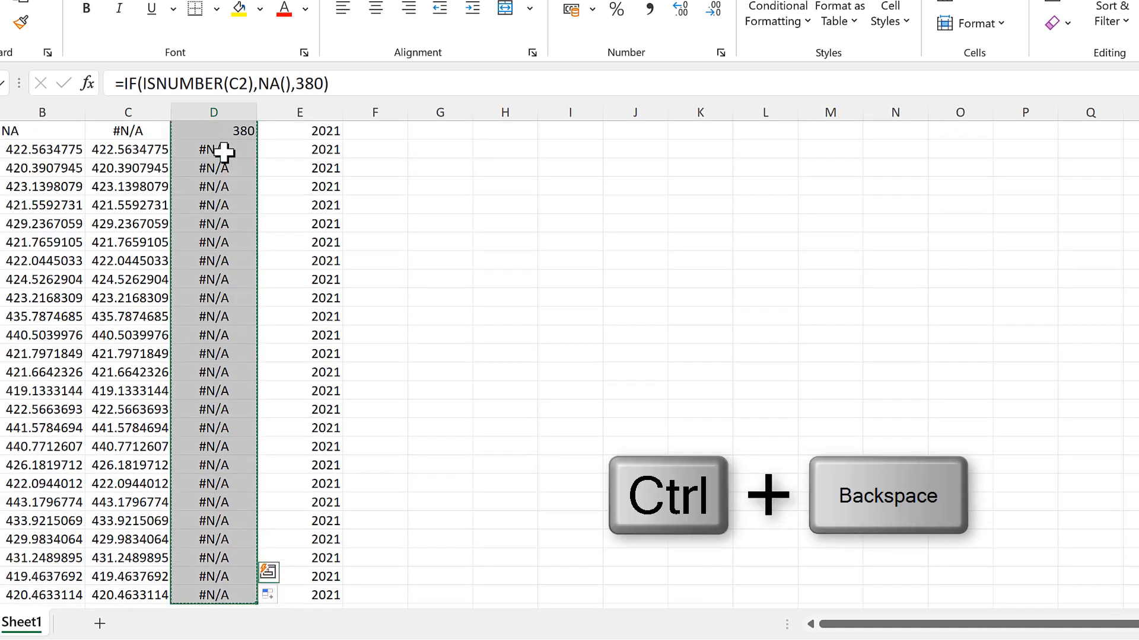
left_click(553, 209)
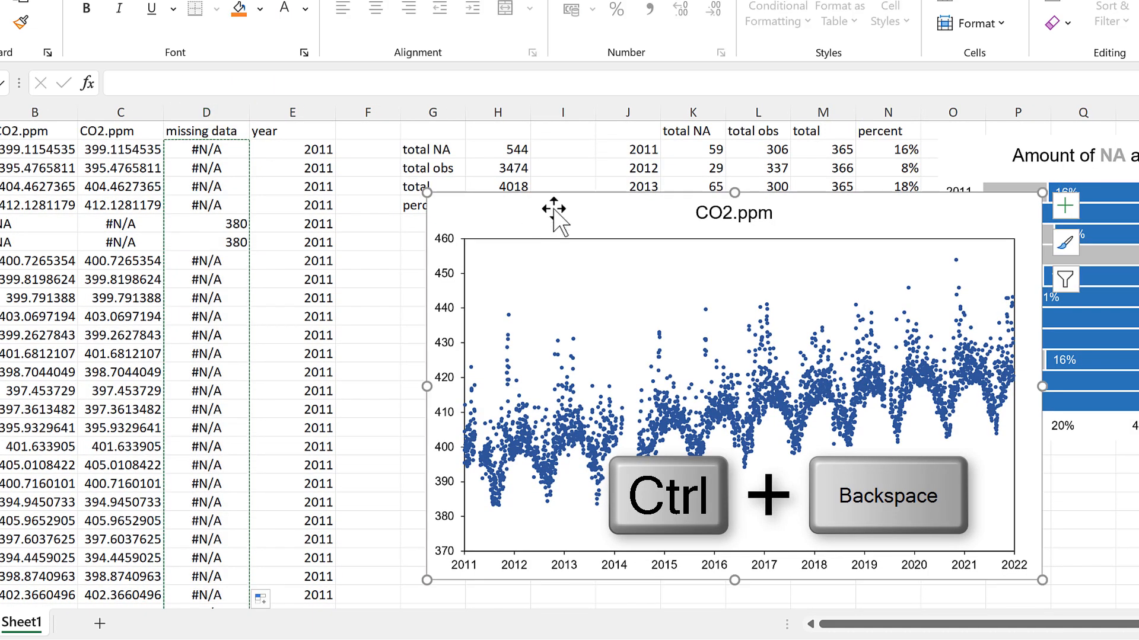
key("ctrl+v")
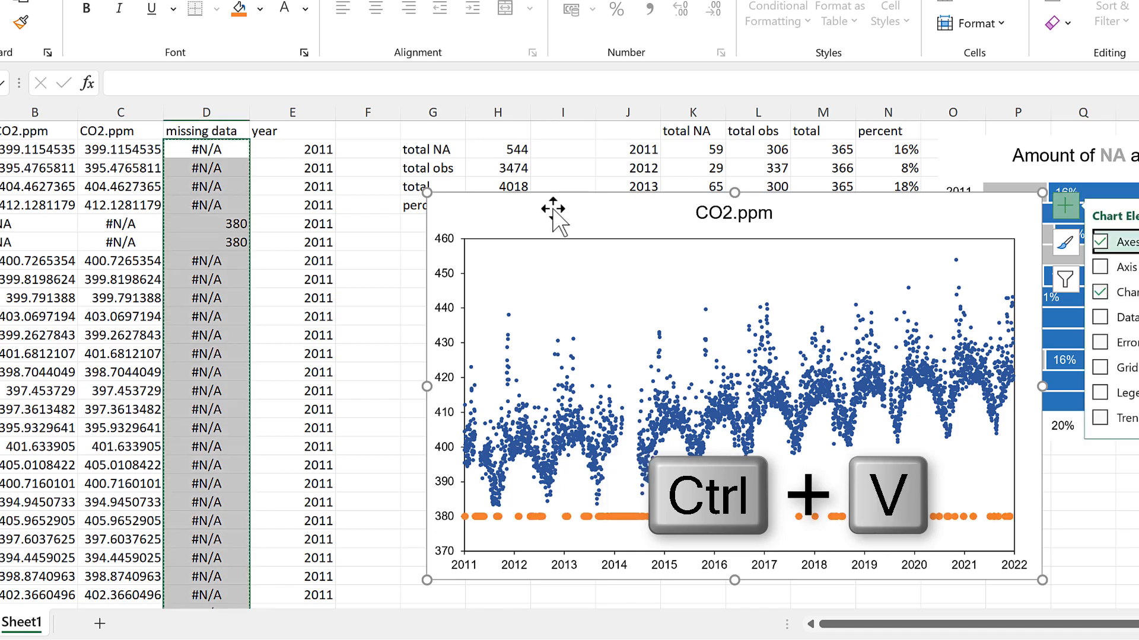
left_click(381, 331)
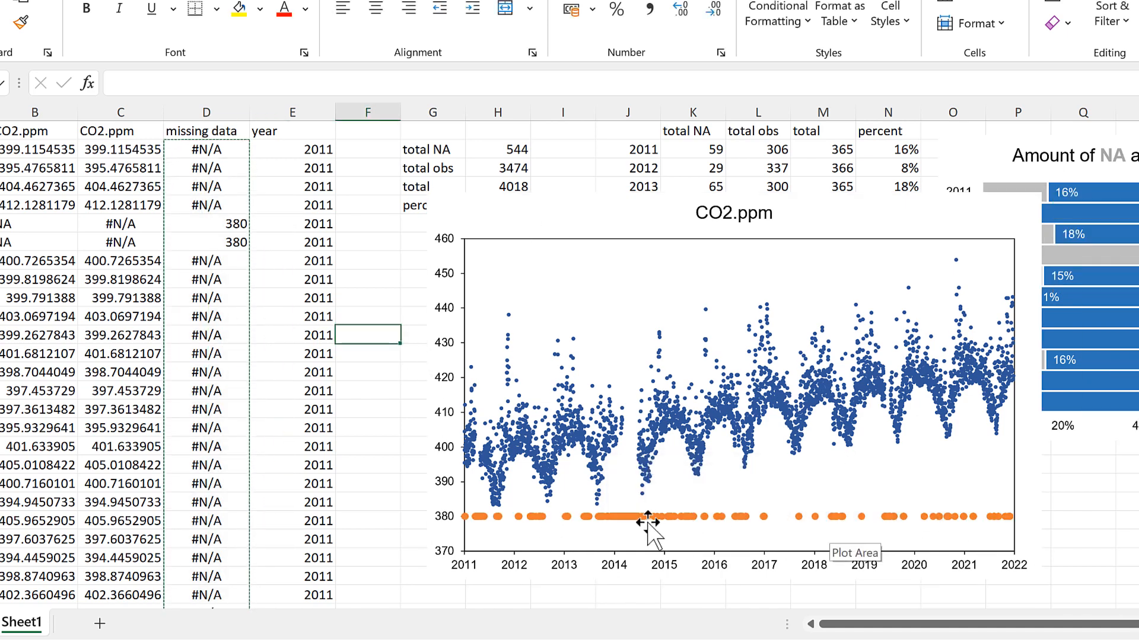
key("Escape")
Add error bars to the missing data series at 380 in the CO2.ppm scatter chart.
left_click(626, 517)
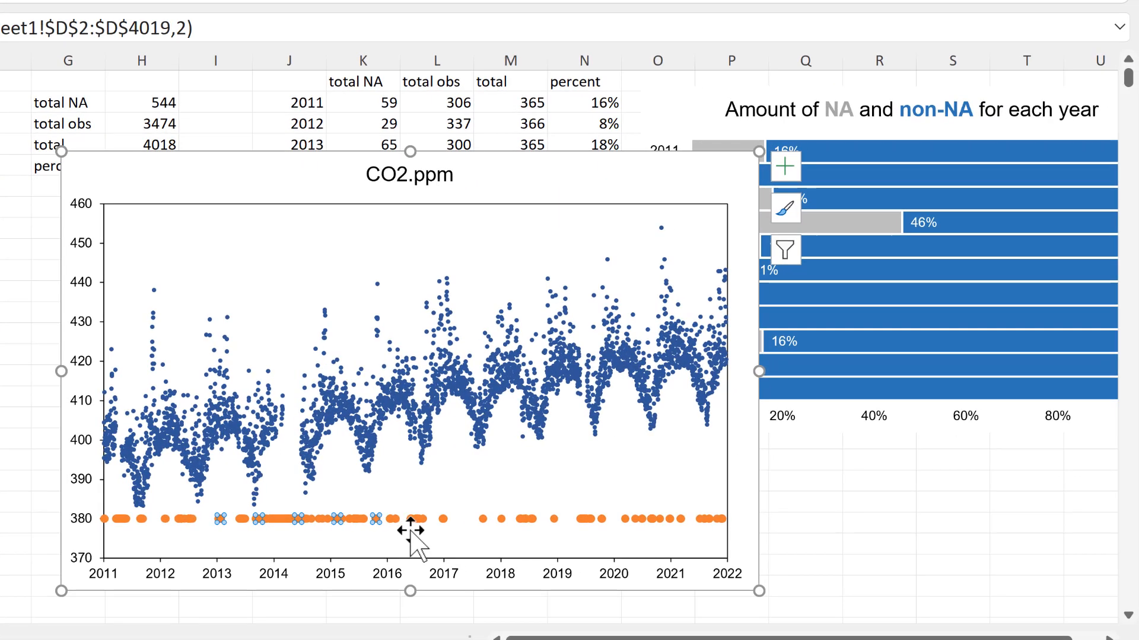
left_click(795, 166)
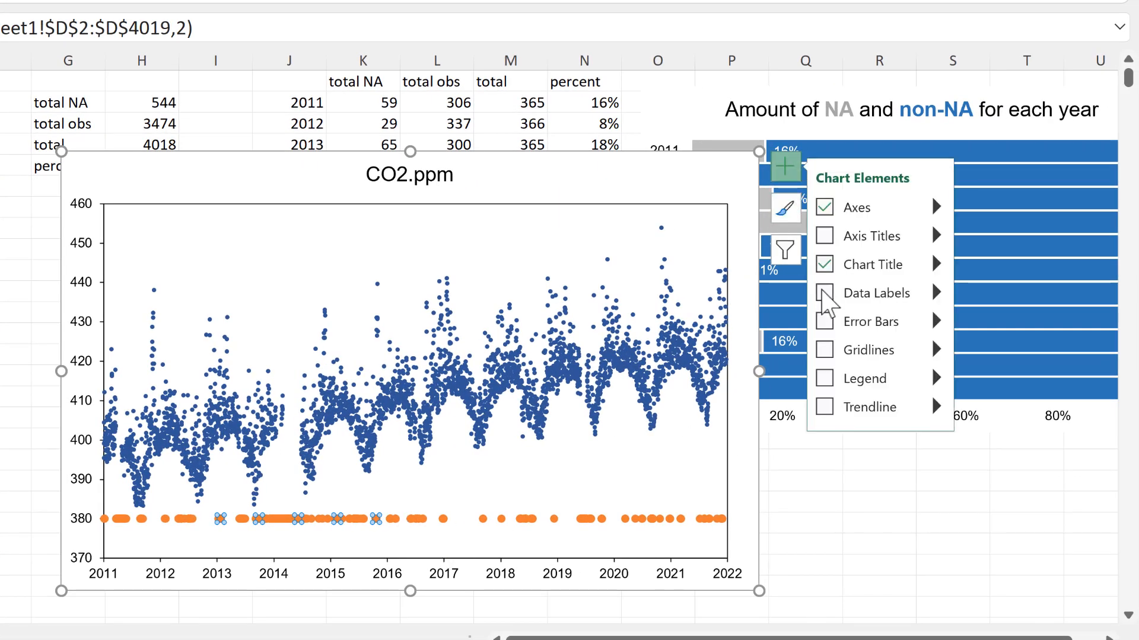
left_click(824, 322)
left_click(809, 483)
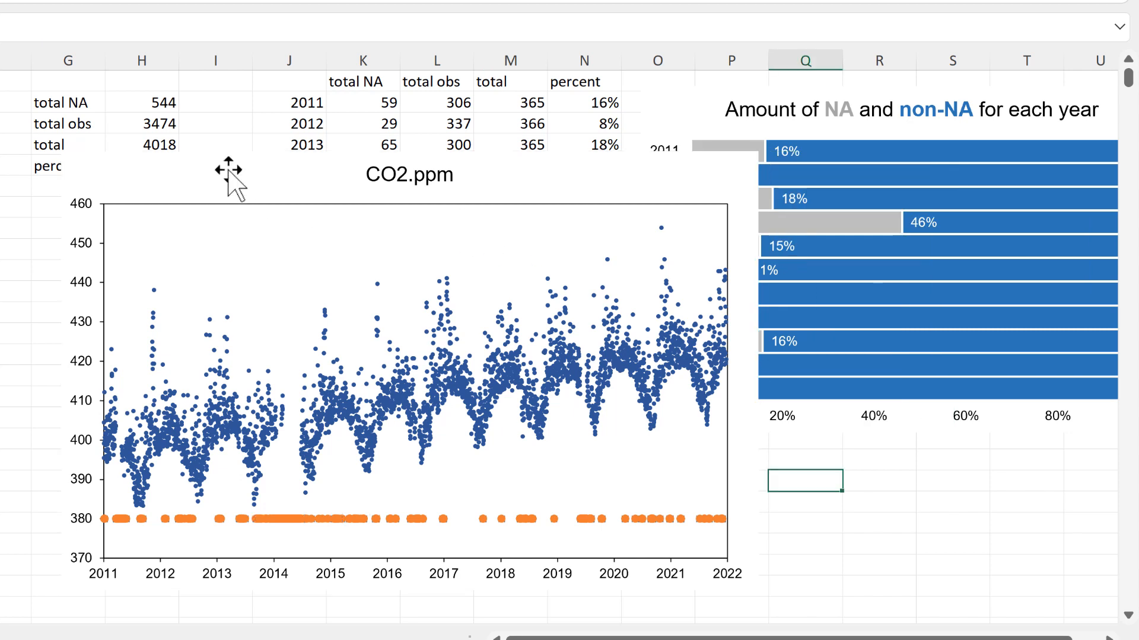
Delete the horizontal (X) error bars of Series 2 from the CO2.ppm chart.
left_click(219, 165)
key("ctrl+1")
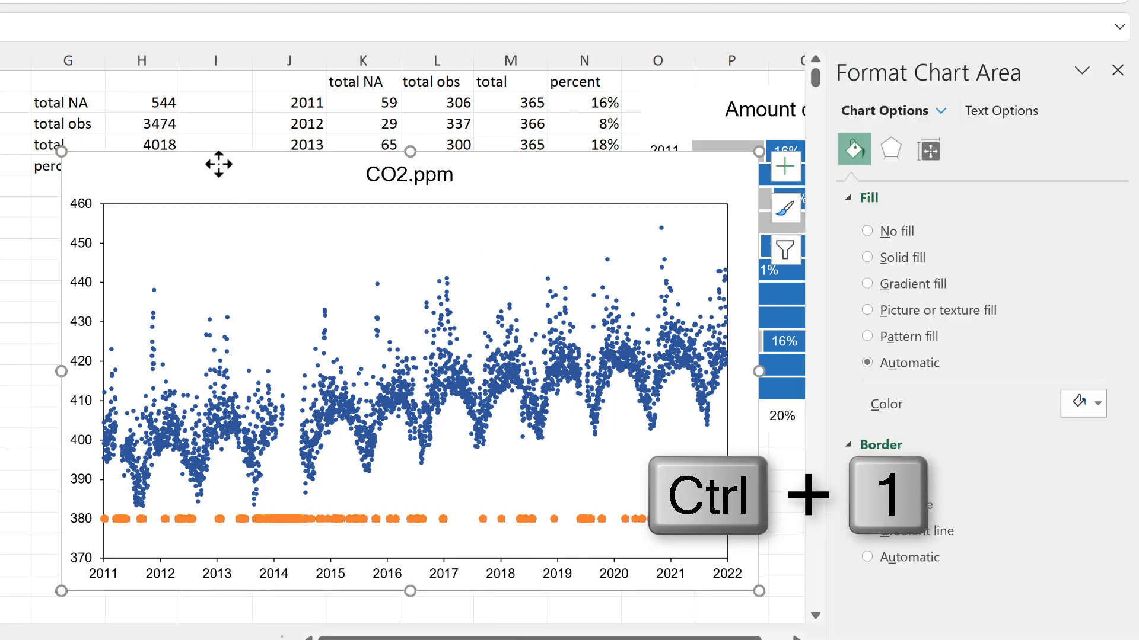
left_click(942, 111)
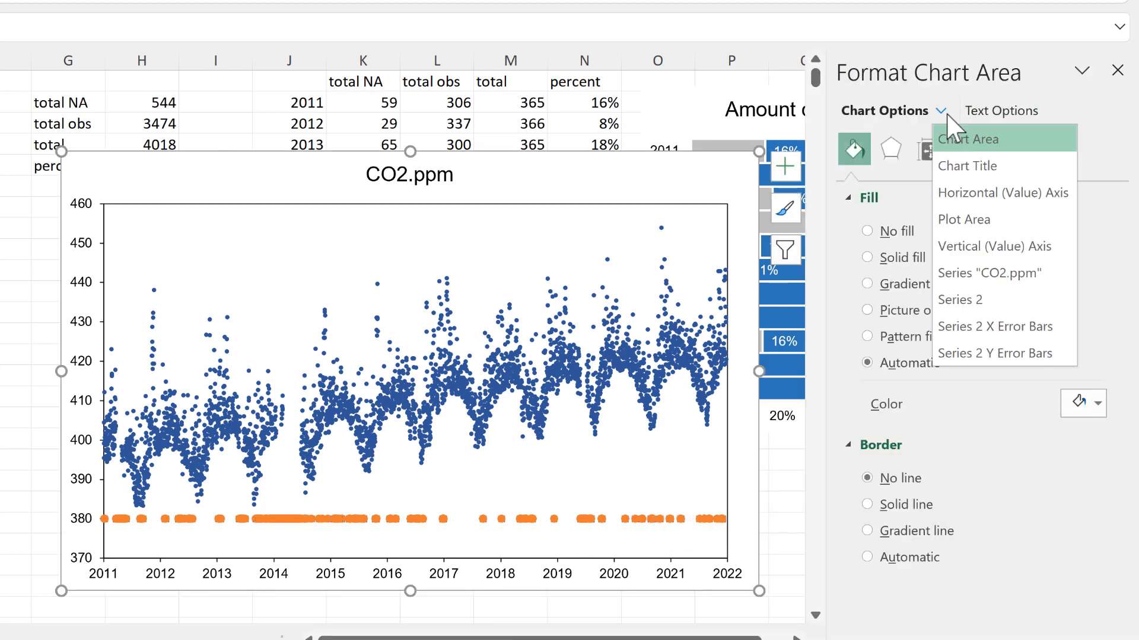
left_click(1045, 328)
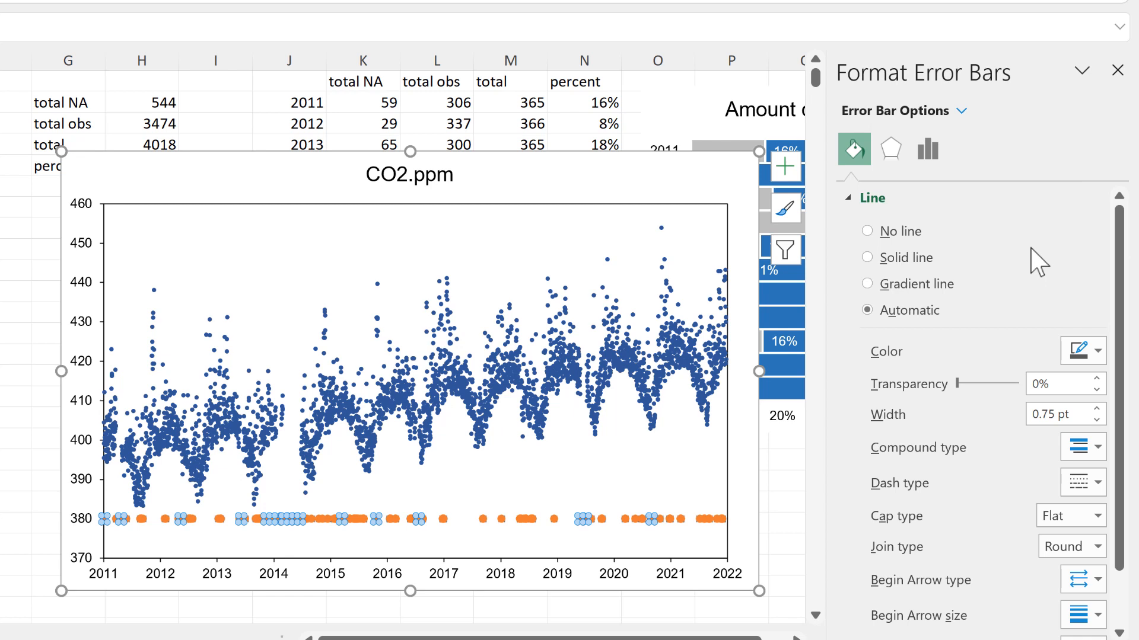
key("Escape")
Set the end style of the Series 2 Y error bars to No Cap.
left_click(939, 110)
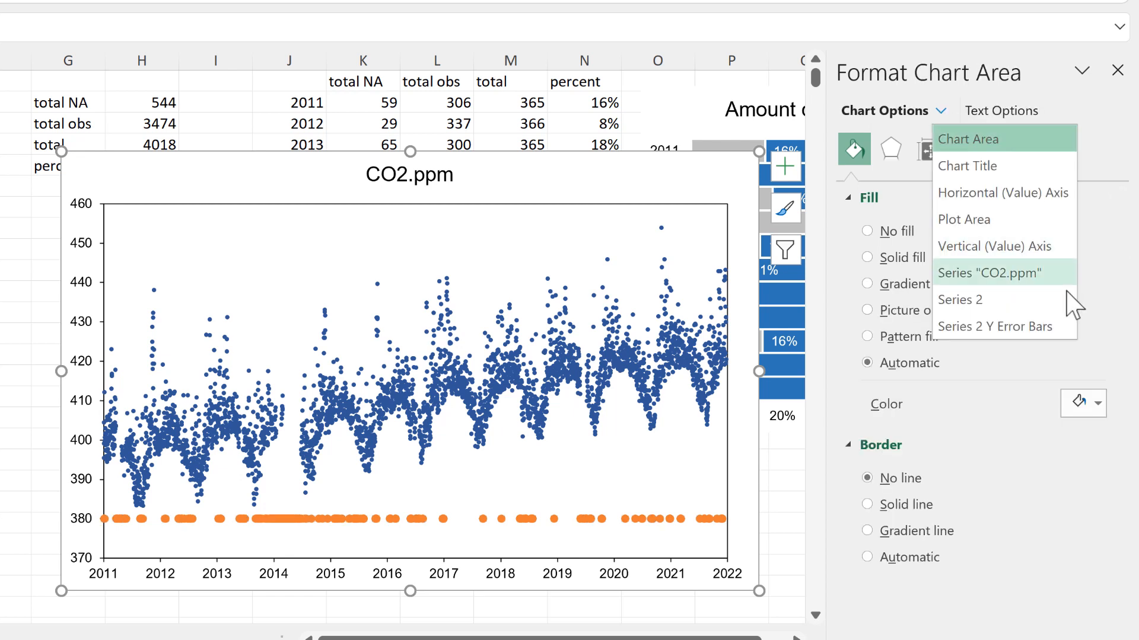
left_click(1037, 328)
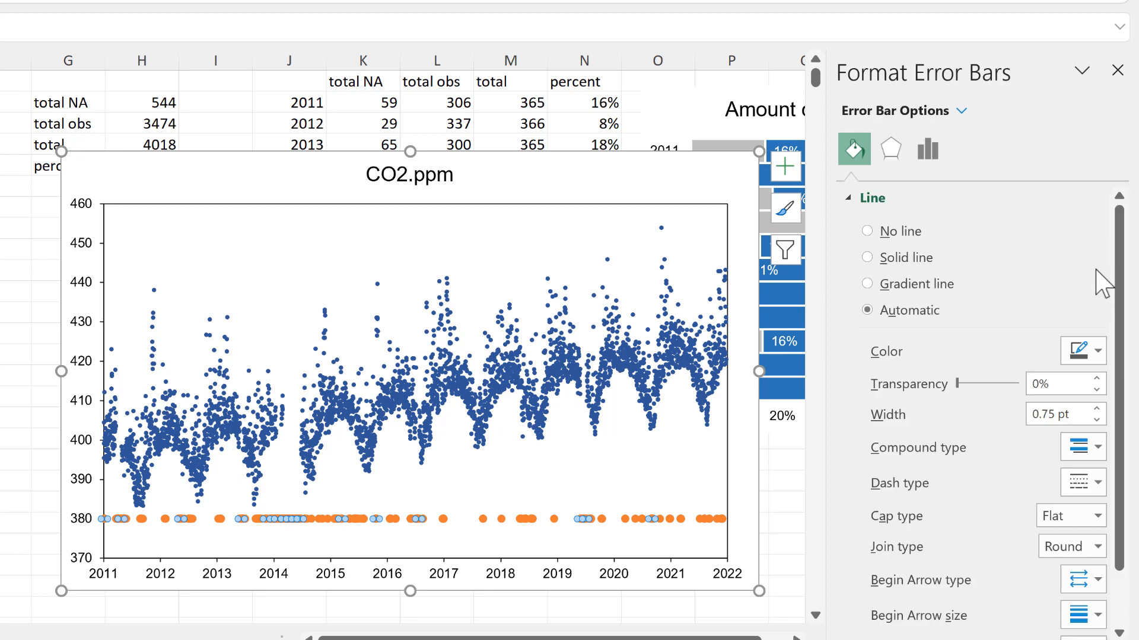
left_click(928, 149)
left_click(930, 153)
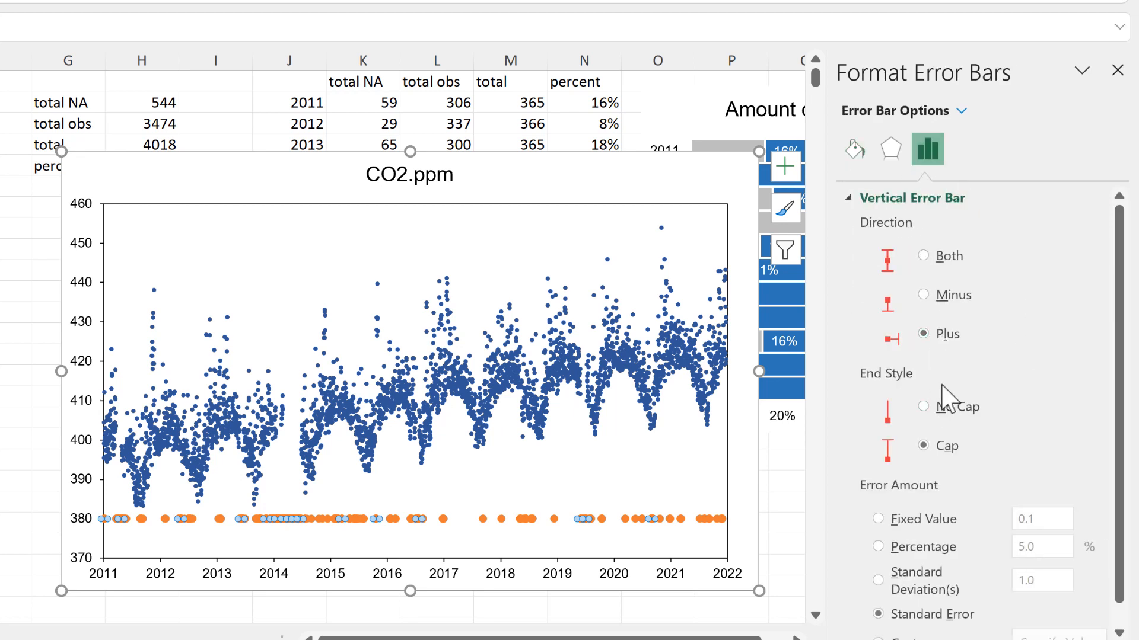
left_click(940, 408)
Set the error amount of the Series 2 Y error bars to a fixed value of 80.
scroll(940, 458, "down", 1)
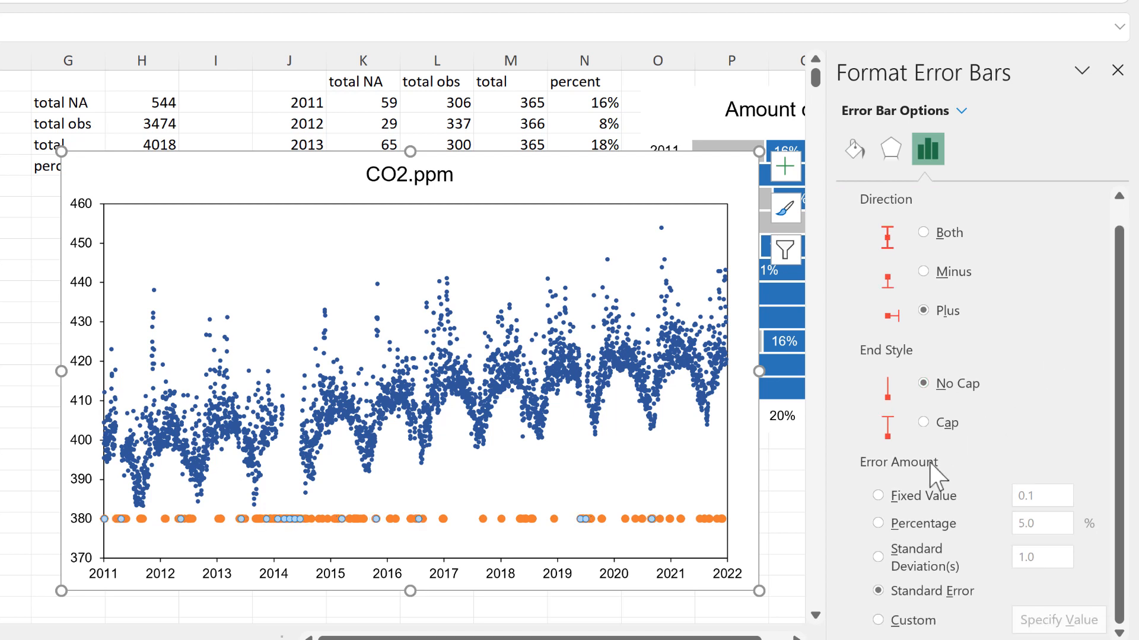
left_click(880, 497)
left_click(1037, 497)
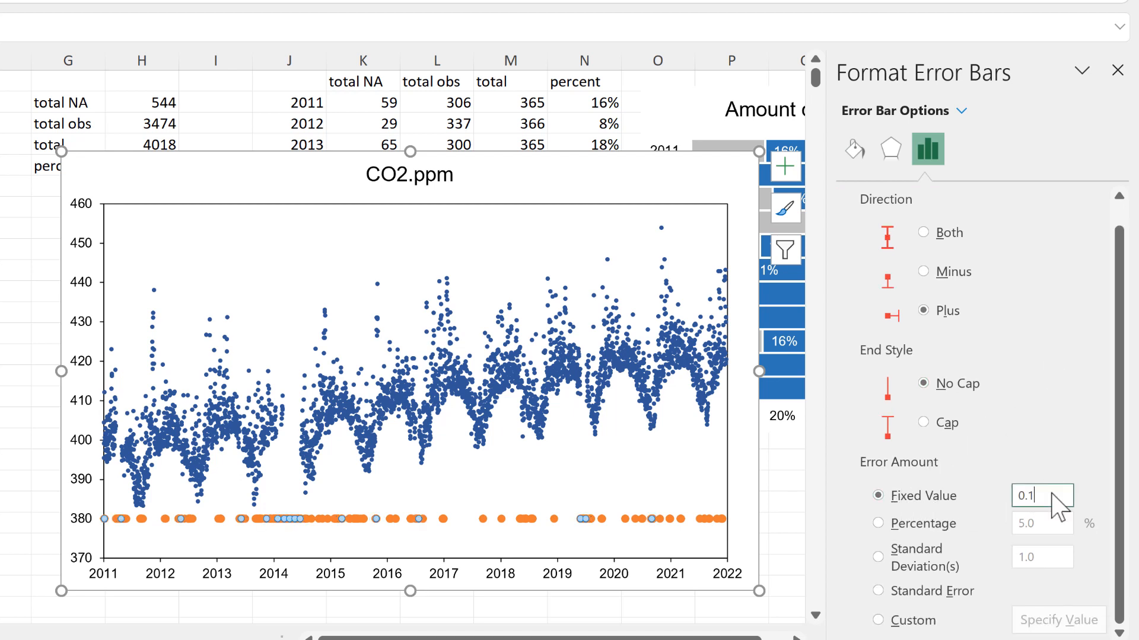
mouse_move(93, 523)
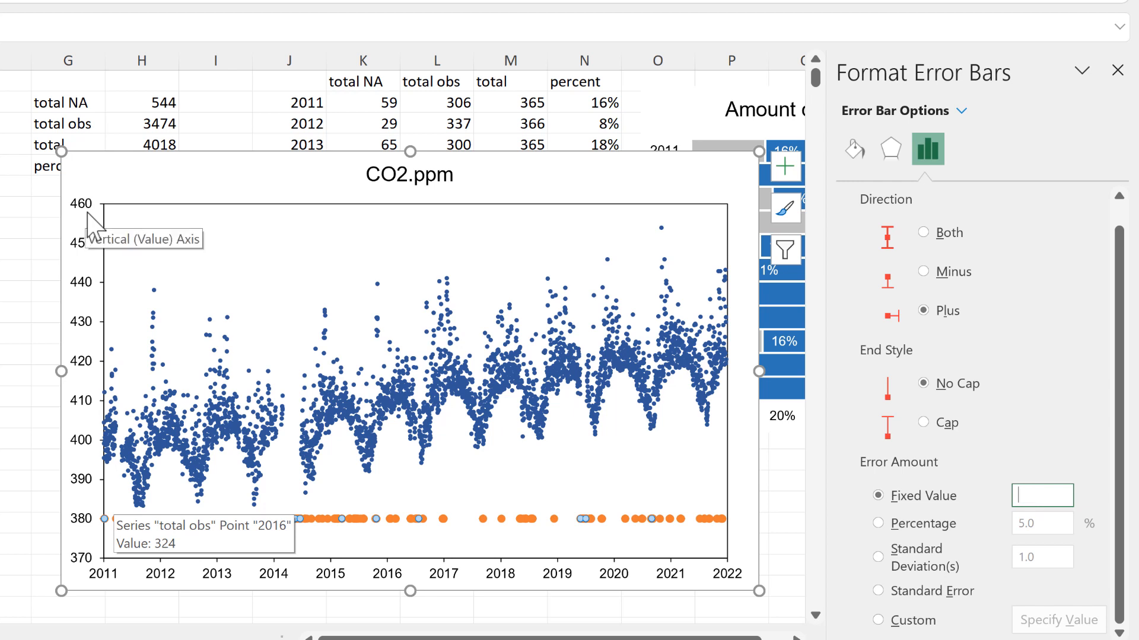
key("Return")
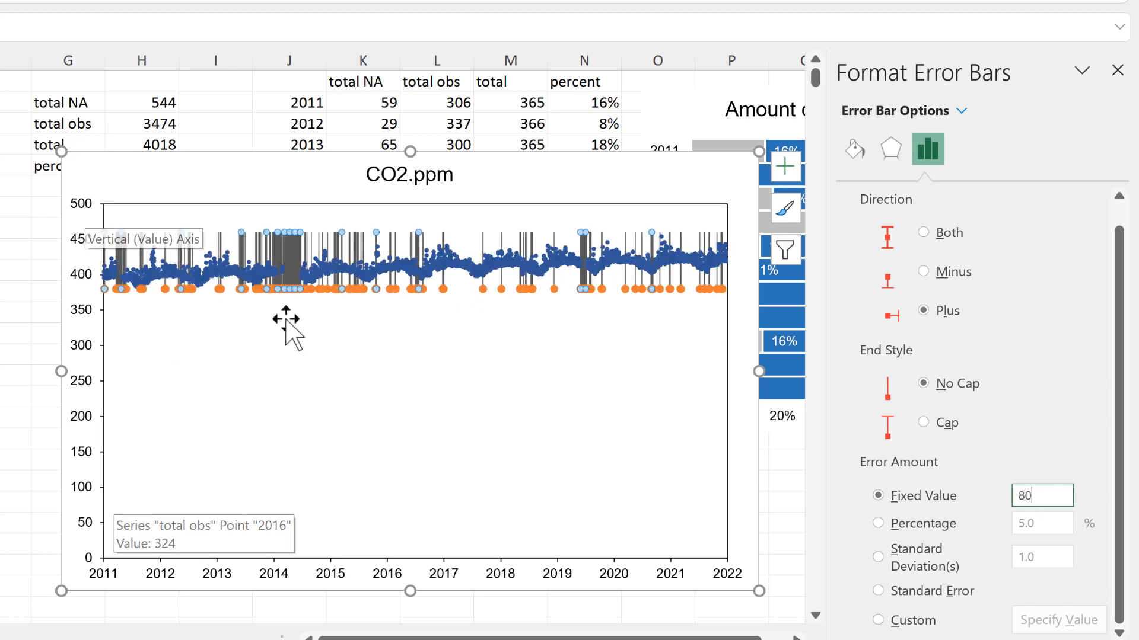
Set the vertical axis bounds of the CO2.ppm chart to a minimum of 380 and a maximum of 460.
left_click(74, 237)
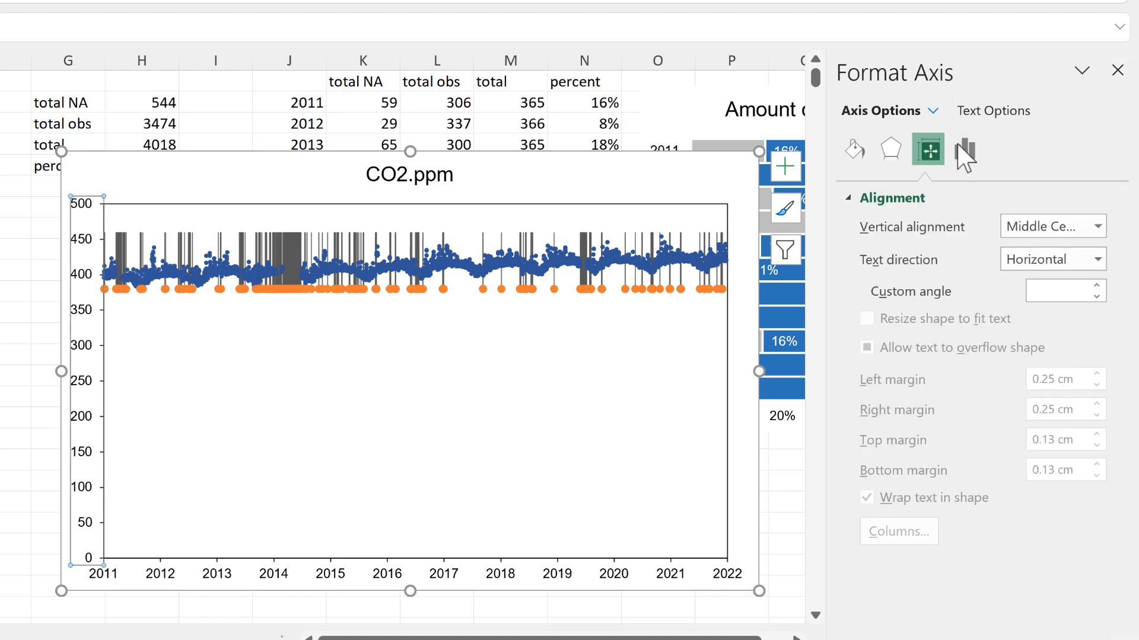
left_click(965, 151)
left_click_drag(1008, 252, 929, 236)
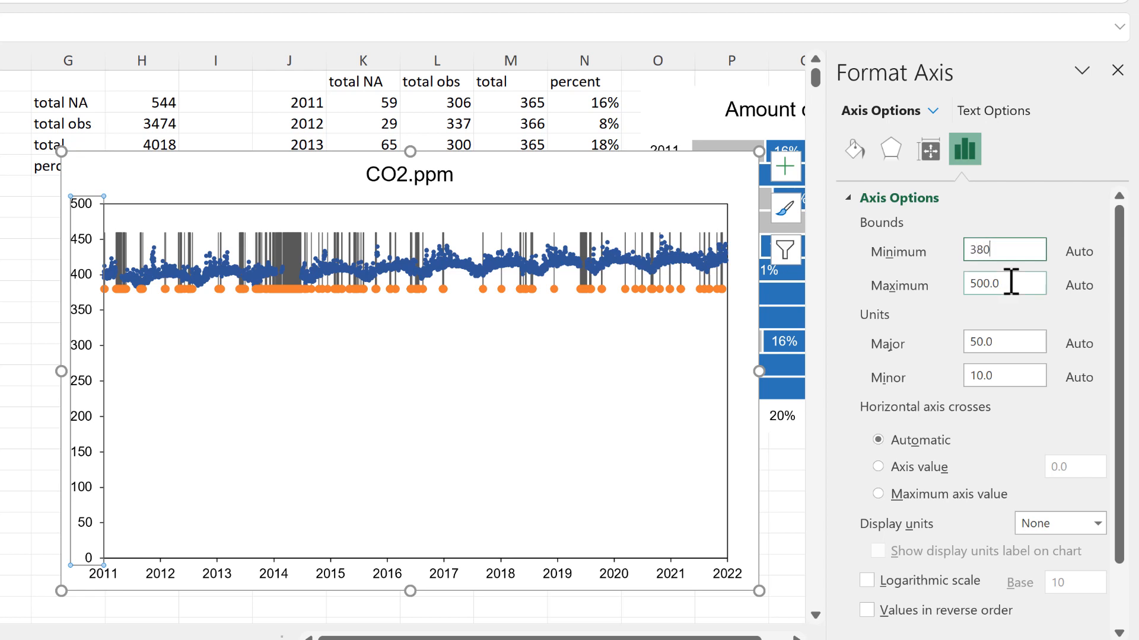
key("Return")
left_click_drag(1014, 285, 952, 291)
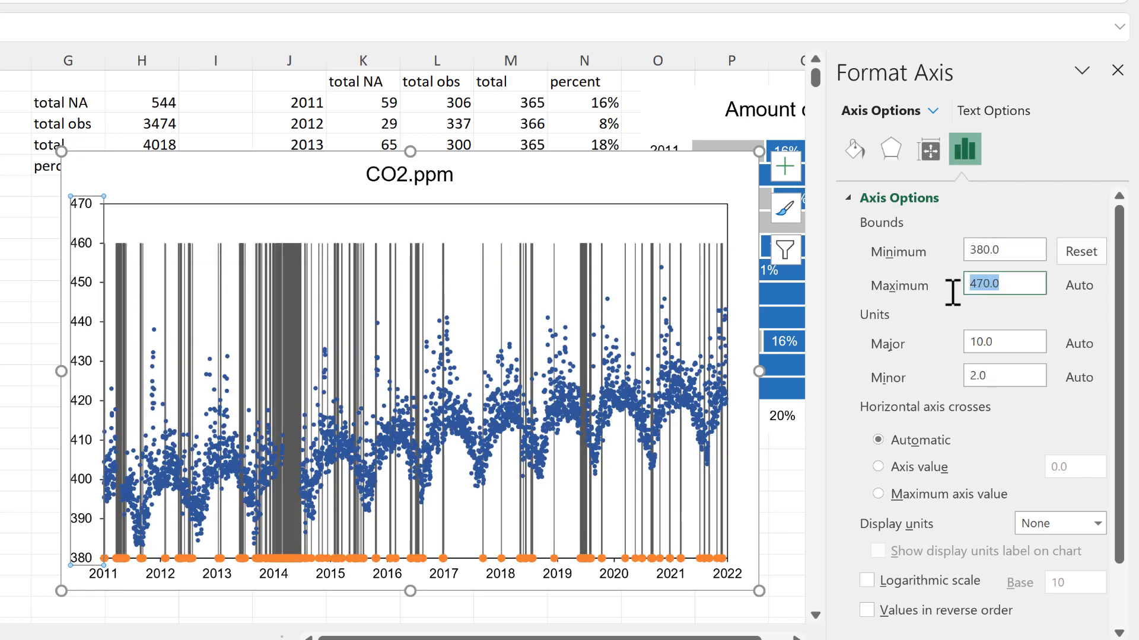
type("460")
key("Return")
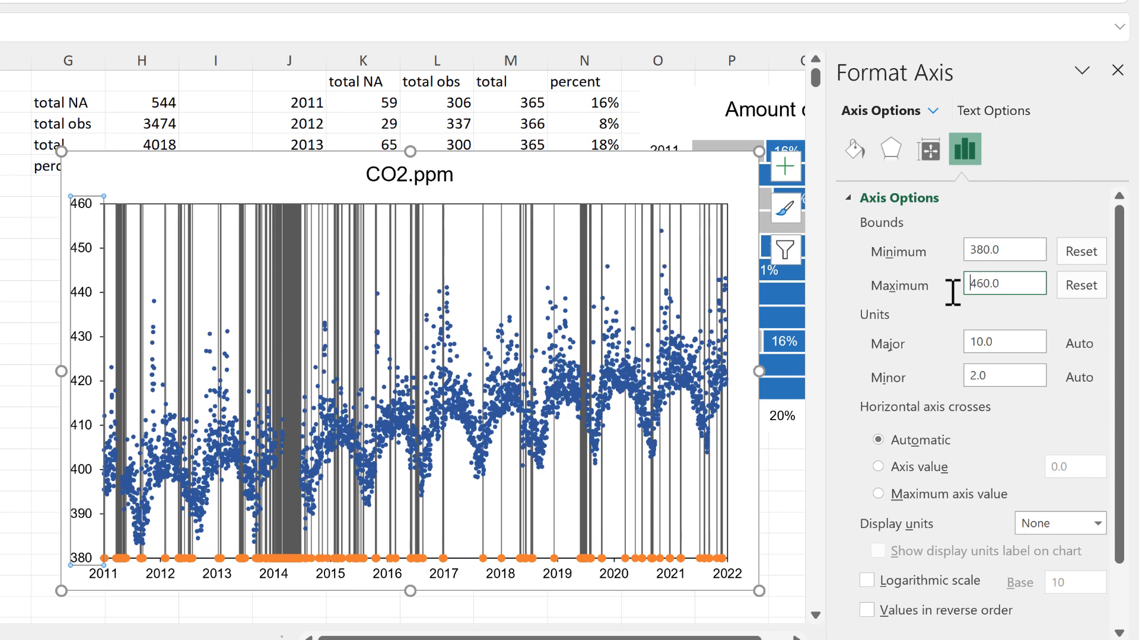
Color the Series 2 Y error bars light orange and accept the complex chart formatting.
left_click(295, 246)
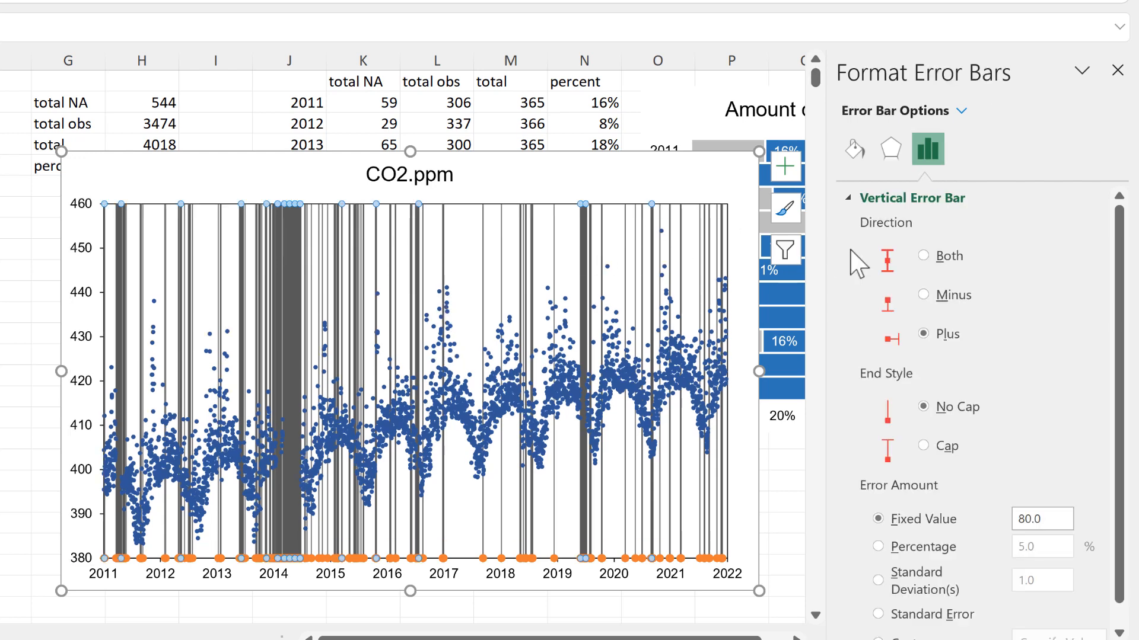
left_click(854, 152)
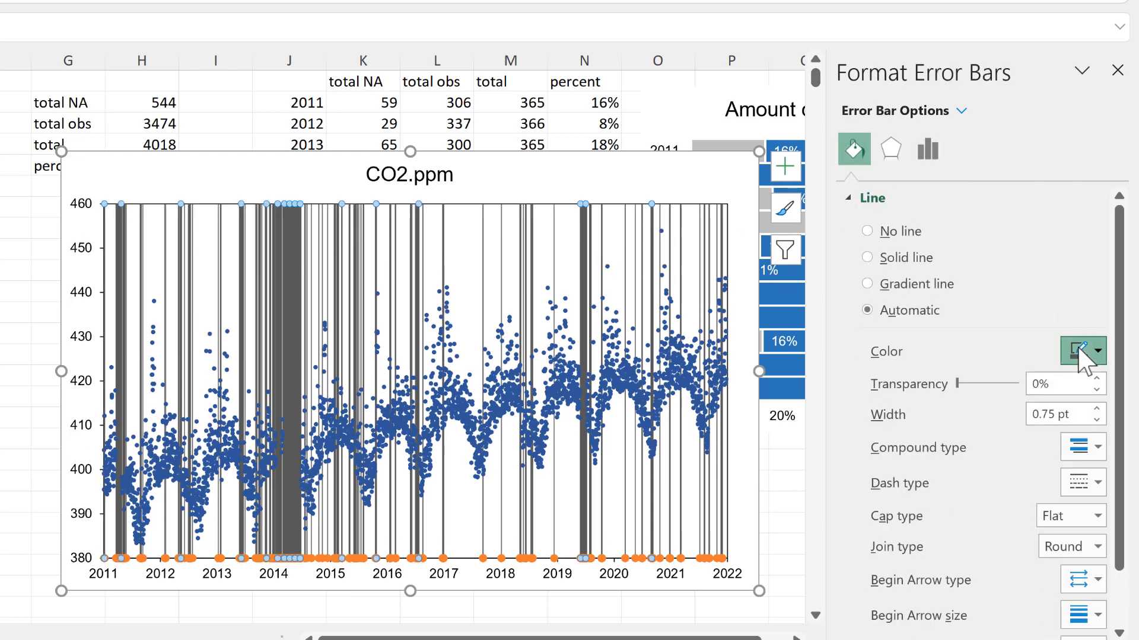
left_click(1084, 353)
left_click(1052, 463)
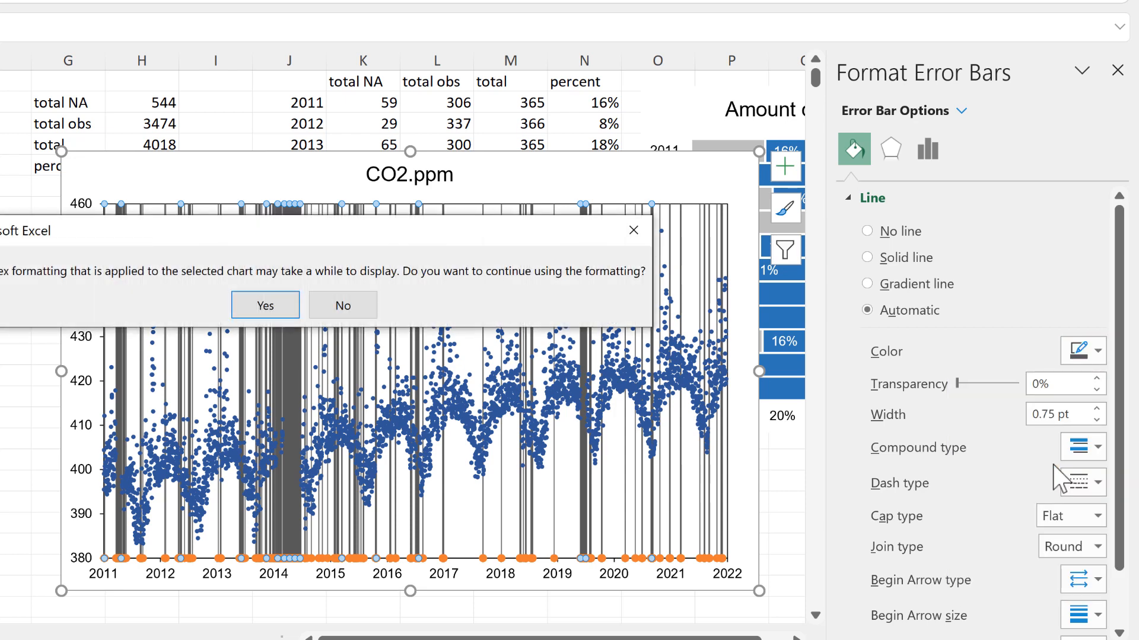
left_click(264, 306)
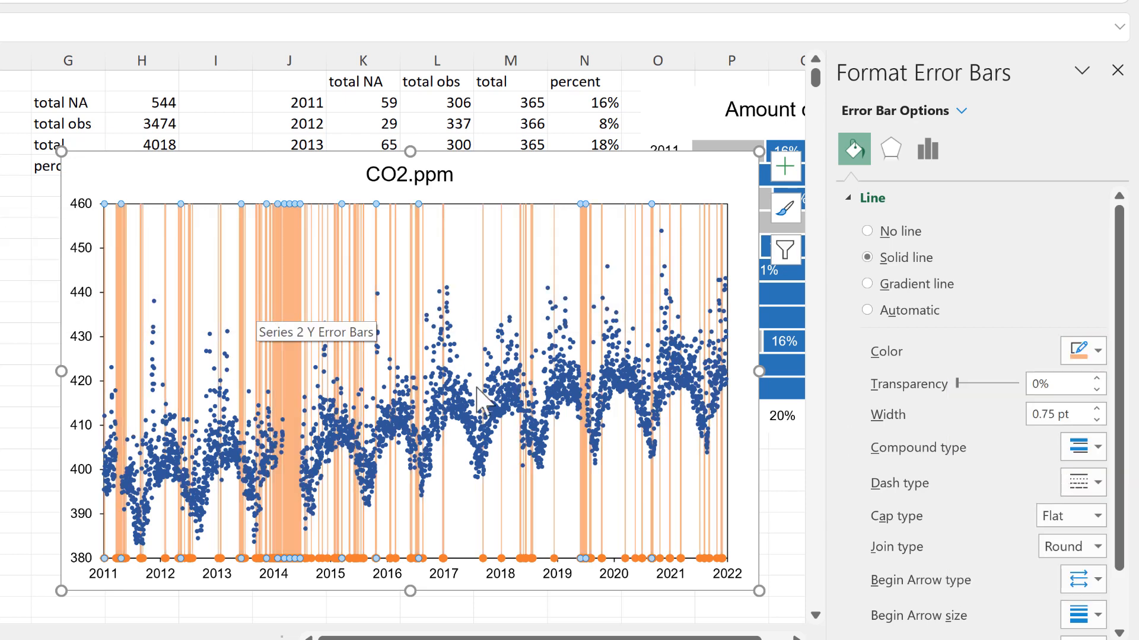
Open the choice of CO2.ppm chart elements for formatting.
left_click(959, 112)
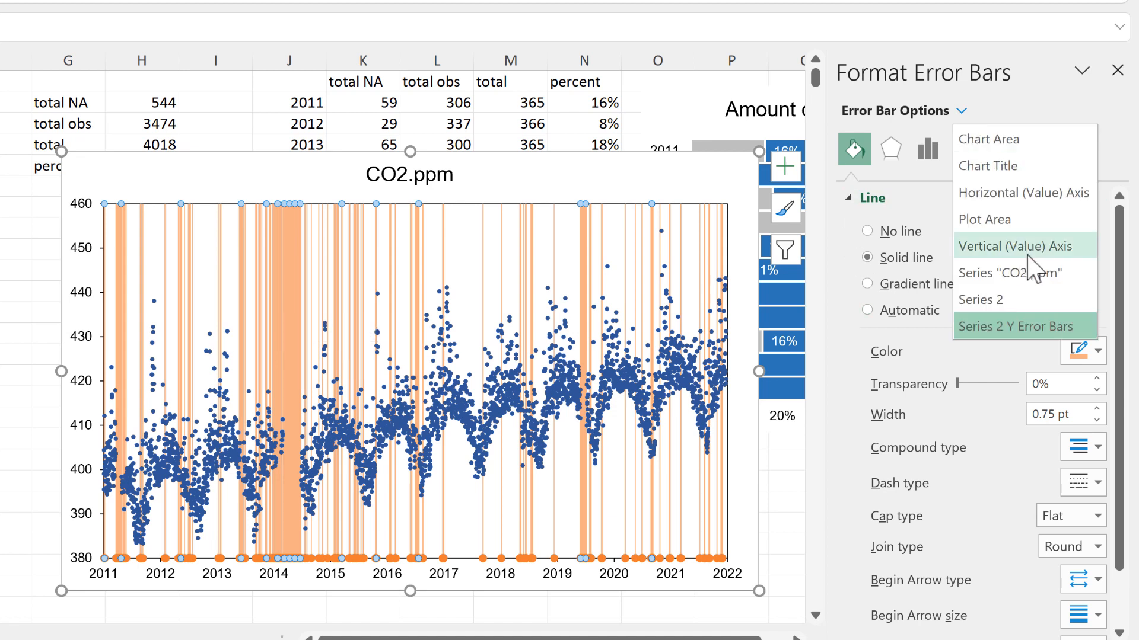
Set the markers of Series 2 in the CO2.ppm chart to None.
left_click(1029, 298)
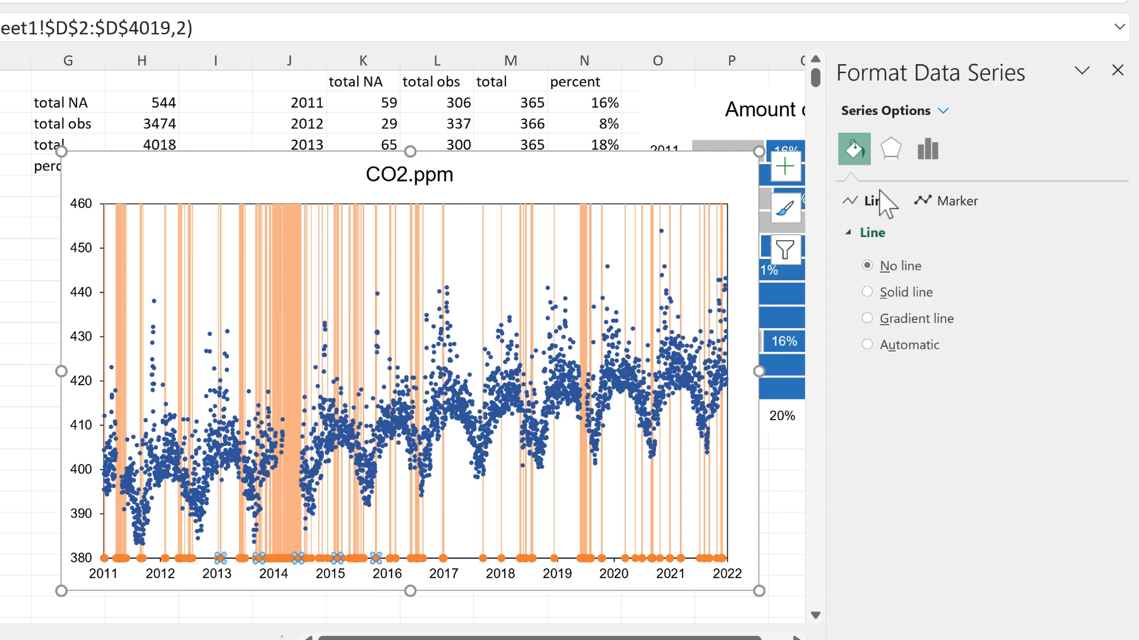
left_click(961, 201)
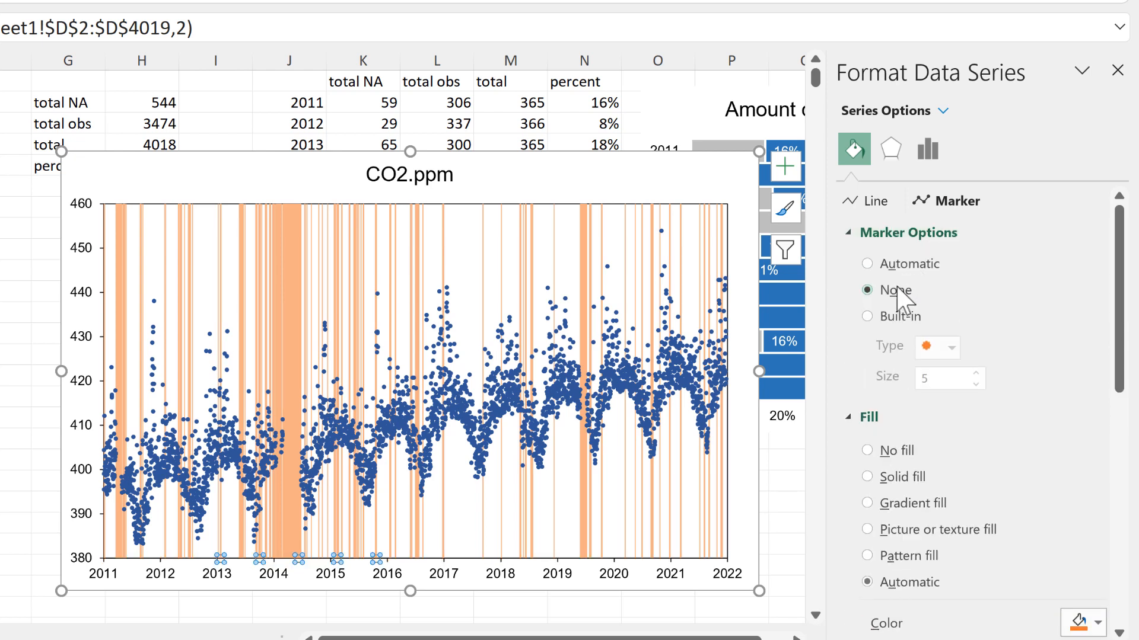
left_click(442, 121)
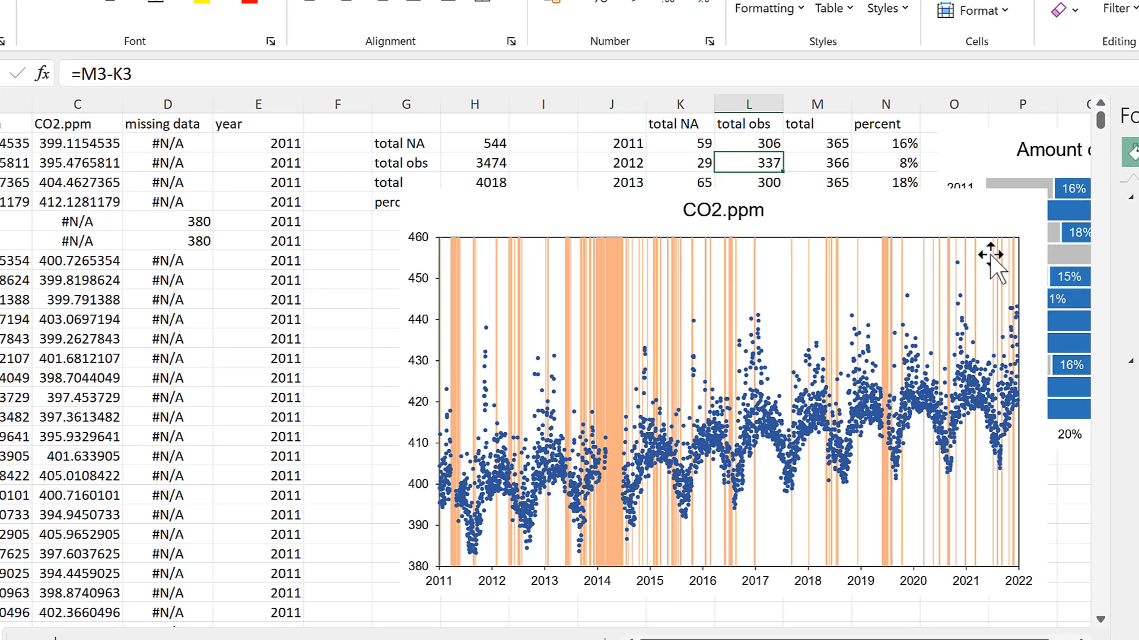
Change the missing data formula in D2 to =IF(ISNUMBER(C2),NA(),380.2) and fill it down the column.
left_click(182, 143)
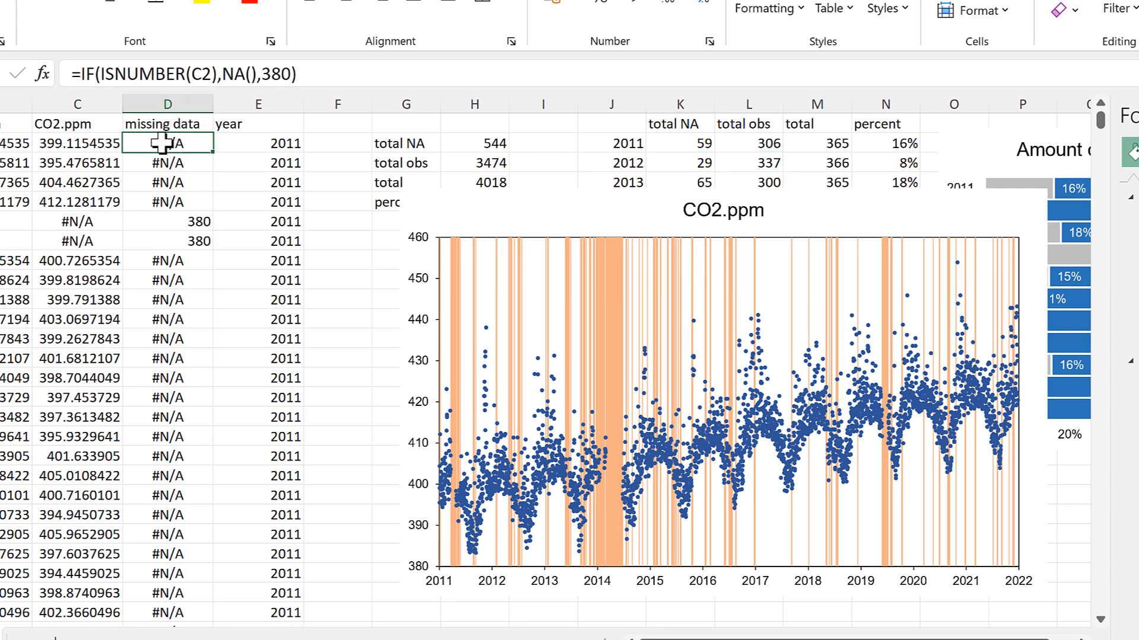
left_click(290, 74)
type(".")
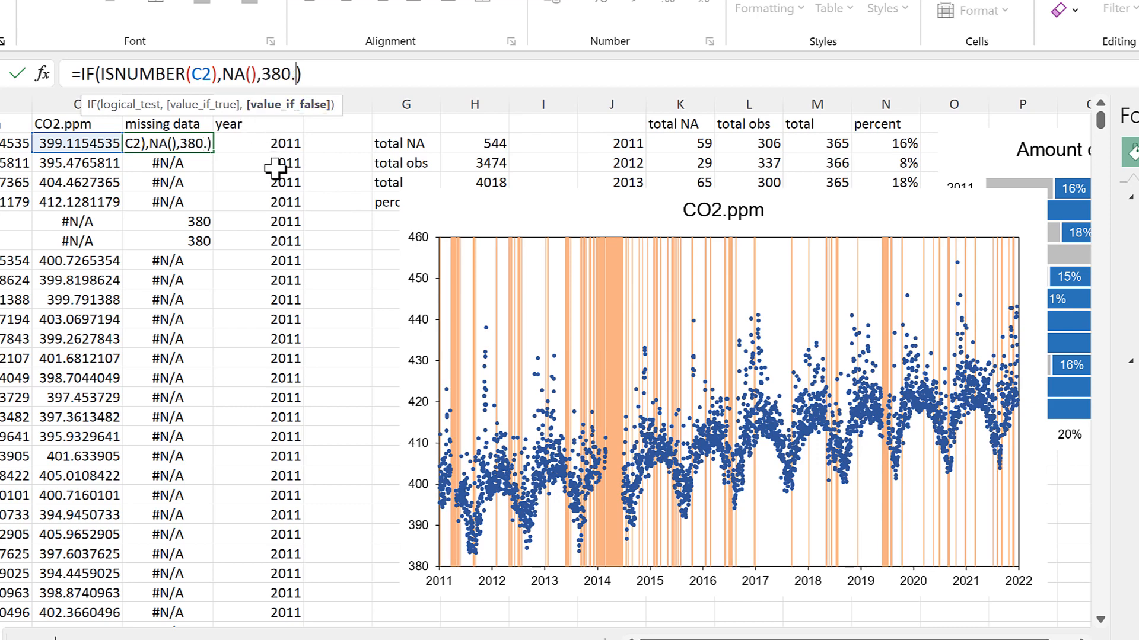
type("2")
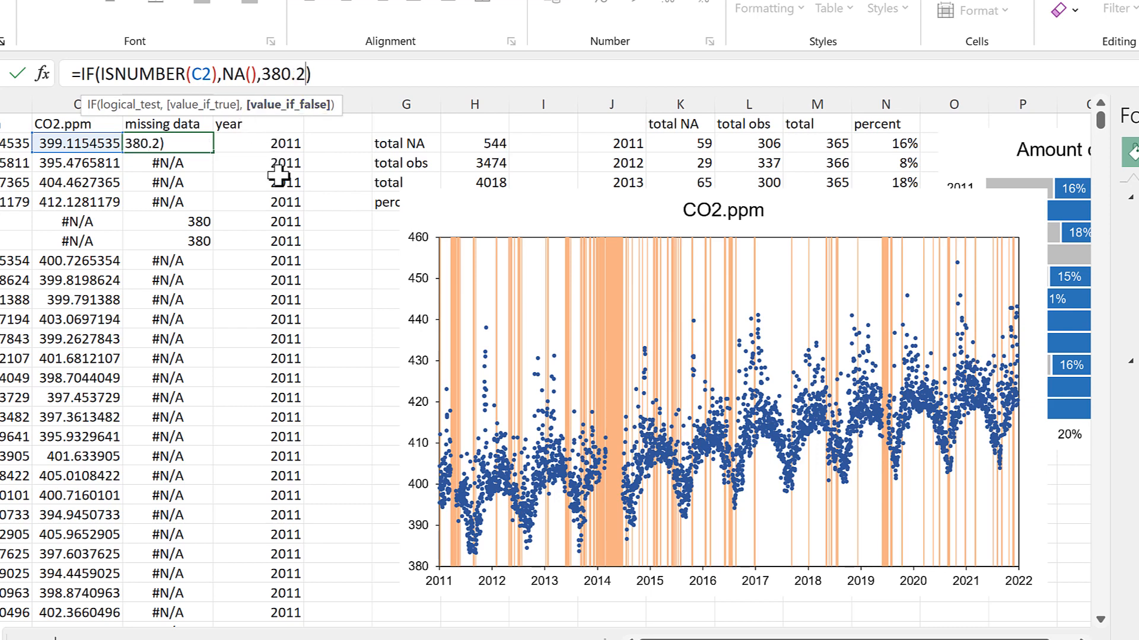
key("Return")
left_click(207, 148)
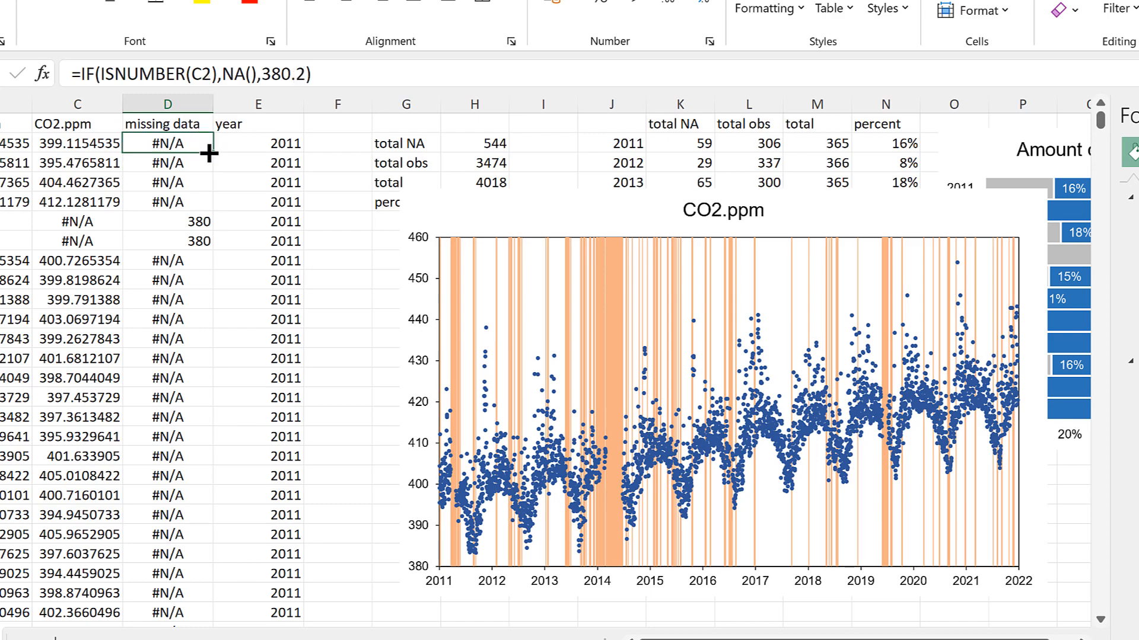
double_click(211, 153)
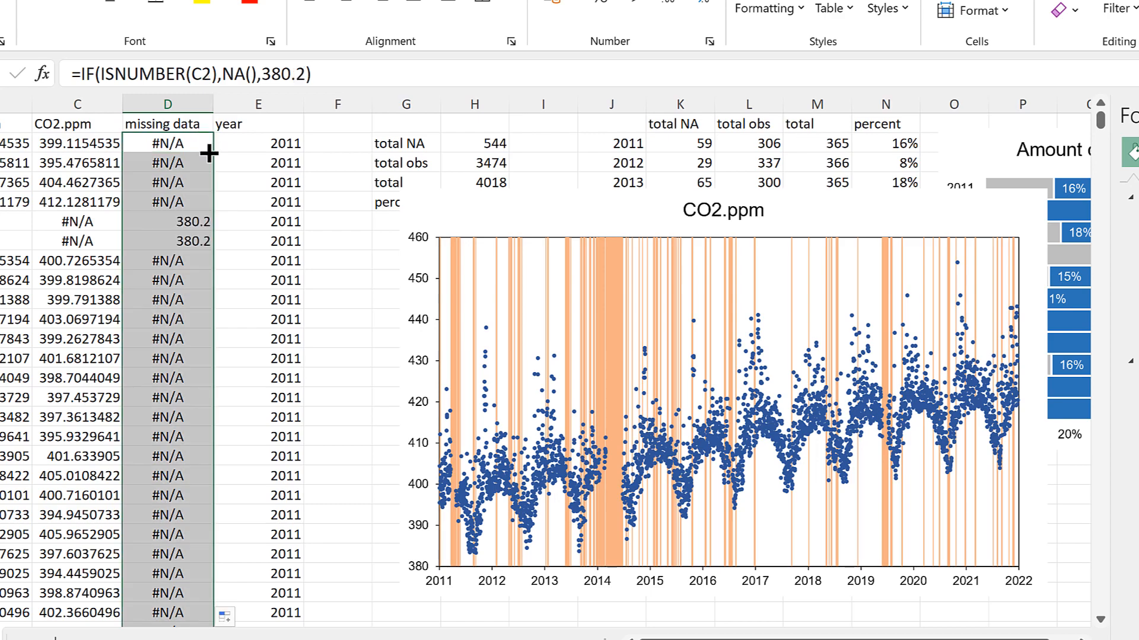
Set the fixed value of the CO2.ppm chart's vertical error bars to 79.6 and close the formatting options.
double_click(615, 271)
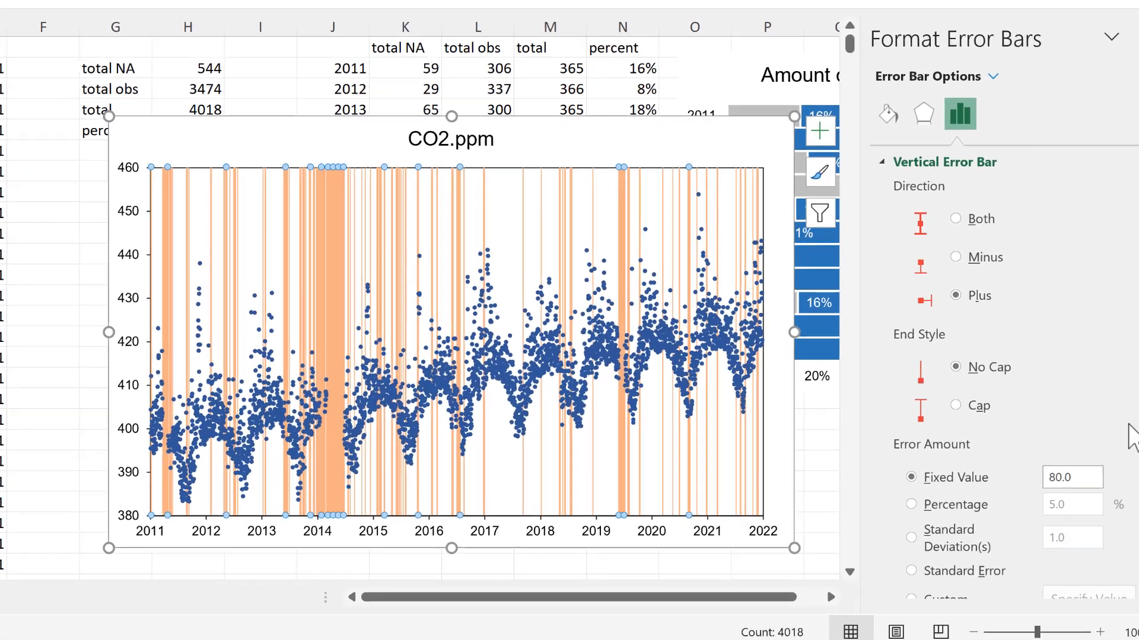
scroll(991, 454, "down", 1)
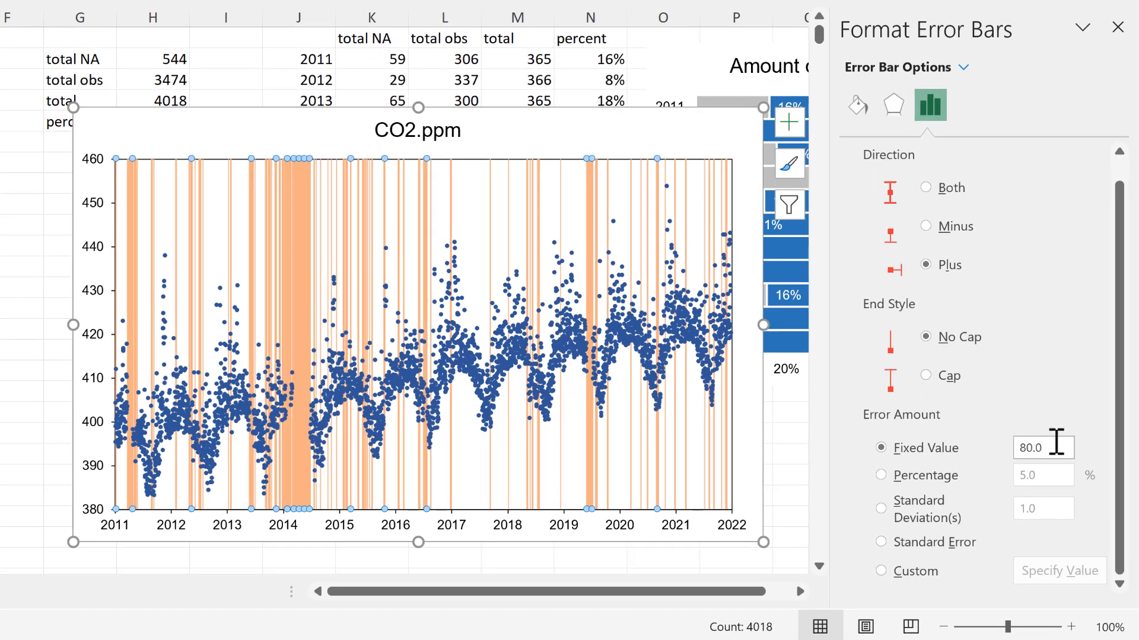
left_click_drag(1056, 442, 977, 475)
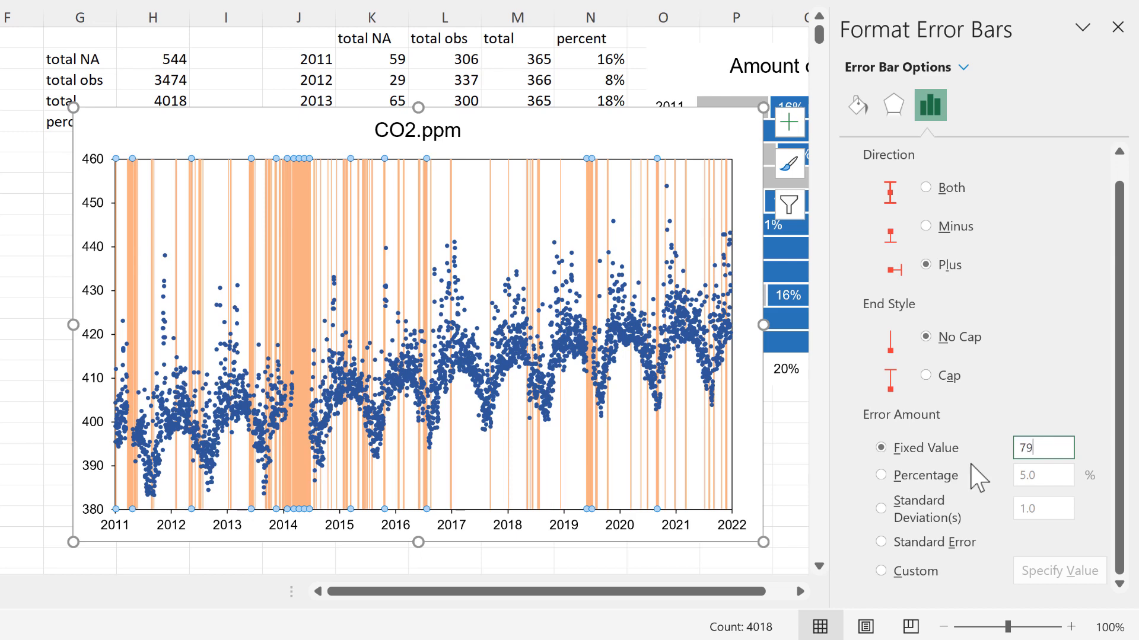
type("79.6")
key("Return")
left_click(1117, 26)
left_click(24, 229)
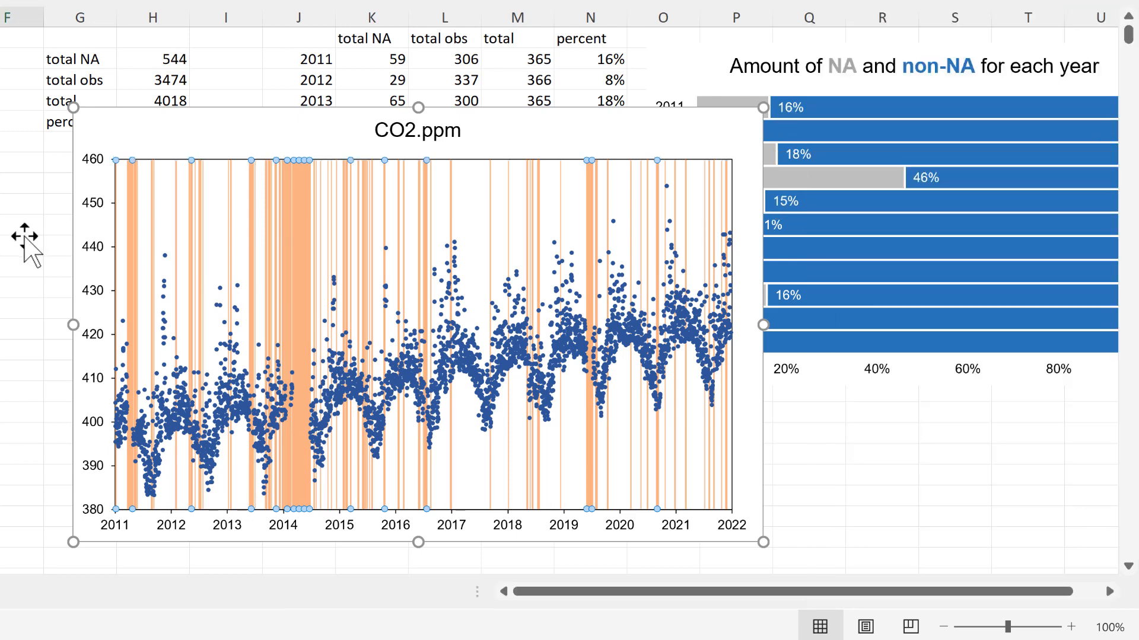
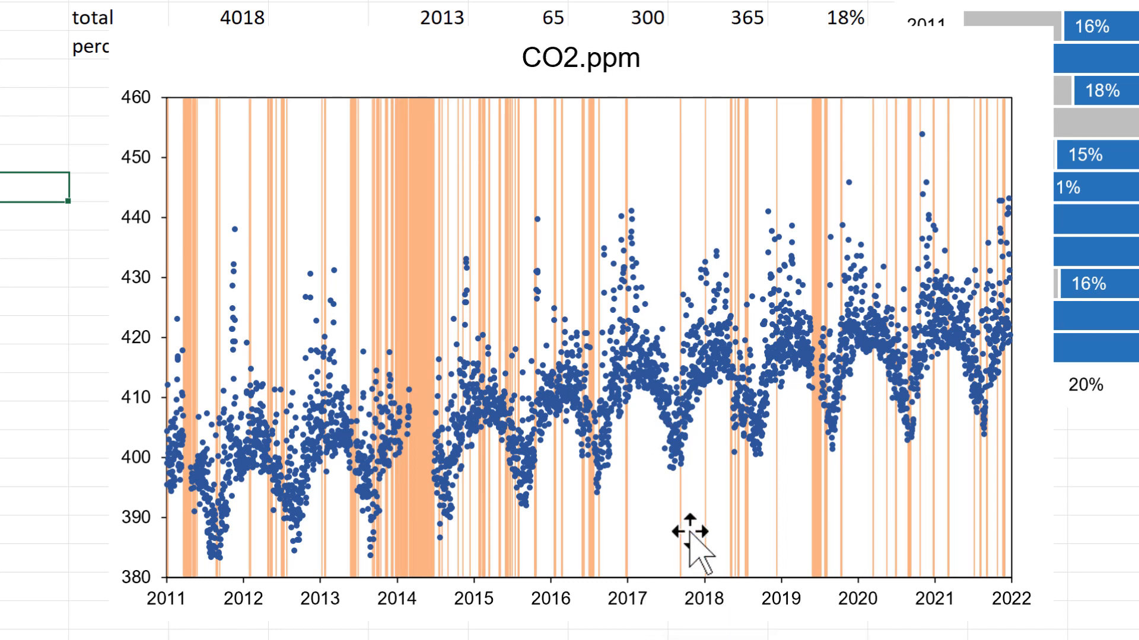
Move the CO2.ppm chart away from the data tables to below the yearly NA bar chart.
left_click(182, 31)
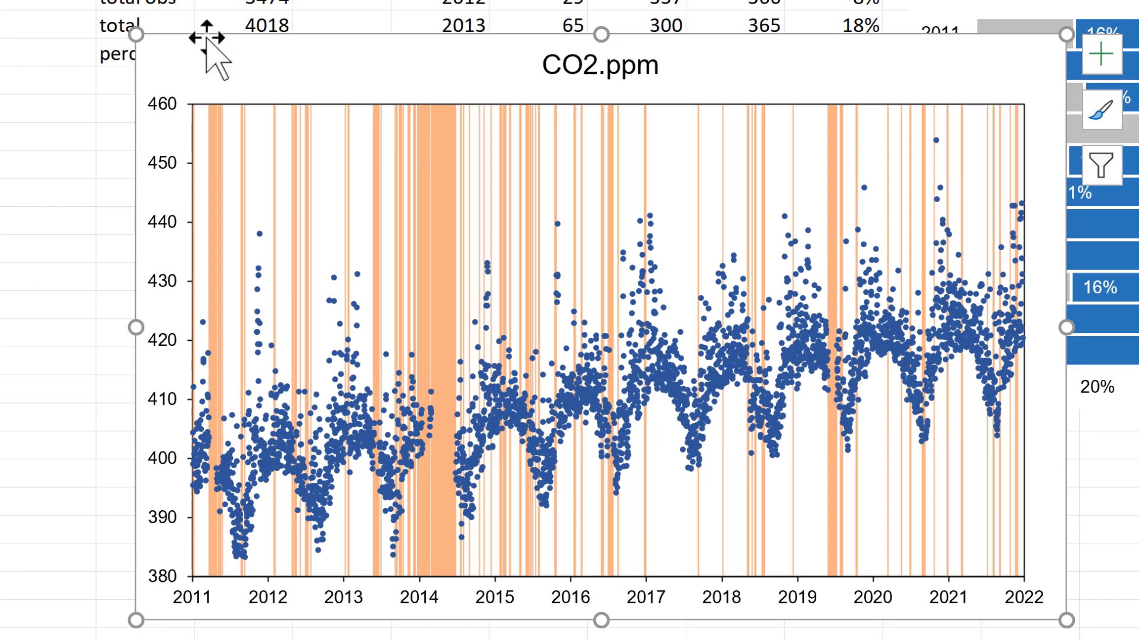
left_click_drag(206, 48, 1138, 457)
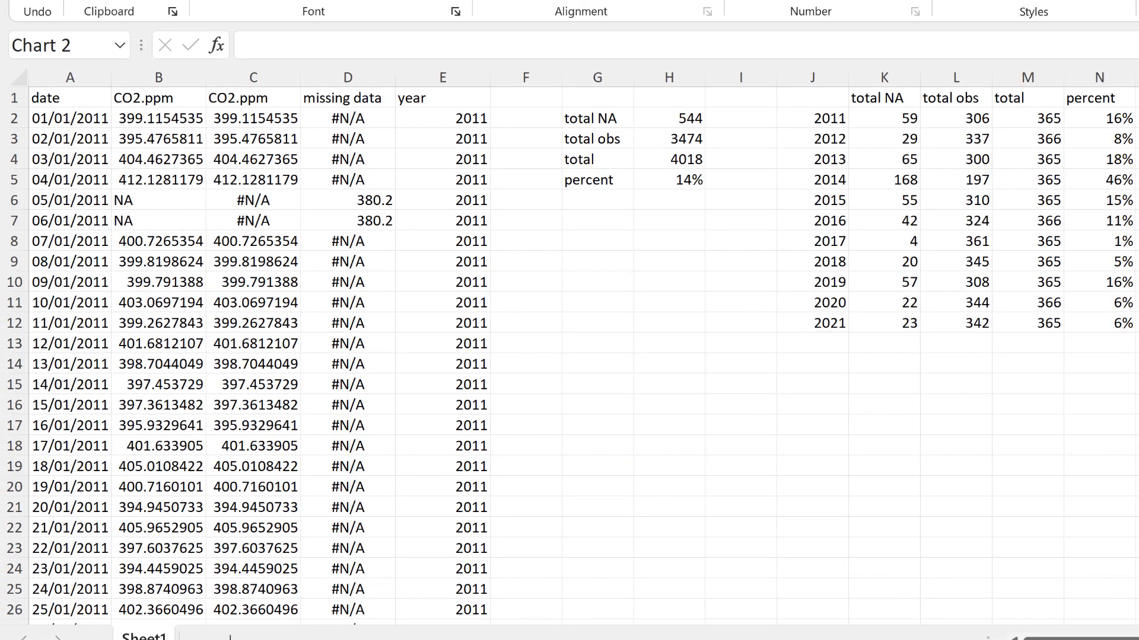
left_click(953, 366)
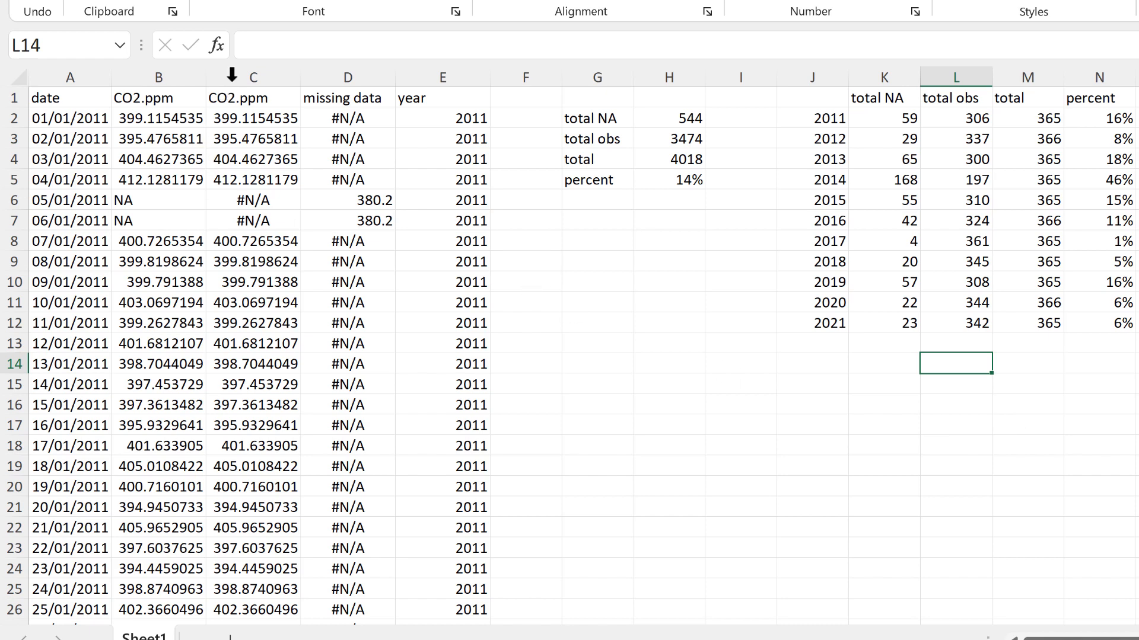
Narrow columns C to E and insert two blank columns after the original CO2.ppm column B.
left_click_drag(231, 76, 425, 76)
left_click(384, 275)
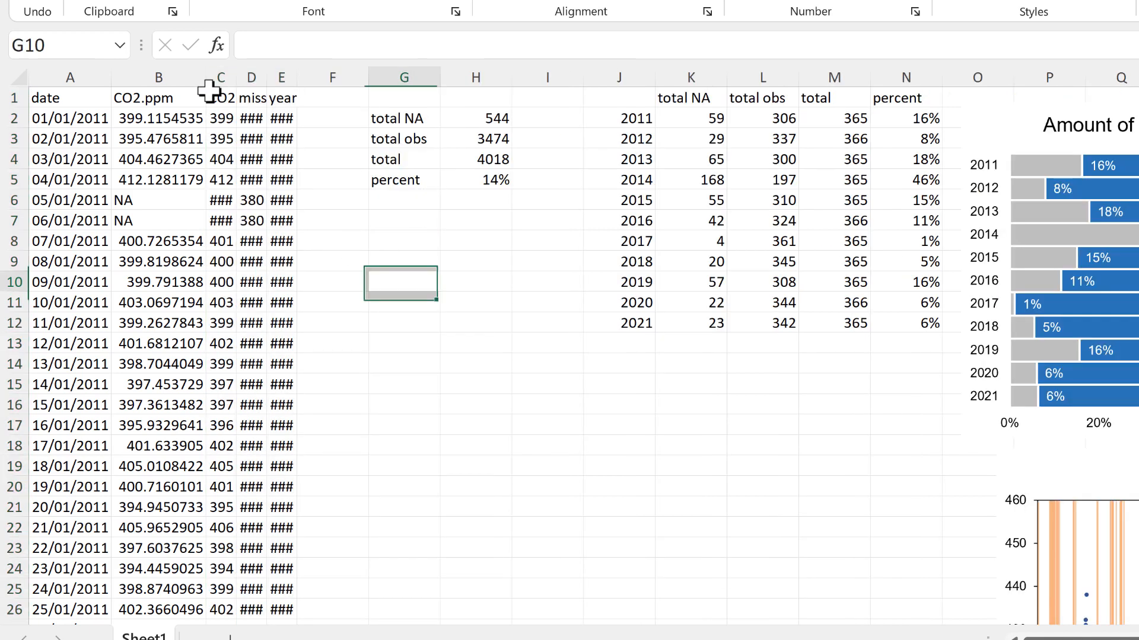
left_click_drag(228, 76, 260, 78)
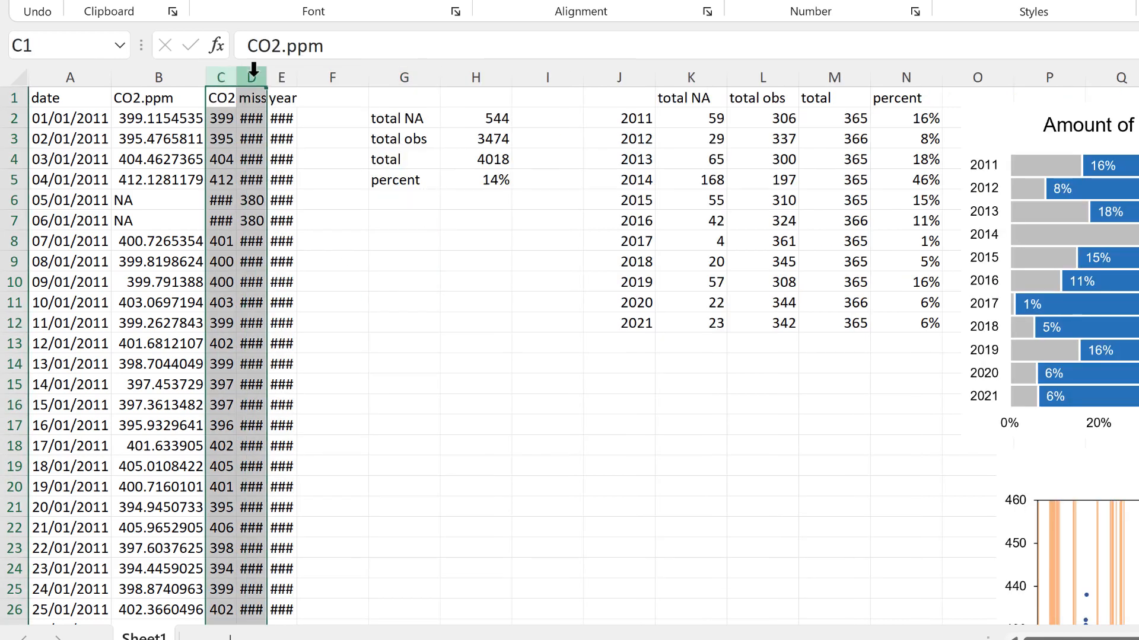
right_click(254, 70)
left_click(350, 264)
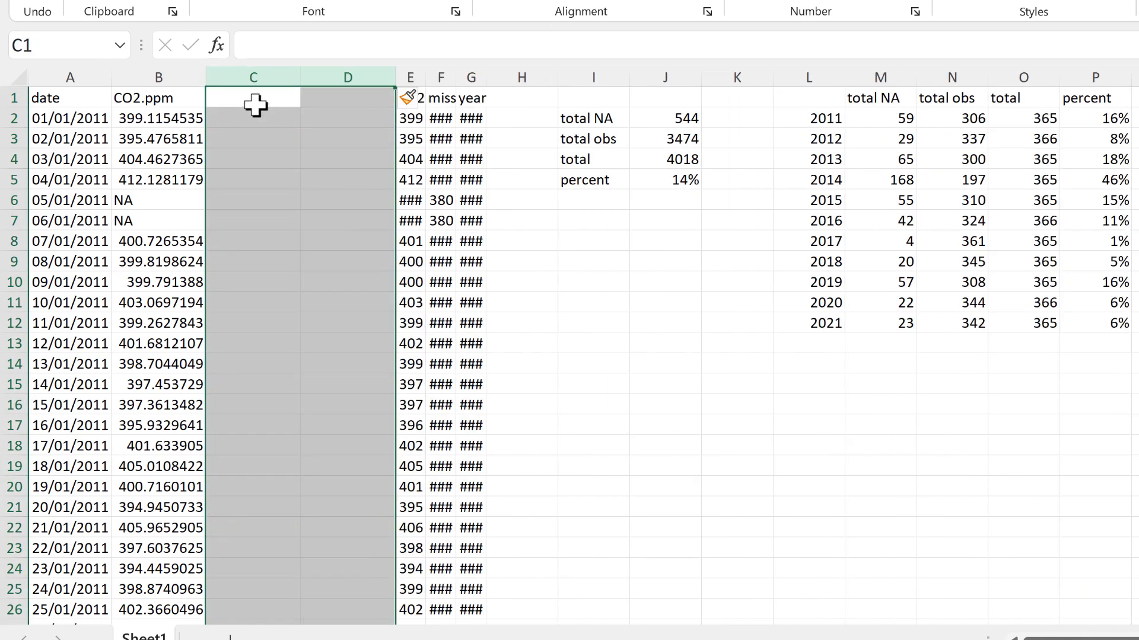
Enter the header "gaps" in both C1 and D1.
left_click(255, 105)
type("gaps")
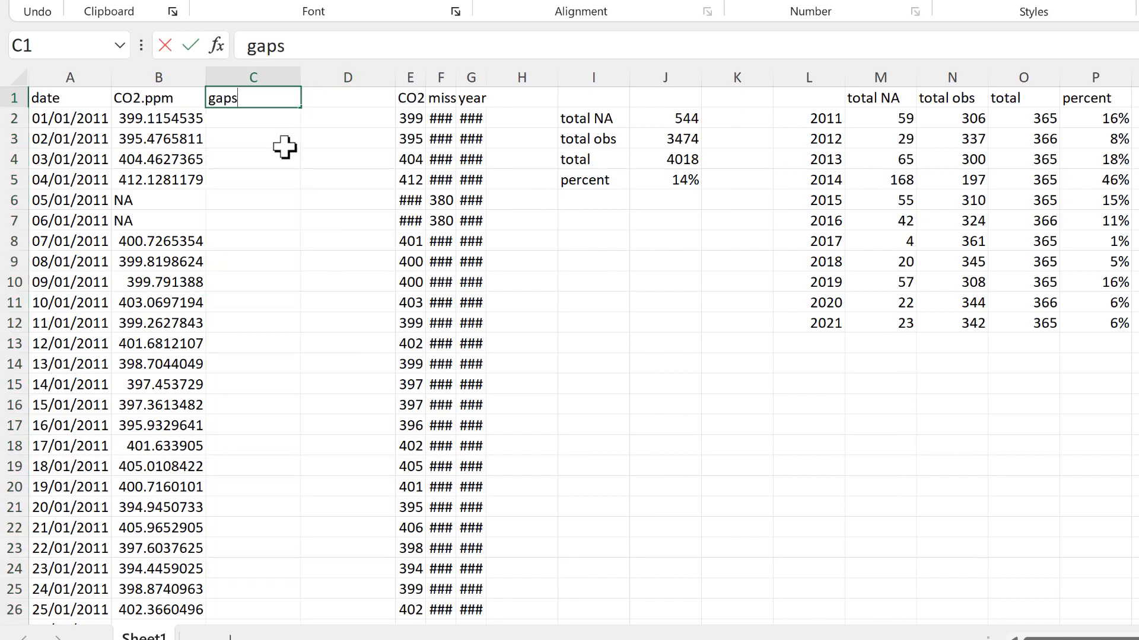
key("Tab")
type("gaps")
key("Return")
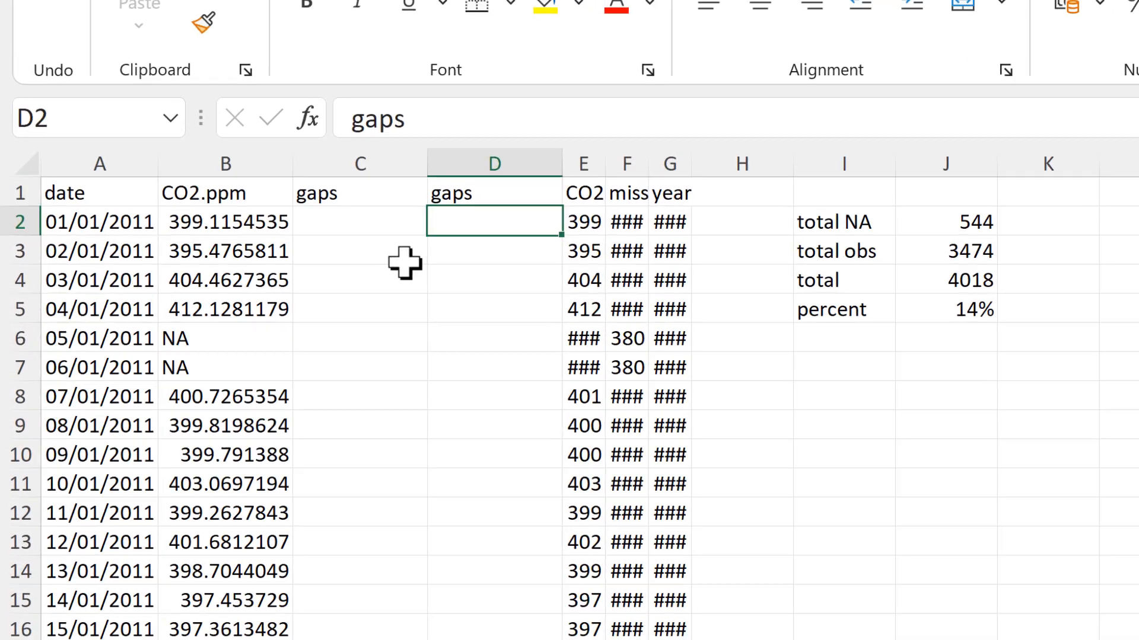
Enter 0 in C2 as the starting value of the first gaps column.
left_click(374, 222)
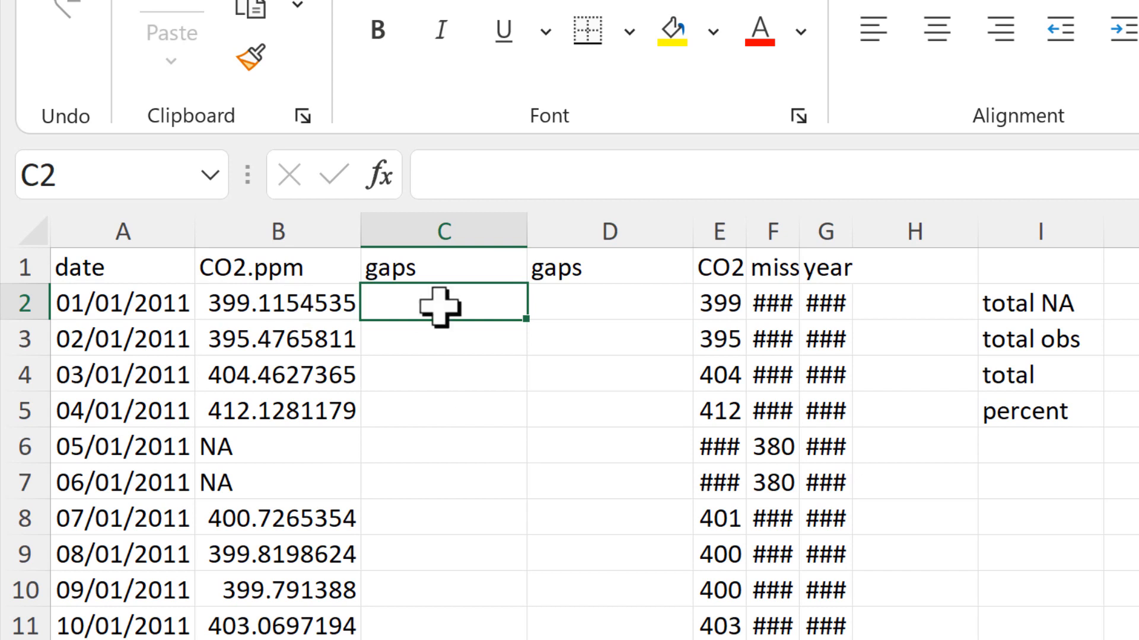
type("0")
key("Return")
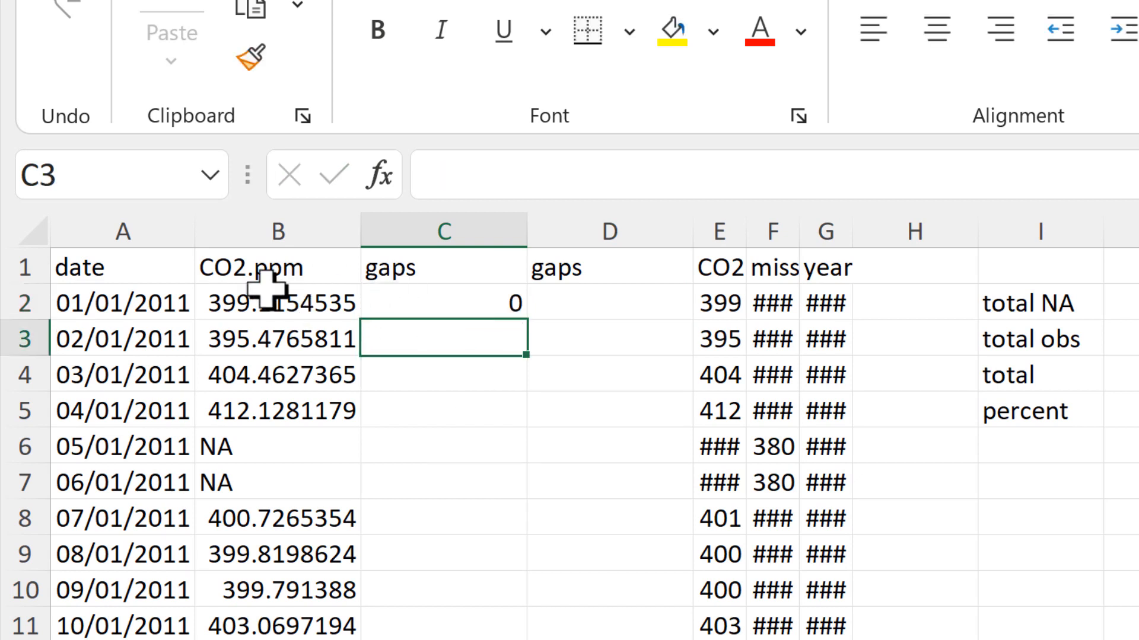
Enter the formula =IF(B3="NA",C2+1,0) in C3 to count consecutive missing values.
left_click(287, 297)
left_click(405, 334)
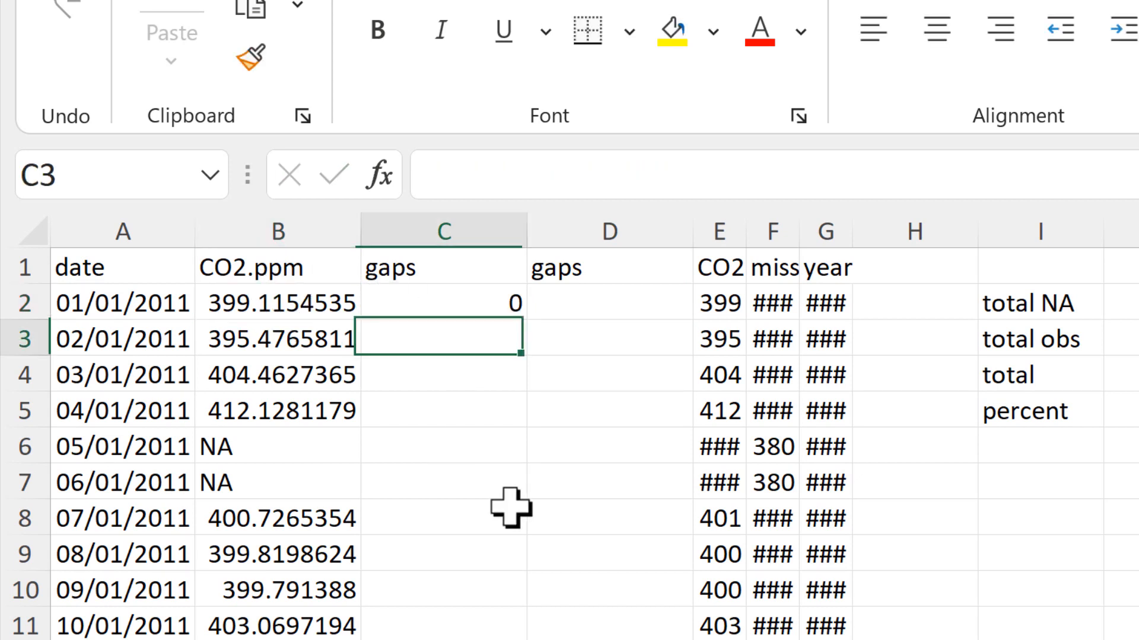
type("=")
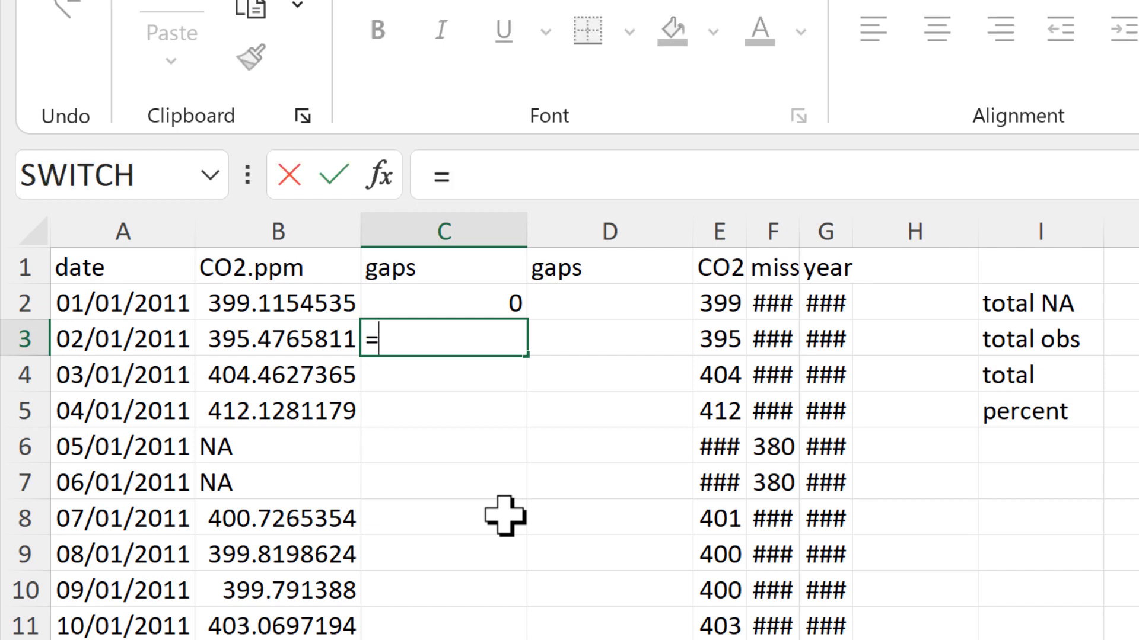
type("if")
key("Tab")
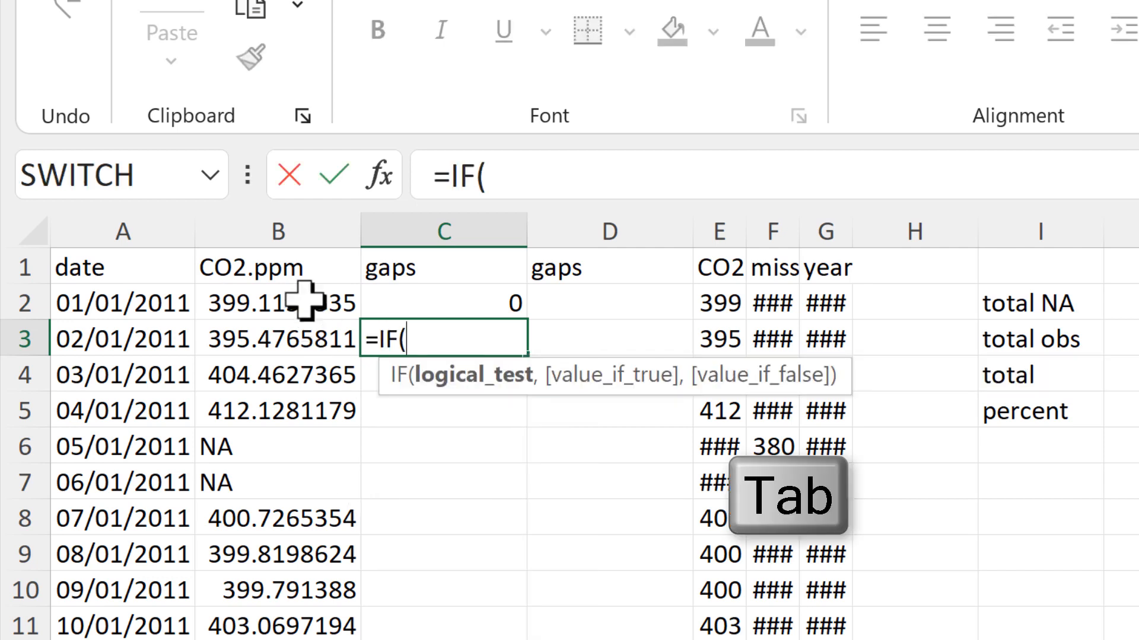
left_click(301, 332)
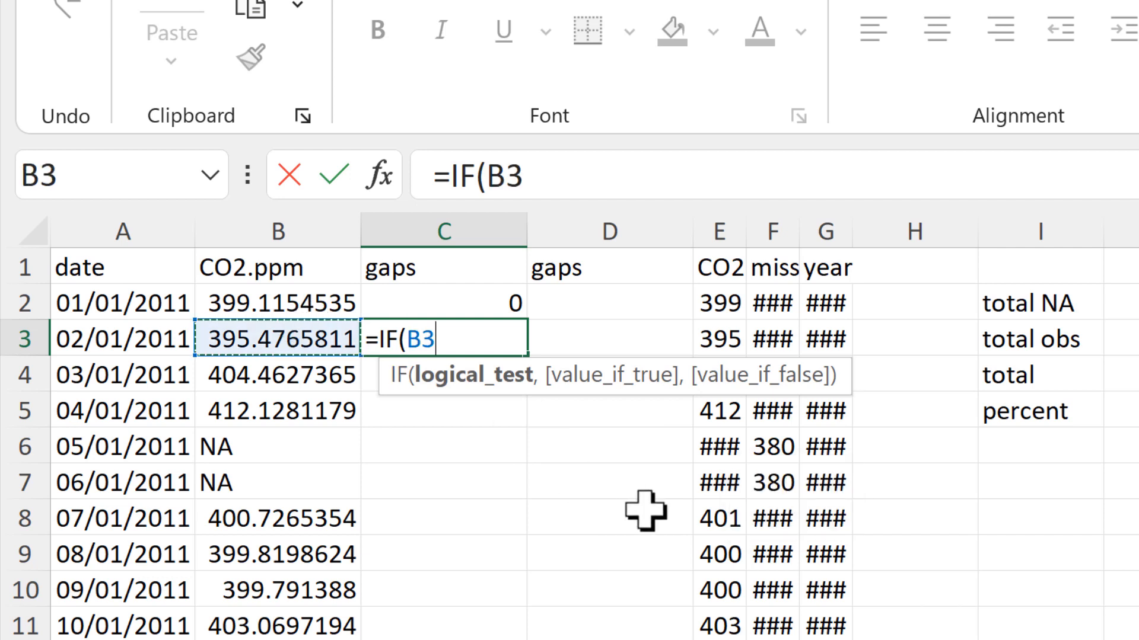
type("=")
type("\"NA")
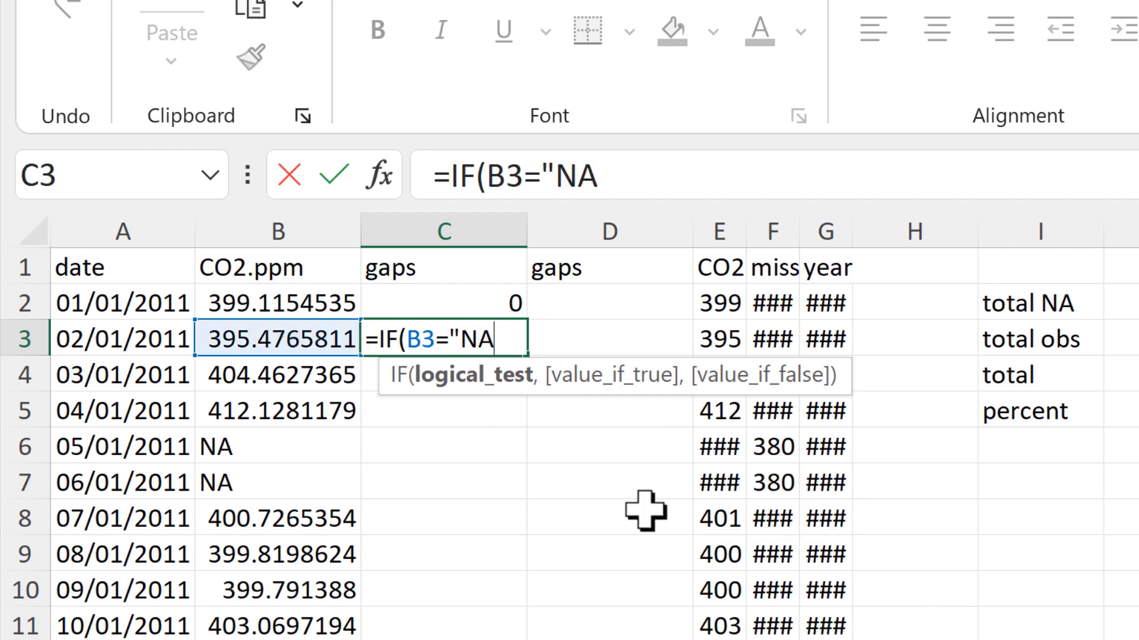
type("\",")
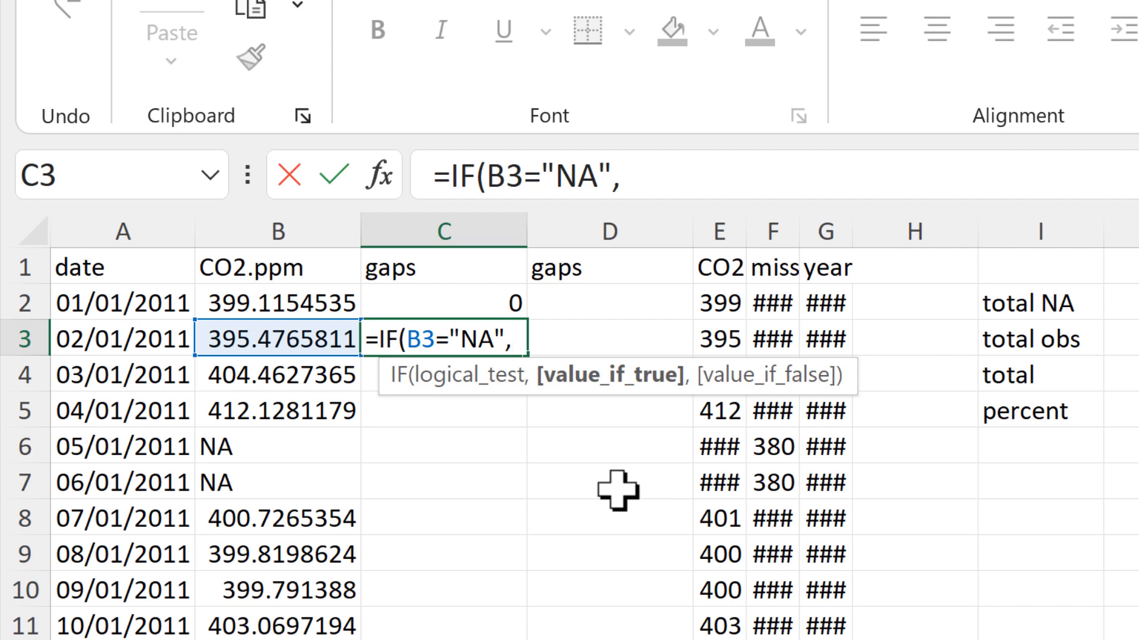
left_click(447, 302)
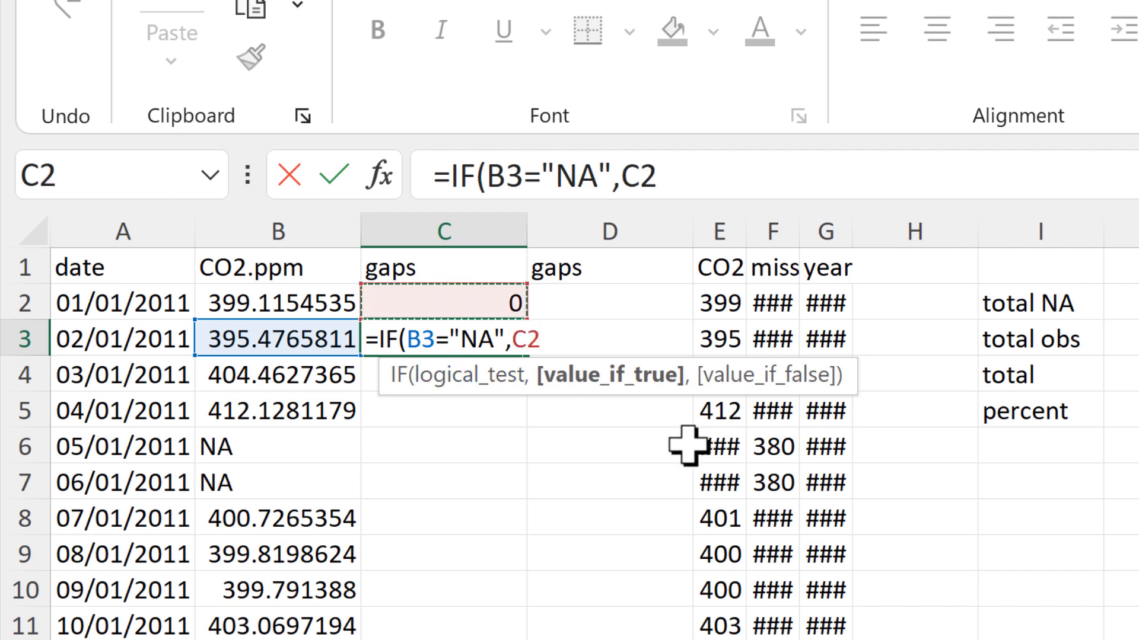
type("+1,)")
key("Left")
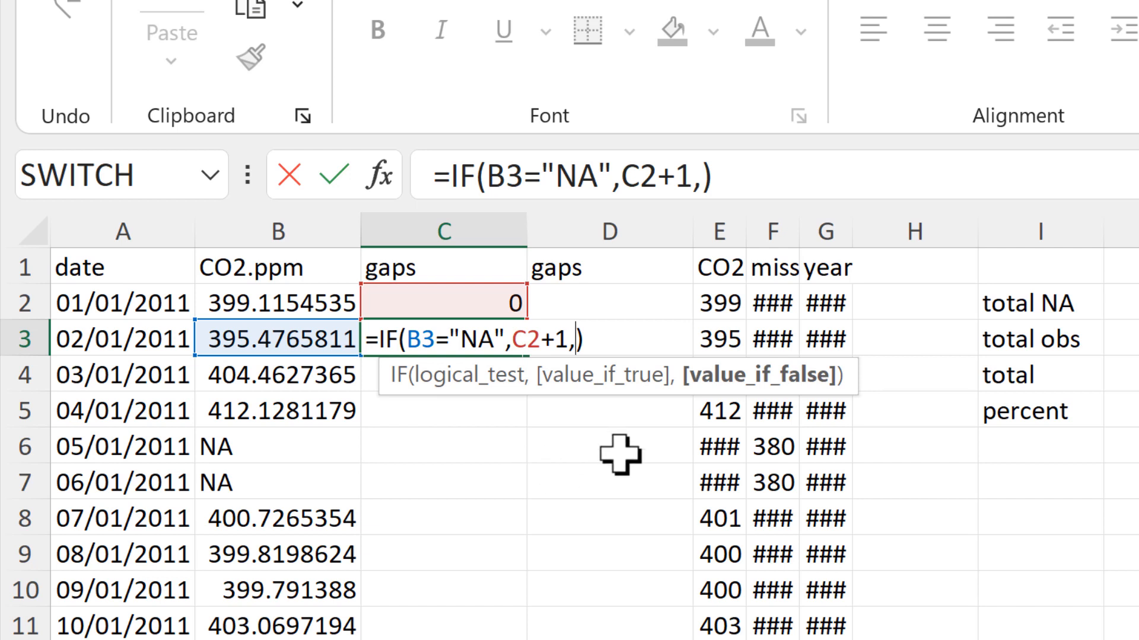
type("0")
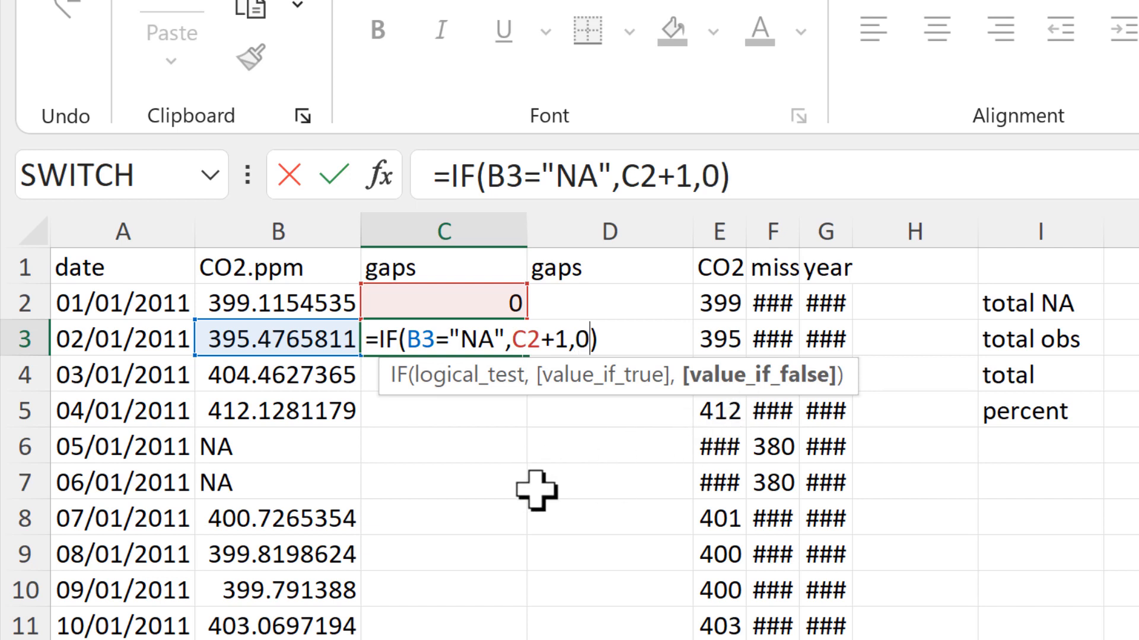
key("Return")
Fill the C3 formula down the first gaps column and check the copied formula in C6.
left_click(482, 348)
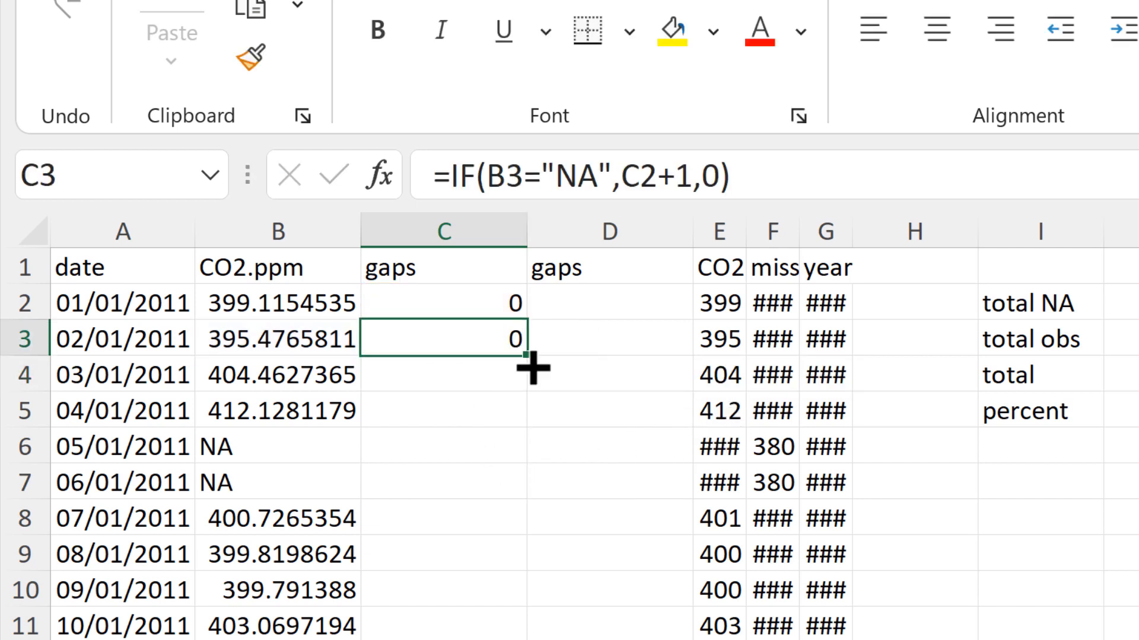
double_click(532, 368)
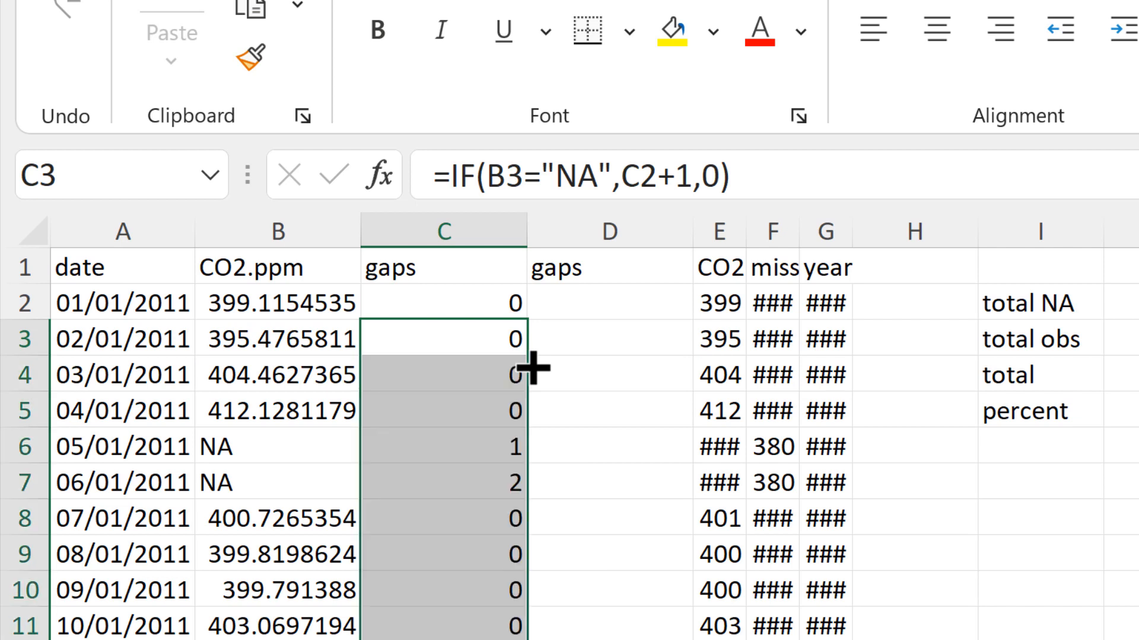
left_click(471, 346)
left_click(469, 440)
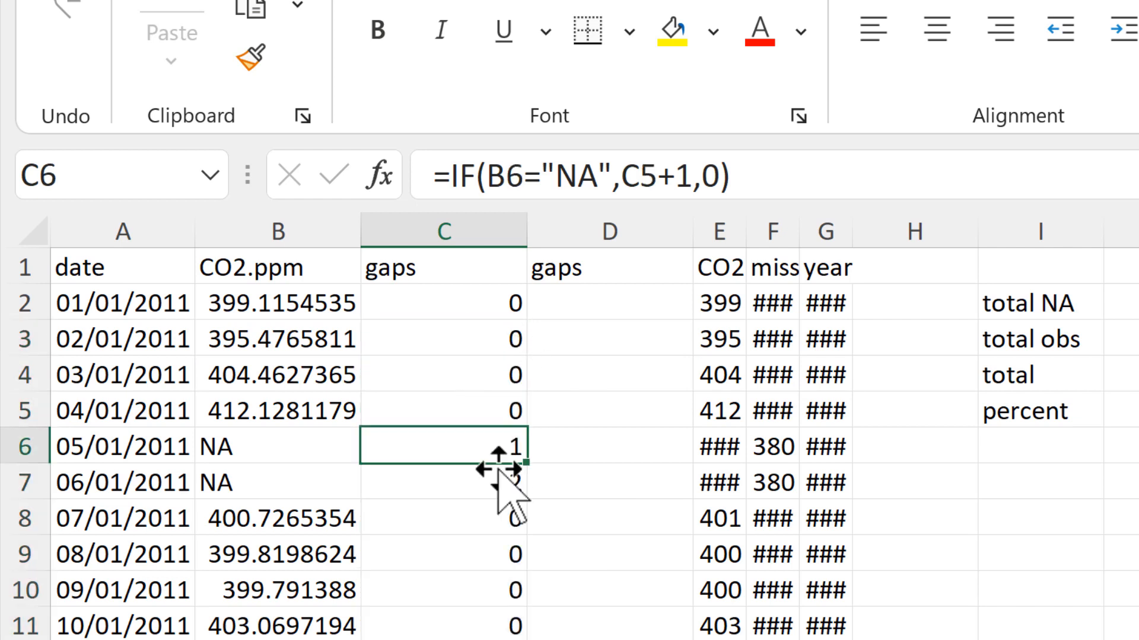
Check which cells the copied counting formulas in C6 and C7 refer to, and view the formulas in C8 and C9.
left_click(816, 176)
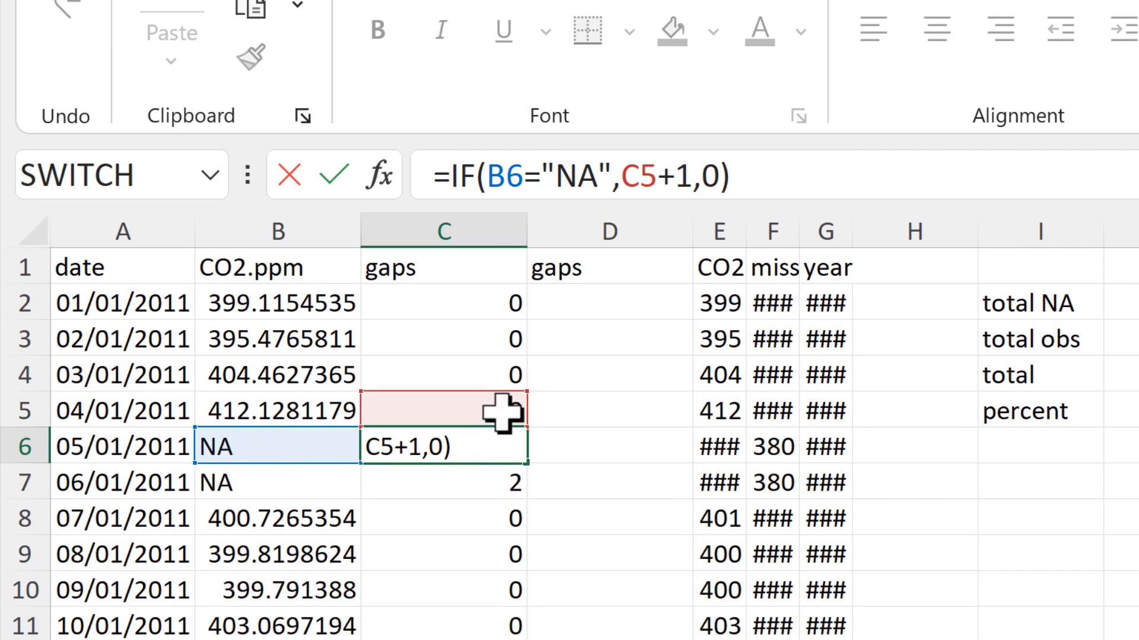
key("Return")
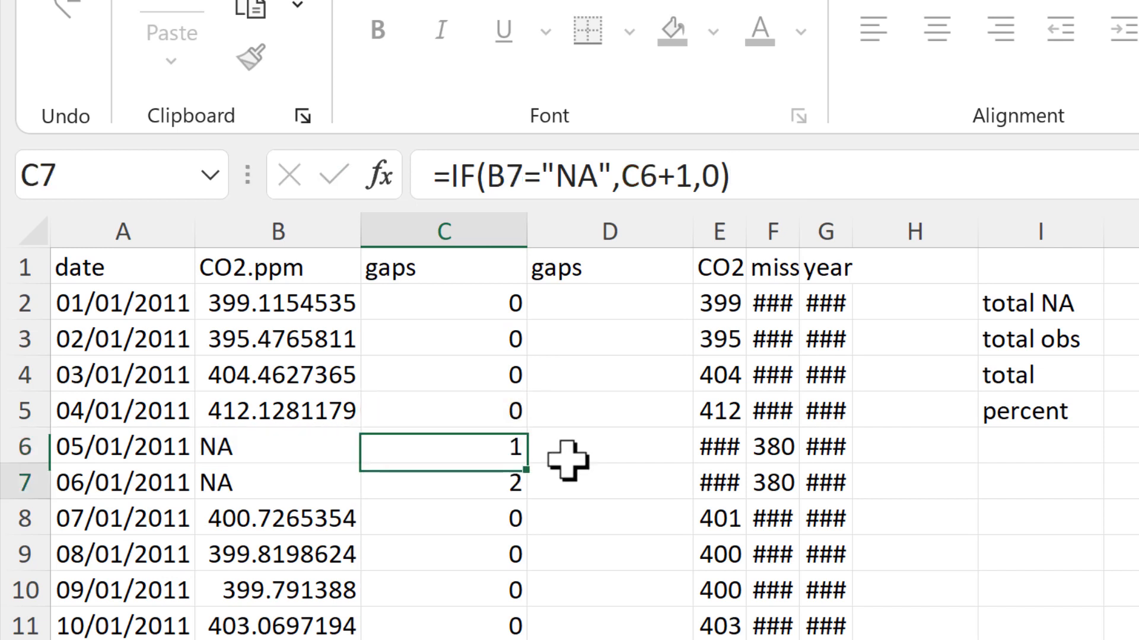
left_click(762, 178)
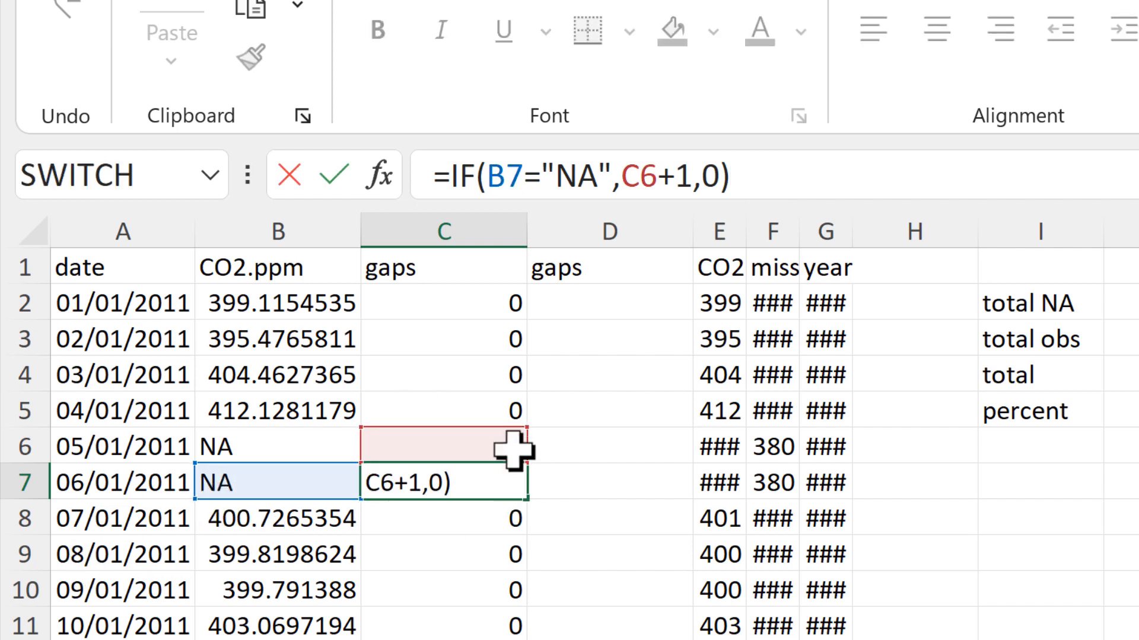
key("Return")
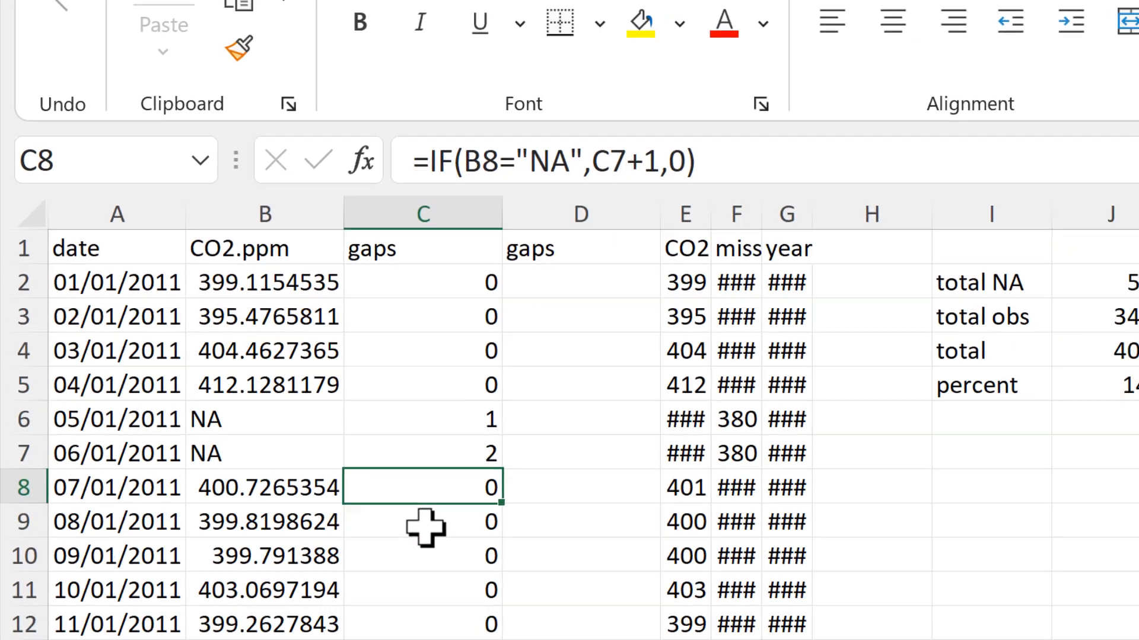
left_click(426, 522)
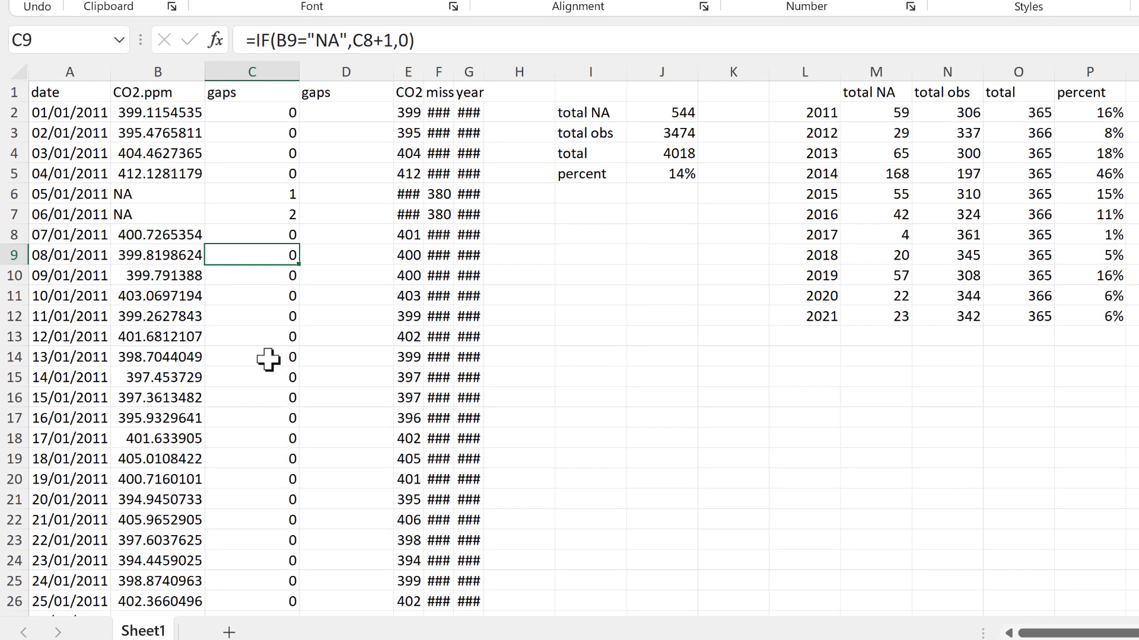
Examine the running count in the first gaps column through the March–April 2011 gap, from C82 to C118.
scroll(261, 312, "down", 11)
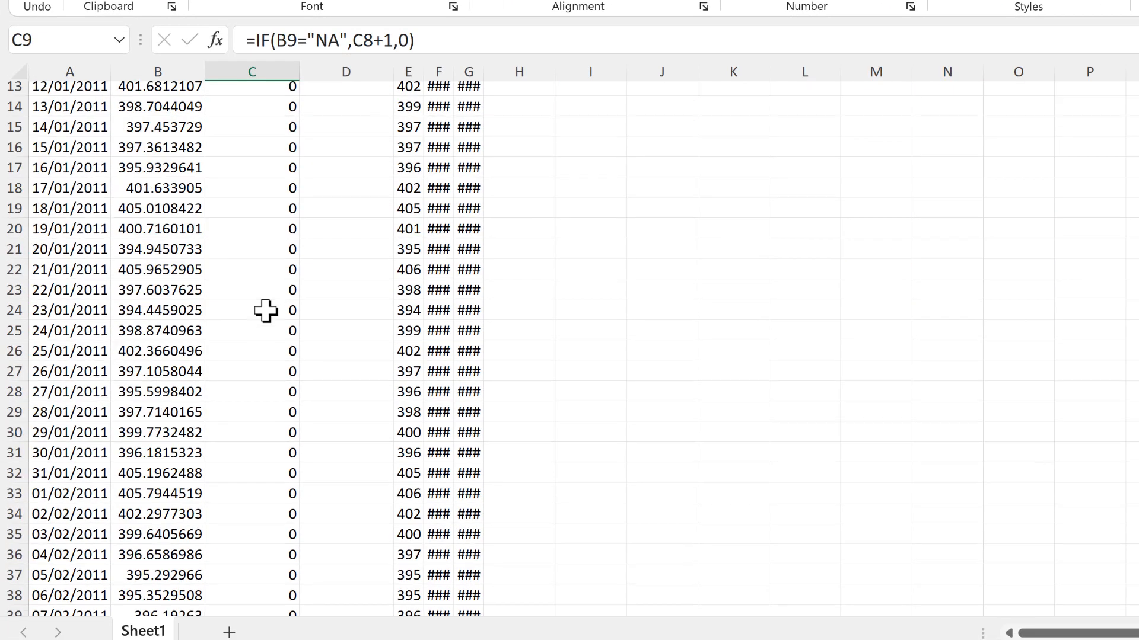
scroll(266, 311, "down", 6)
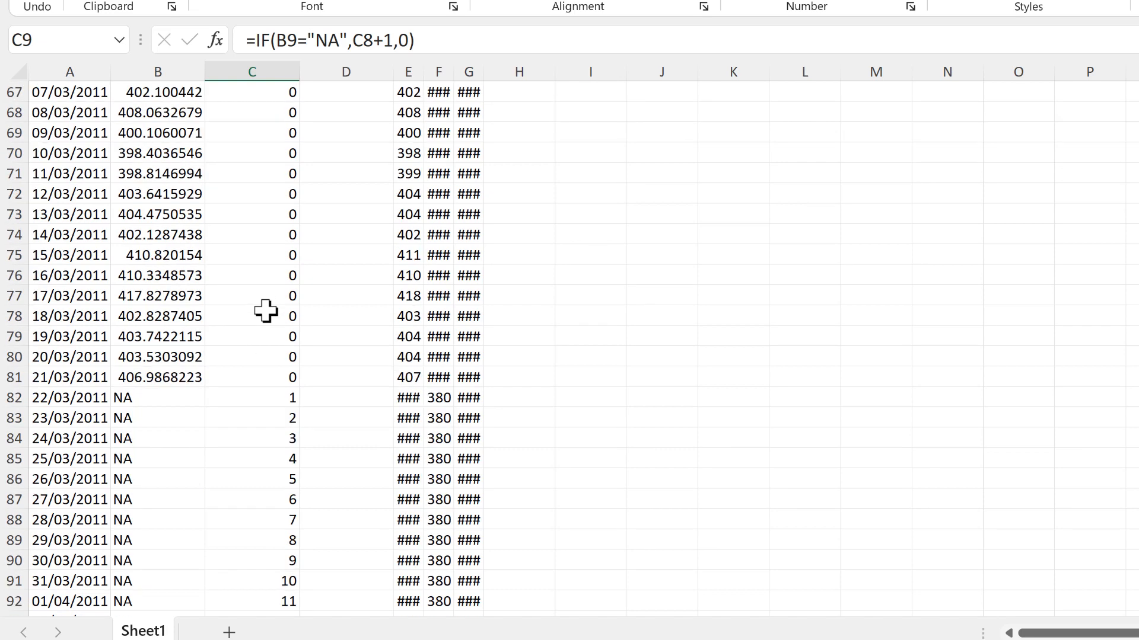
left_click(275, 221)
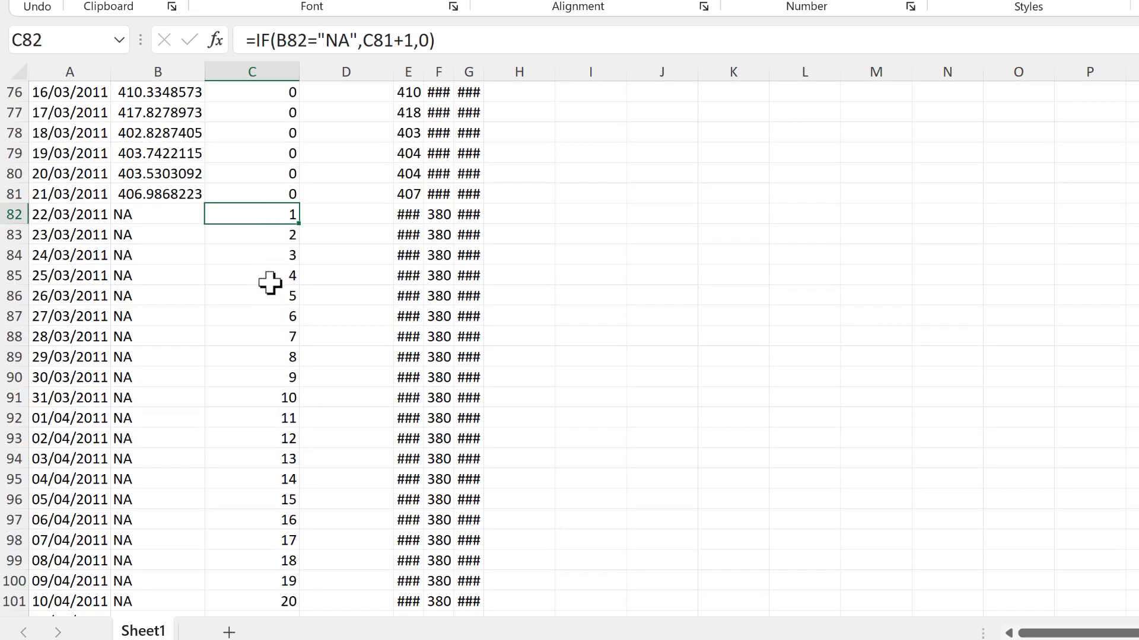
scroll(268, 283, "down", 5)
scroll(262, 305, "down", 4)
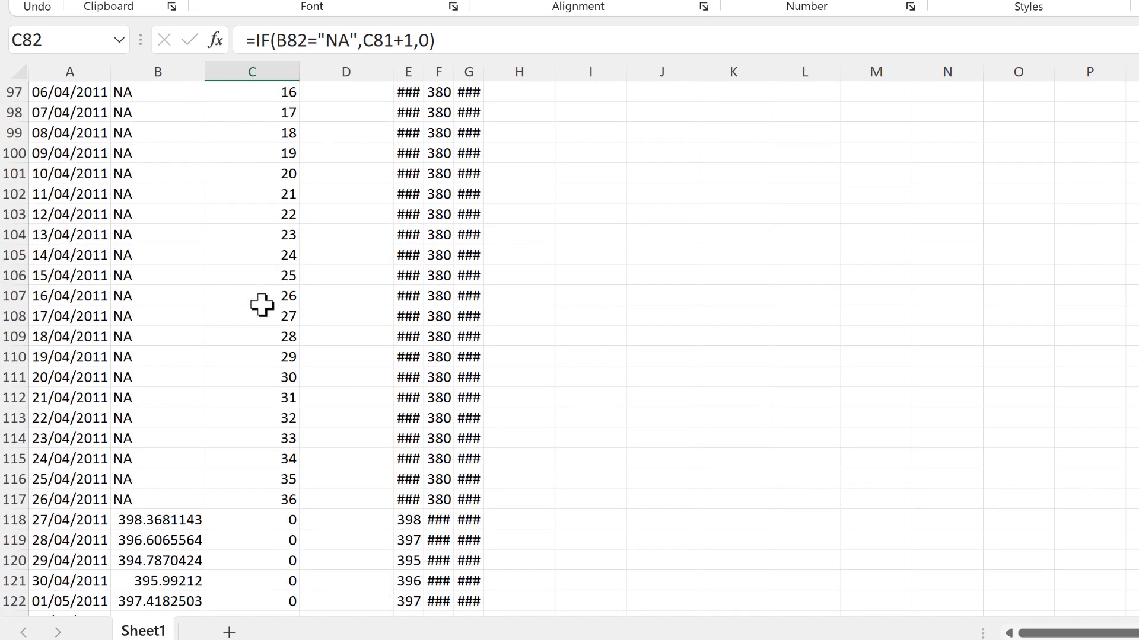
left_click(268, 375)
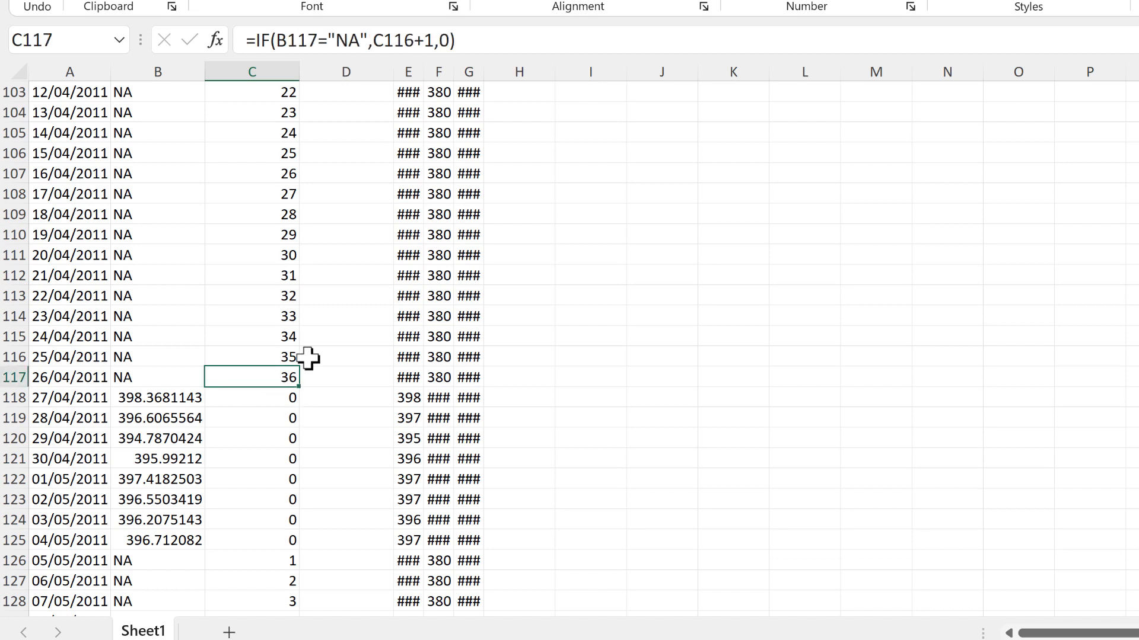
left_click(251, 404)
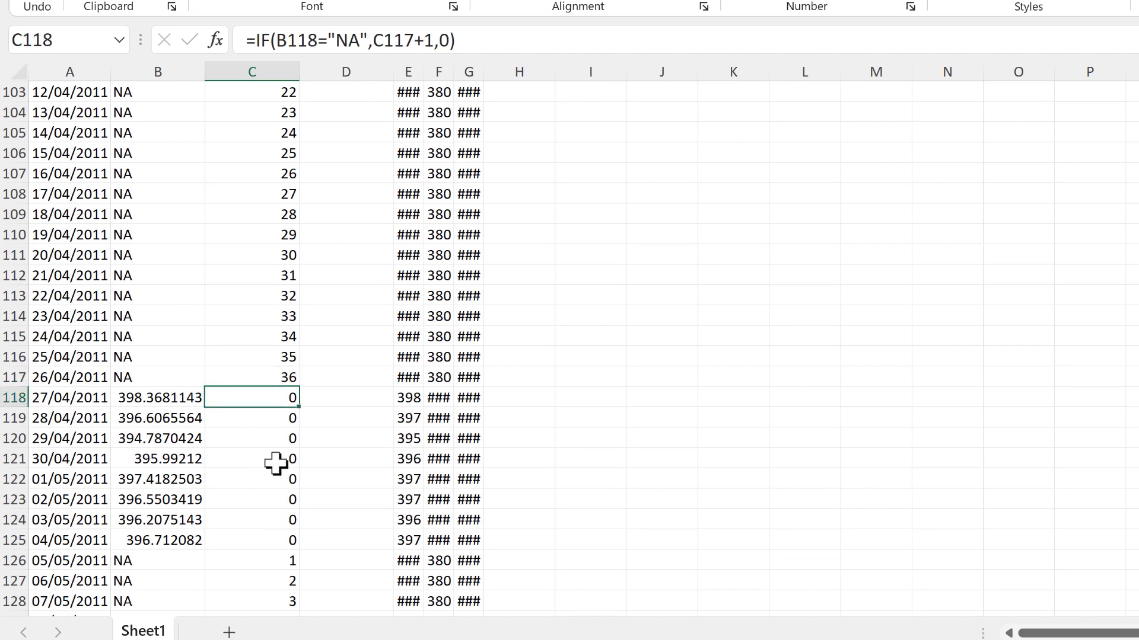
Review the first gaps column and compare the NA values in B6:B7 with the counts in C6 and C7.
scroll(276, 463, "up", 20)
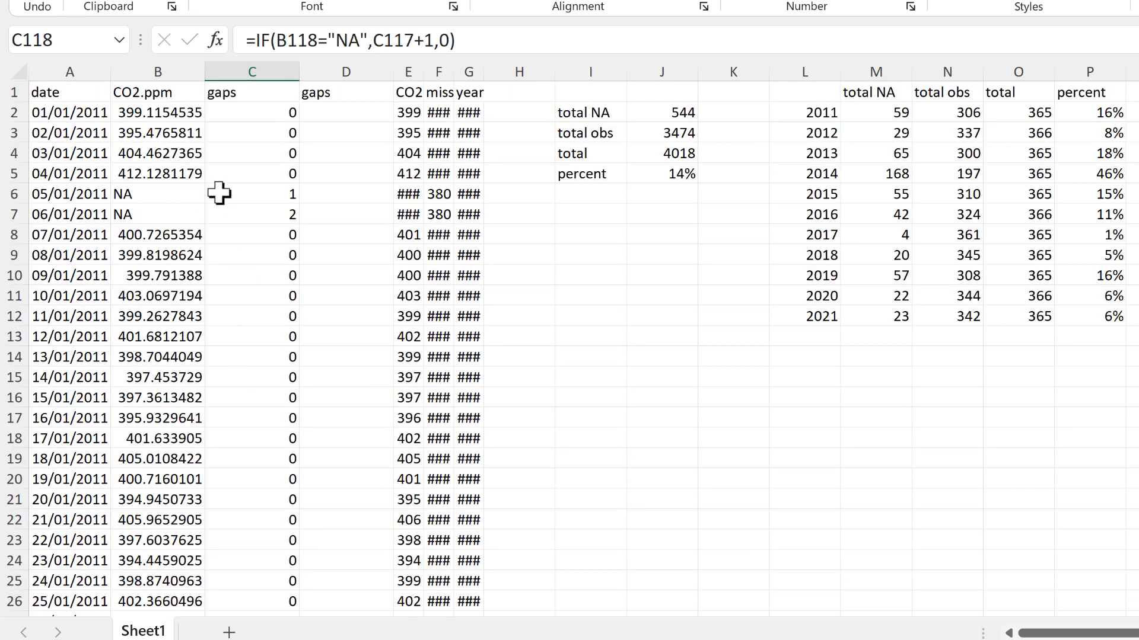
left_click(244, 152)
left_click(249, 71)
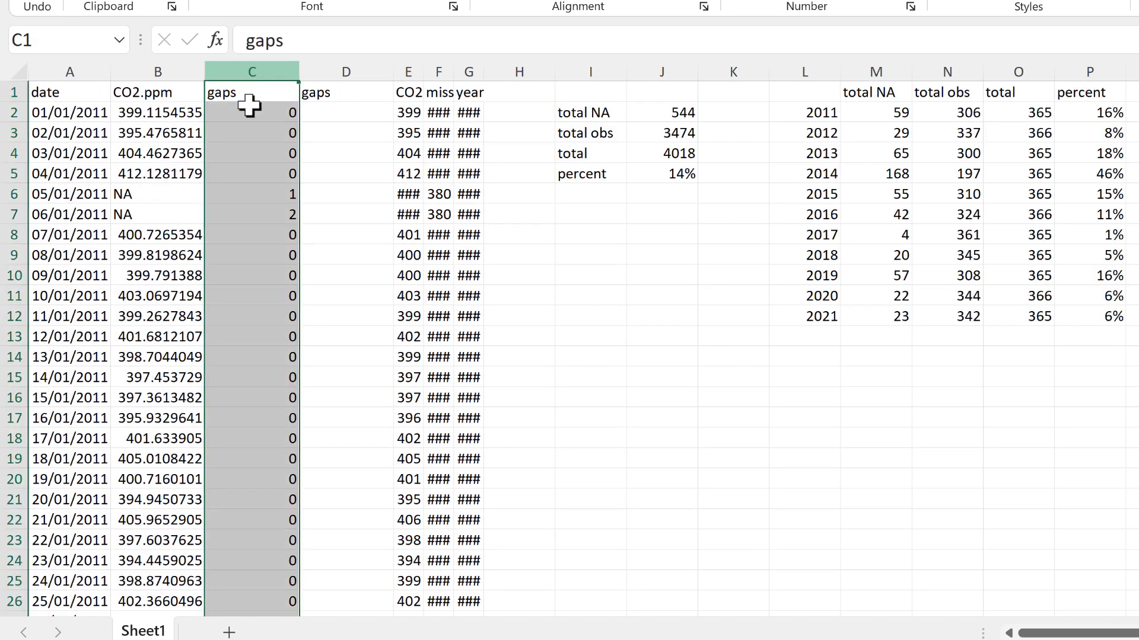
left_click(253, 193)
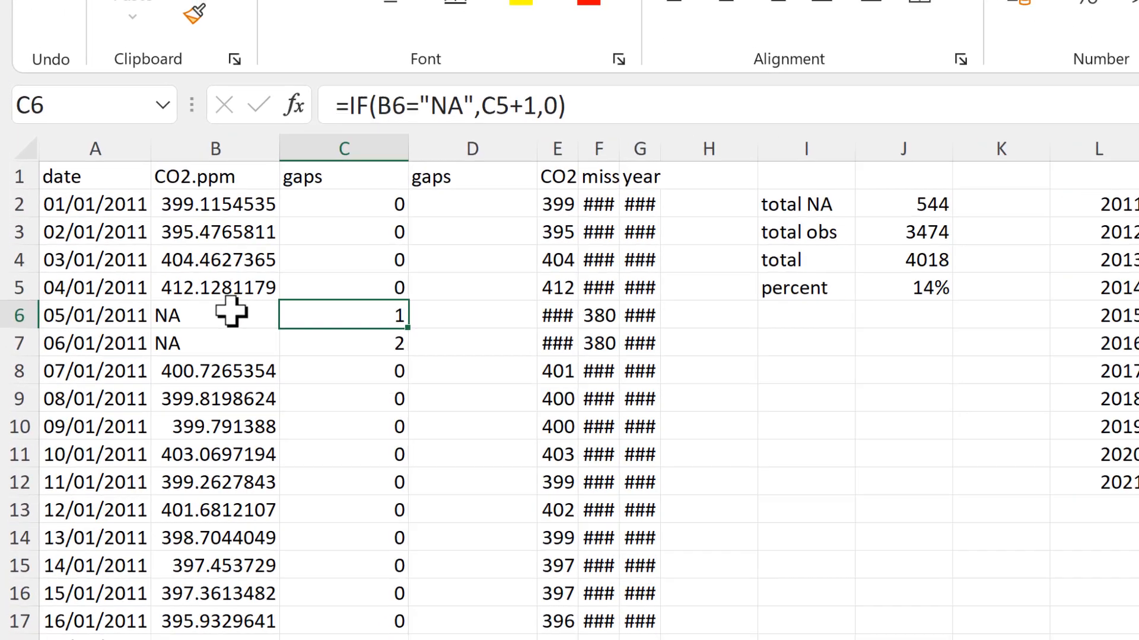
left_click_drag(167, 193, 171, 213)
left_click_drag(278, 438, 280, 436)
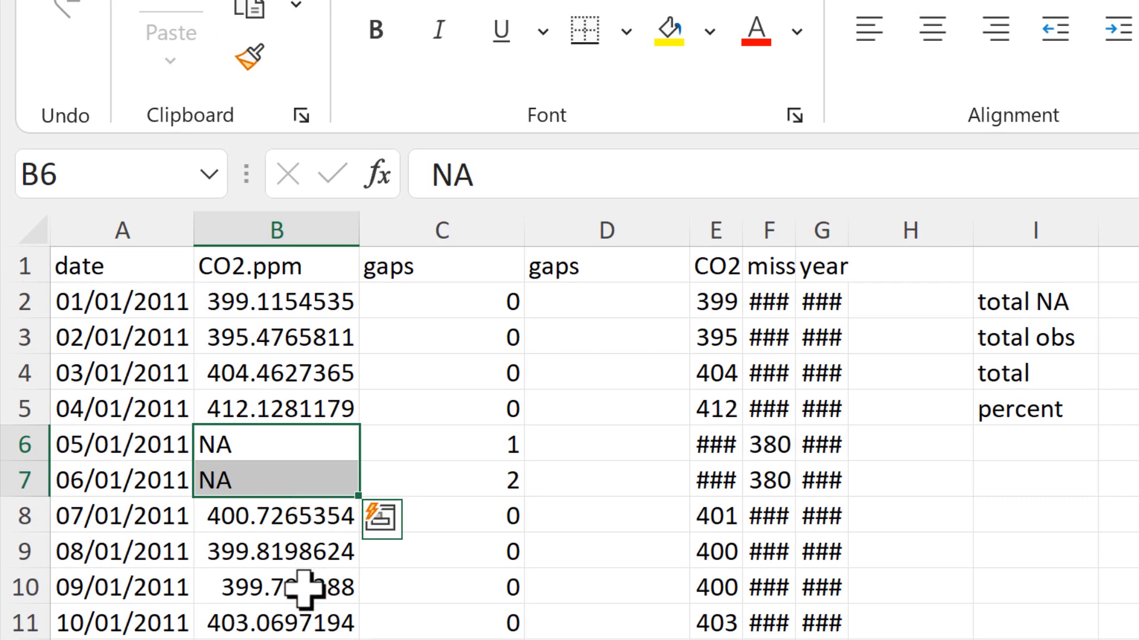
left_click(424, 448)
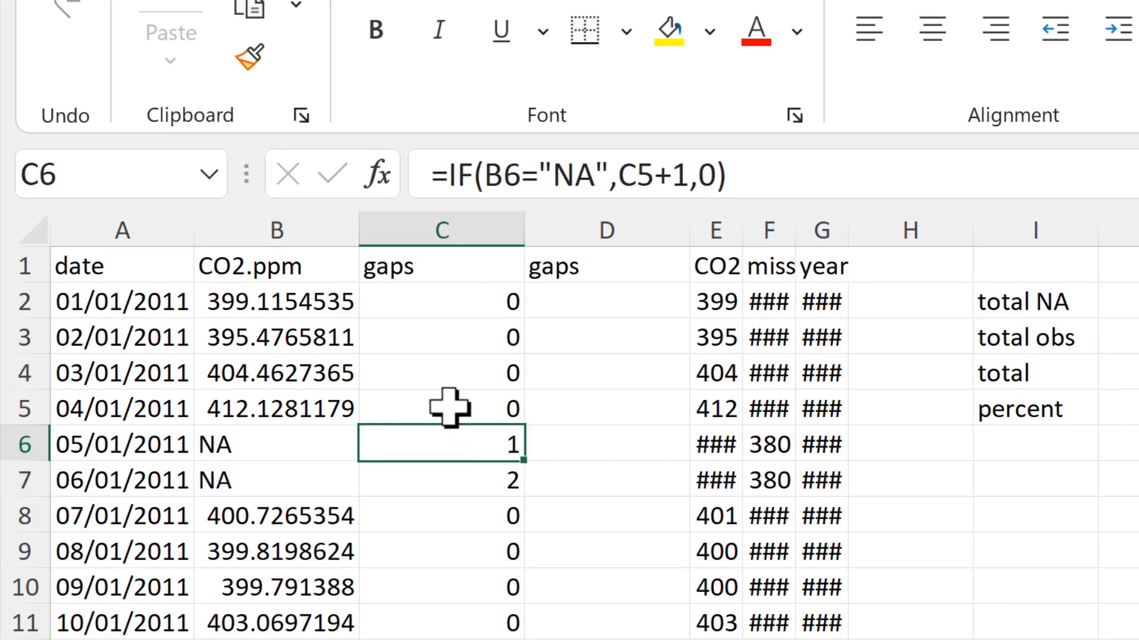
left_click(453, 478)
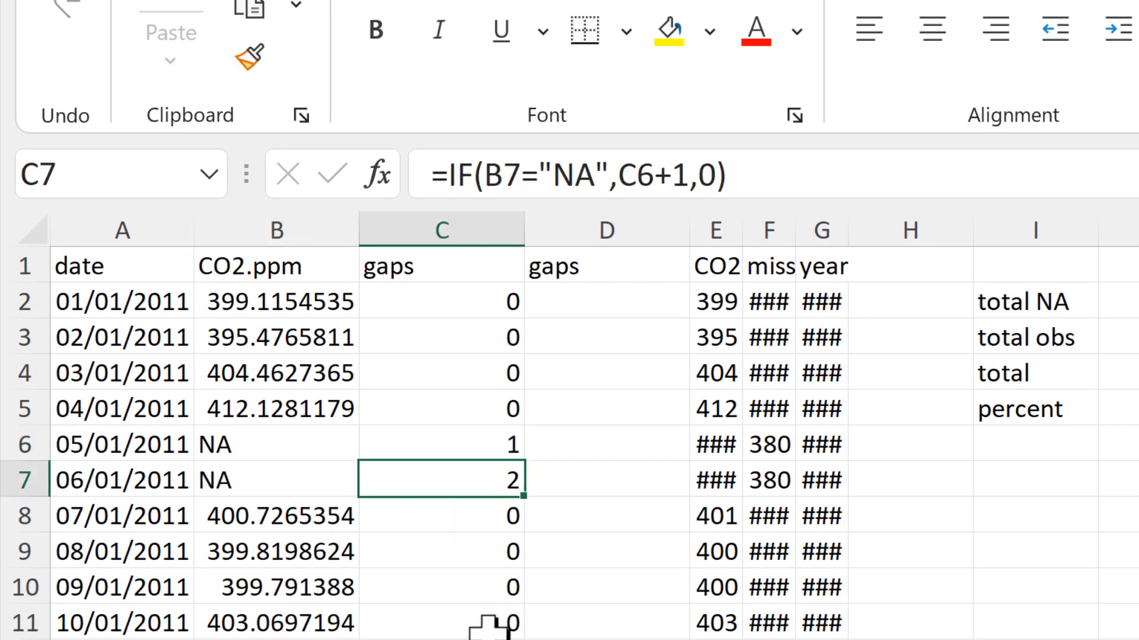
left_click(437, 444)
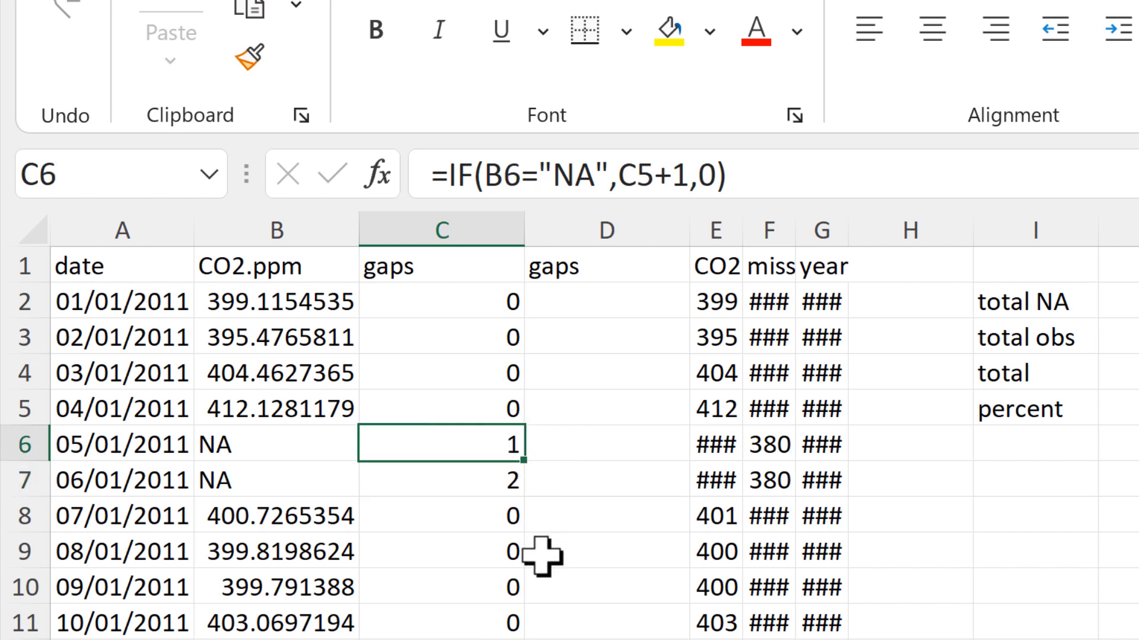
left_click(443, 488)
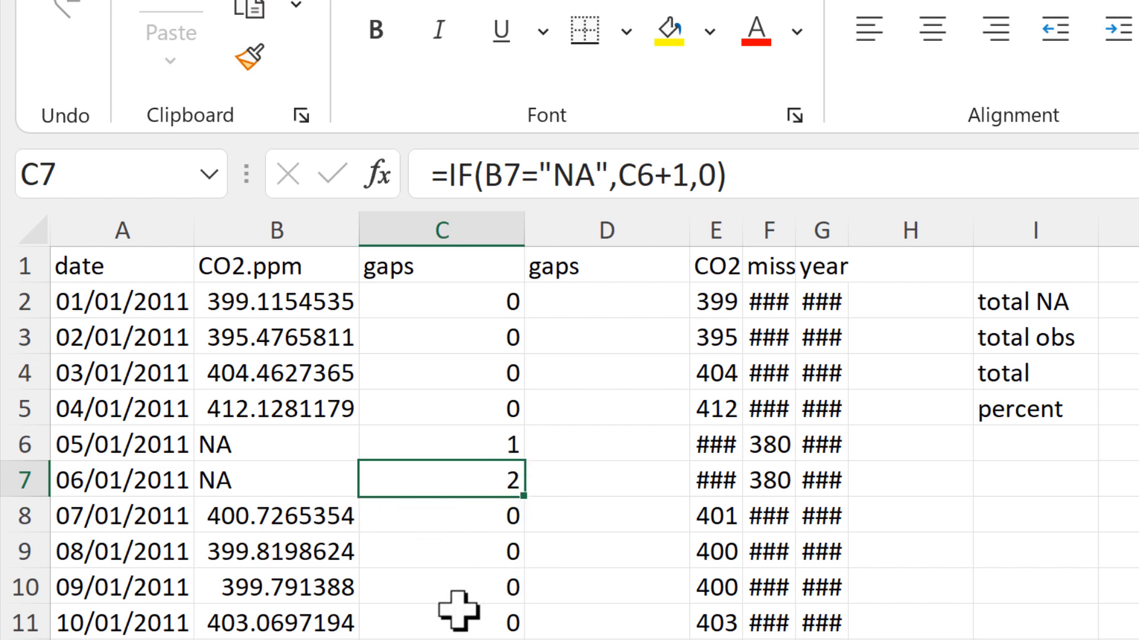
Enter the formula =C2-C3 in D2 and fill it down the second gaps column.
left_click(551, 302)
type("=")
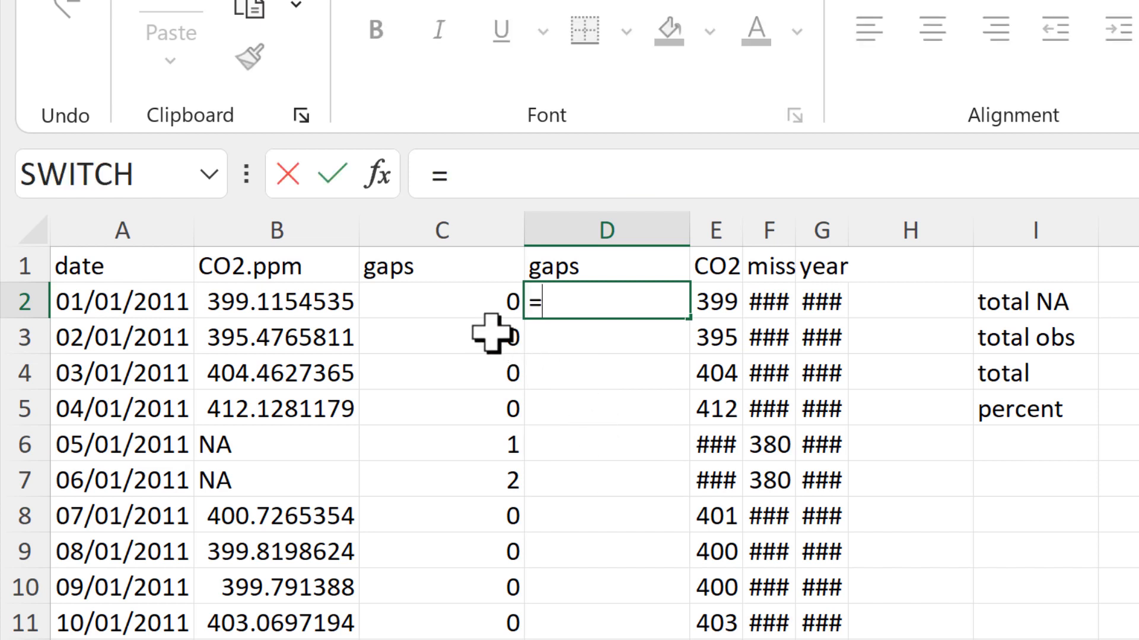
left_click(471, 312)
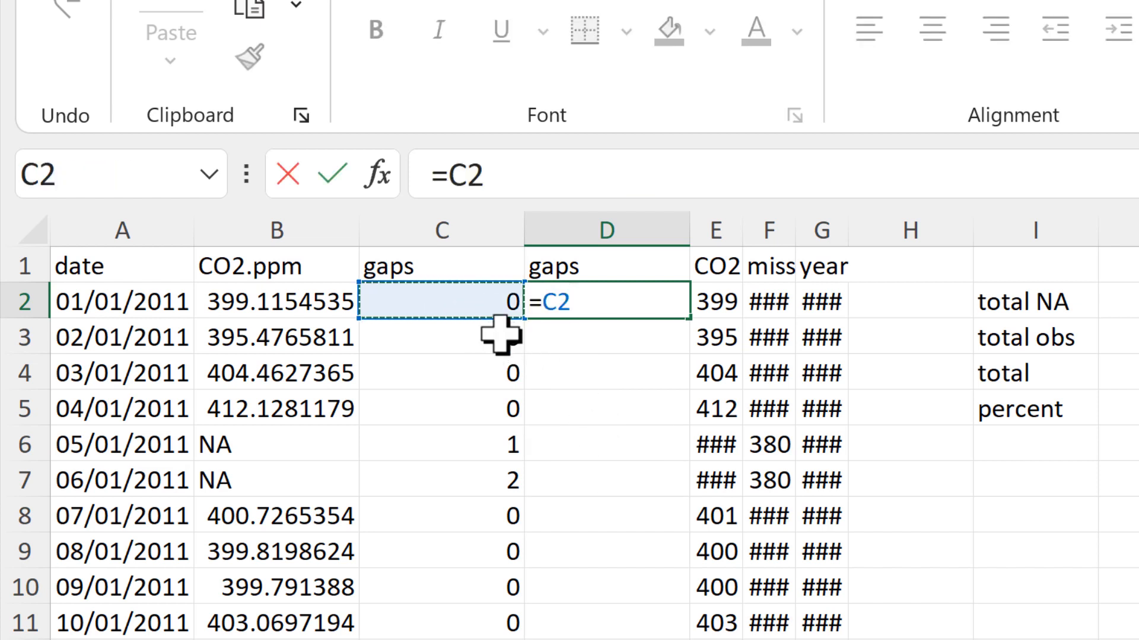
type("-")
left_click(483, 341)
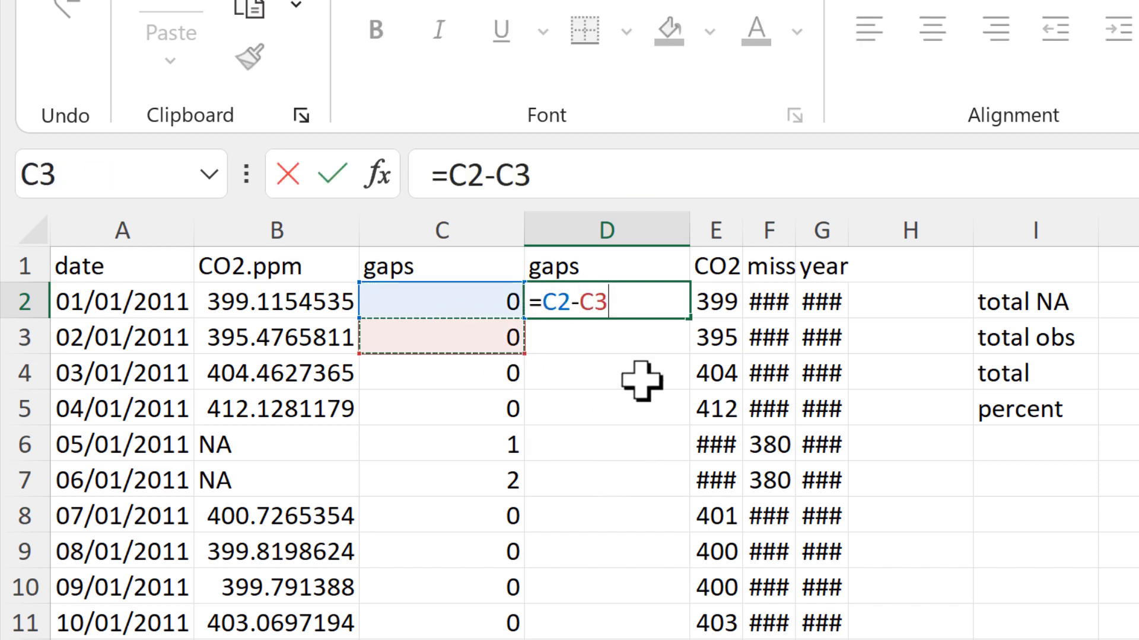
key("Return")
left_click(635, 300)
double_click(687, 320)
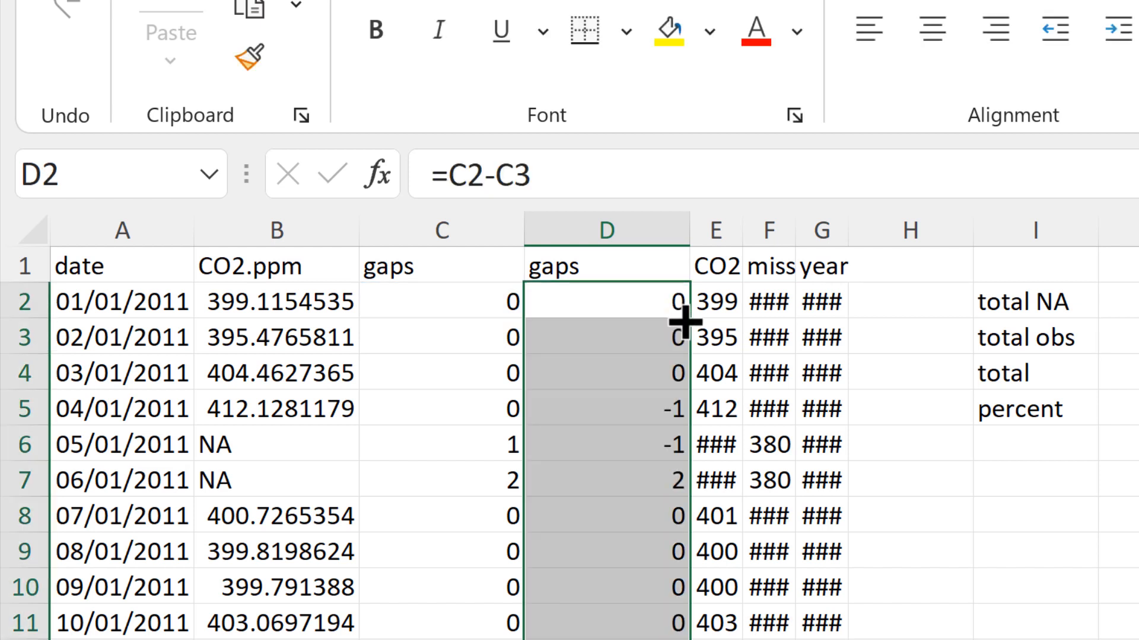
Check which cells the copied subtraction formulas in D5, D6 and D7 refer to.
left_click(610, 414)
left_click(585, 176)
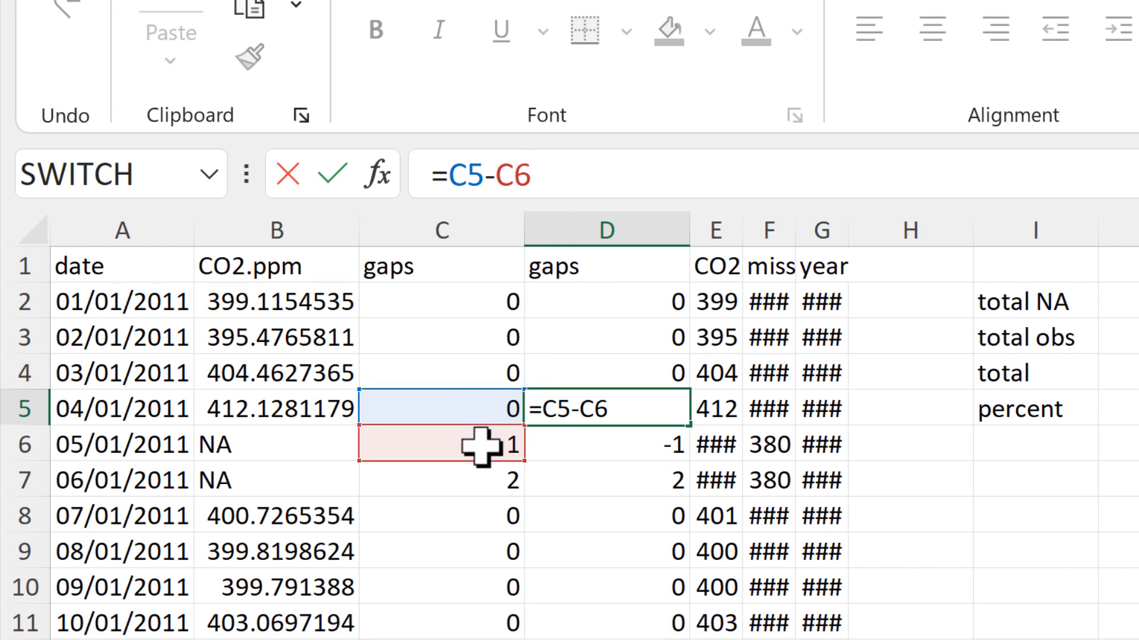
key("Return")
left_click(581, 172)
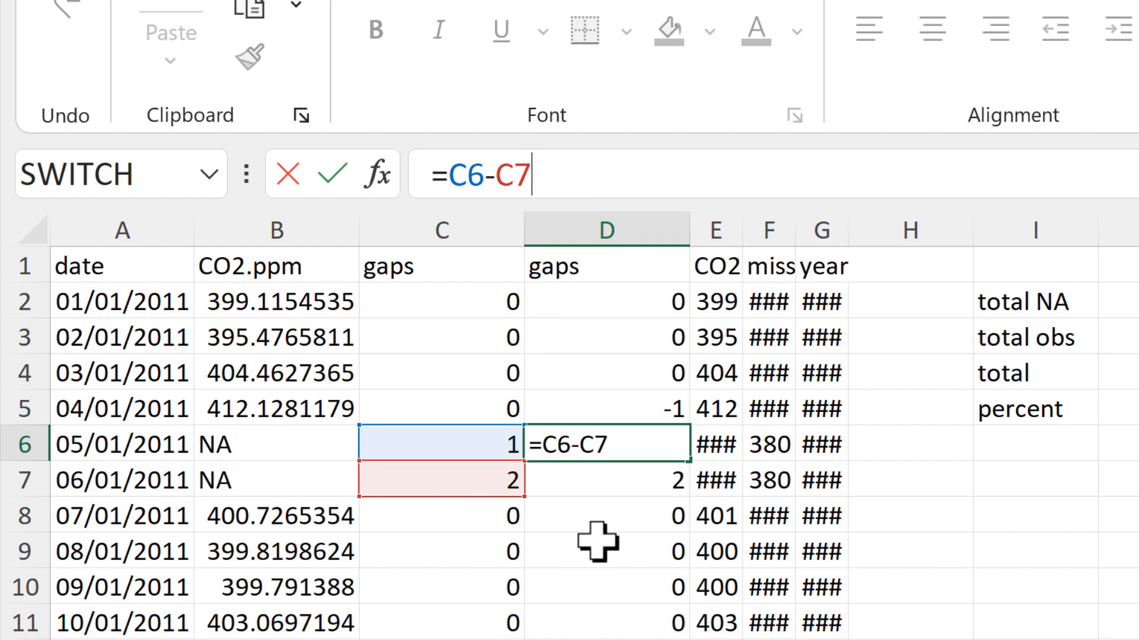
key("Return")
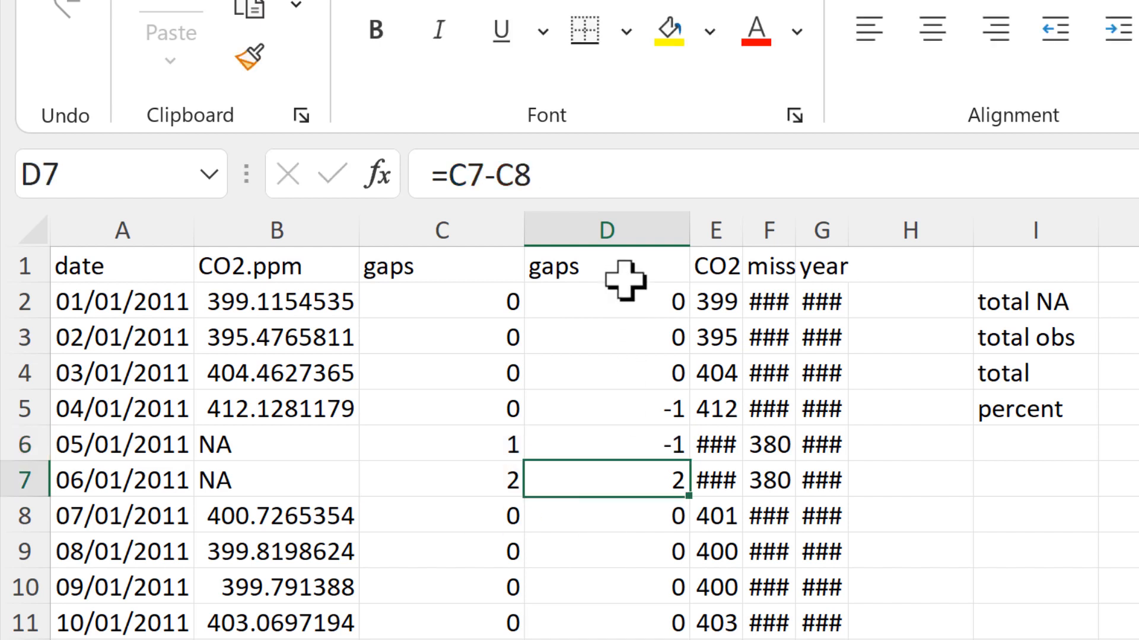
left_click(603, 173)
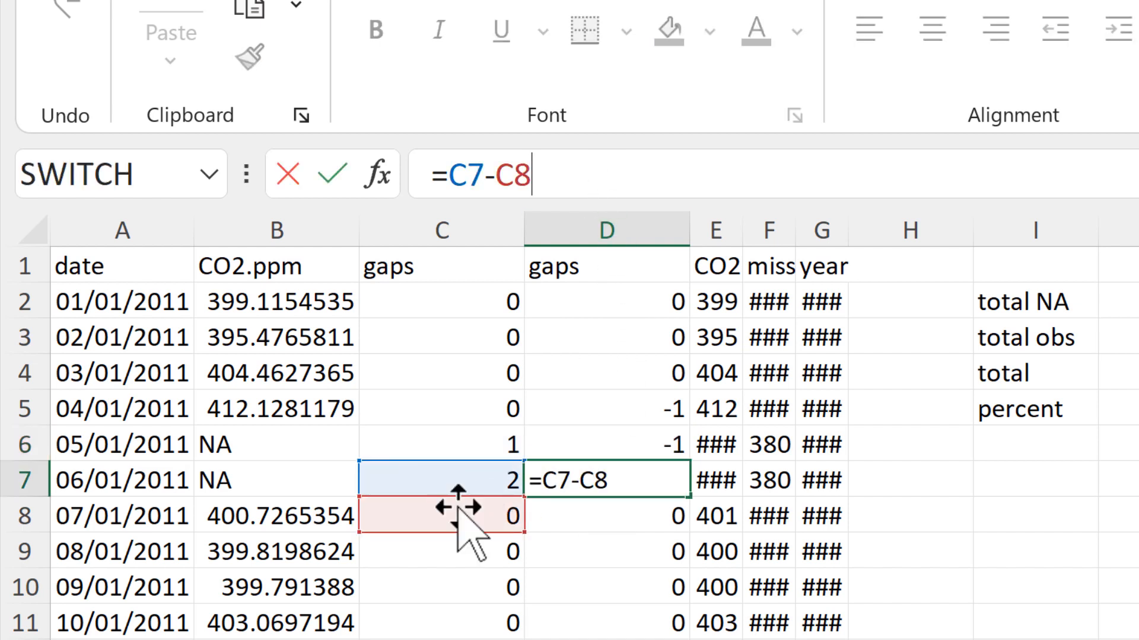
key("Return")
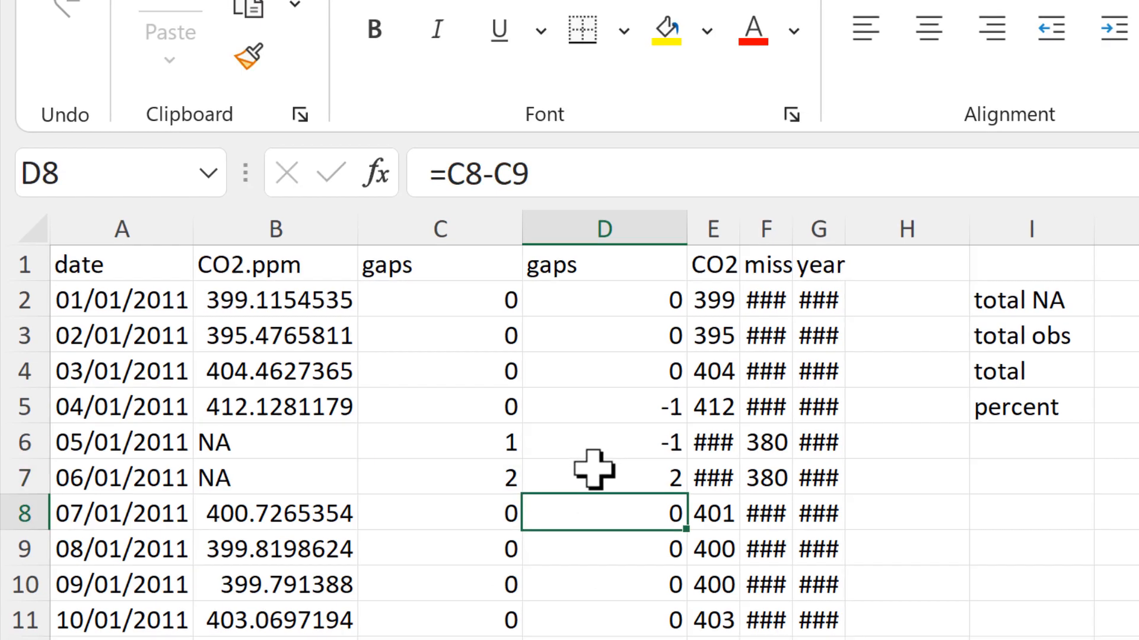
Examine the second gaps column from D7 down through the March–April 2011 gap, checking cells D117 and D115.
left_click(596, 472)
scroll(596, 475, "down", 3)
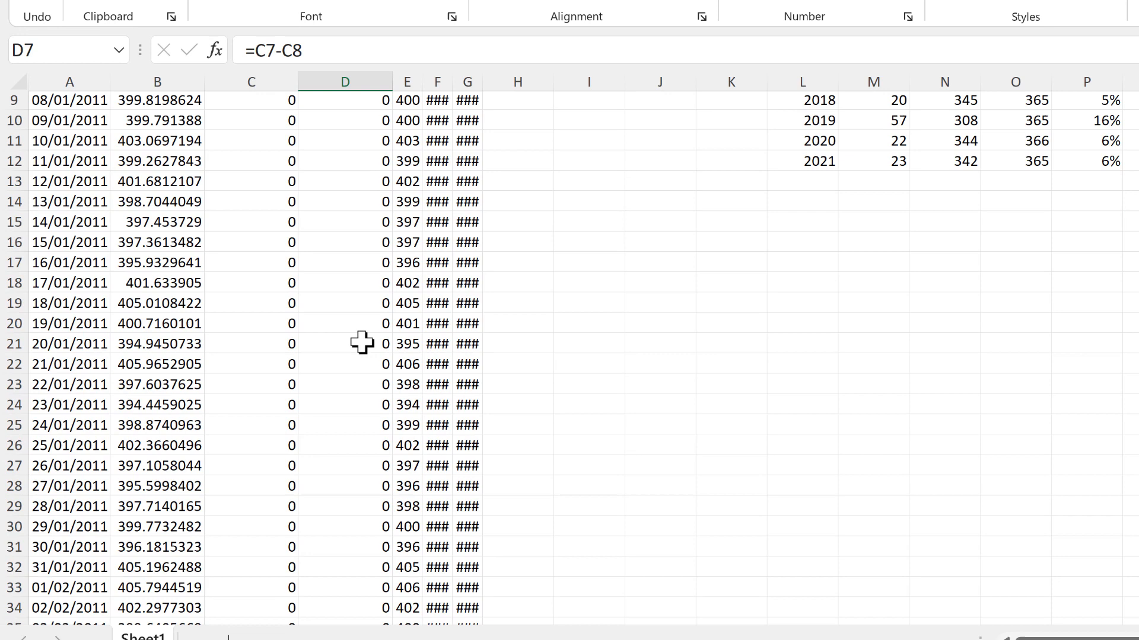
scroll(362, 343, "down", 20)
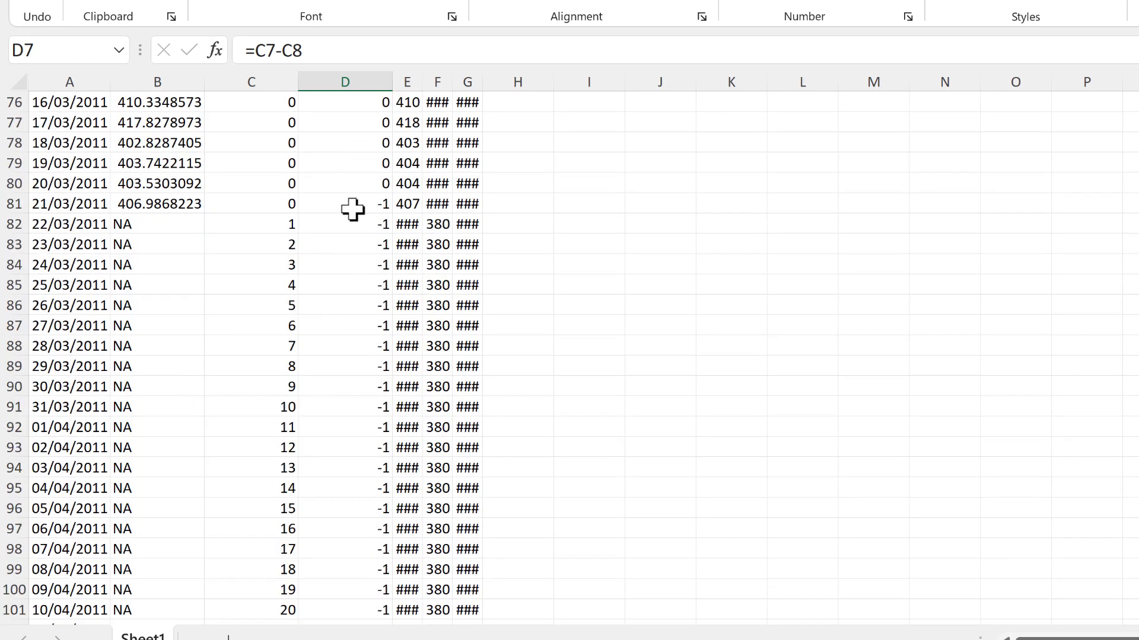
scroll(365, 302, "down", 2)
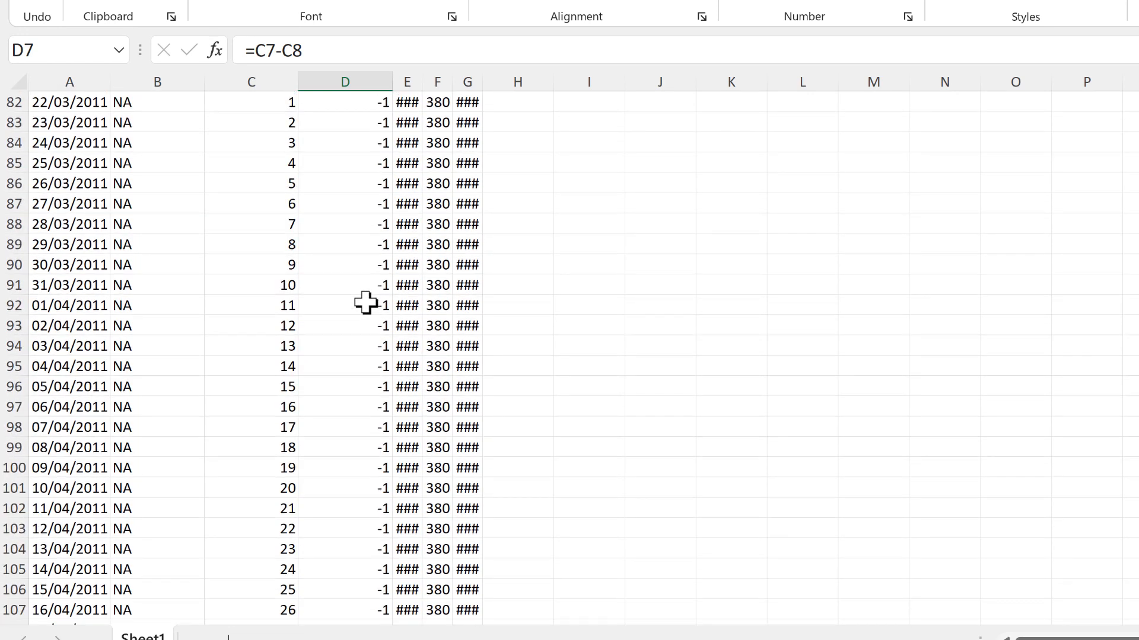
scroll(365, 302, "down", 4)
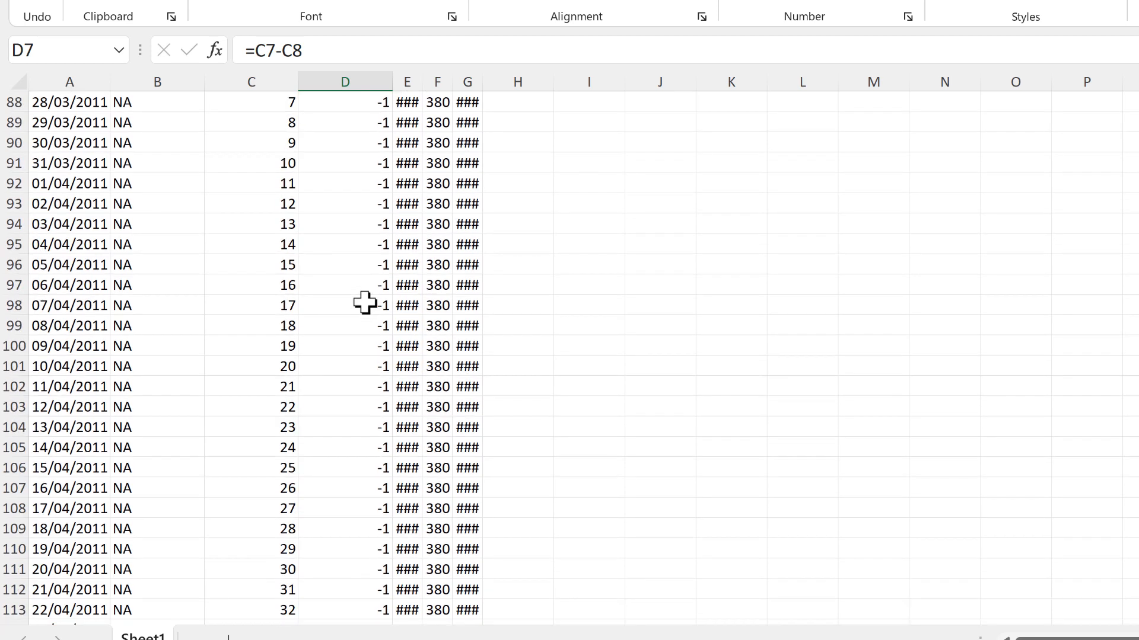
scroll(364, 303, "down", 4)
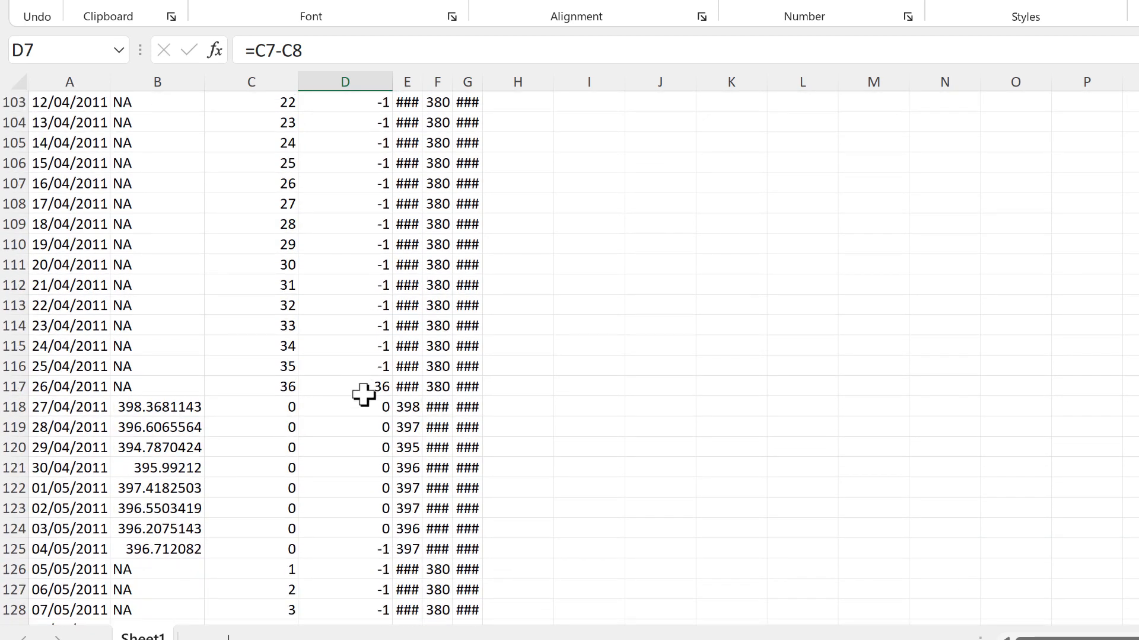
left_click(364, 392)
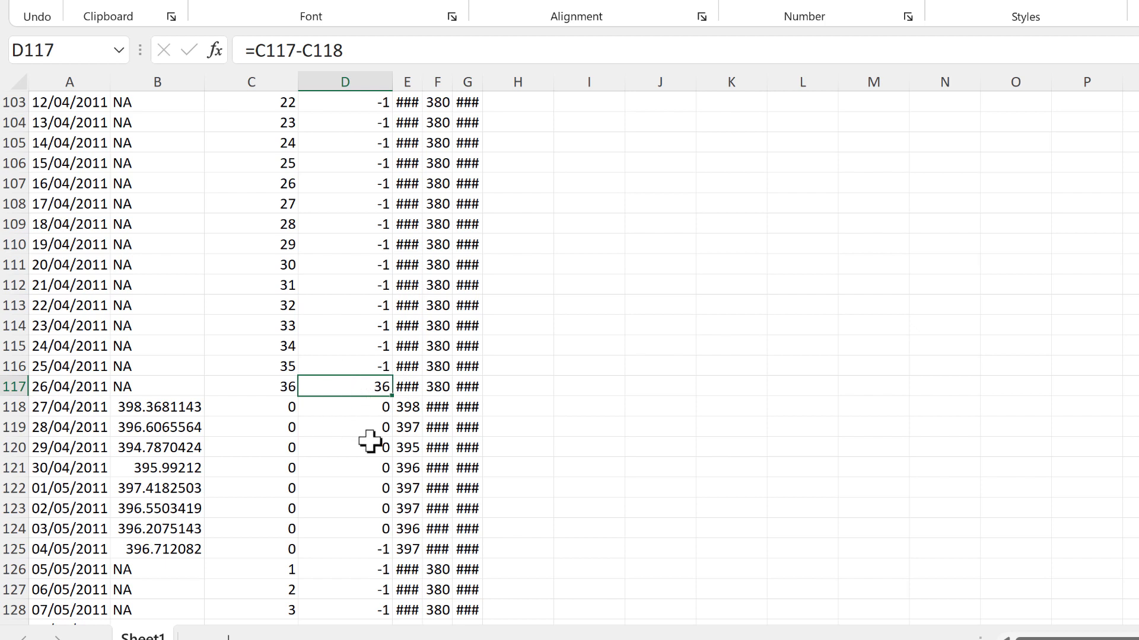
left_click(344, 350)
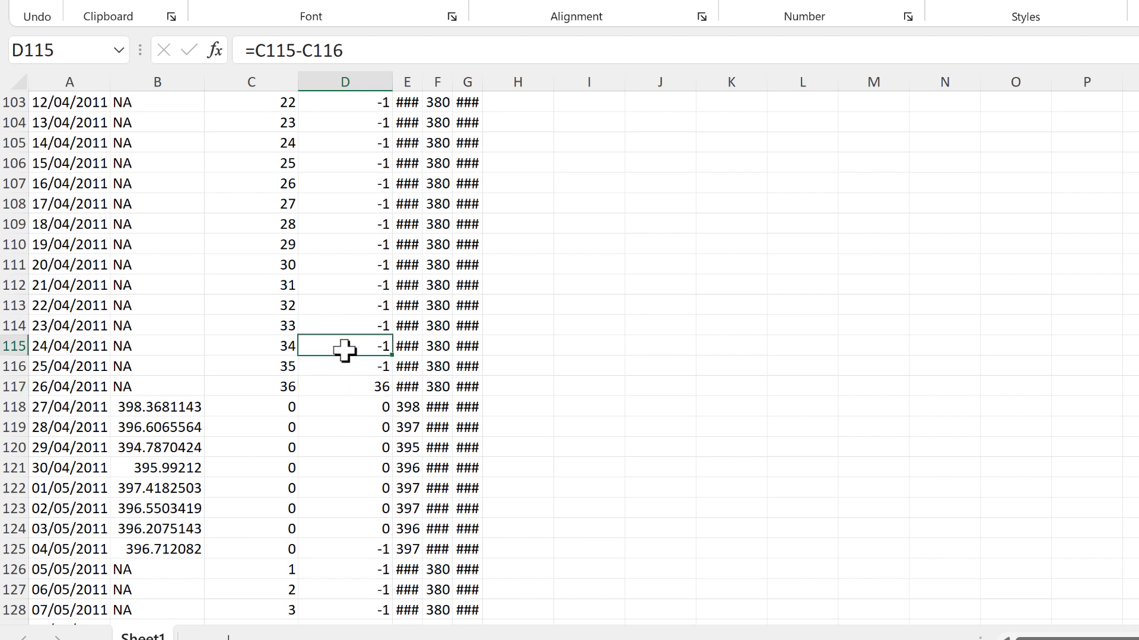
Change the formula in D2 of the second gaps column to =MAX(C2-C3,0).
key("ctrl+Up")
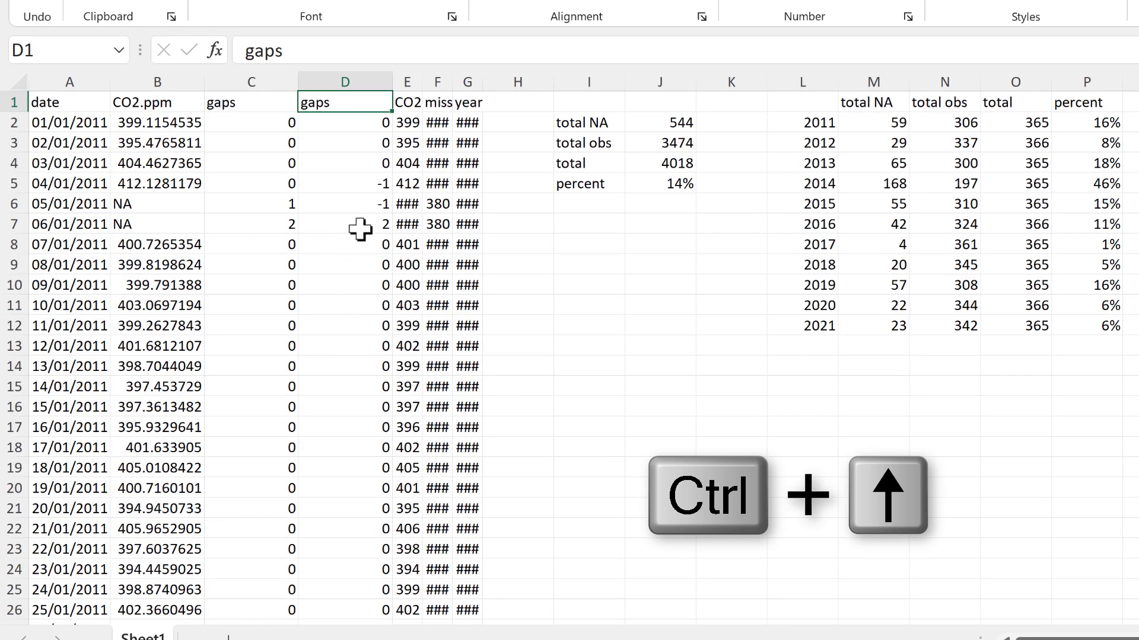
left_click(342, 189)
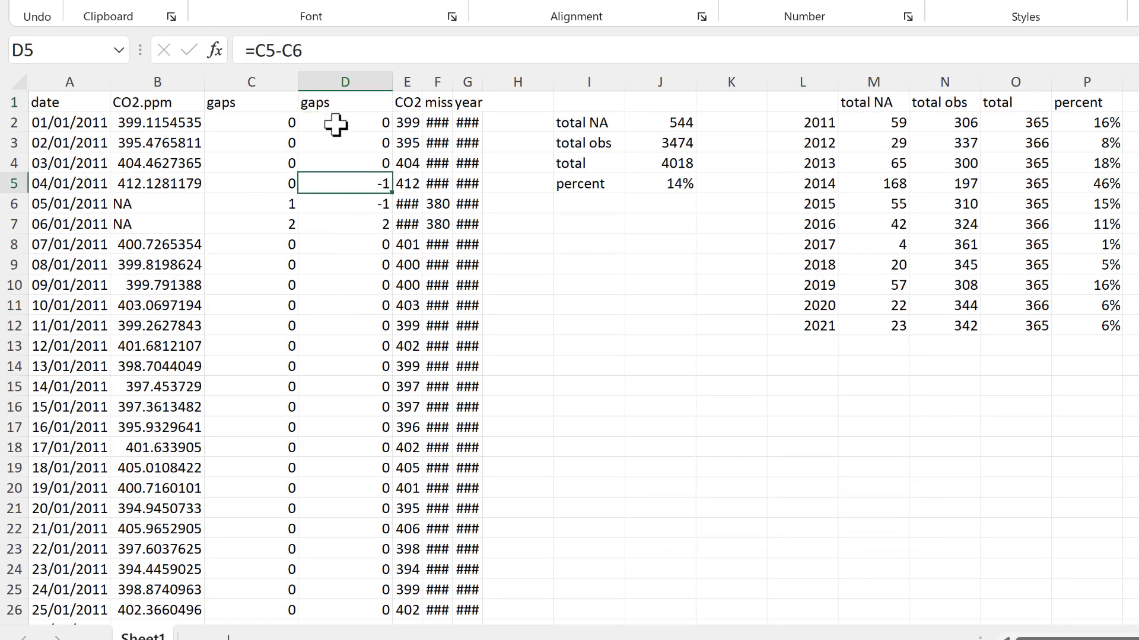
left_click(337, 123)
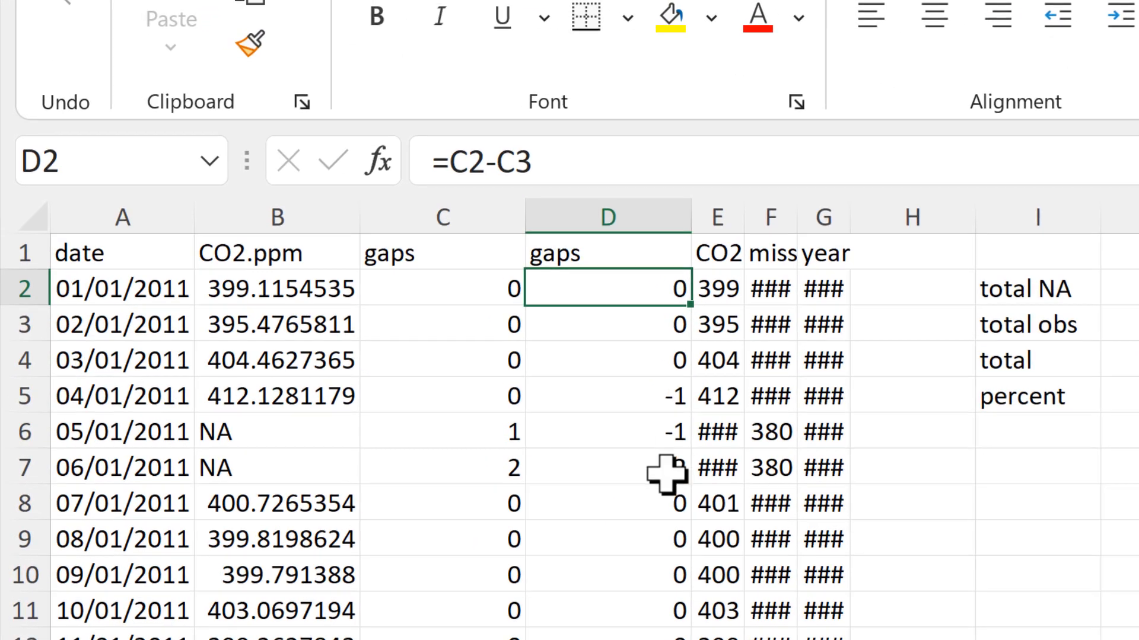
left_click(481, 189)
type("MAX(")
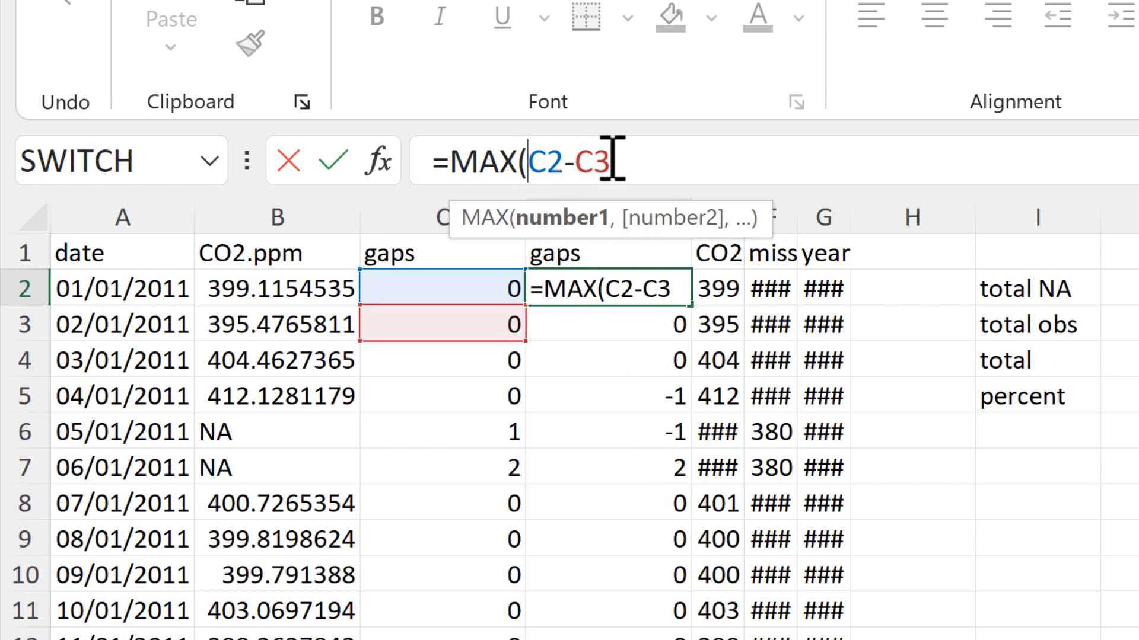
left_click_drag(611, 163, 527, 162)
left_click(690, 163)
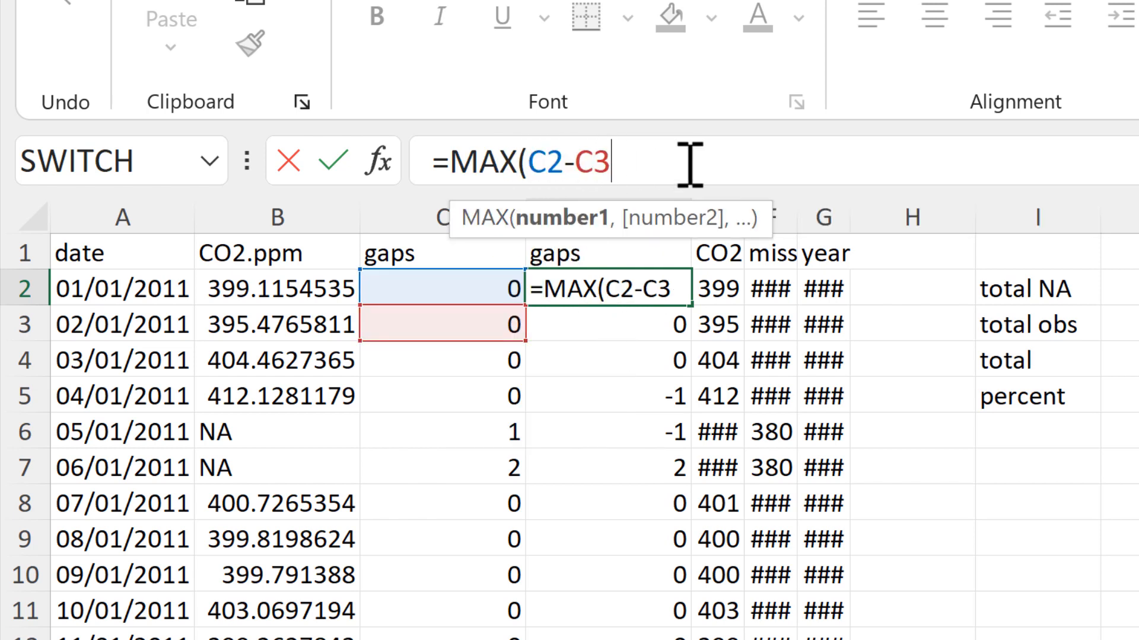
type(",0")
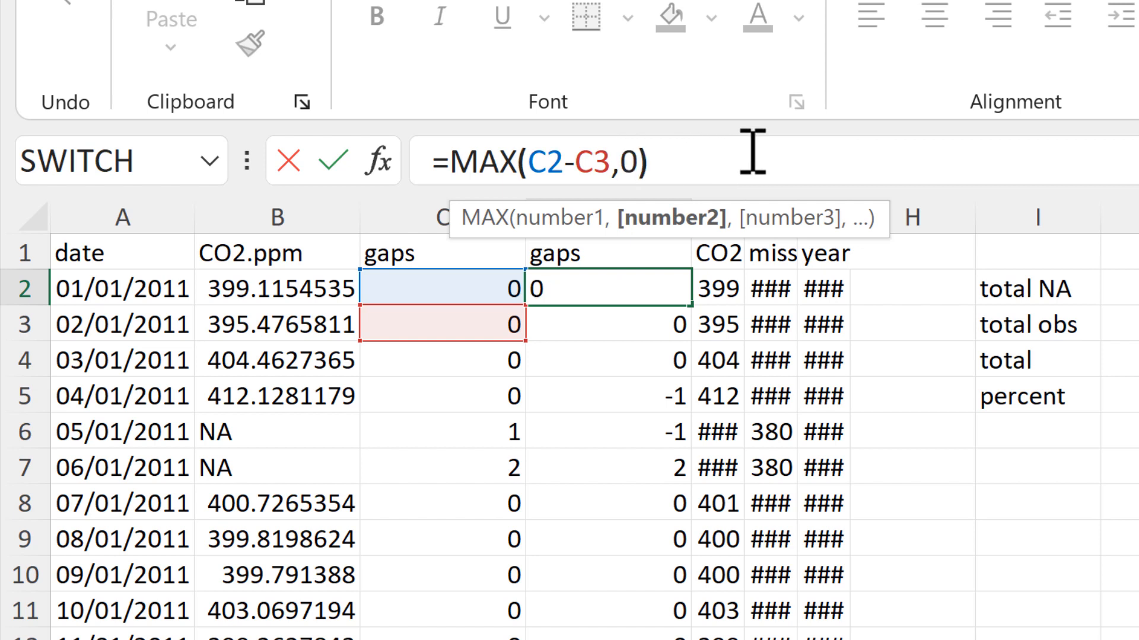
key("Right")
Review the two arguments of the MAX formula in D2, the subtraction C2-C3 and the 0.
left_click_drag(527, 162, 609, 162)
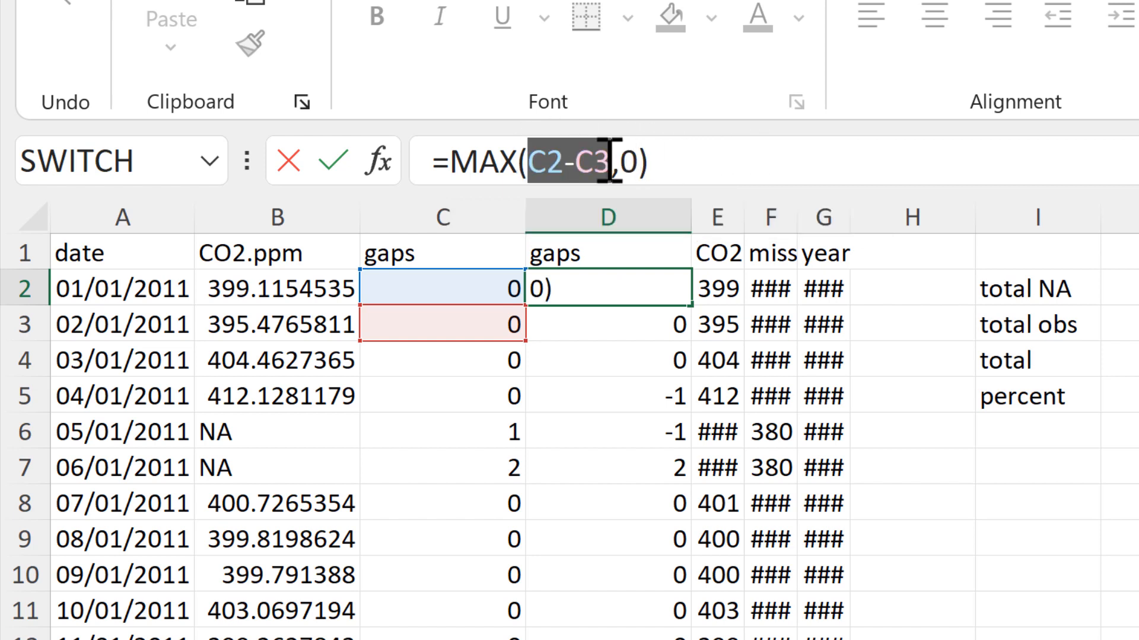
double_click(629, 161)
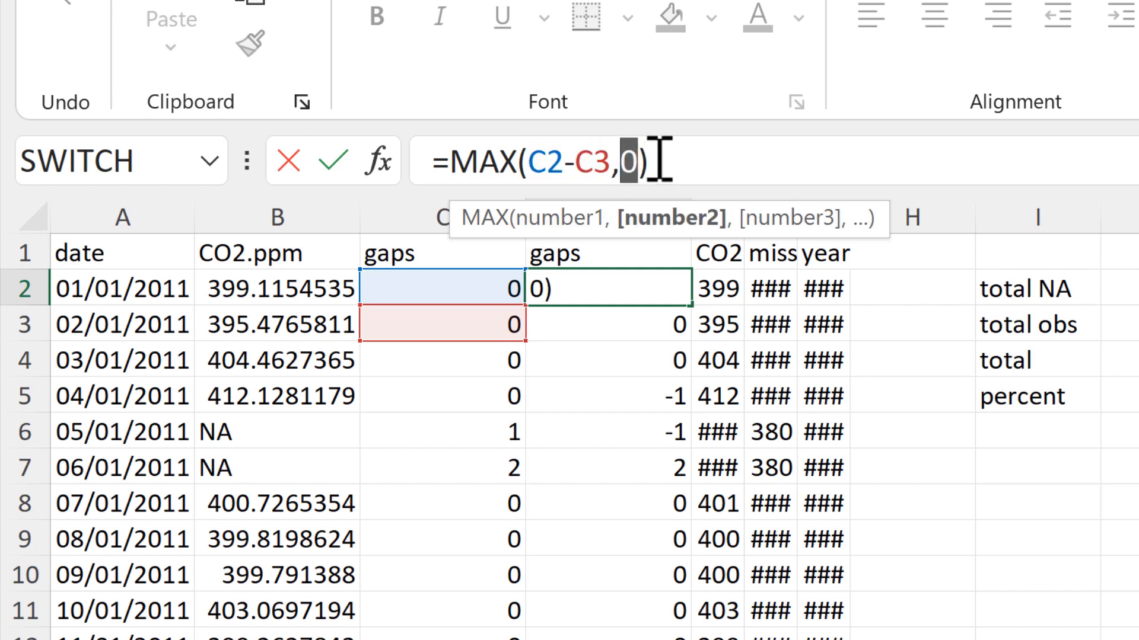
left_click(660, 159)
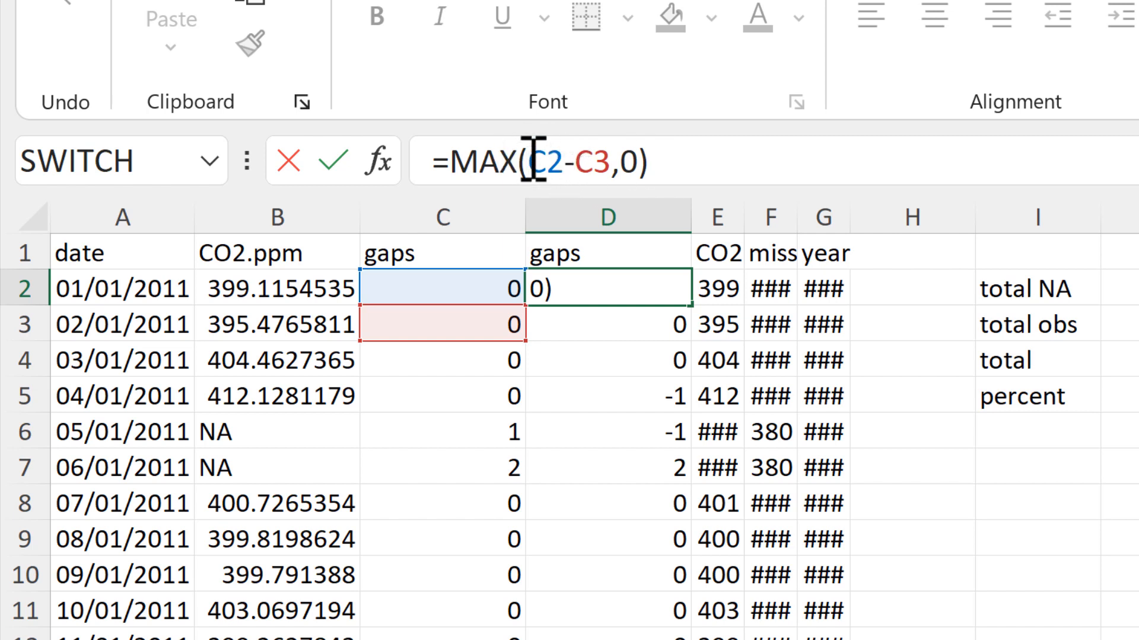
left_click_drag(533, 160, 633, 161)
left_click(638, 160)
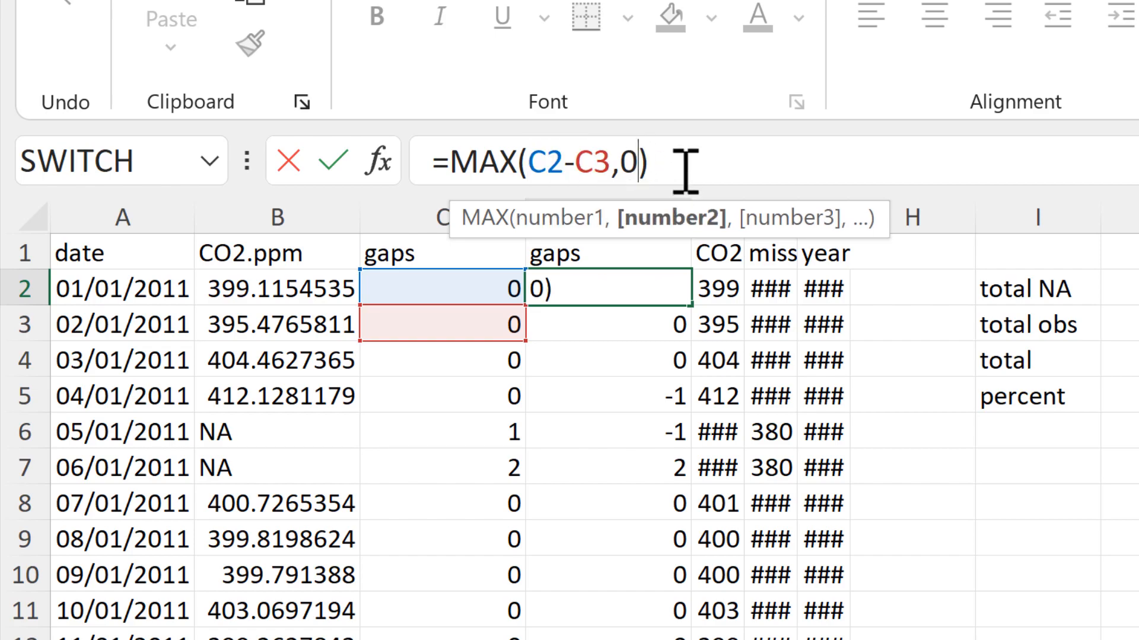
left_click(686, 156)
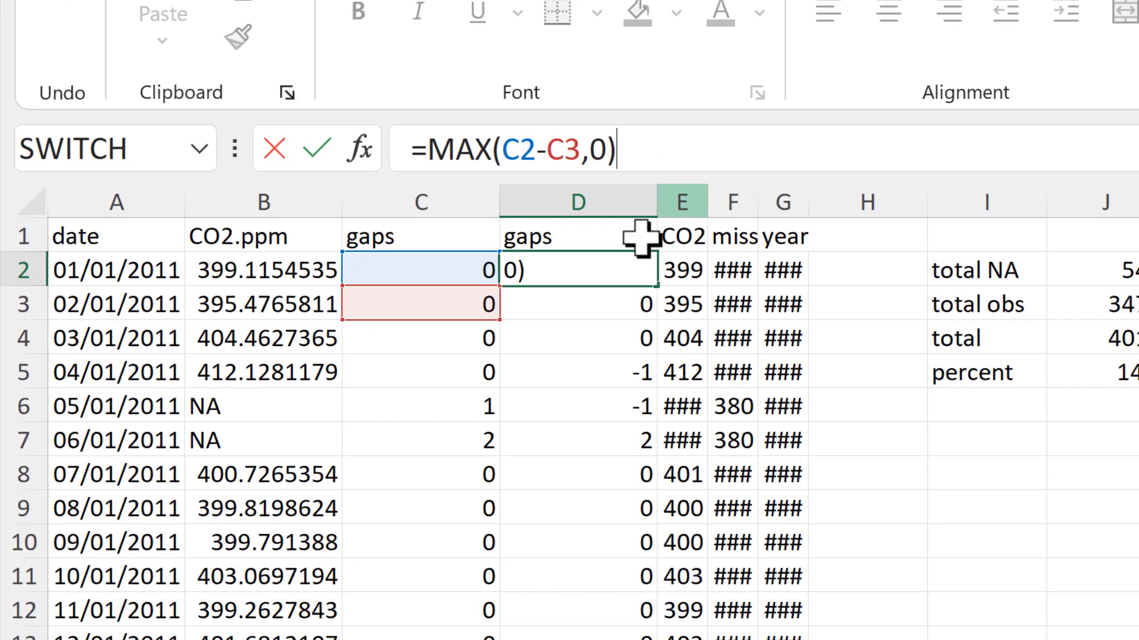
Commit the MAX formula in D2 and fill it down the second gaps column.
key("Return")
left_click(649, 278)
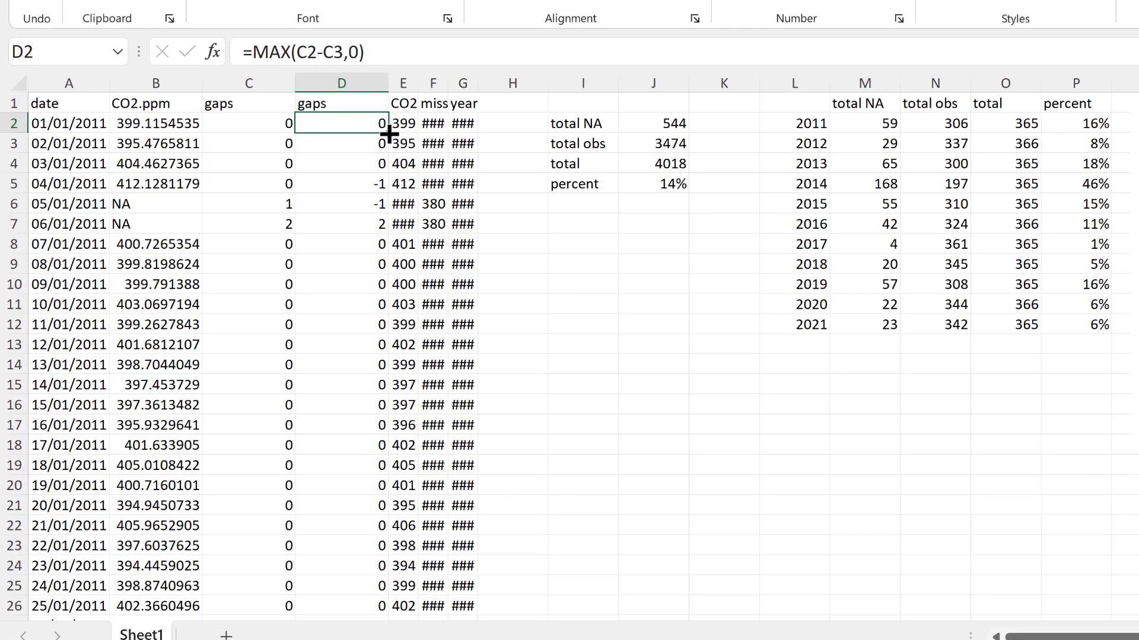
double_click(389, 135)
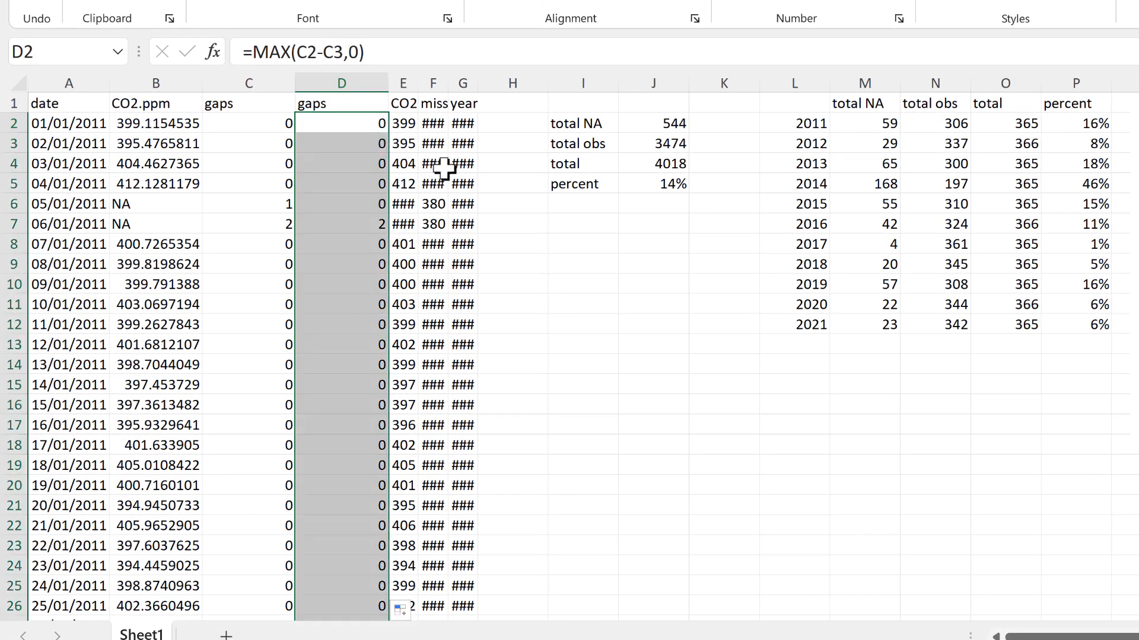
Check the copied MAX formulas and their results in D5, D6 and D7.
left_click(351, 188)
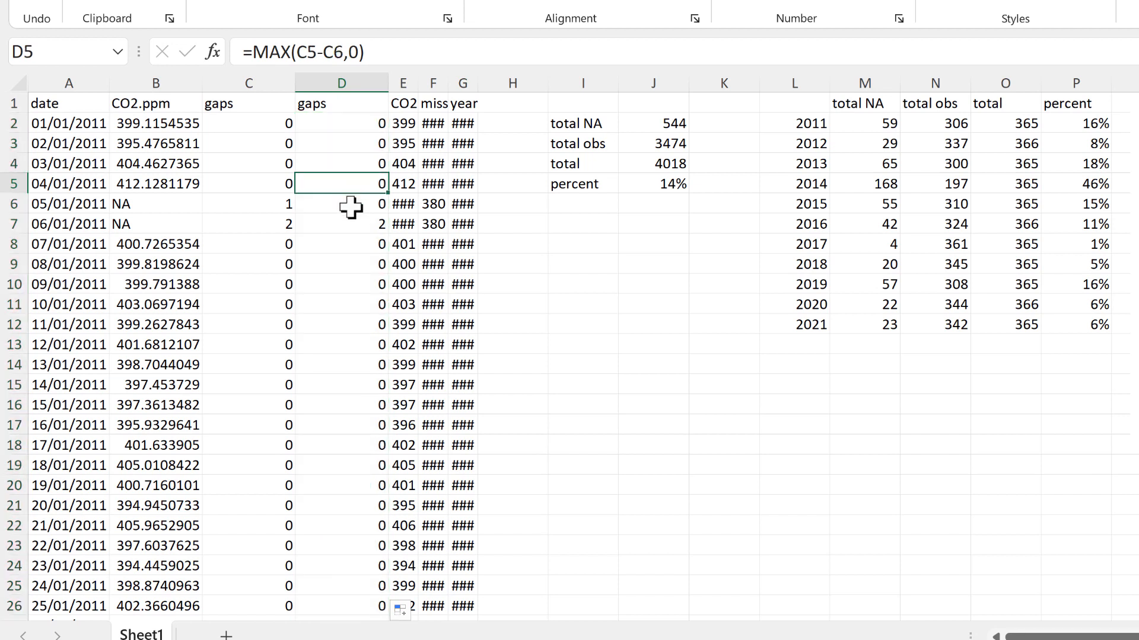
left_click(351, 207)
left_click(351, 226)
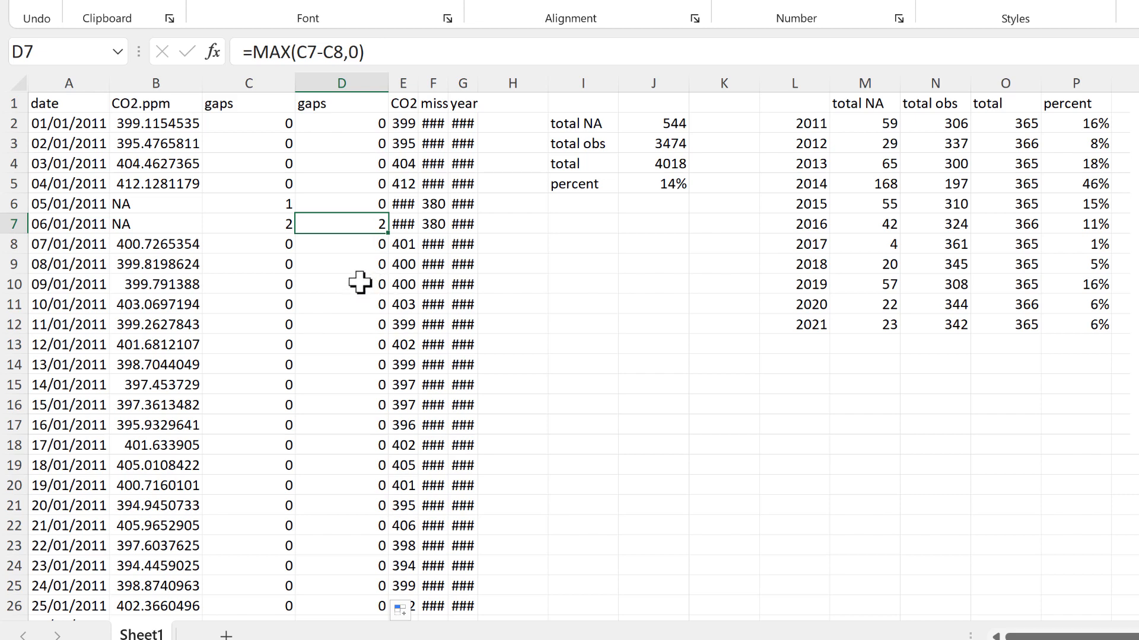
Examine the second gaps column through the March–April 2011 gap, checking cells D117 and D109.
scroll(360, 284, "down", 14)
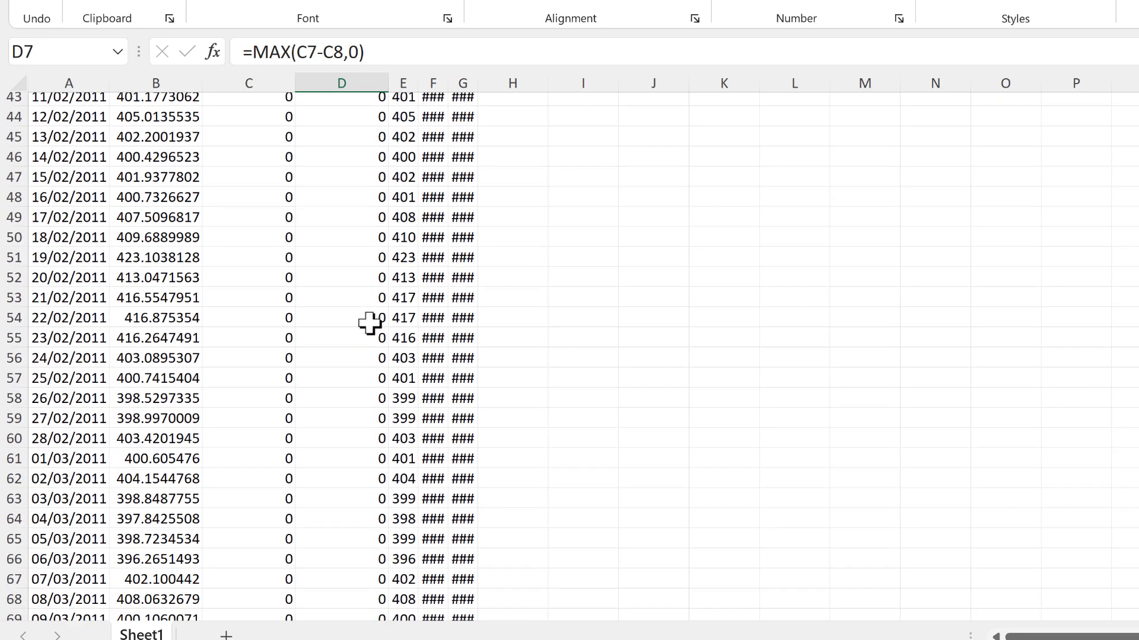
scroll(368, 323, "down", 13)
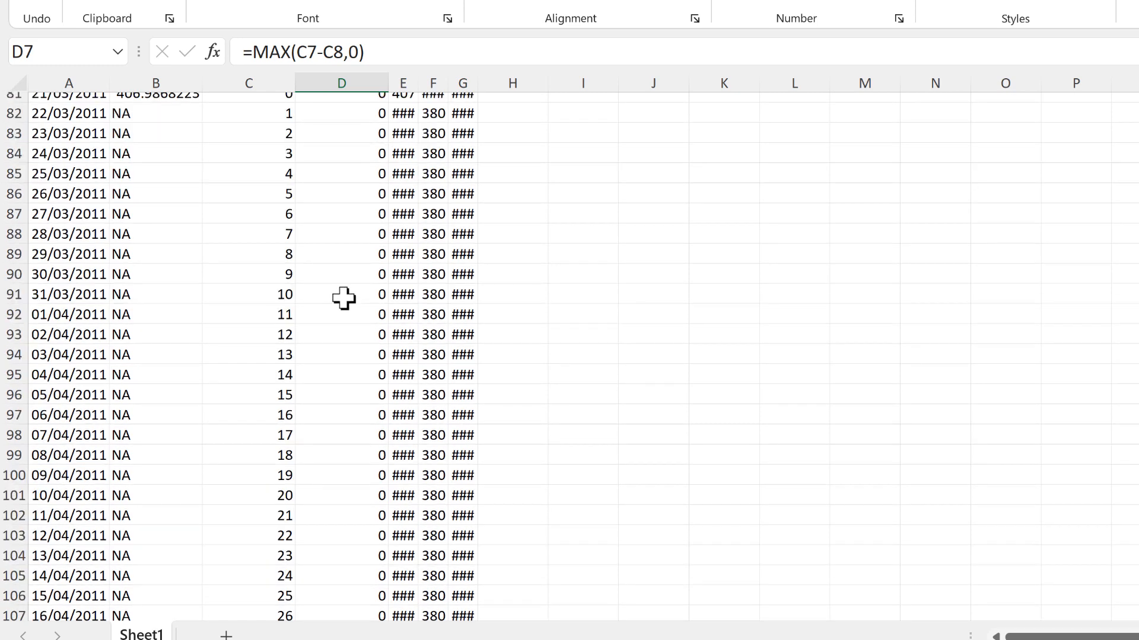
scroll(344, 298, "down", 5)
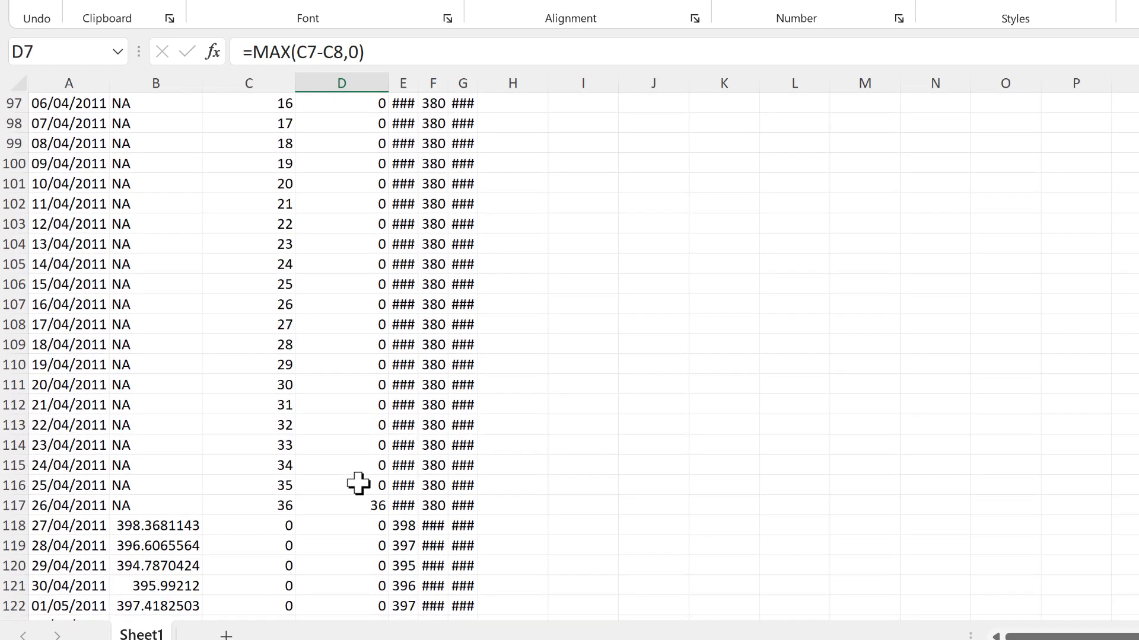
left_click(366, 506)
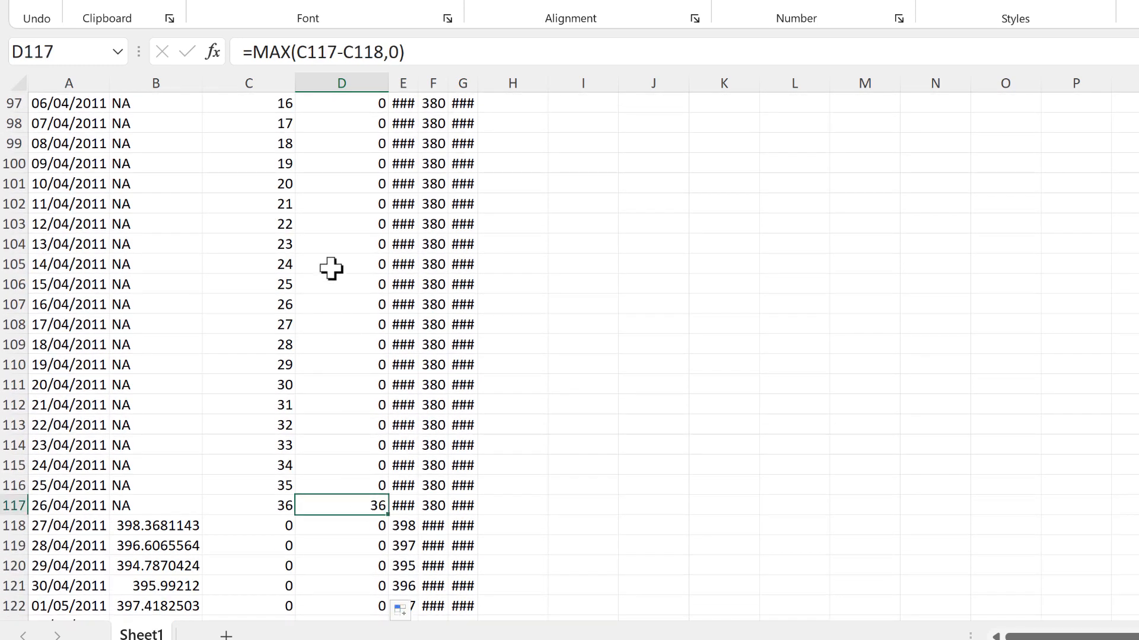
left_click(362, 348)
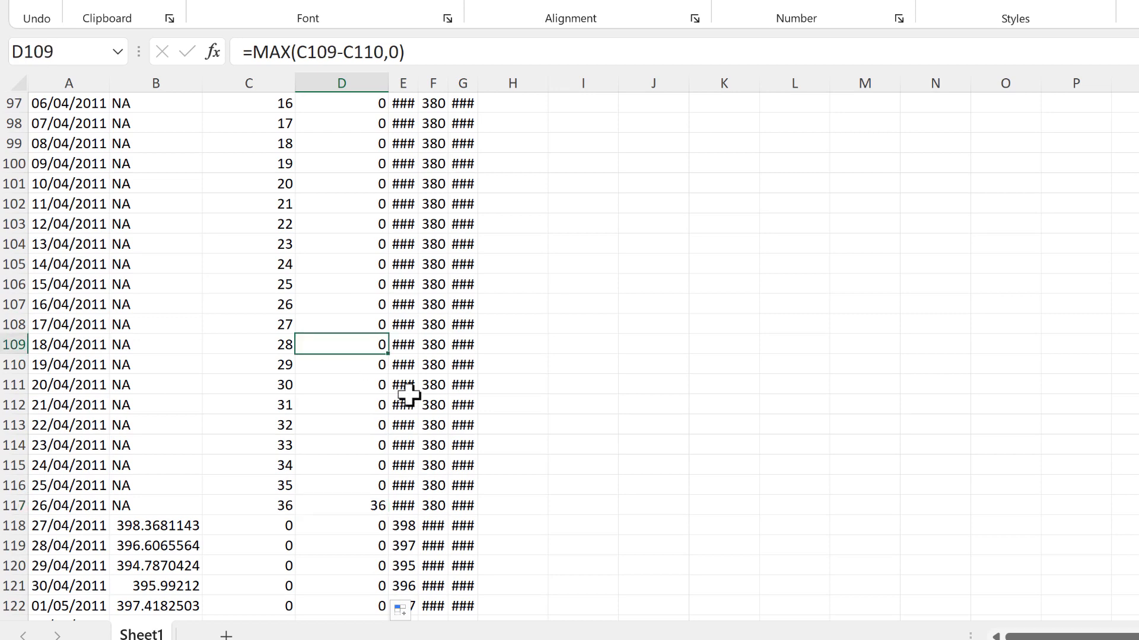
Enter the label "largest gap" in I7, below the overall summary figures.
key("ctrl+Up")
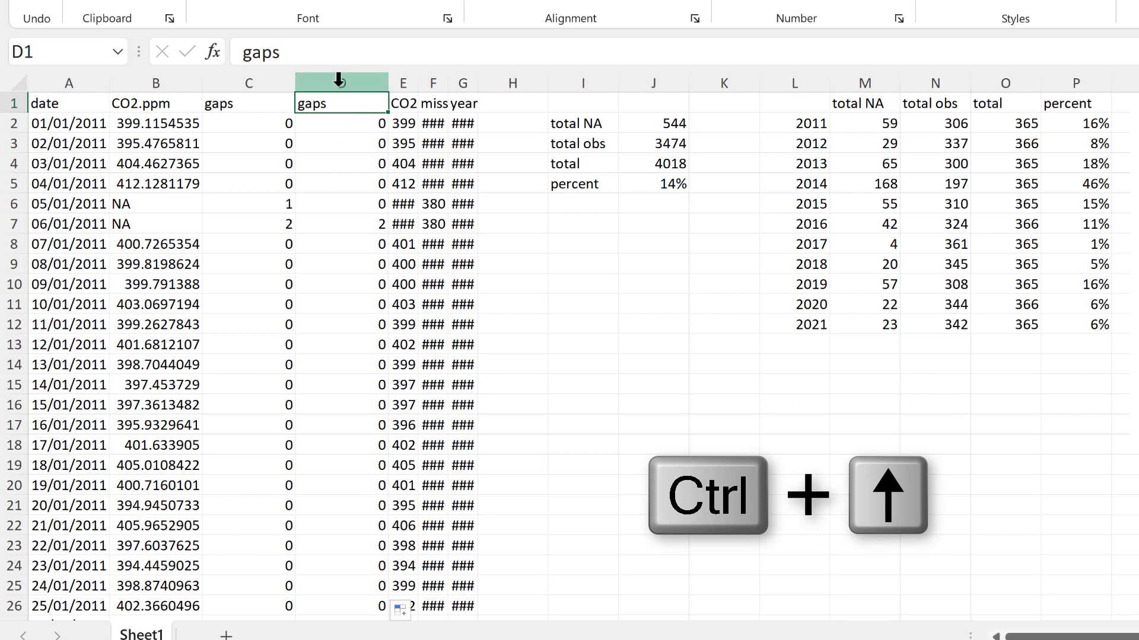
left_click(338, 80)
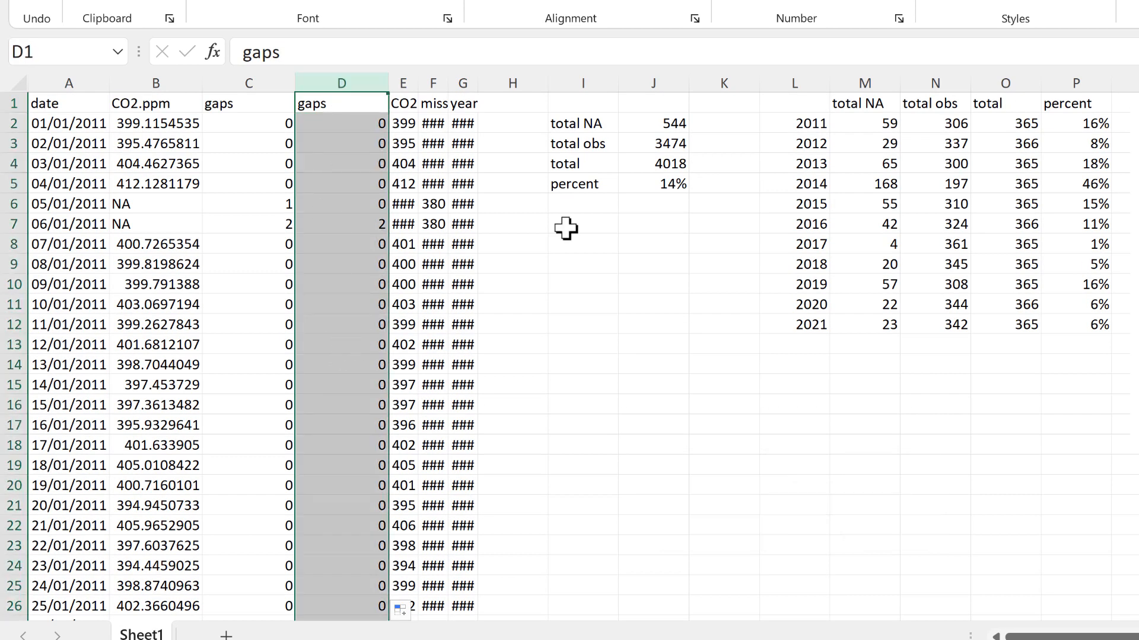
left_click(566, 228)
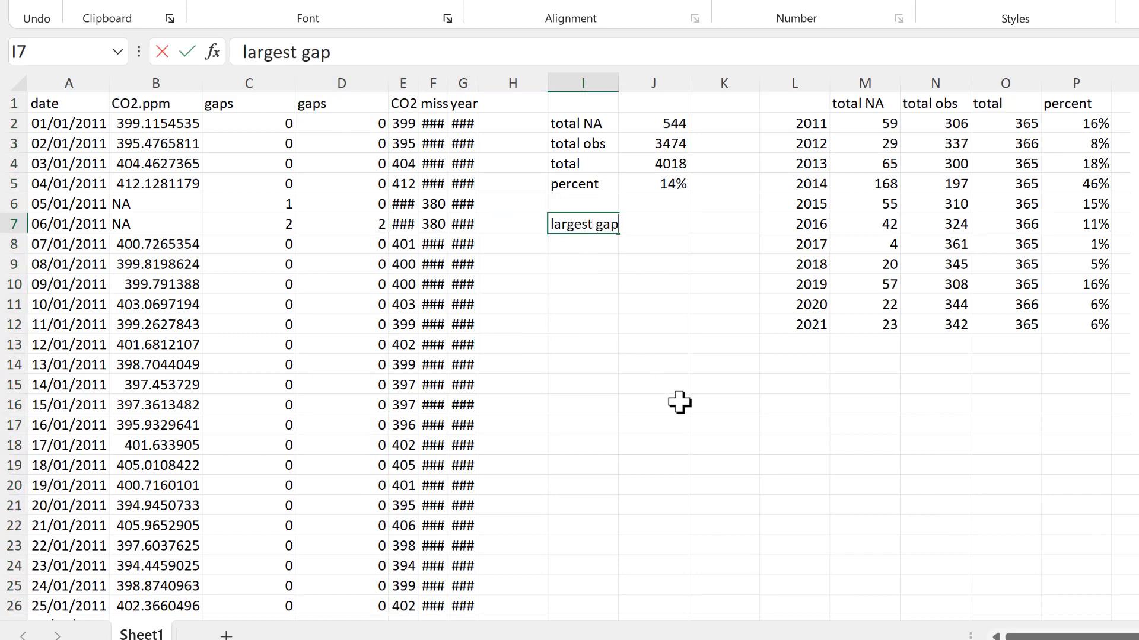
key("Return")
Calculate the largest gap in J7 with the formula =MAX(D2:D4019).
key("Right")
key("Up")
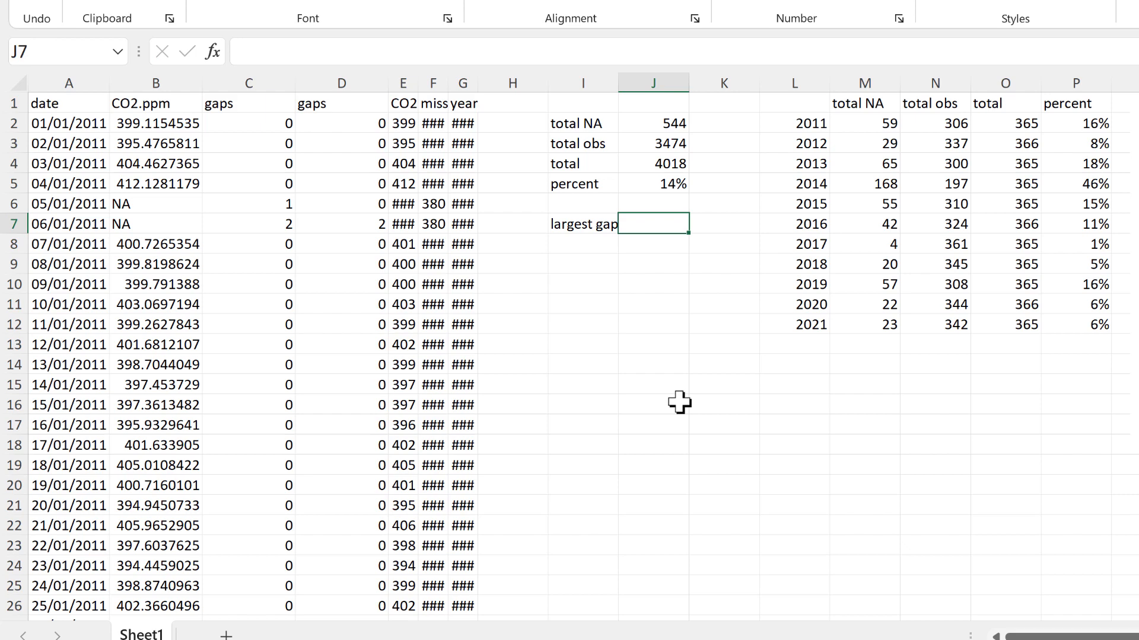
type("=ma")
key("Tab")
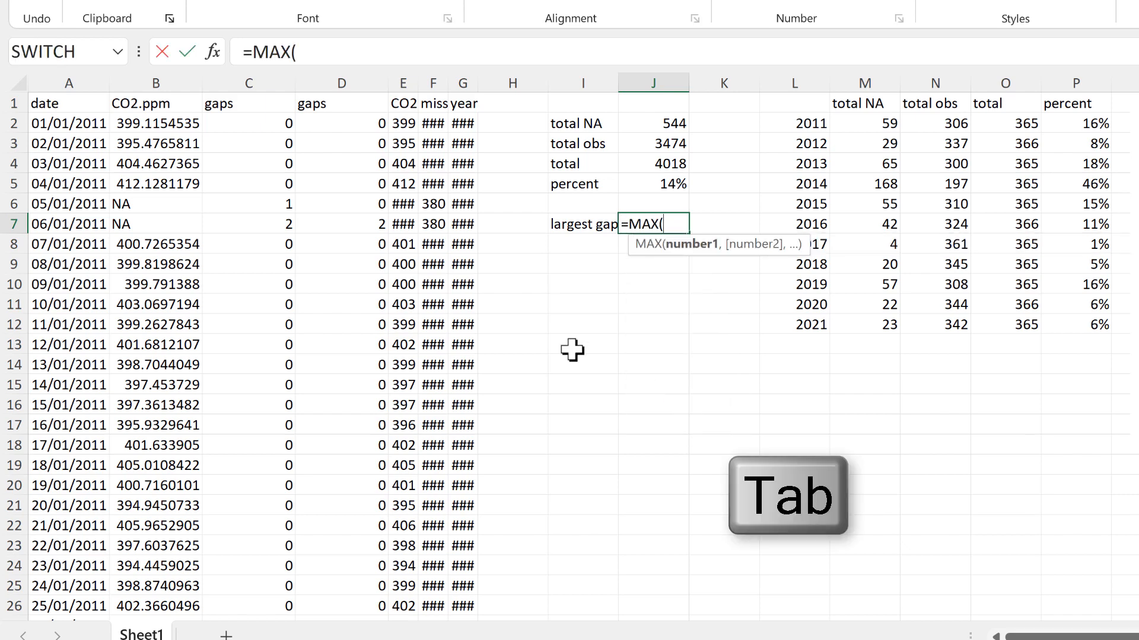
left_click(356, 125)
key("ctrl+shift+Down")
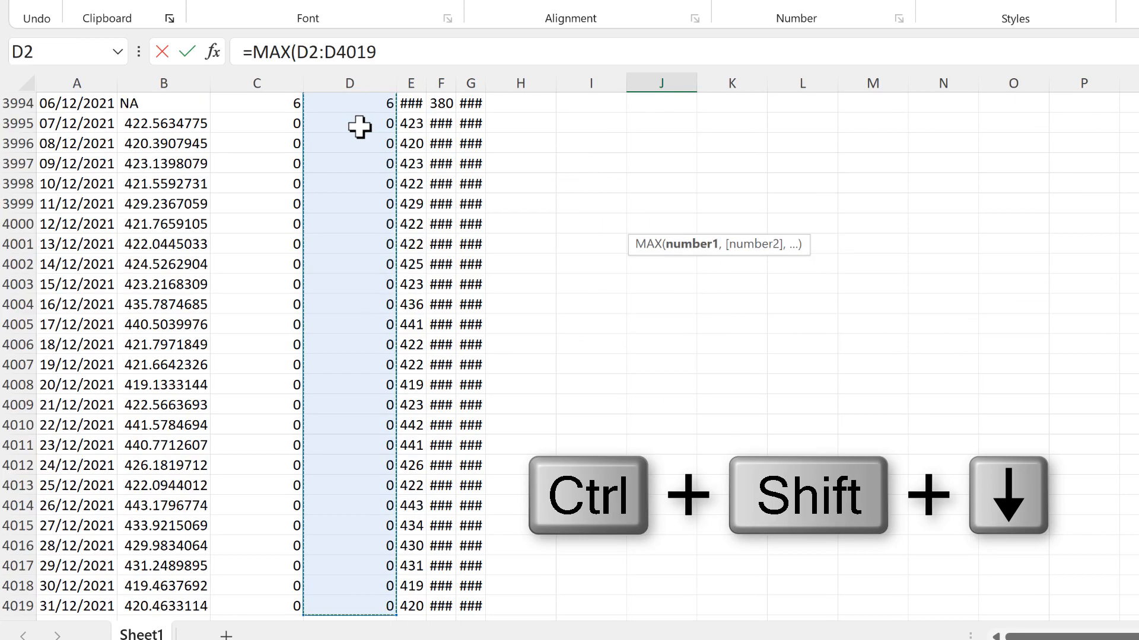
key("Return")
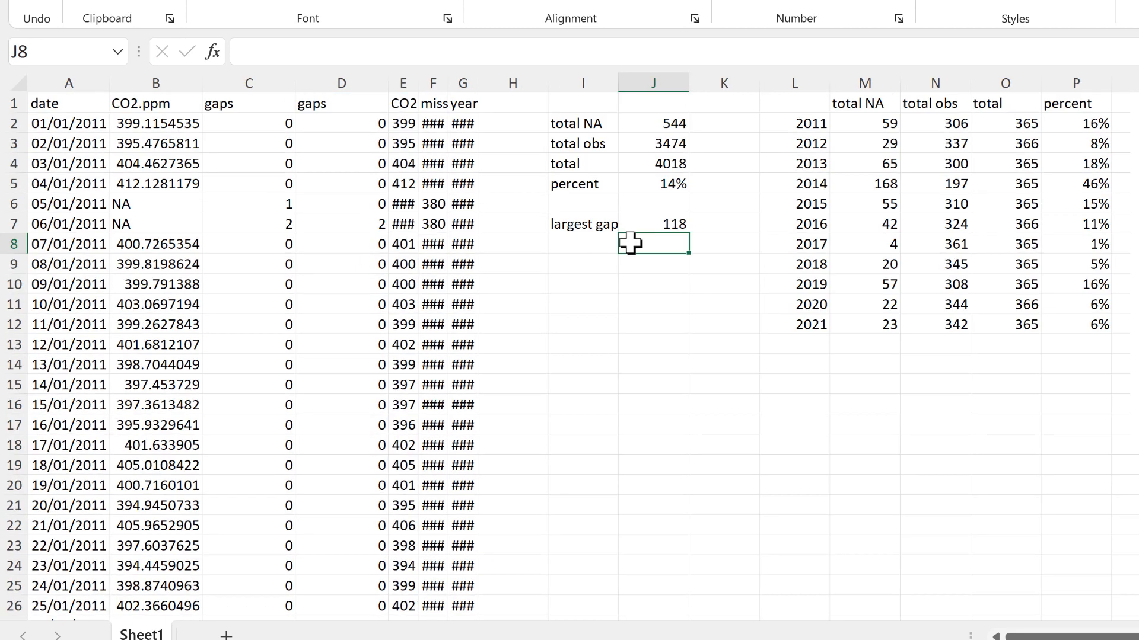
left_click(660, 229)
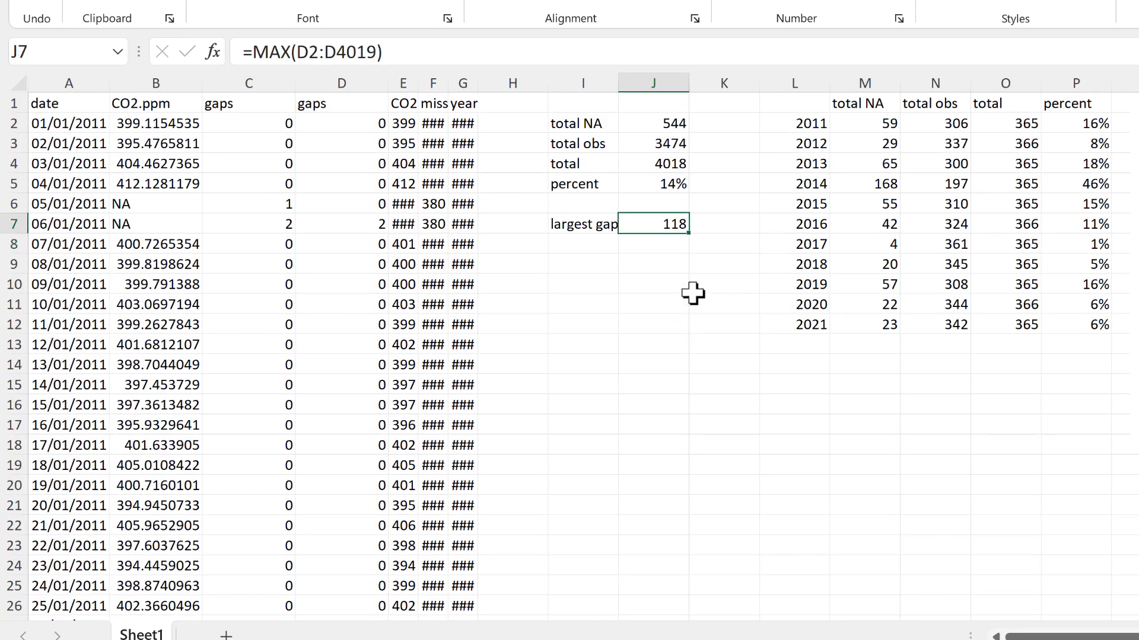
Enter 1 in I16 and fill a number series down column I from 1 to 118.
left_click(587, 408)
type("1")
left_click(625, 452)
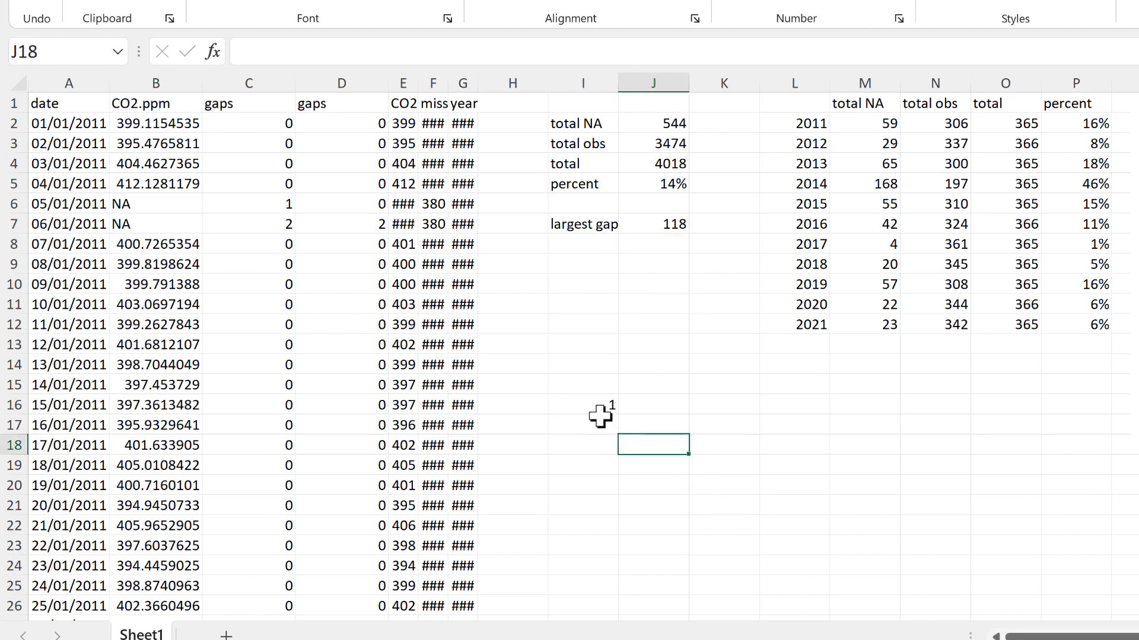
left_click(596, 408)
key("ctrl")
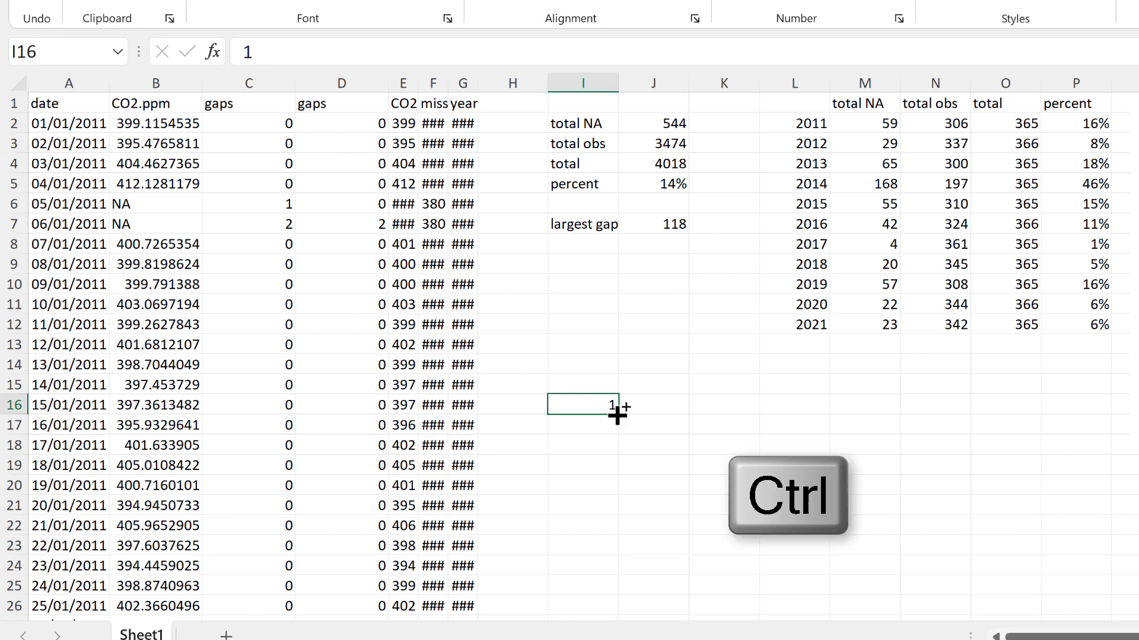
left_click_drag(636, 549, 605, 483)
left_click(597, 405)
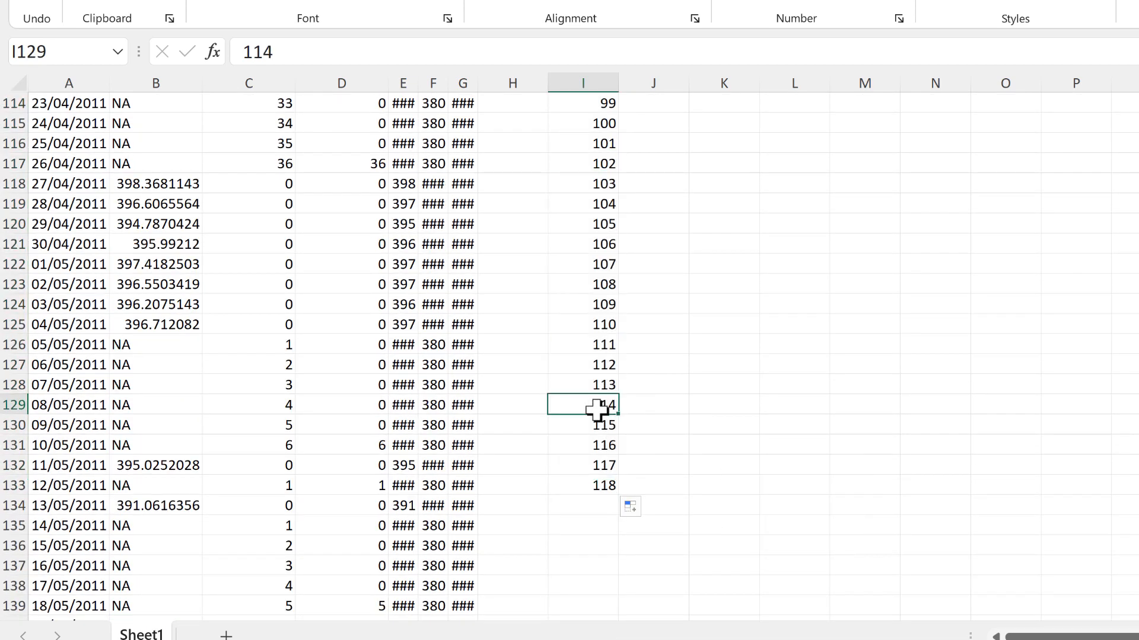
Enter the header "length of gaps" in I15, above the number series.
key("ctrl+Up")
scroll(597, 409, "up", 3)
left_click(583, 265)
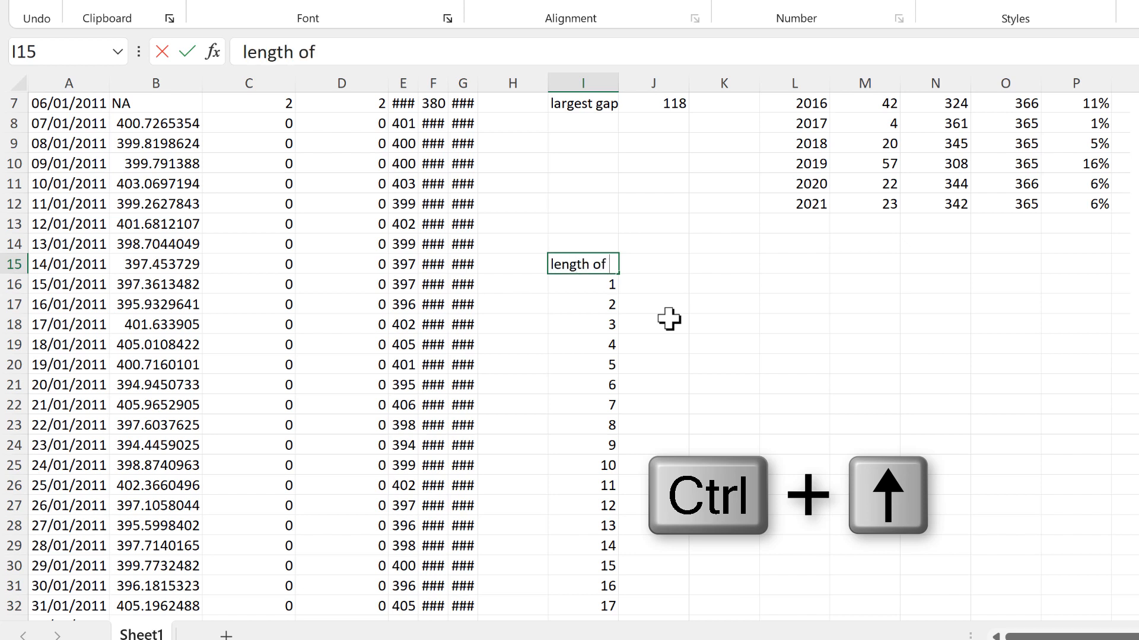
type("length of gaps")
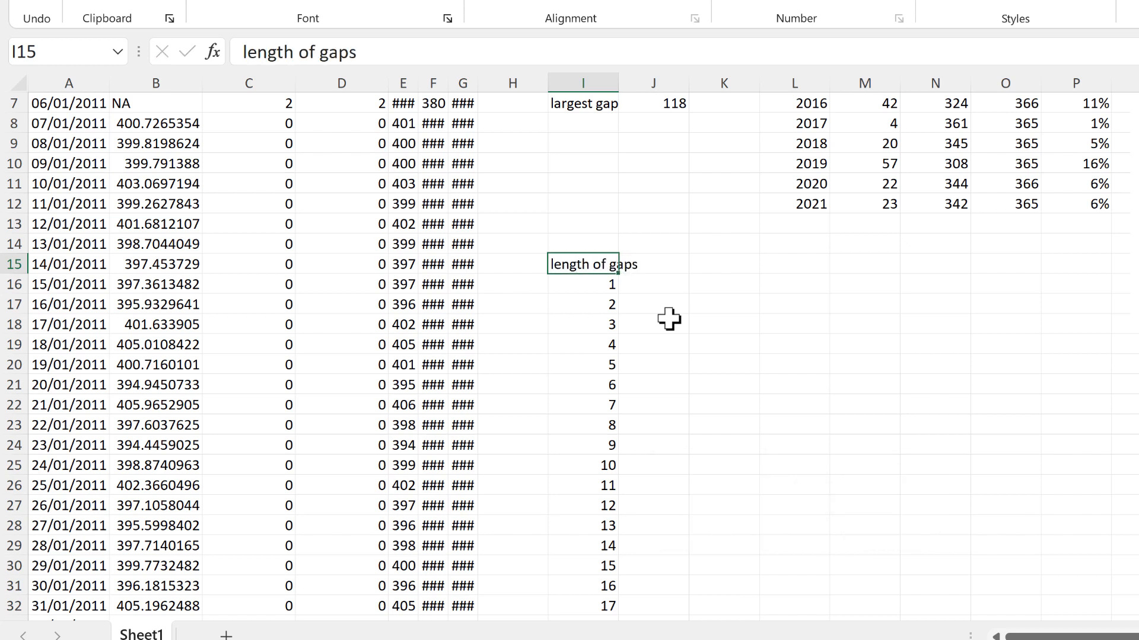
key("Return")
Fit the width of column I to its contents and enter the header "occurences" in J15.
key("Right")
key("Up")
double_click(619, 83)
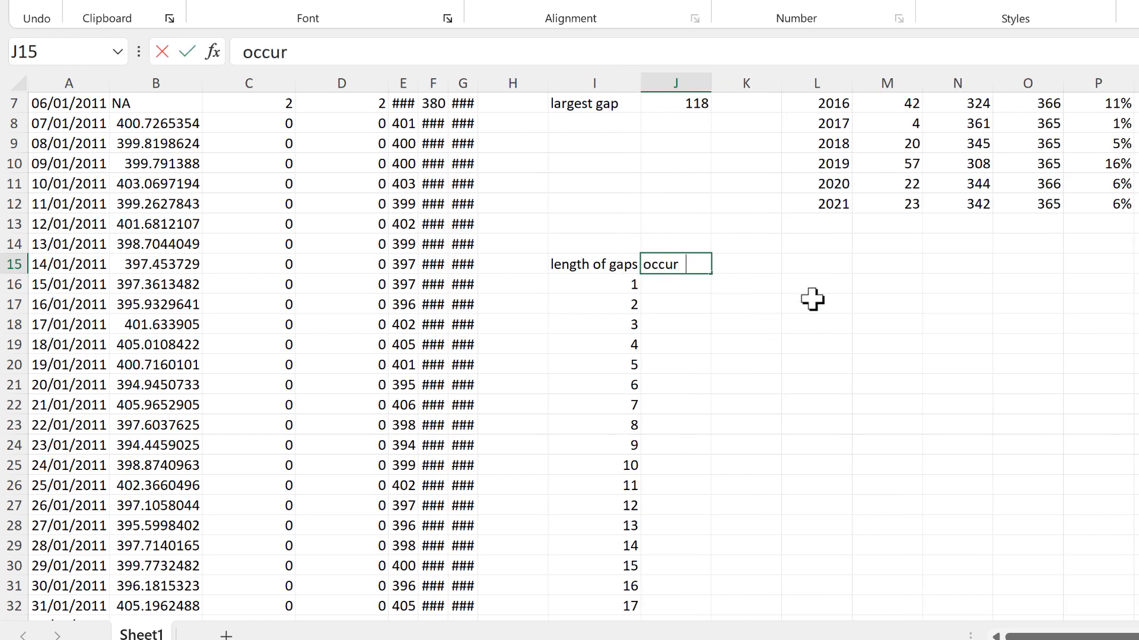
key("Return")
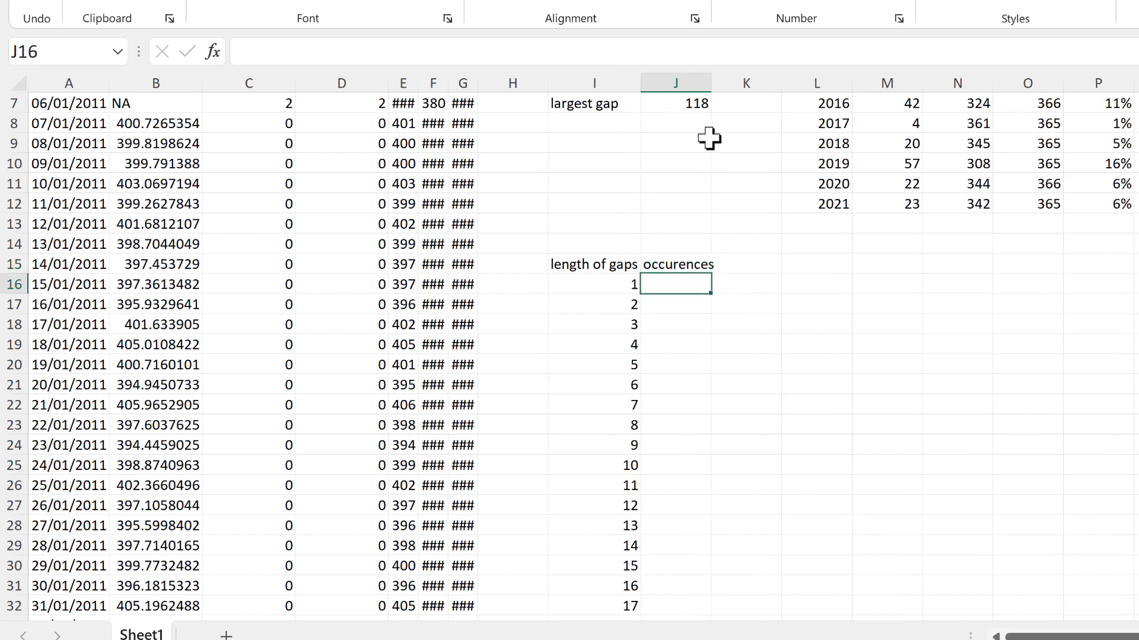
Widen column J slightly and enter the formula =COUNTIF($D$2:$D$4019,I16) in J16 to count gaps of length 1.
left_click_drag(713, 89, 719, 89)
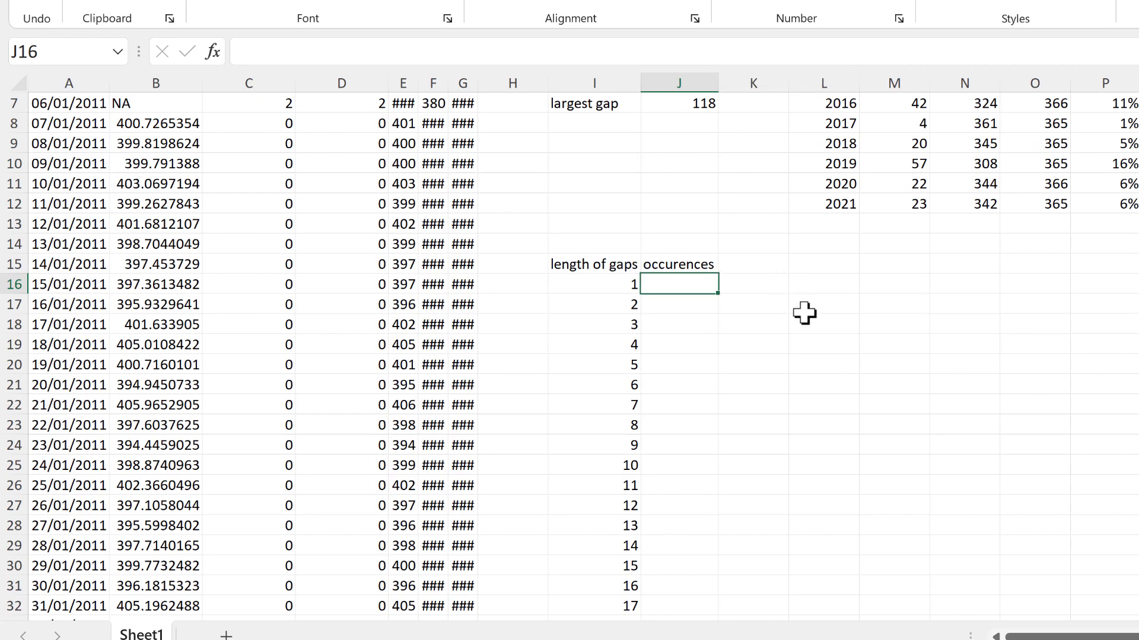
type("=counti")
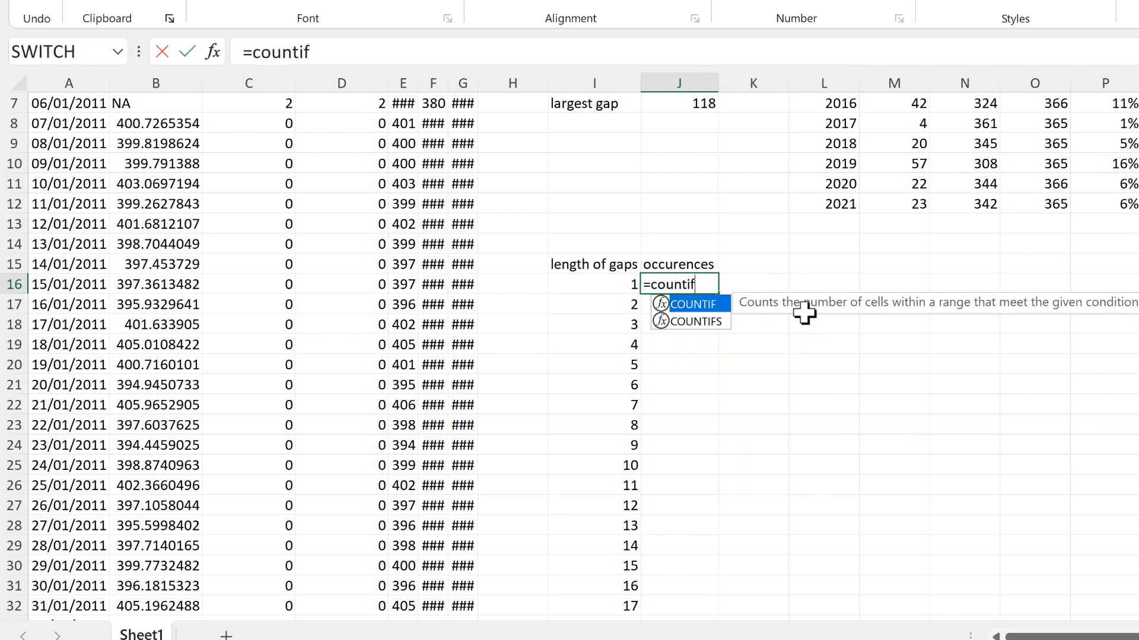
type("f")
key("Tab")
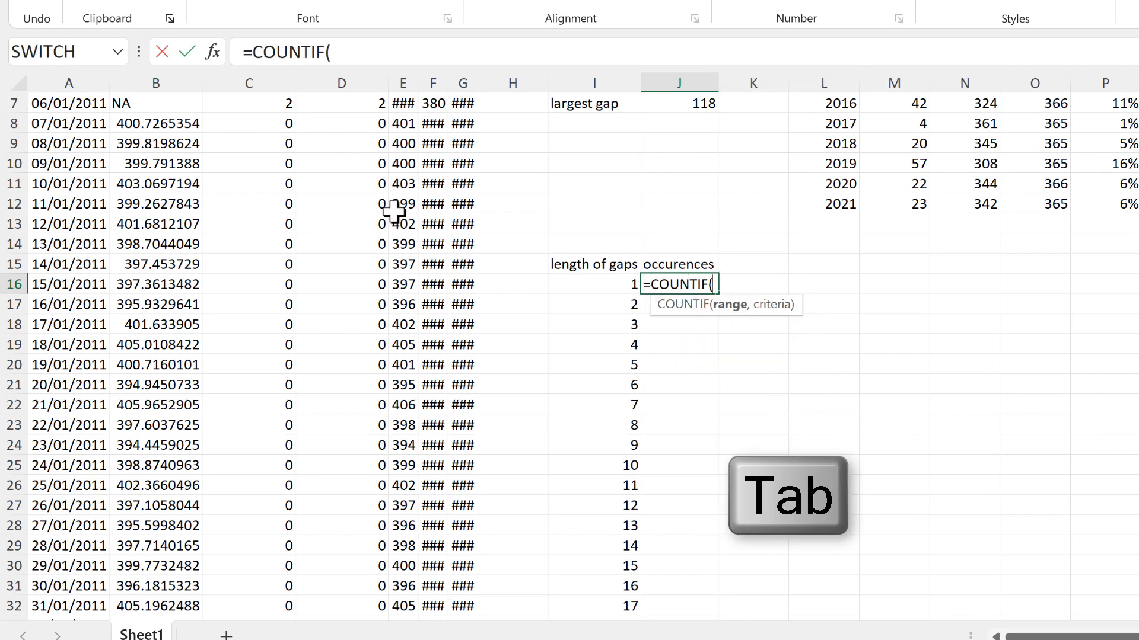
left_click(356, 189)
key("ctrl+Up")
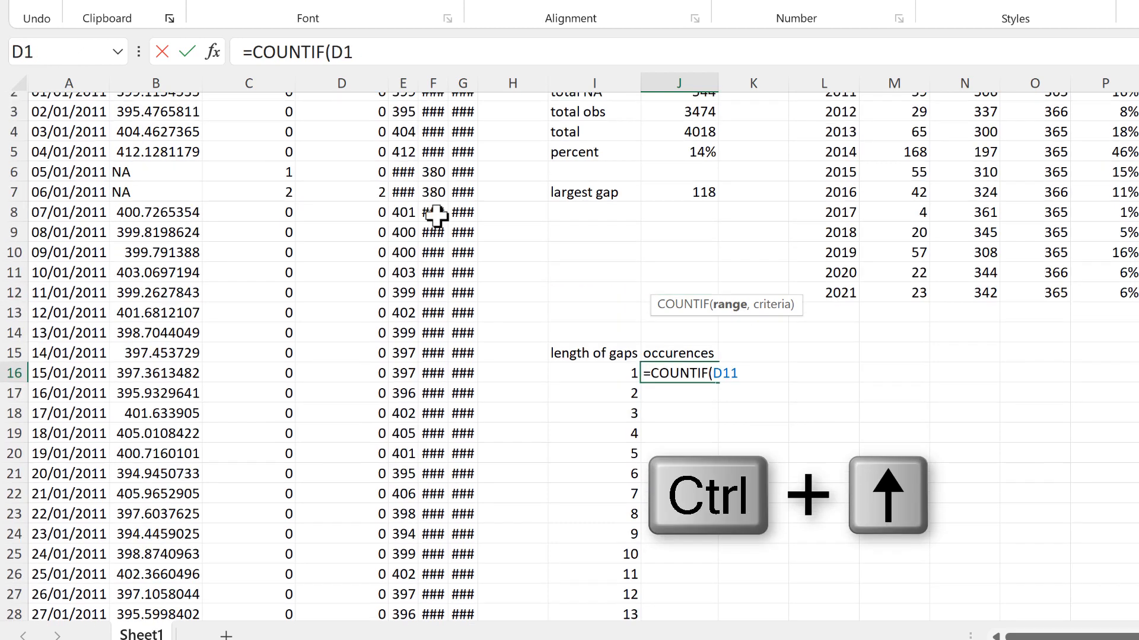
key("Down")
key("ctrl+shift+Down")
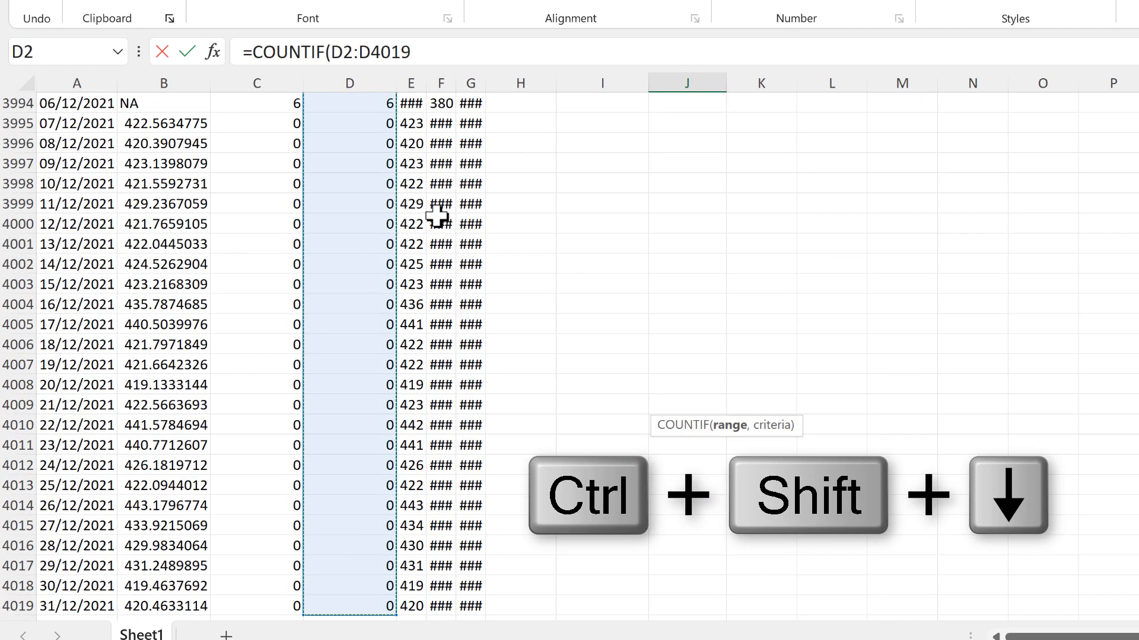
key("F4")
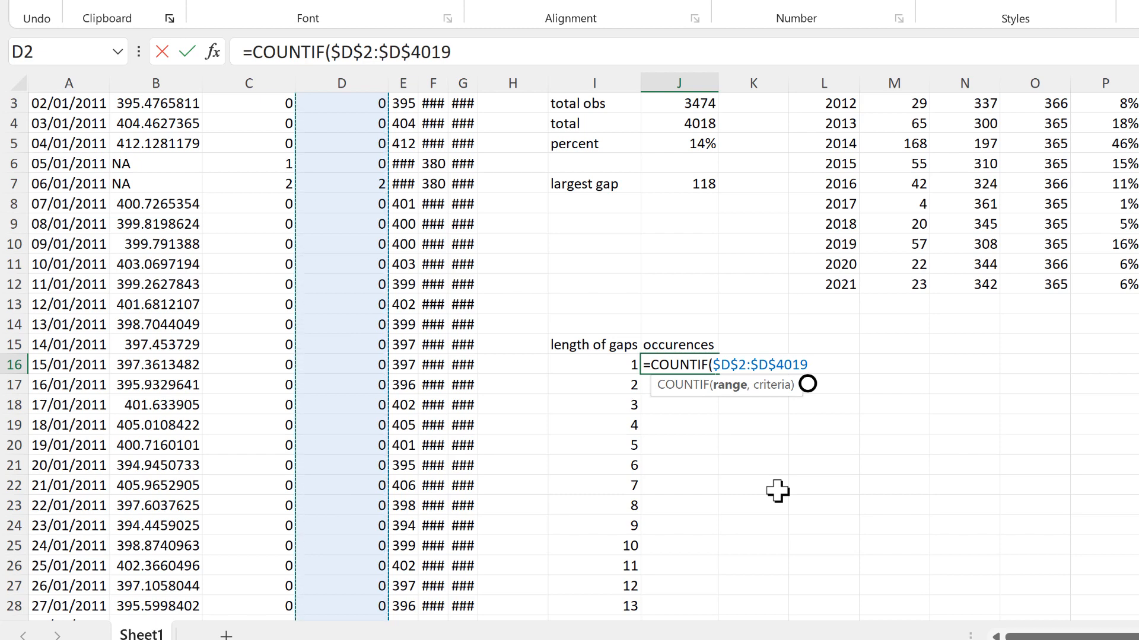
type(",")
left_click(616, 366)
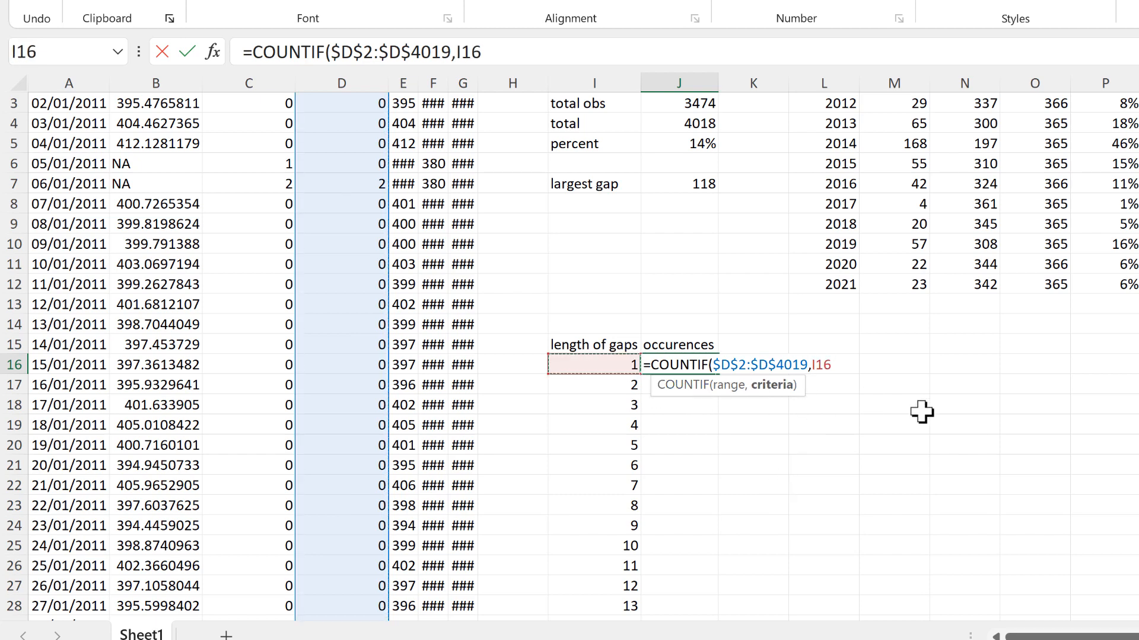
key("Return")
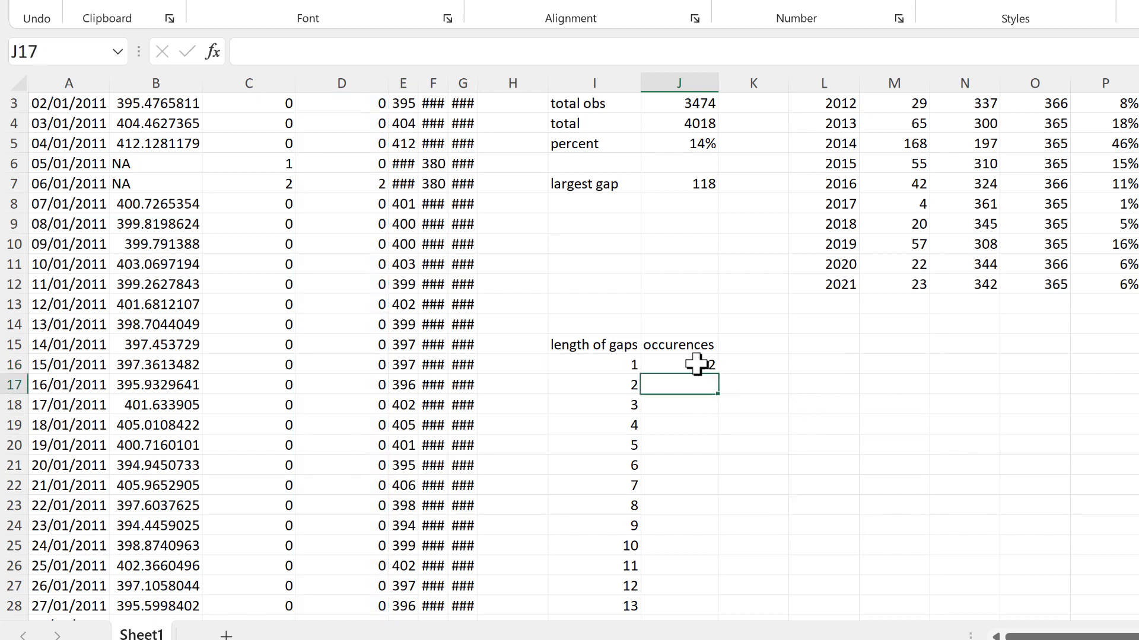
Fill the COUNTIF formula from J16 down column J for every gap length through J133.
left_click(700, 364)
double_click(720, 375)
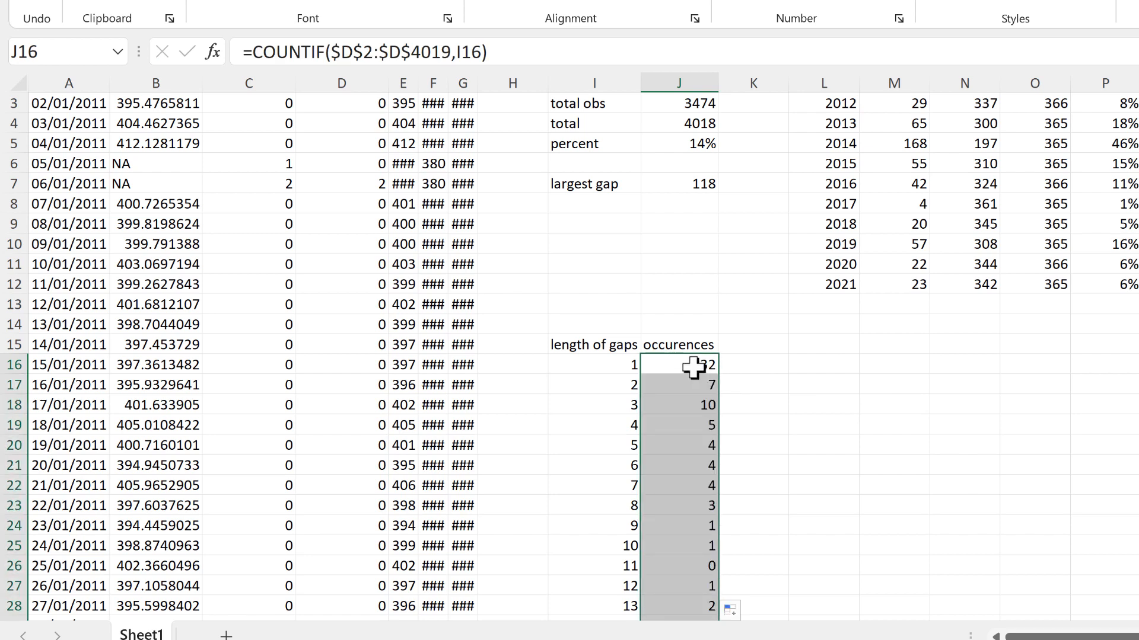
left_click(694, 367)
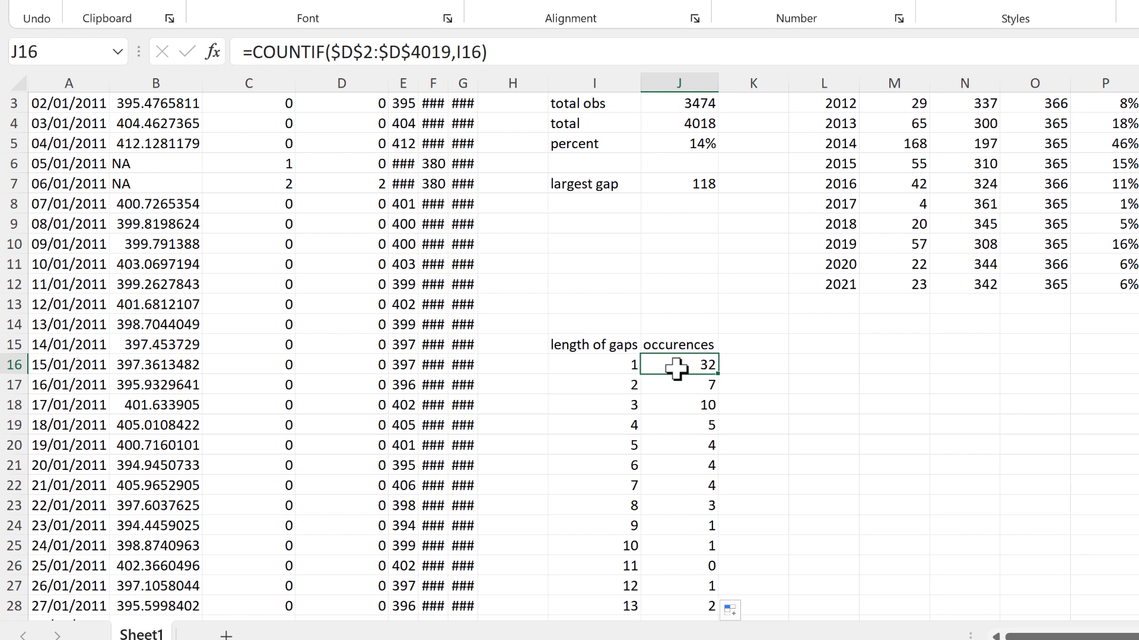
Examine the occurrence counts beside their gap lengths, from length 1 down to 118 and back to the headers.
left_click(612, 359)
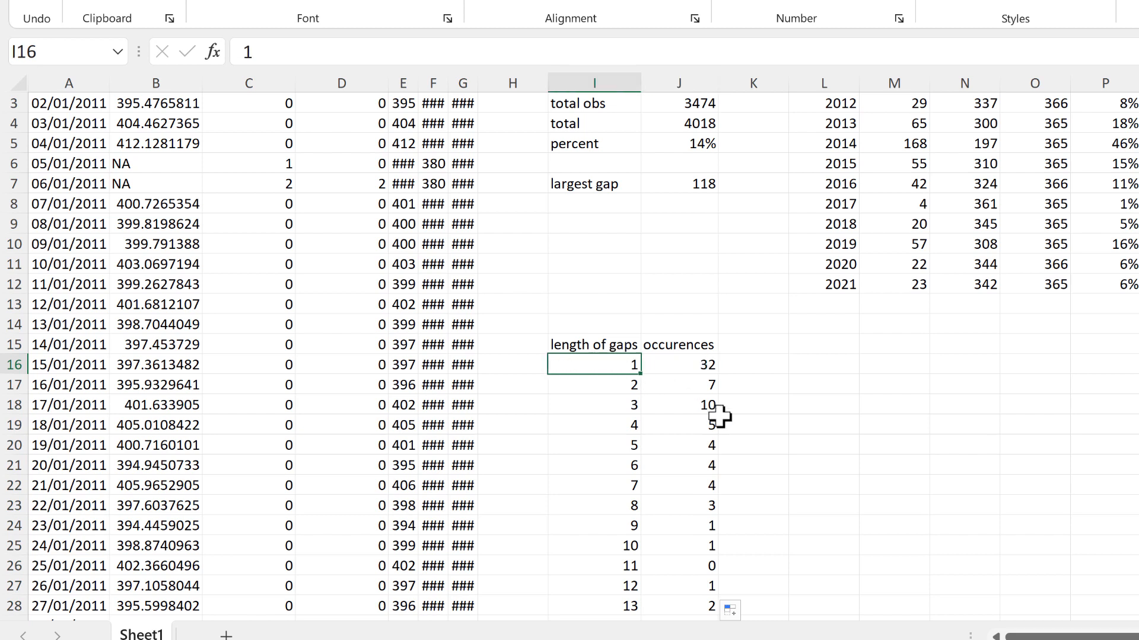
left_click(695, 391)
left_click(590, 391)
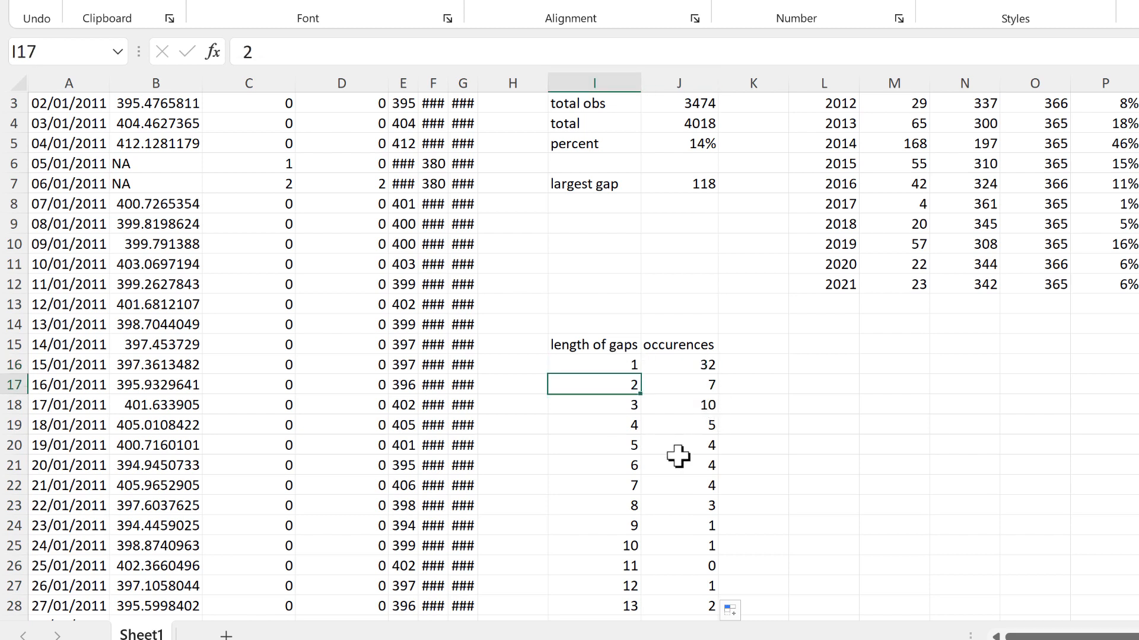
left_click(682, 447)
key("ctrl+Down")
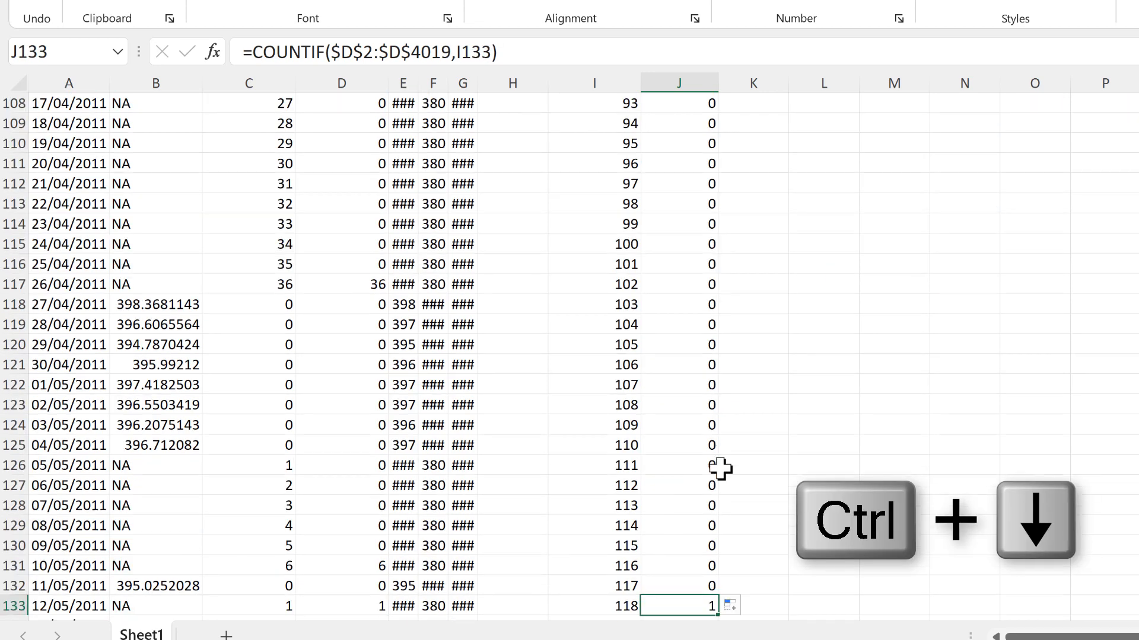
scroll(730, 466, "down", 1)
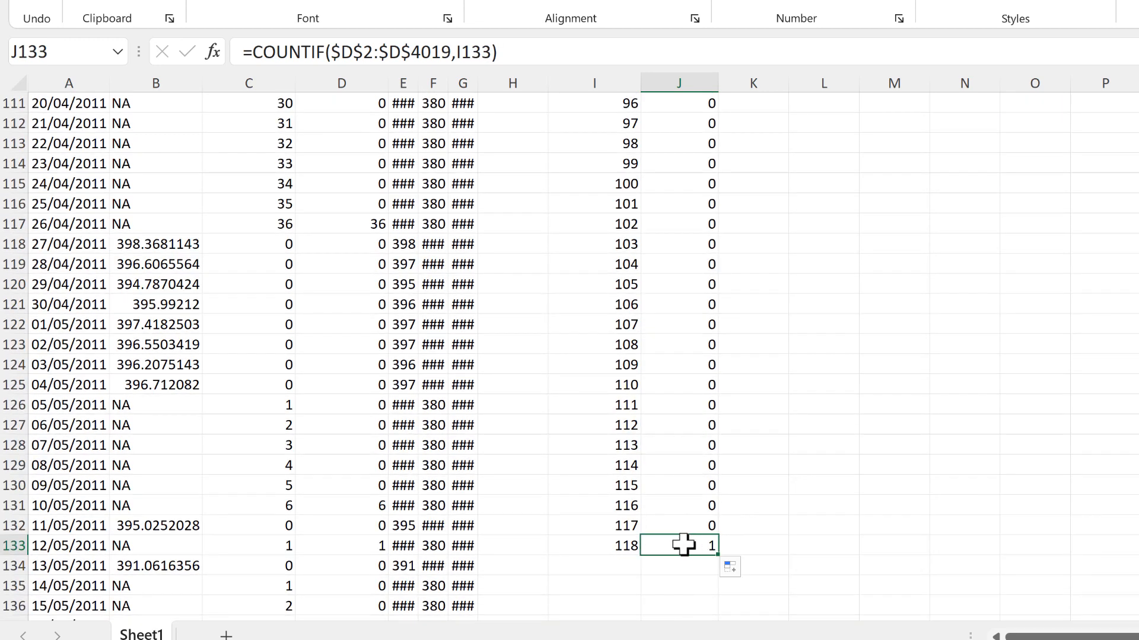
left_click(619, 551)
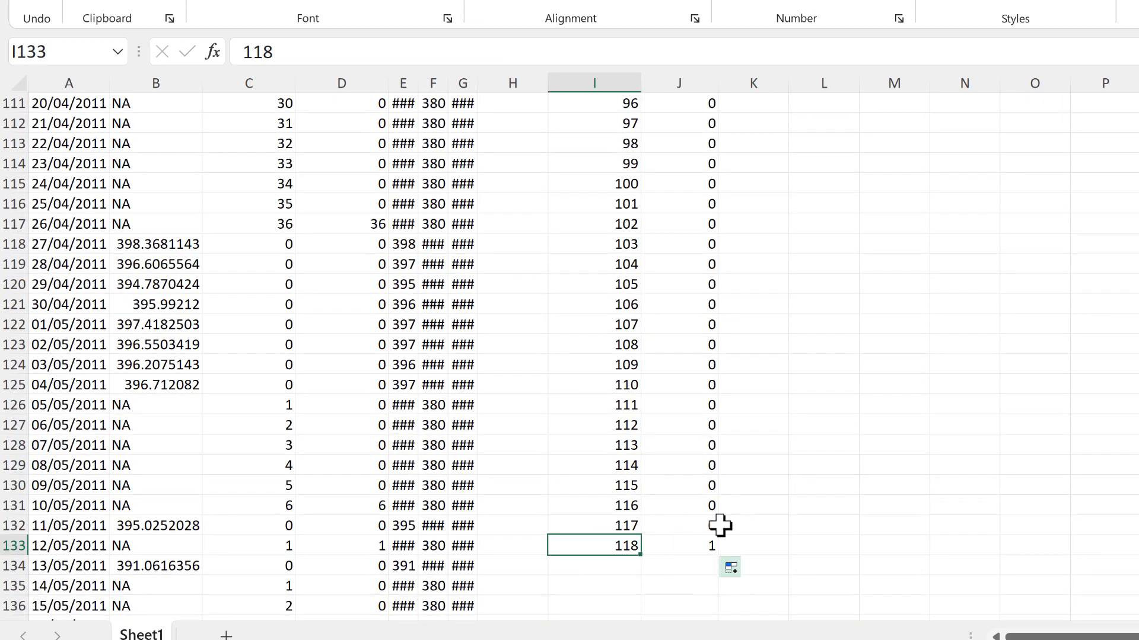
left_click(714, 501)
scroll(790, 439, "up", 18)
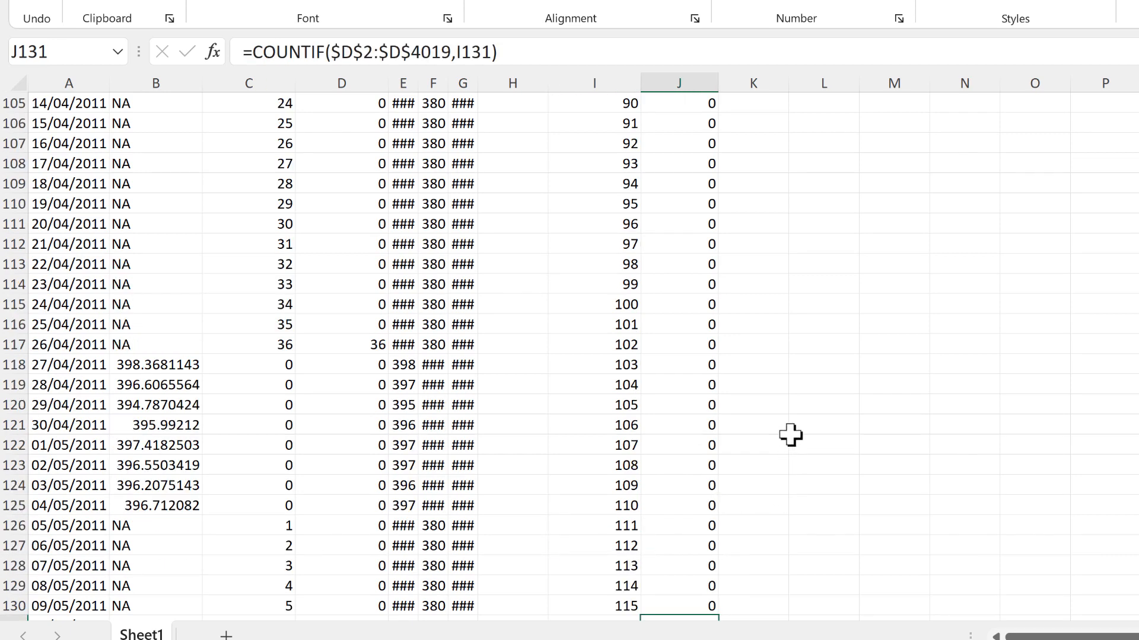
left_click(678, 303)
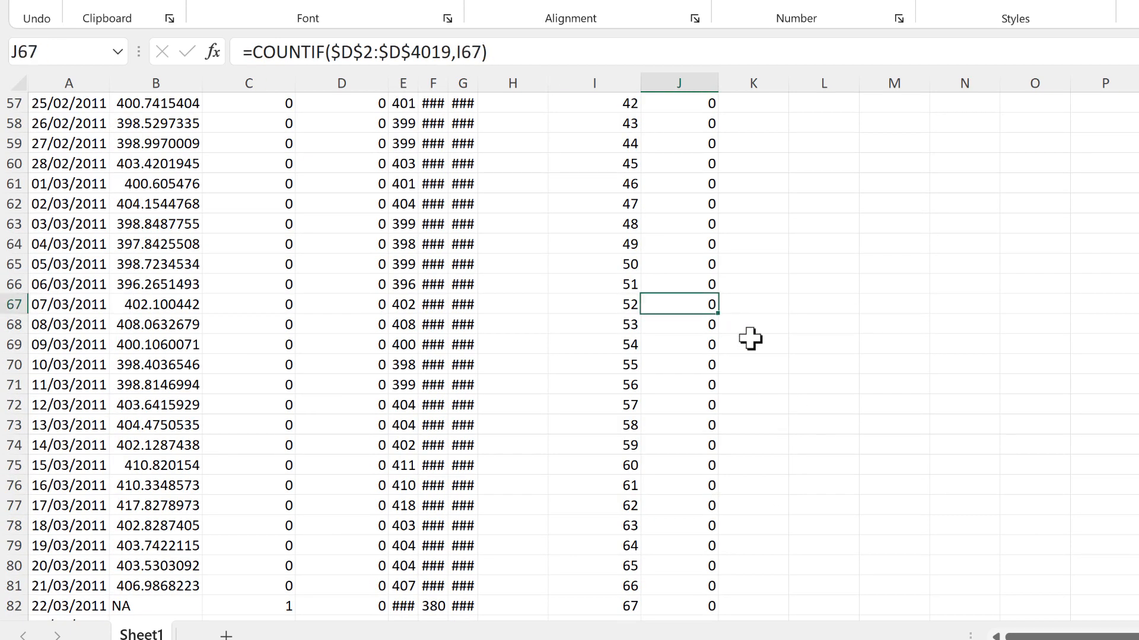
key("ctrl+Up")
scroll(733, 332, "up", 3)
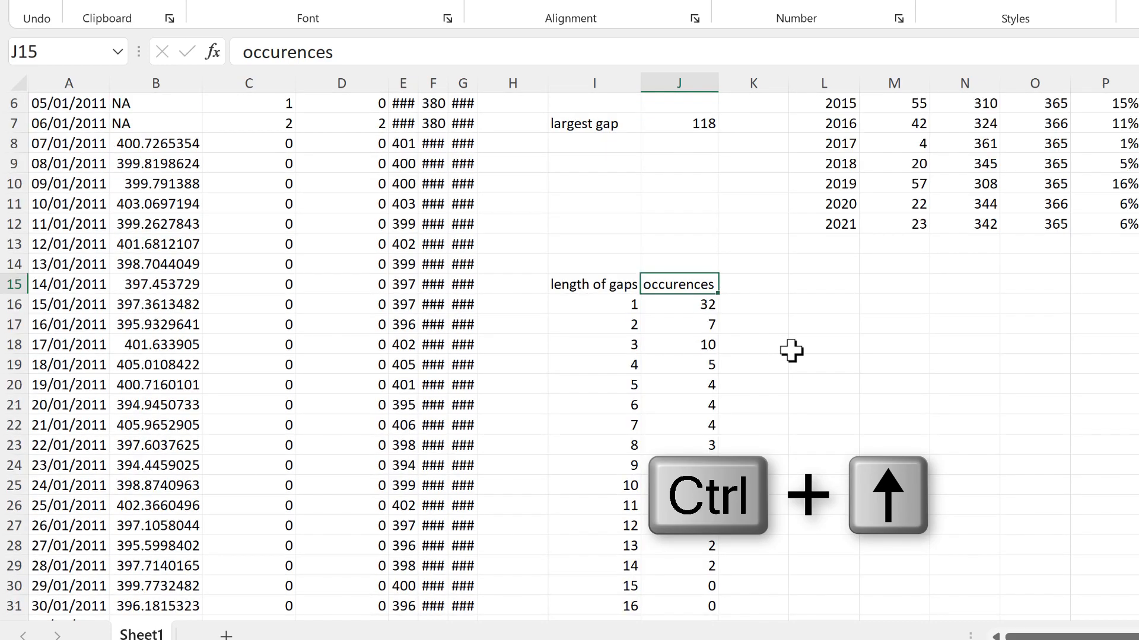
Add filters to the gap length table and filter out the value 0 in the occurences column.
key("ctrl+shift+l")
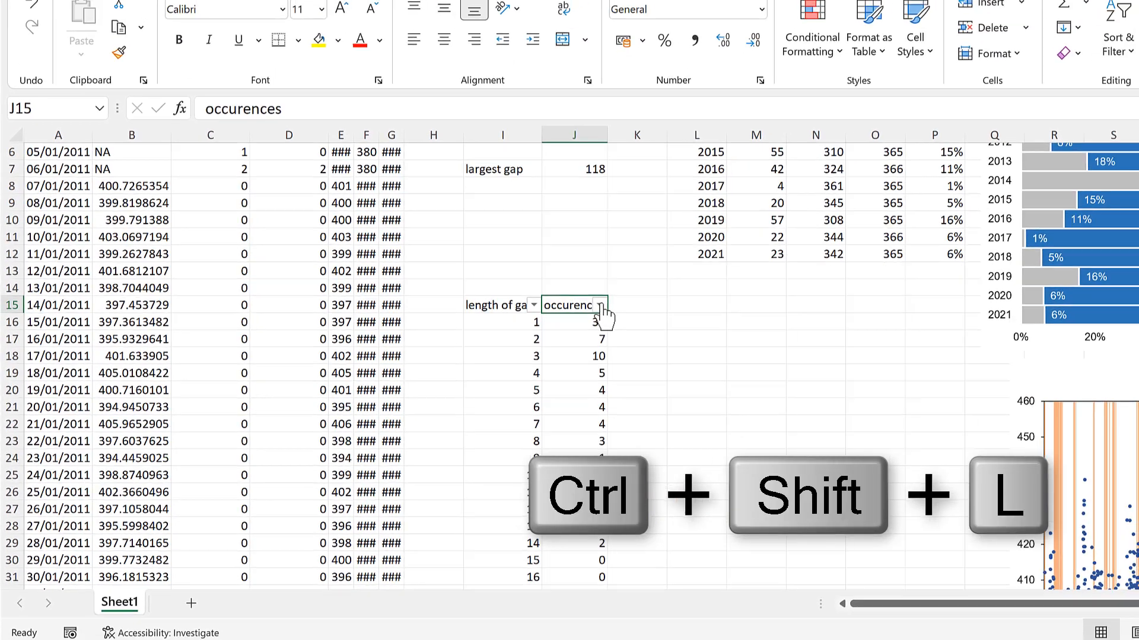
left_click(709, 284)
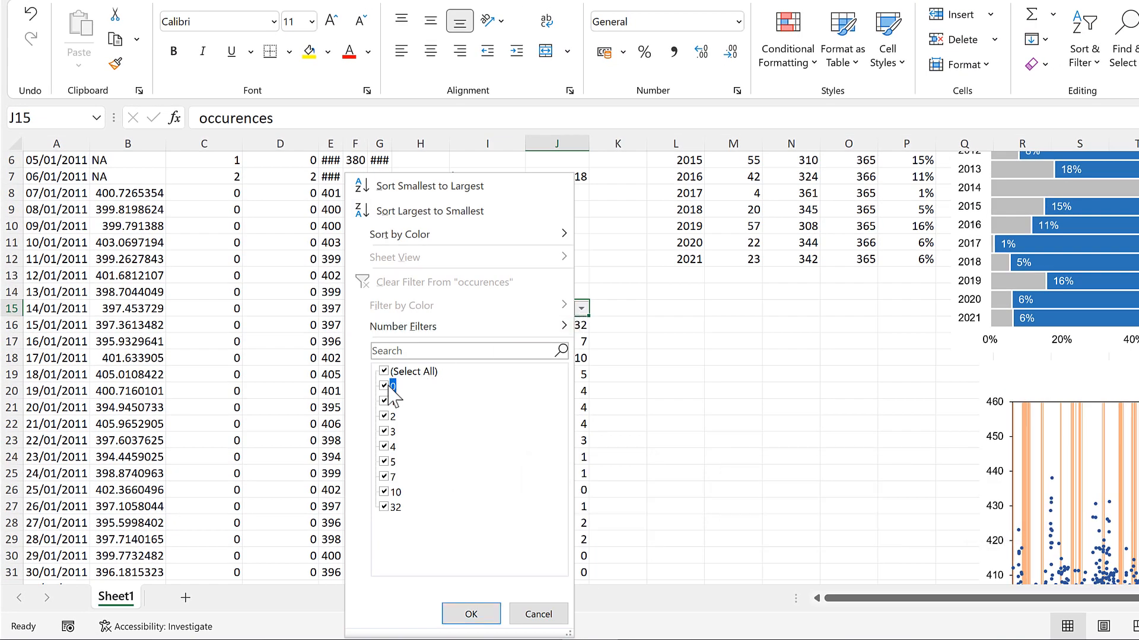
left_click(471, 614)
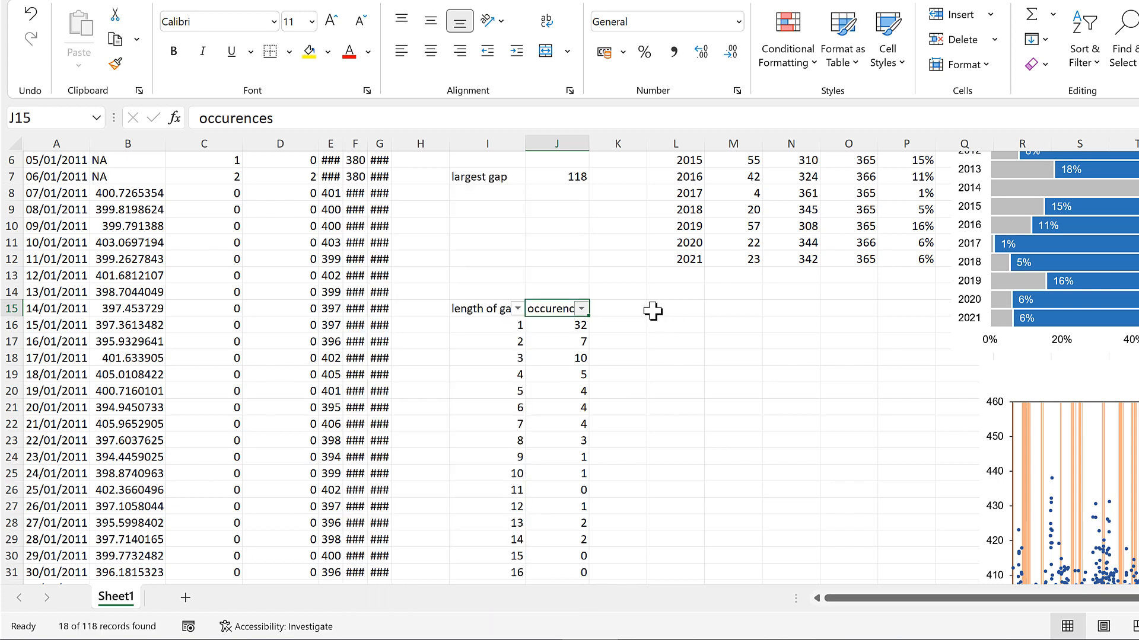
Copy the filtered gap length table with its headers and paste it as formulas at I135.
left_click(482, 309)
left_click(481, 309)
key("ctrl+shift+Right")
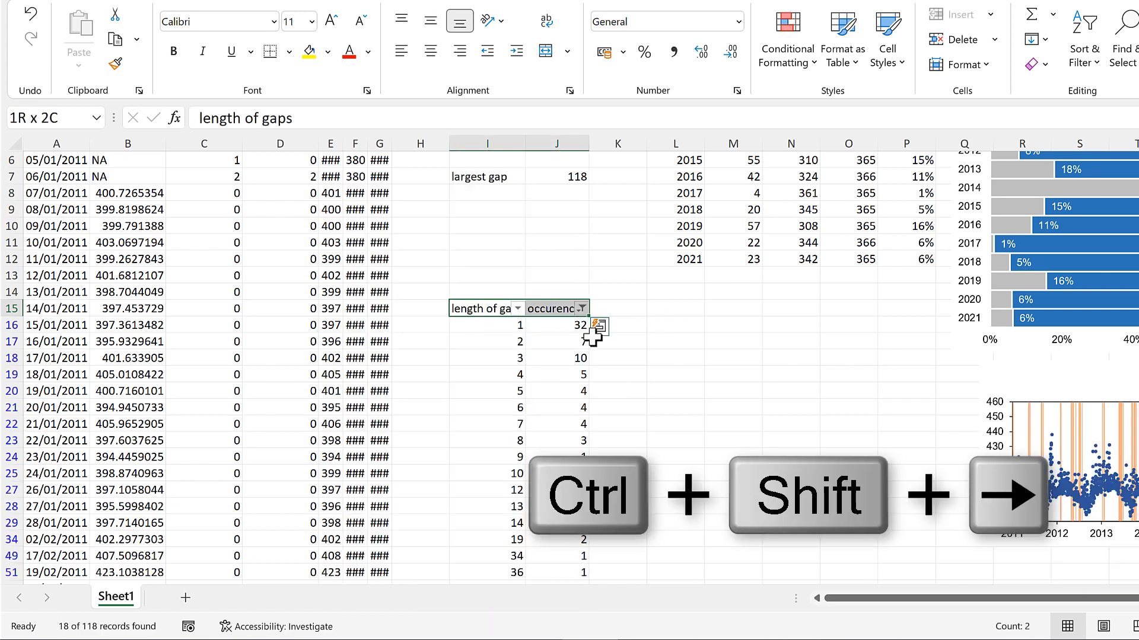
key("ctrl+shift+Down")
key("ctrl+c")
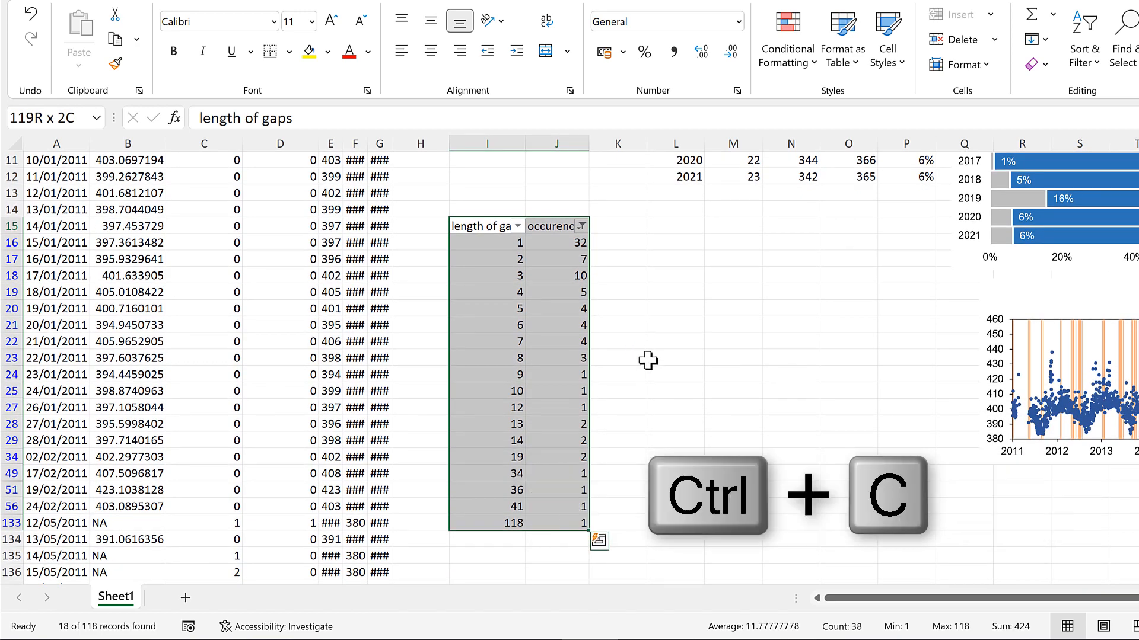
scroll(509, 460, "down", 2)
left_click(508, 461)
right_click(508, 461)
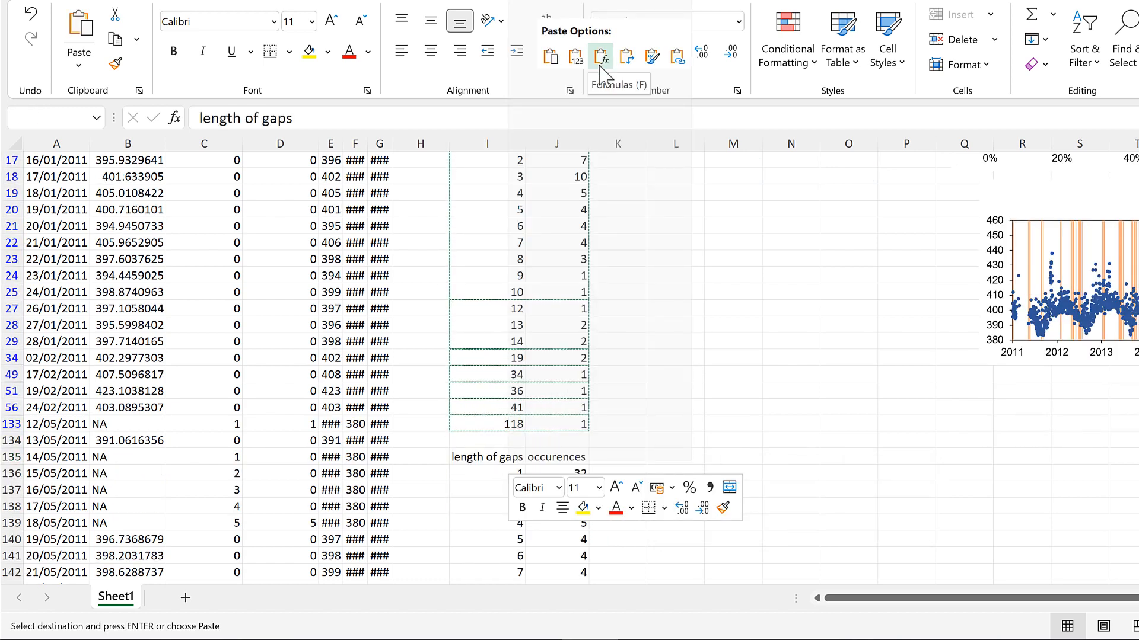
left_click(600, 59)
Inspect the cell references of the pasted COUNTIF formula in J136.
key("Tab")
key("Tab")
key("Tab")
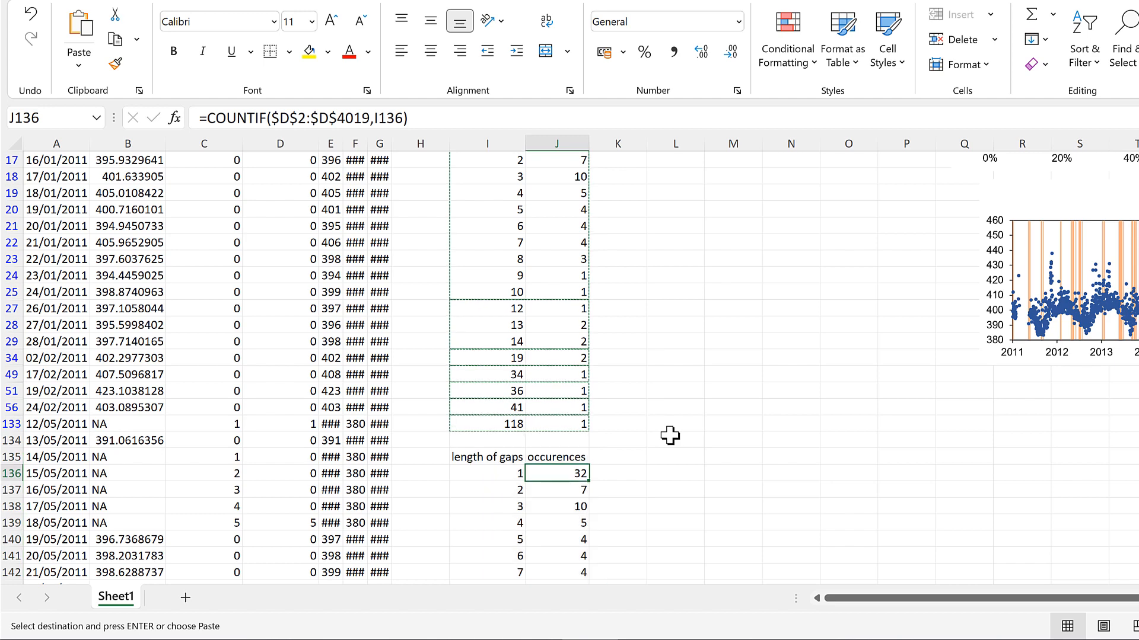
scroll(671, 436, "down", 3)
key("F2")
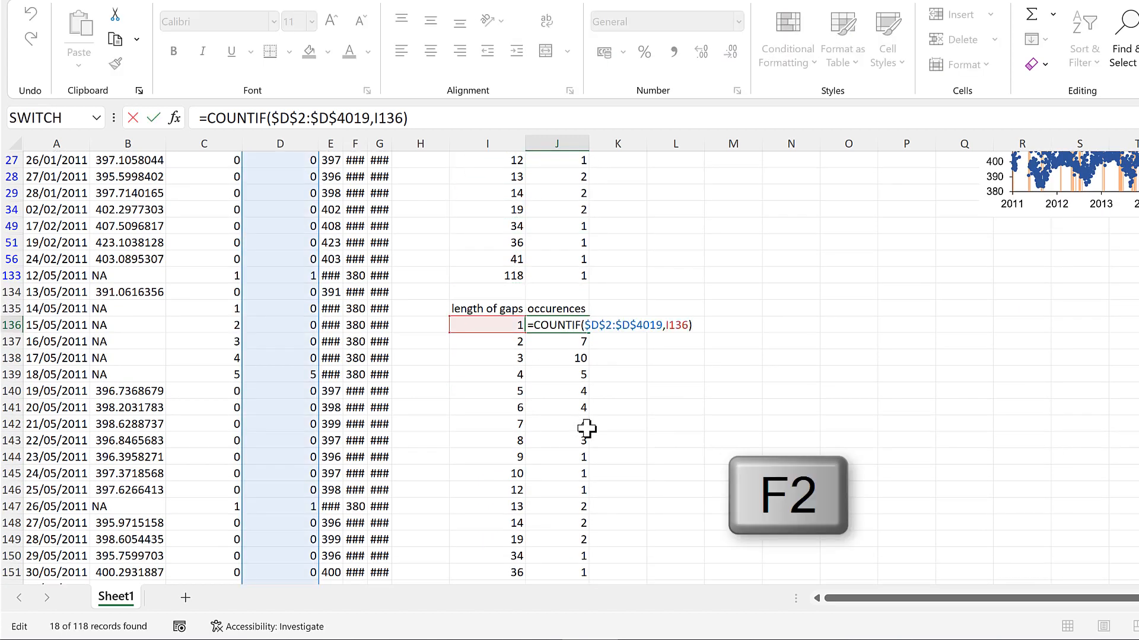
key("Return")
Clear the filter from the occurences column of the original table.
left_click(580, 275)
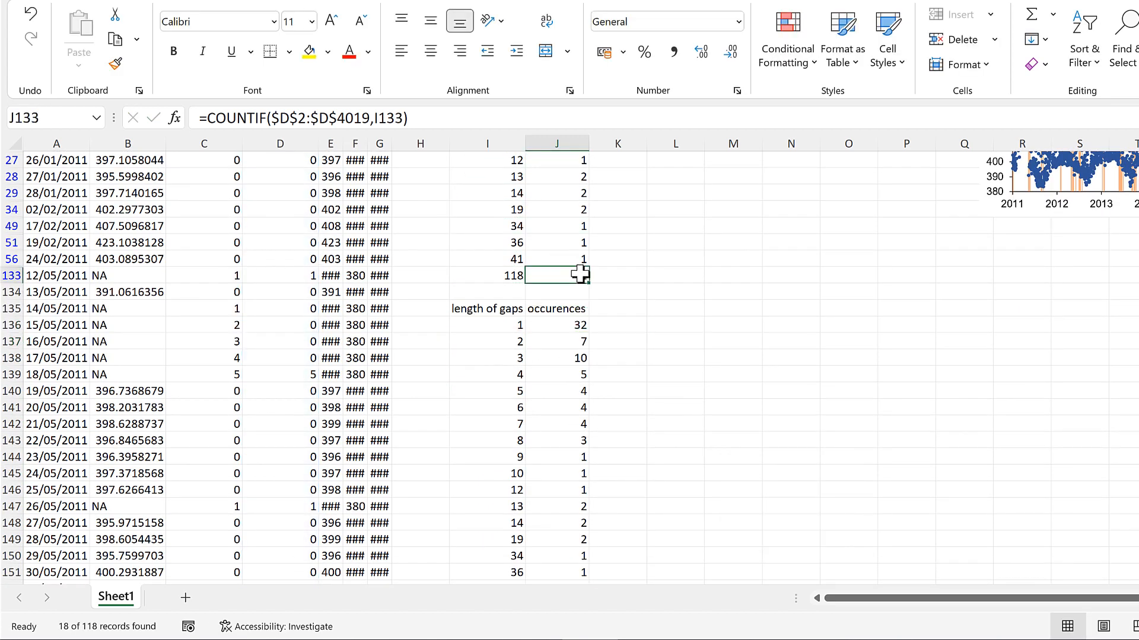
key("ctrl+Up")
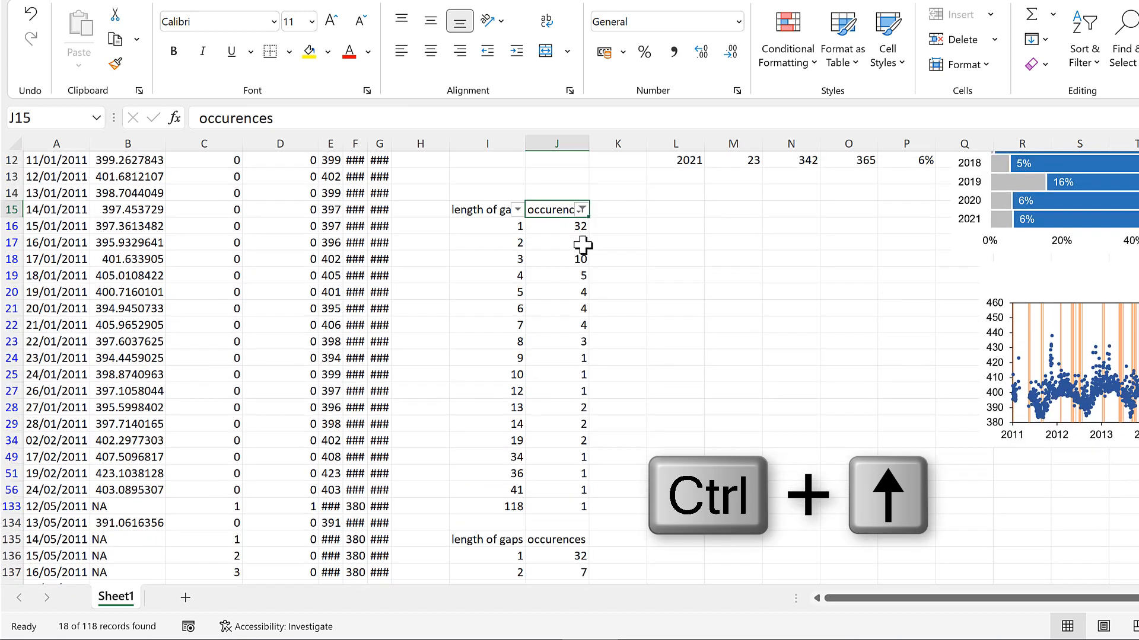
left_click(581, 210)
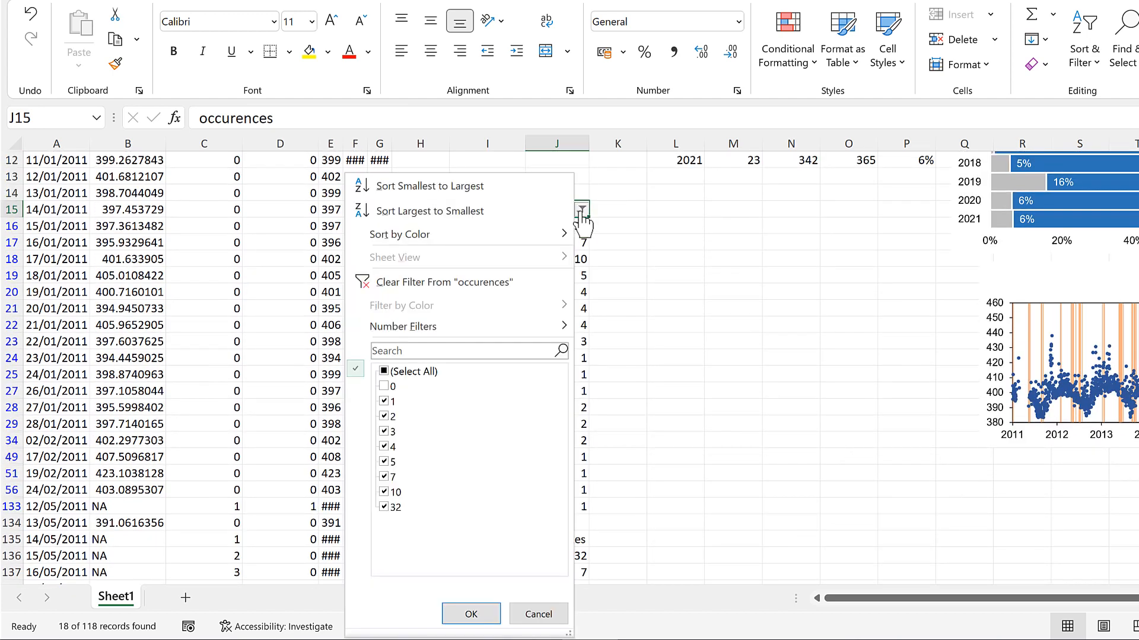
left_click(491, 286)
Delete the original gap length table I15:J133, headers included, and shift the cells below up.
left_click(483, 212)
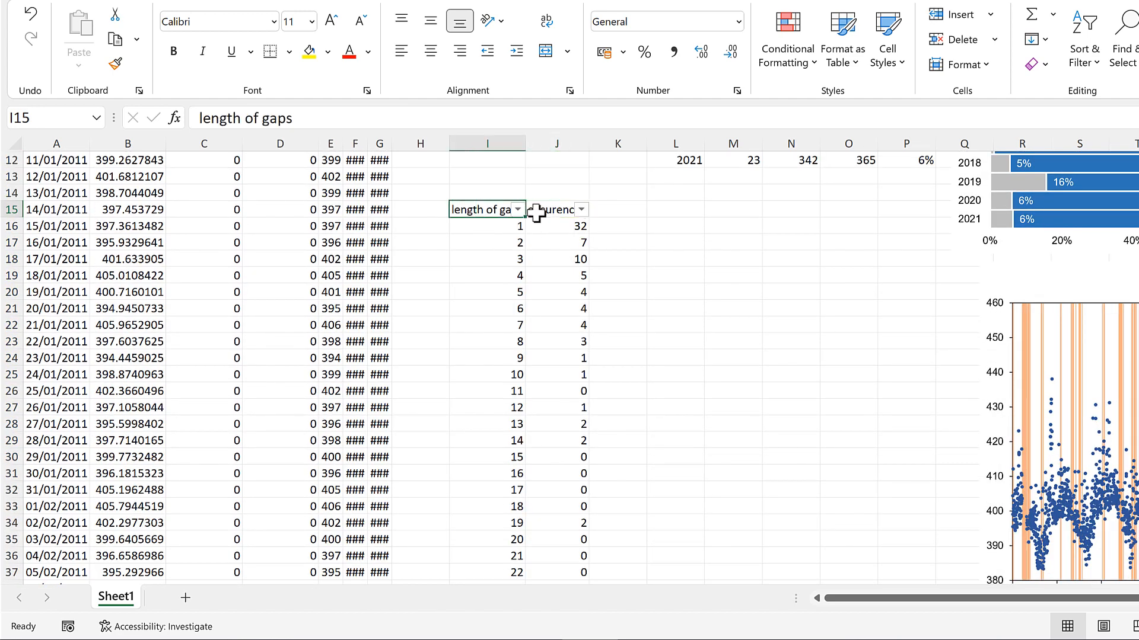
left_click_drag(536, 212, 539, 211)
key("ctrl+shift+Down")
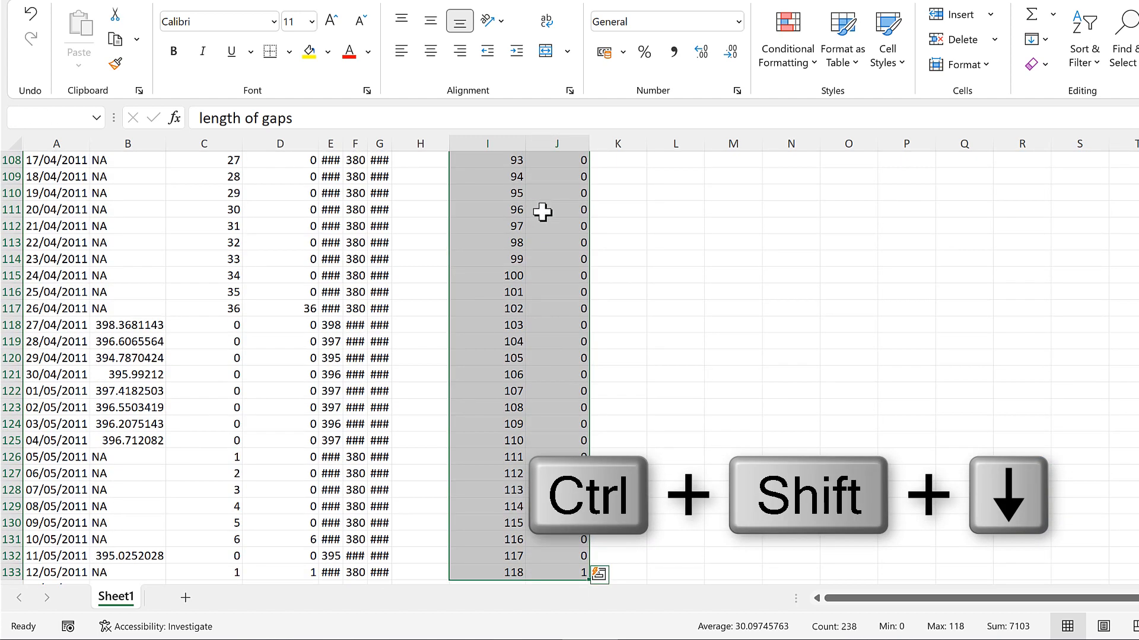
right_click(544, 213)
left_click(612, 314)
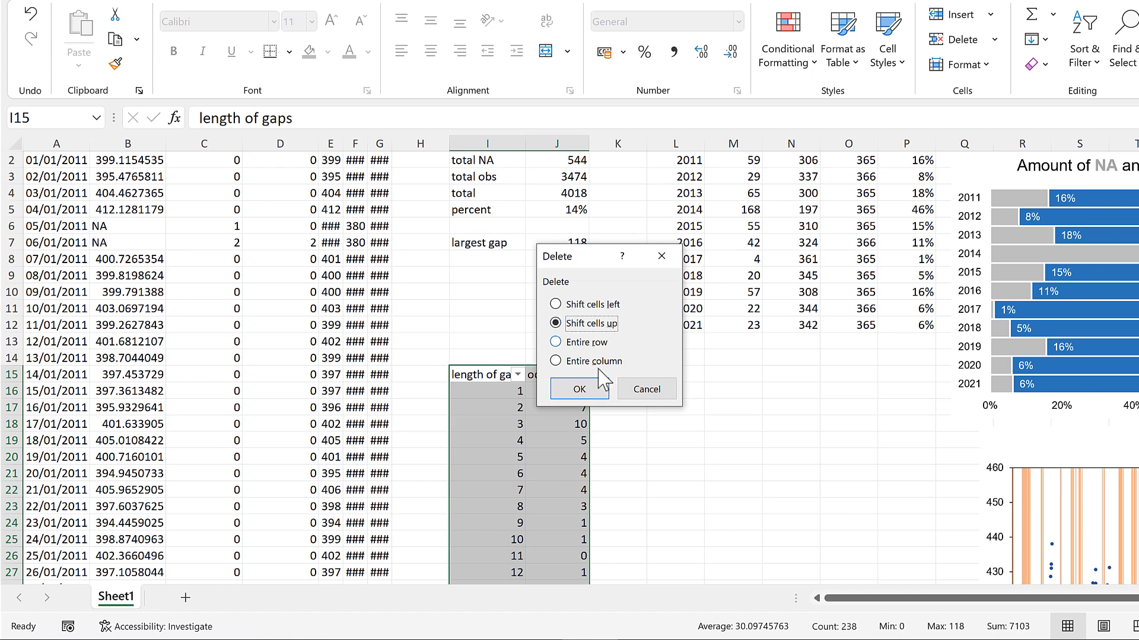
left_click(587, 389)
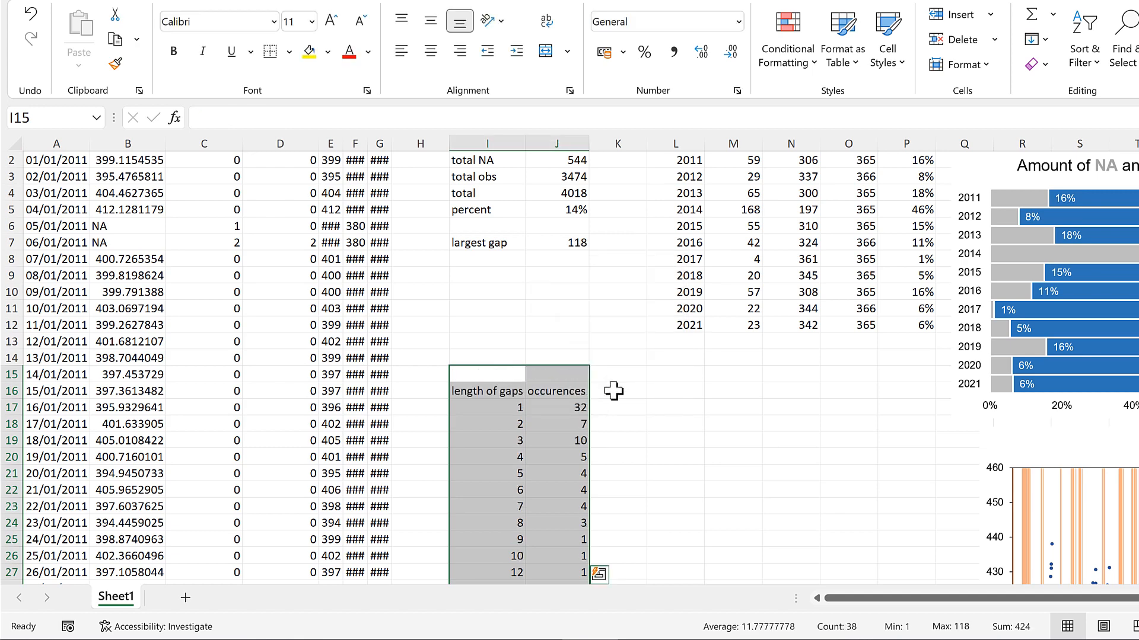
Add the column header "no. of NA" in K16, beside the occurences header of the gap length table.
left_click(614, 390)
scroll(640, 409, "down", 4)
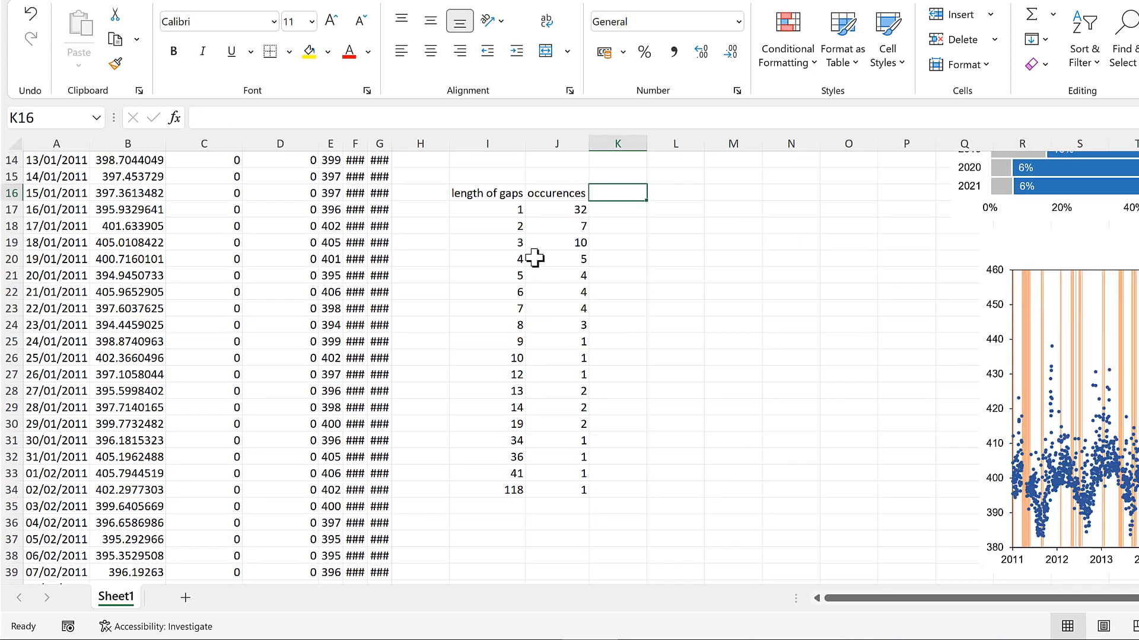
scroll(680, 388, "up", 1)
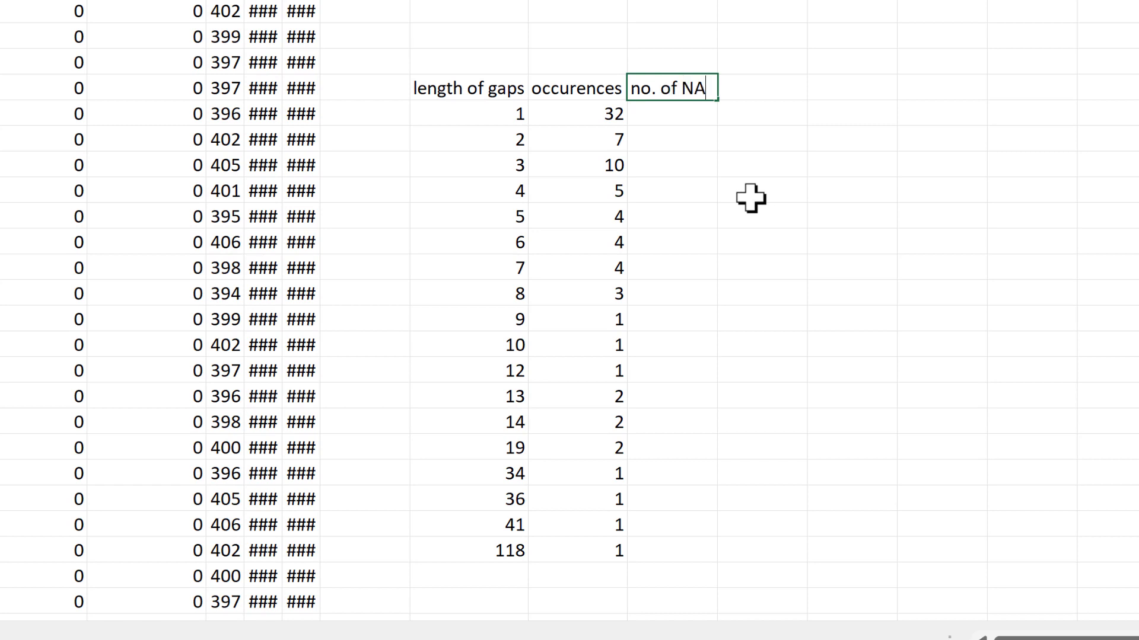
type("no. of NA")
key("Return")
Calculate the number of NAs in K17 as =I17*J17 and fill the formula down to K34.
type("=")
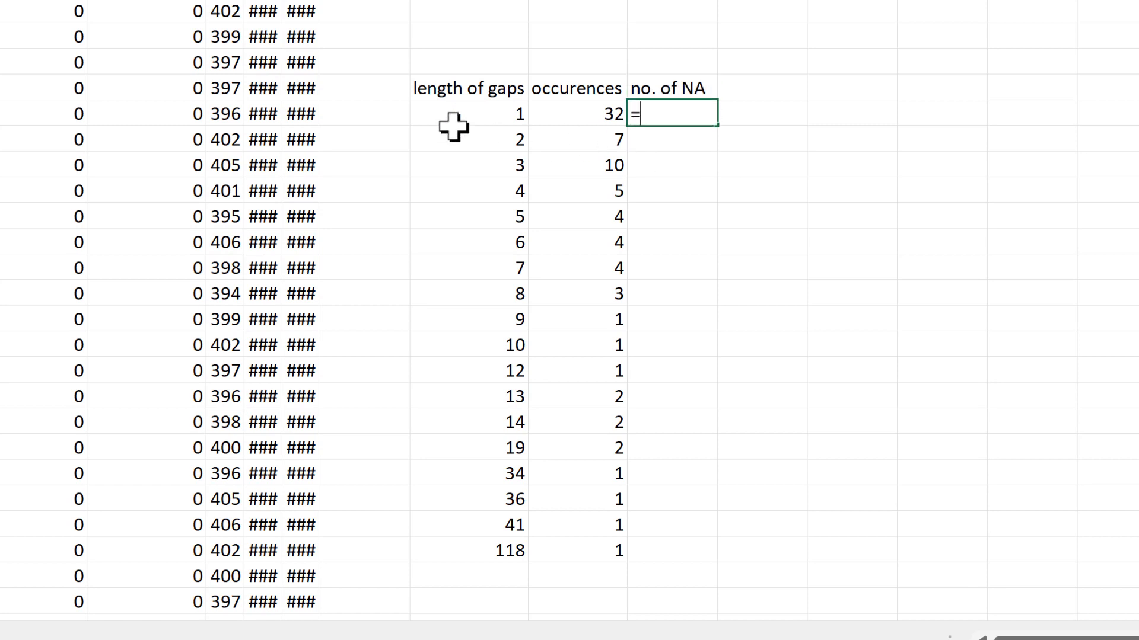
left_click(452, 122)
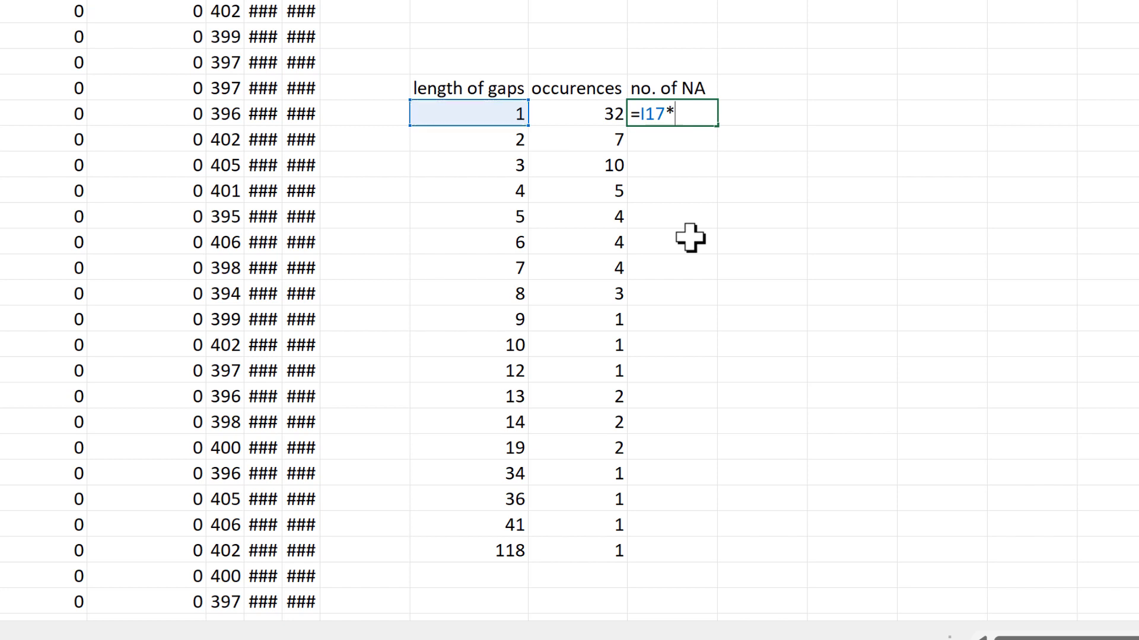
type("*")
left_click(611, 116)
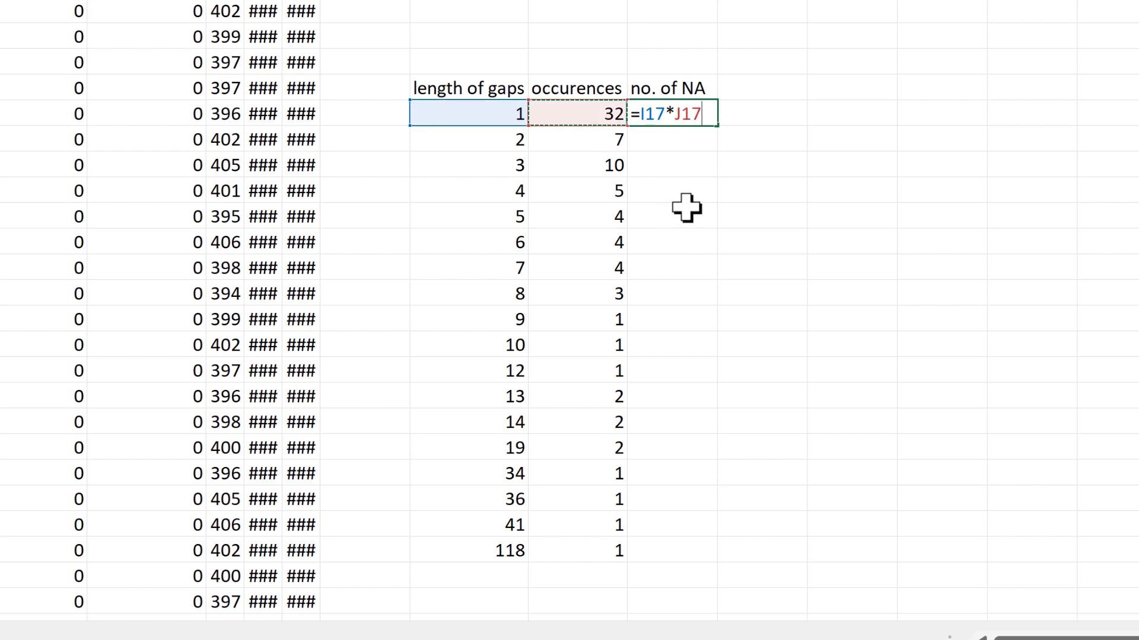
key("Return")
left_click(700, 114)
double_click(722, 135)
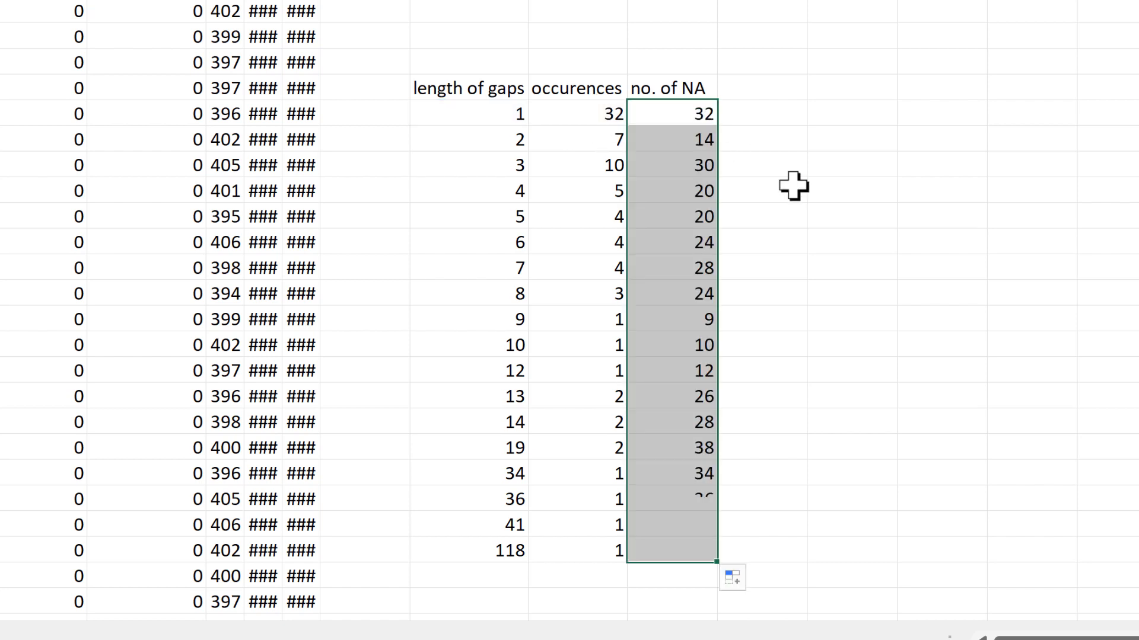
Check the no. of NA results against gap length and occurences for gap lengths 1, 2 and 118.
left_click(593, 113)
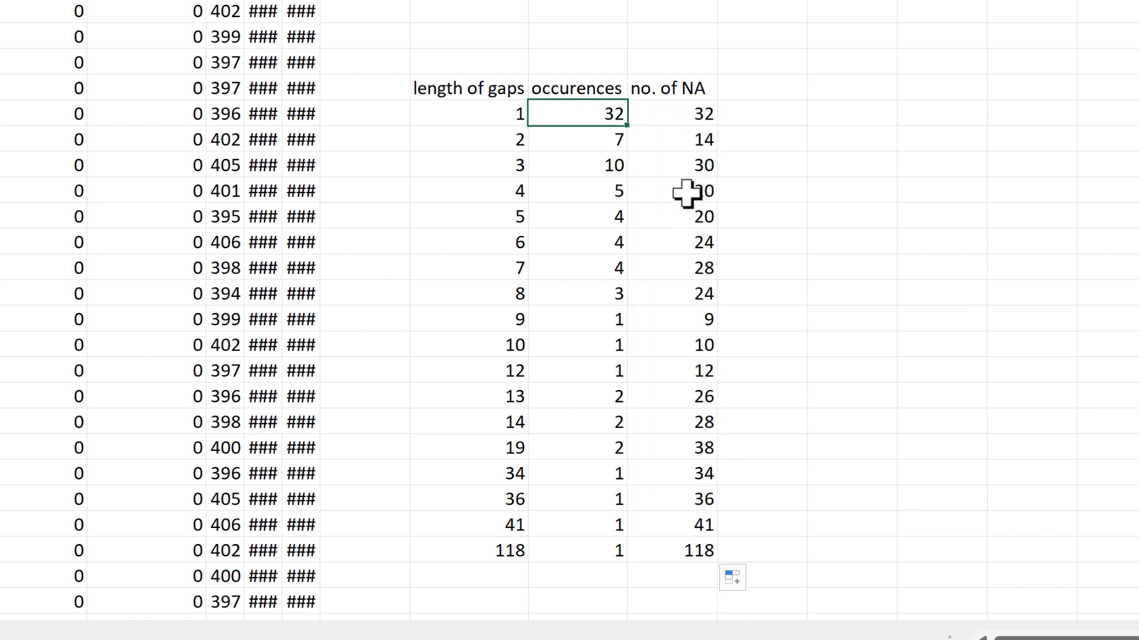
left_click(470, 109)
left_click(676, 122)
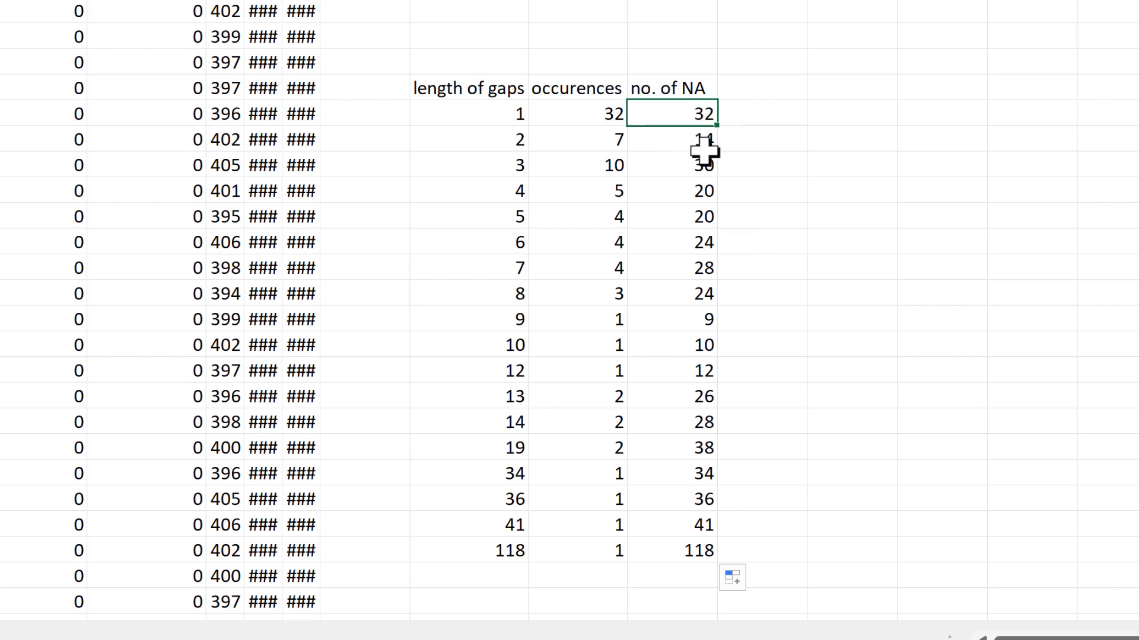
left_click(587, 142)
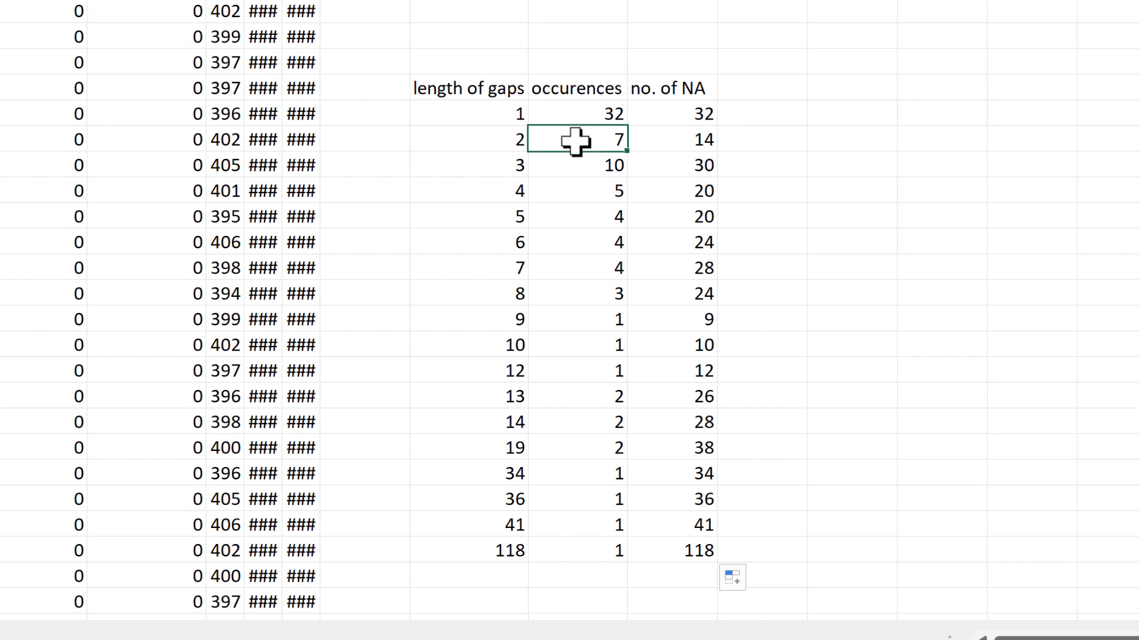
left_click(482, 142)
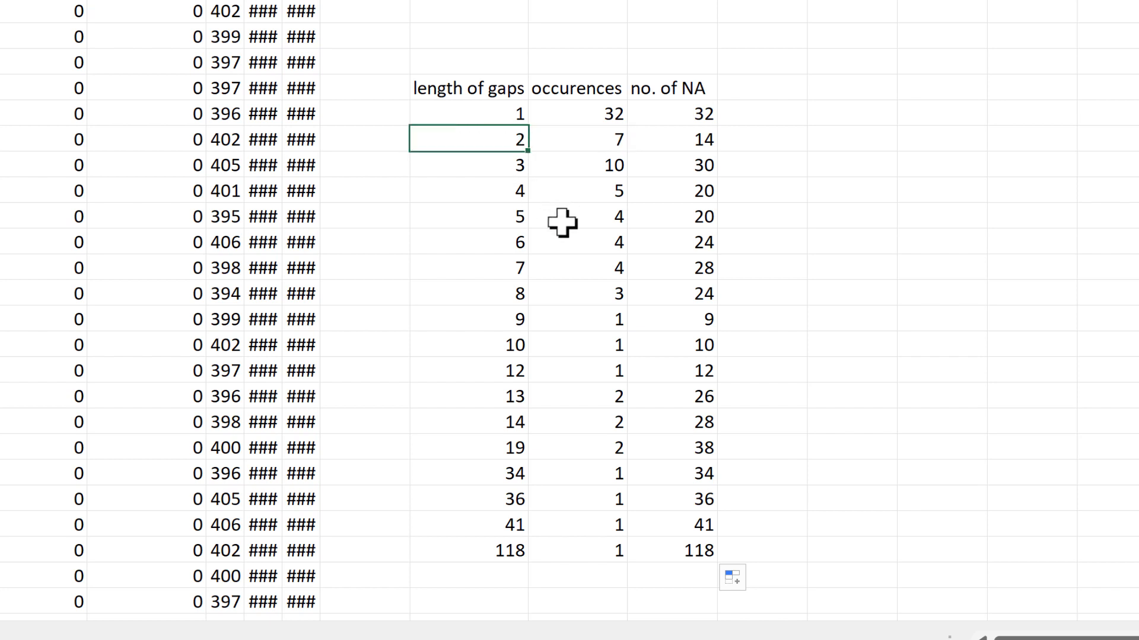
left_click(669, 135)
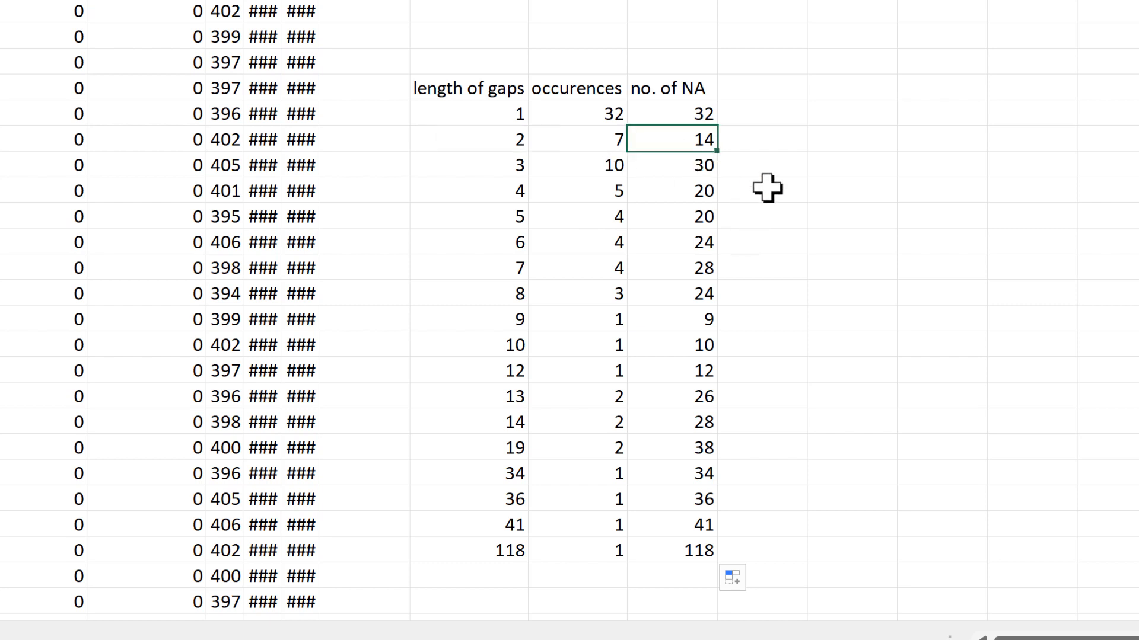
left_click(601, 546)
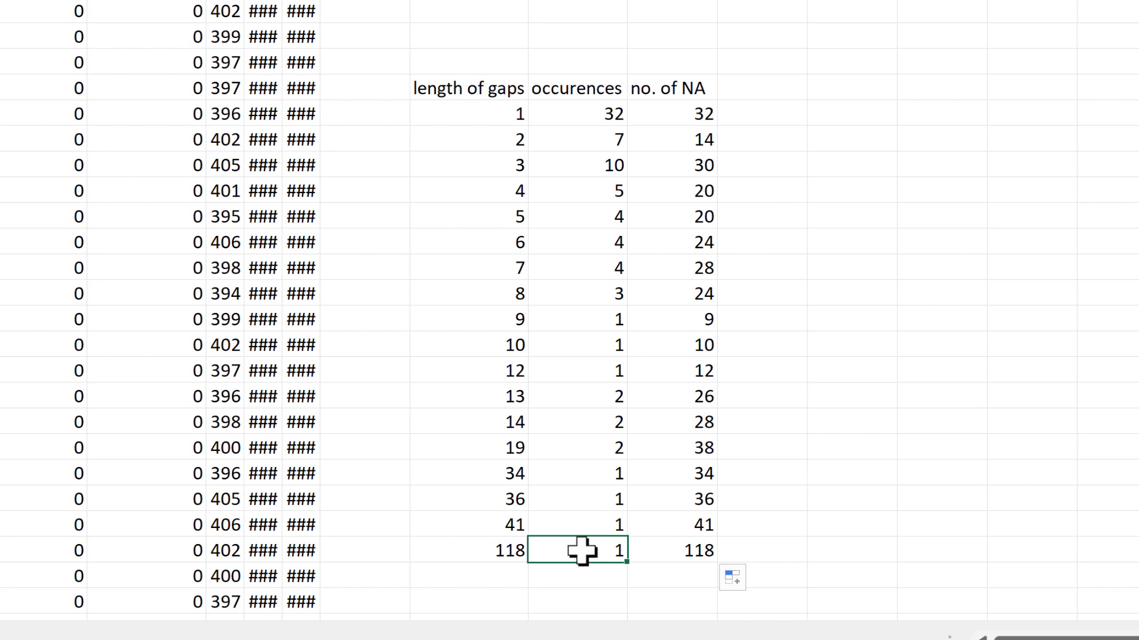
left_click(502, 556)
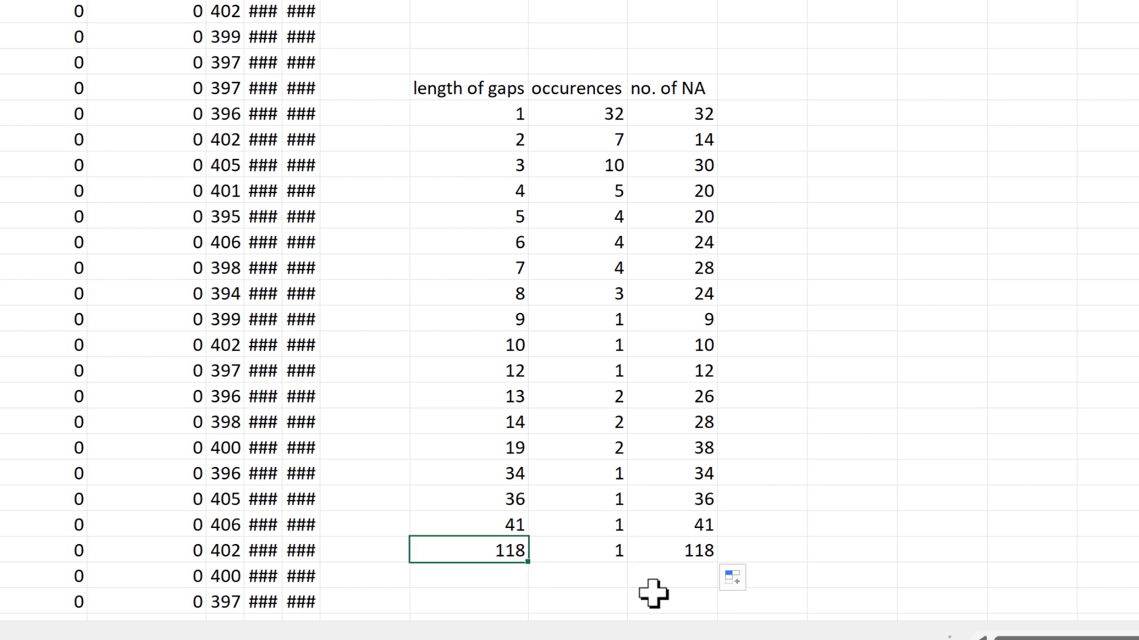
left_click(681, 548)
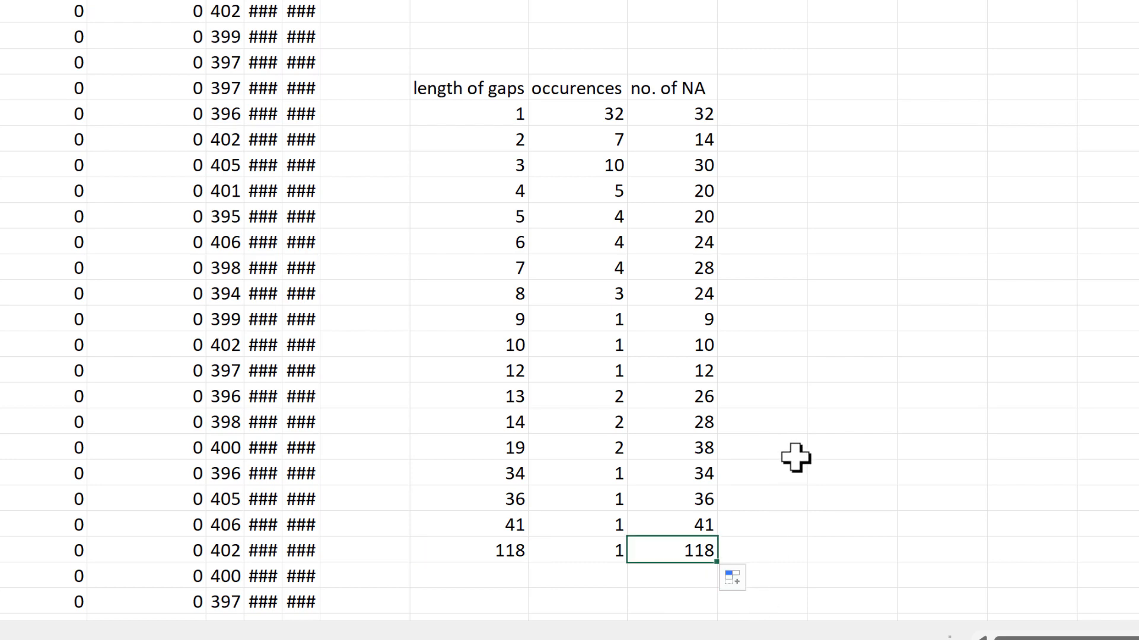
Total the no. of NA column in K15, above its header, with a SUM of K17:K34.
scroll(795, 457, "up", 1)
left_click(661, 140)
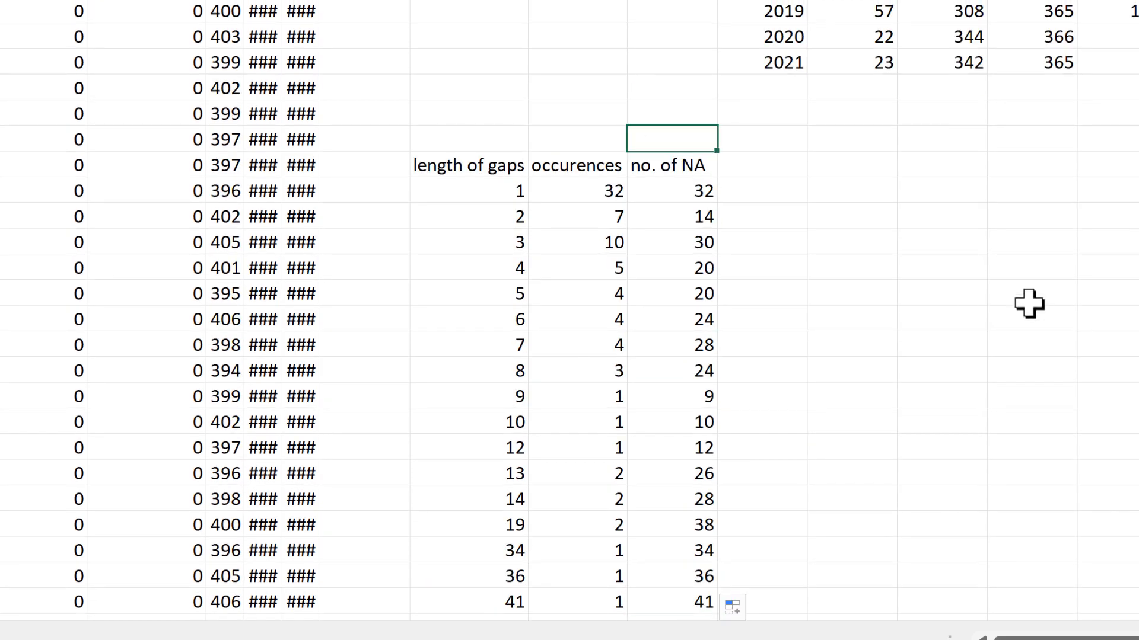
type("=sum")
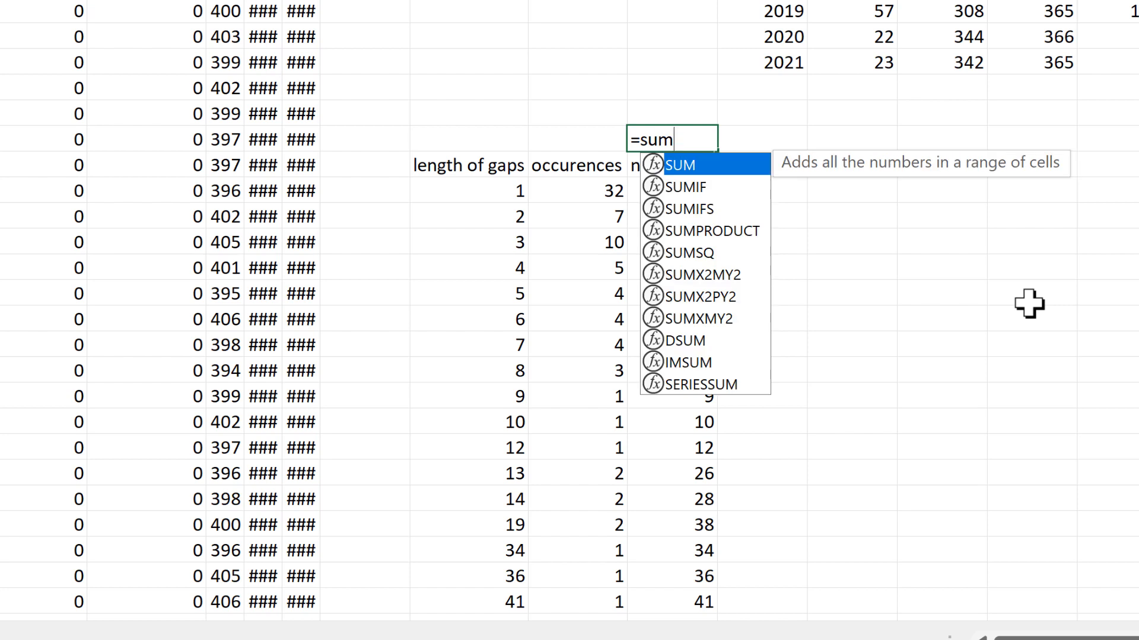
key("Tab")
left_click_drag(694, 190, 670, 578)
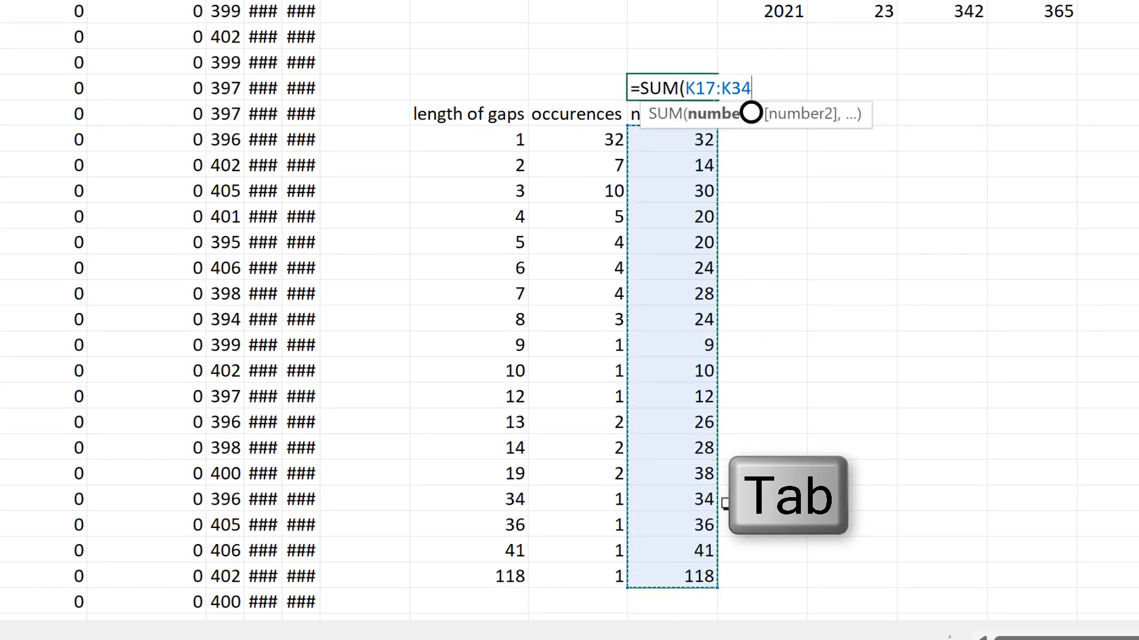
key("Return")
Compare the summed number of NAs in K15 with the total NA value in the summary table.
scroll(854, 320, "up", 2)
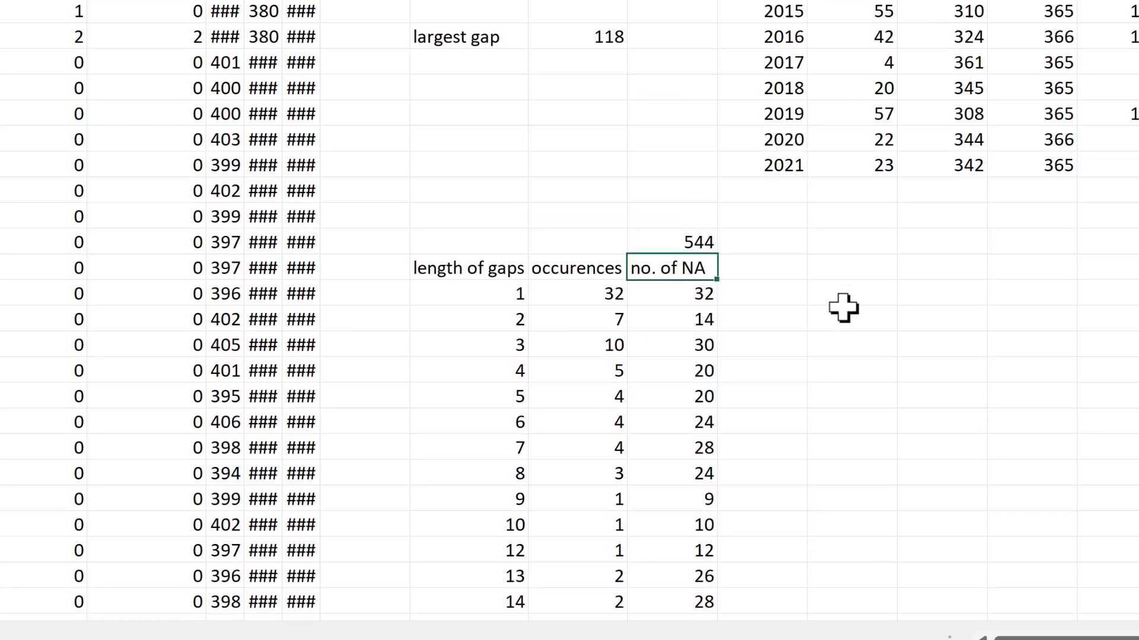
left_click(688, 243)
scroll(801, 402, "up", 1)
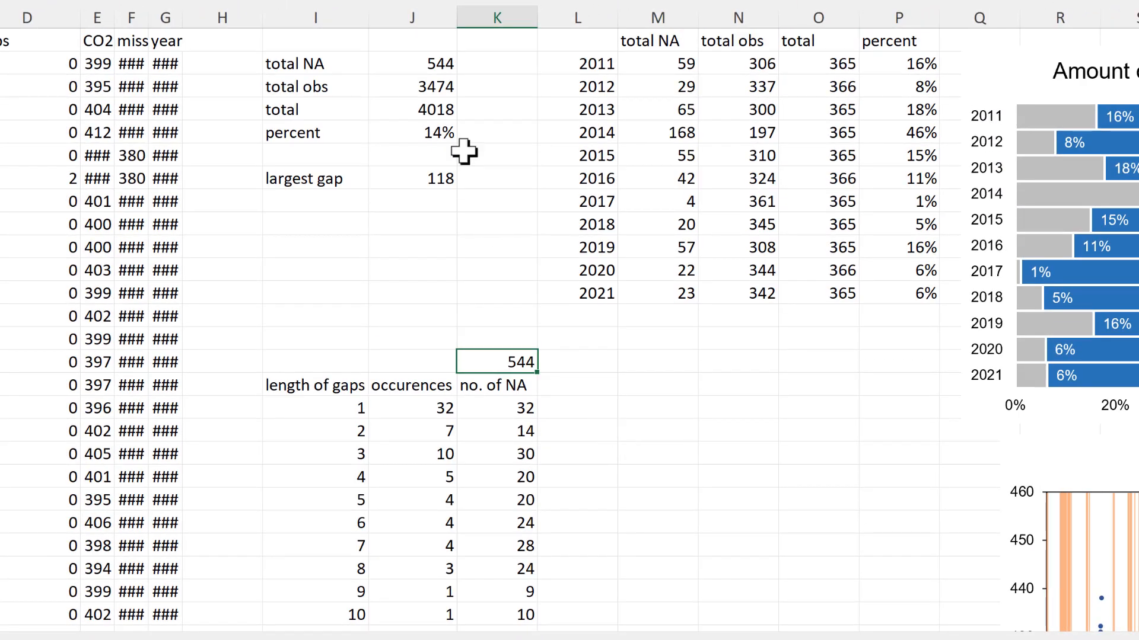
left_click(423, 68)
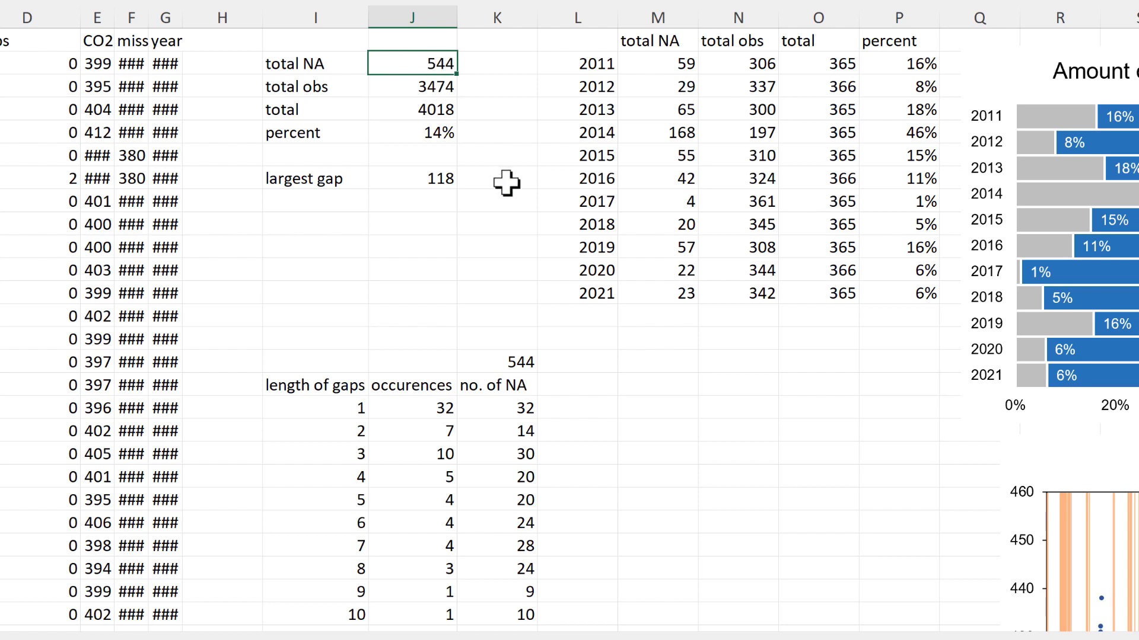
Add the column header "percent" in L16, beside the no. of NA header.
left_click(563, 391)
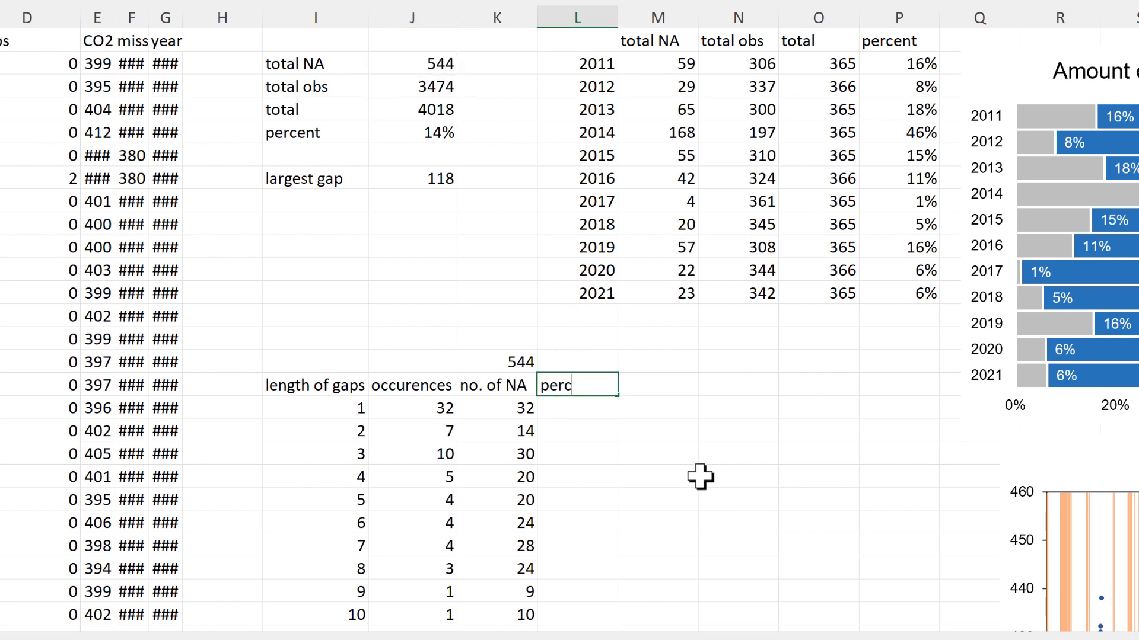
type("percent")
key("Return")
Enter the cumulative percentage formula =SUM($K$17:K17)/$K$15 in L17, with the range start and the total as absolute references.
scroll(714, 512, "down", 3)
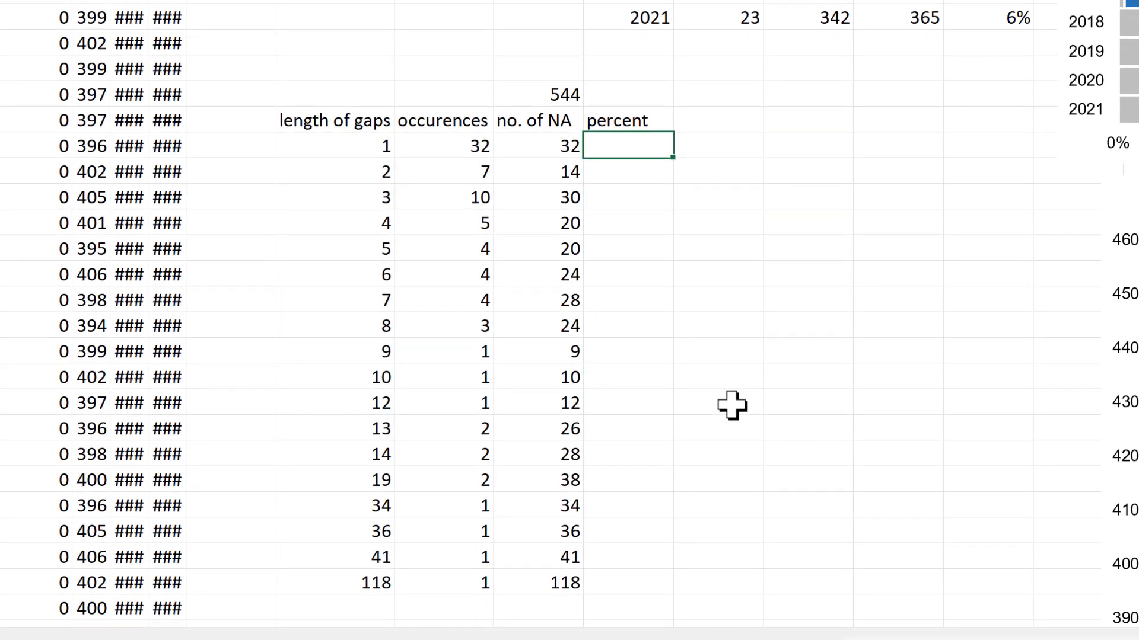
type("=sum")
key("Tab")
left_click(553, 146)
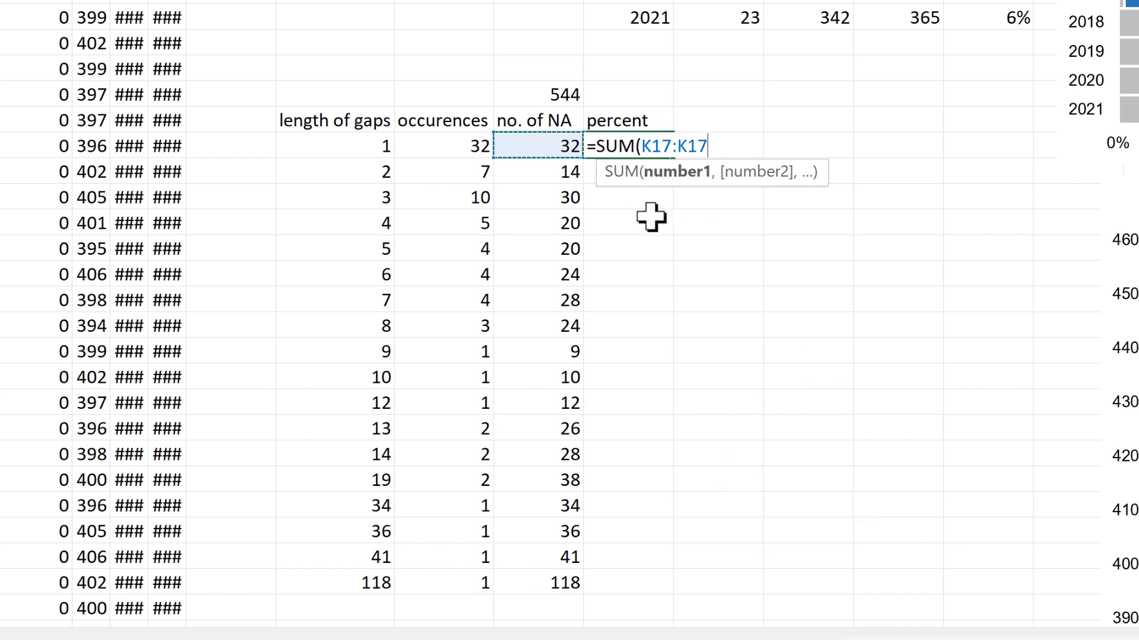
left_click_drag(651, 146, 713, 339)
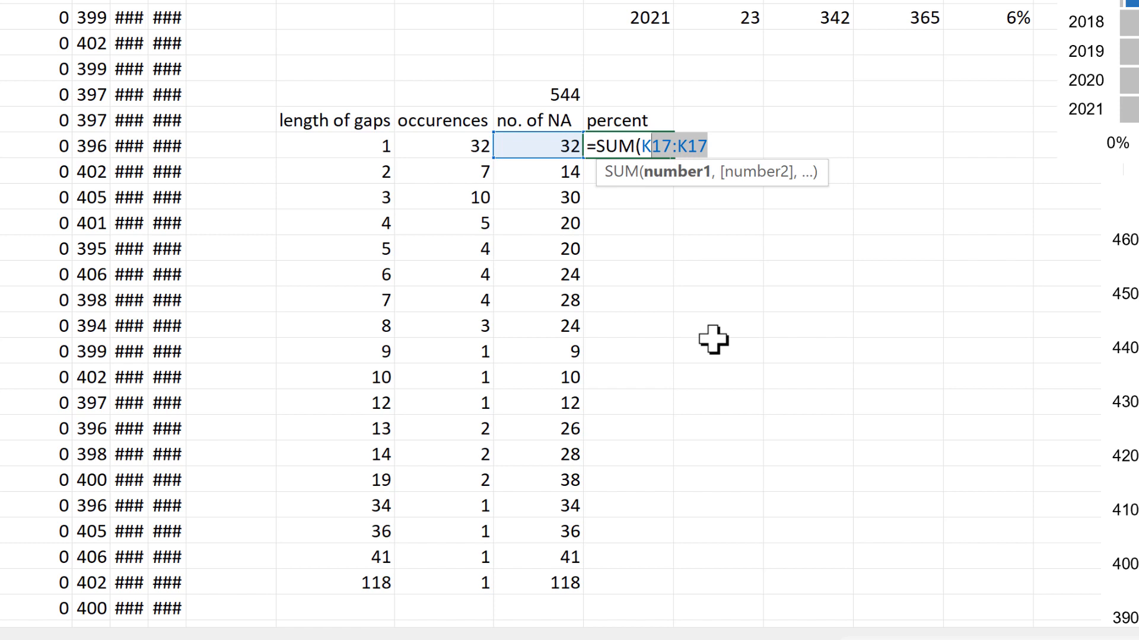
left_click(654, 146)
key("F4")
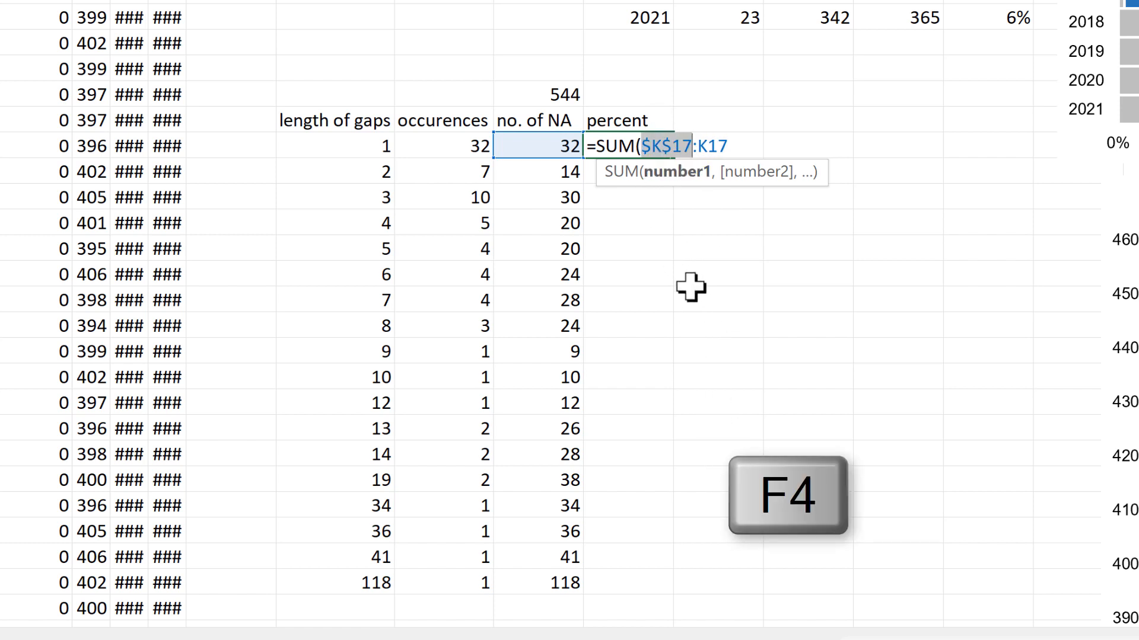
left_click(732, 149)
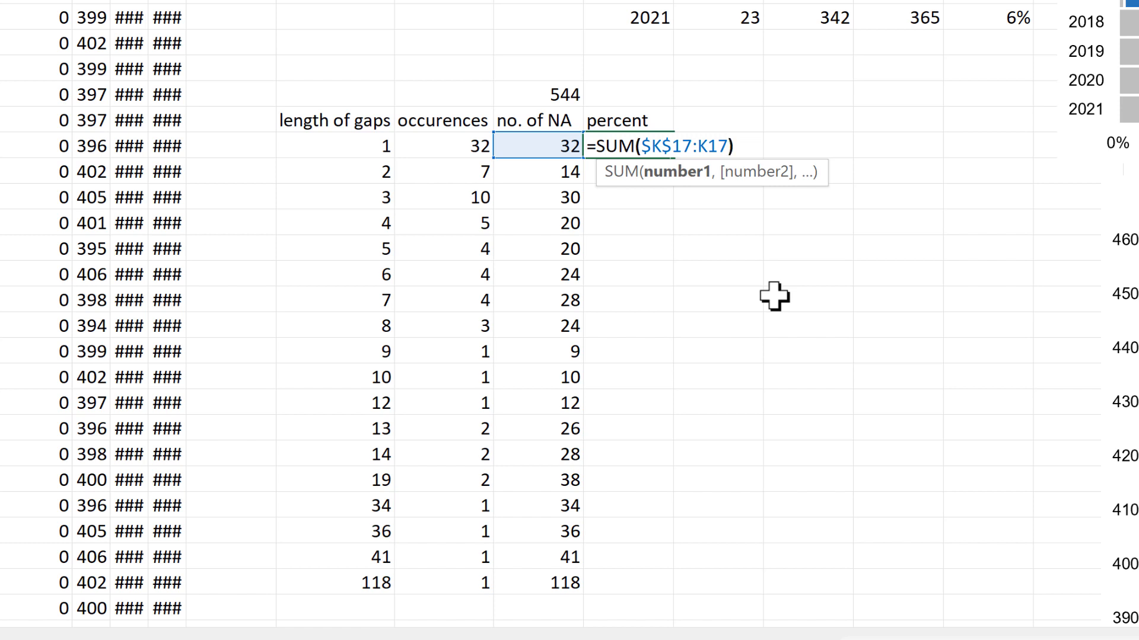
left_click(551, 96)
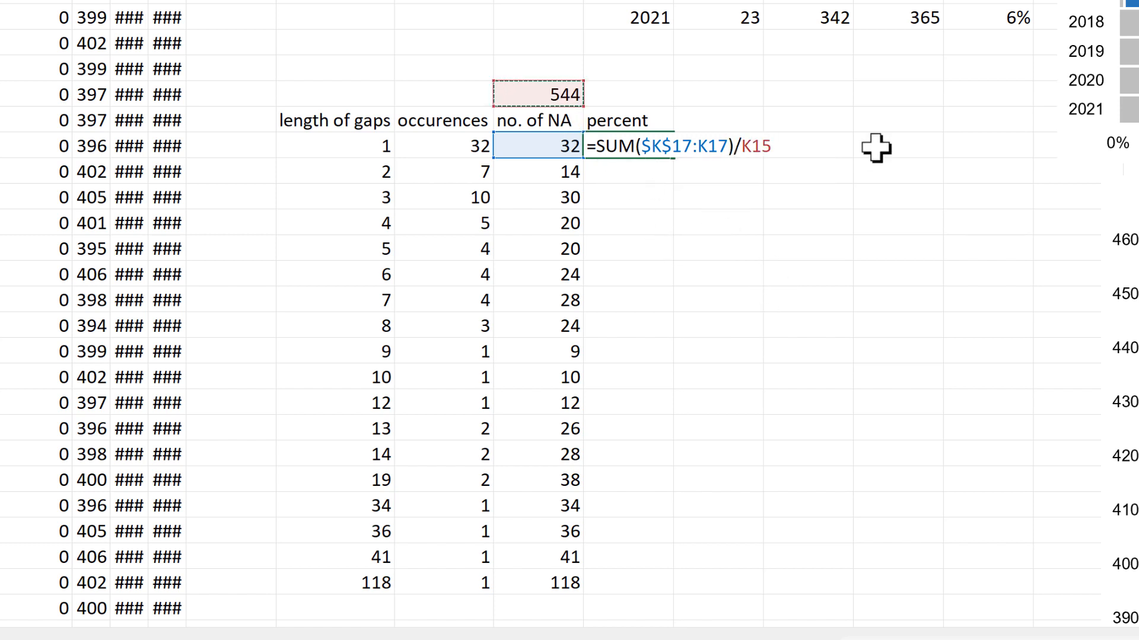
key("F4")
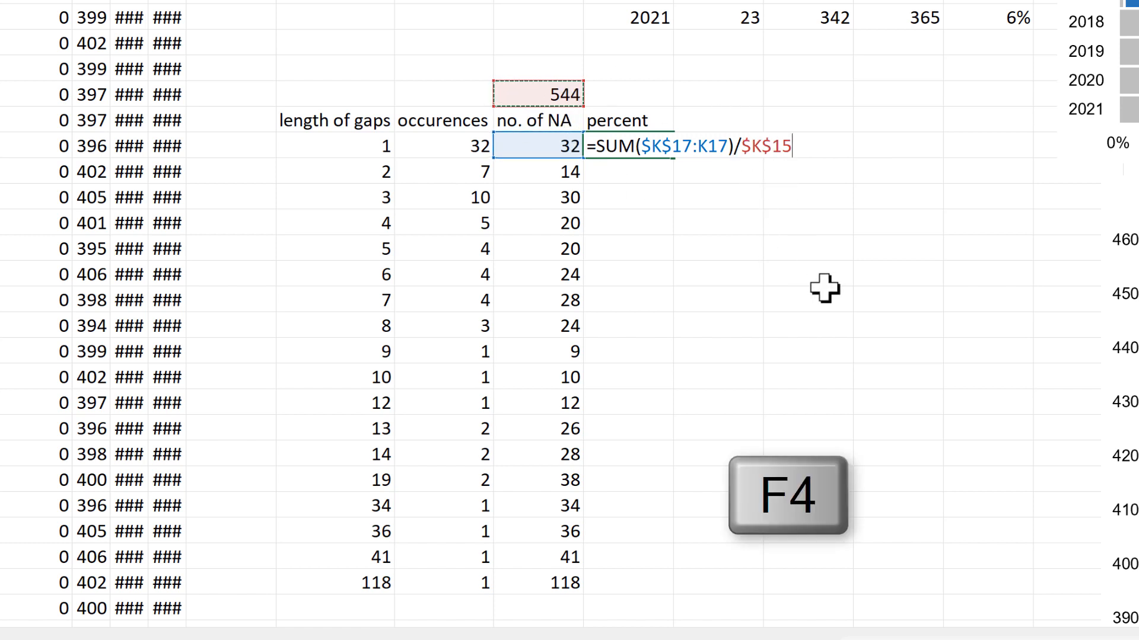
key("Return")
Fill the cumulative percent formula from L17 down to L34 and format the values as percentages.
left_click(649, 147)
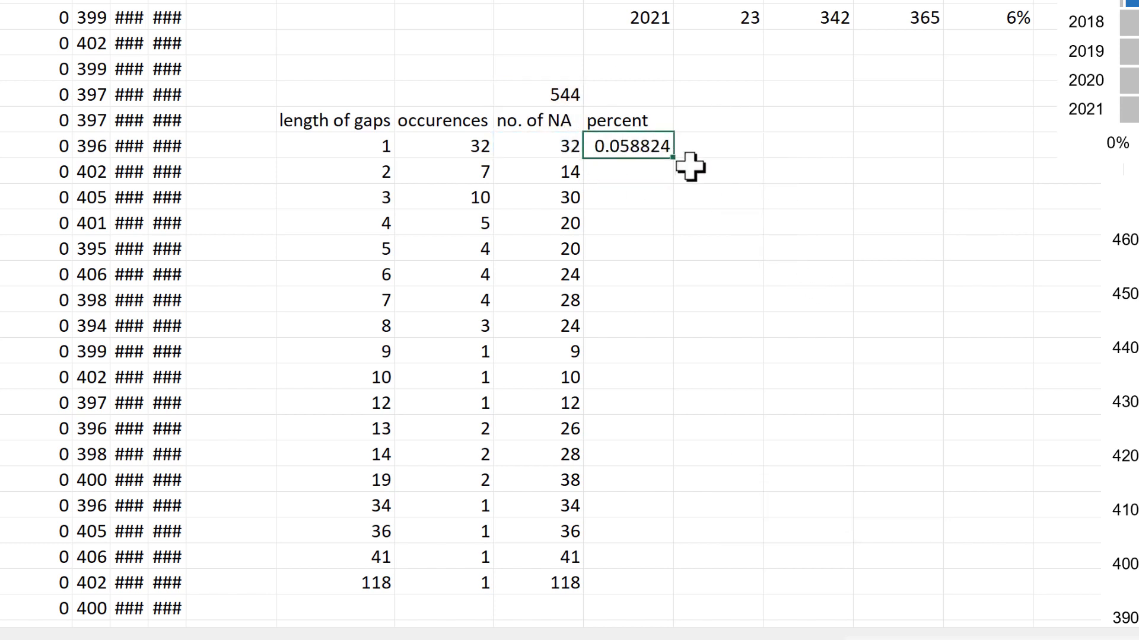
double_click(674, 159)
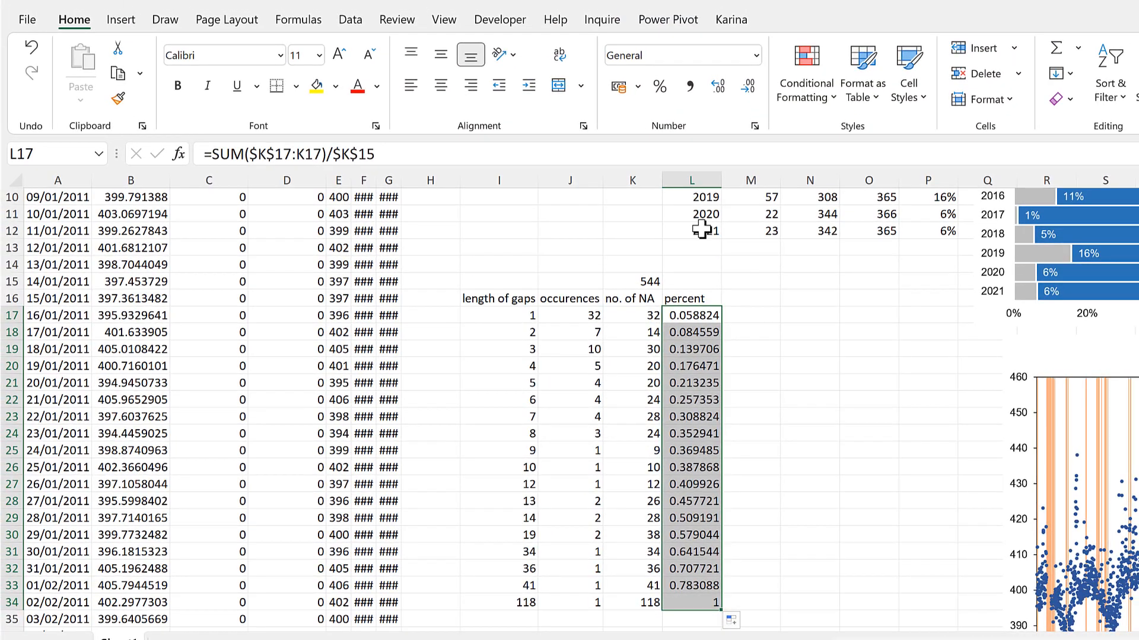
left_click(660, 88)
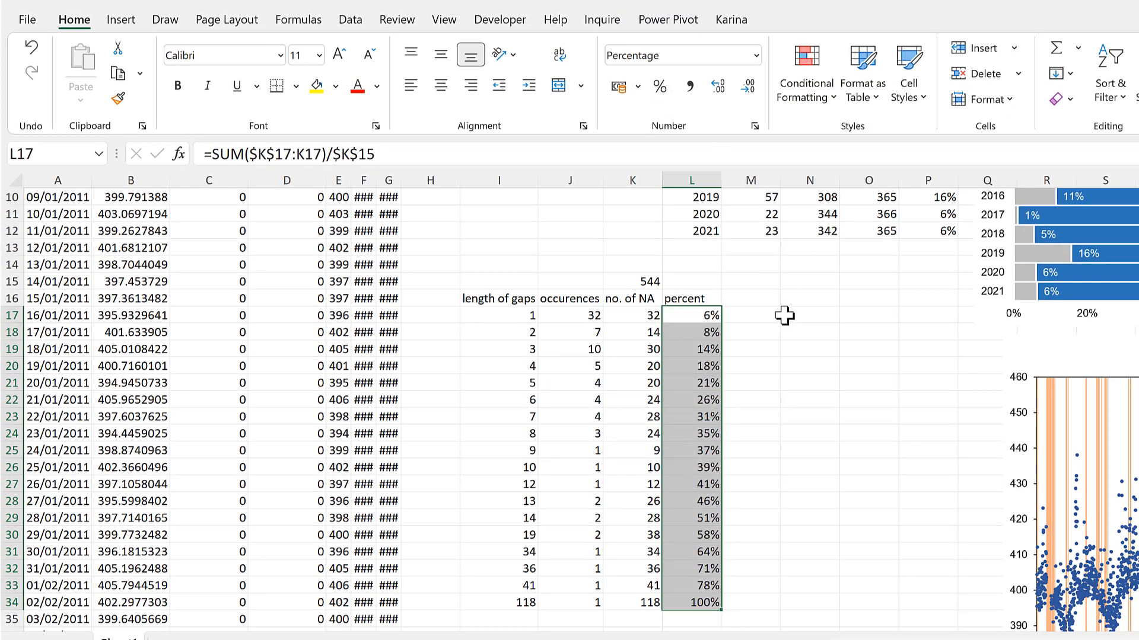
Inspect how the SUM range expands in the percent formulas from L18 down to L21, leaving each formula as it is.
left_click(693, 332)
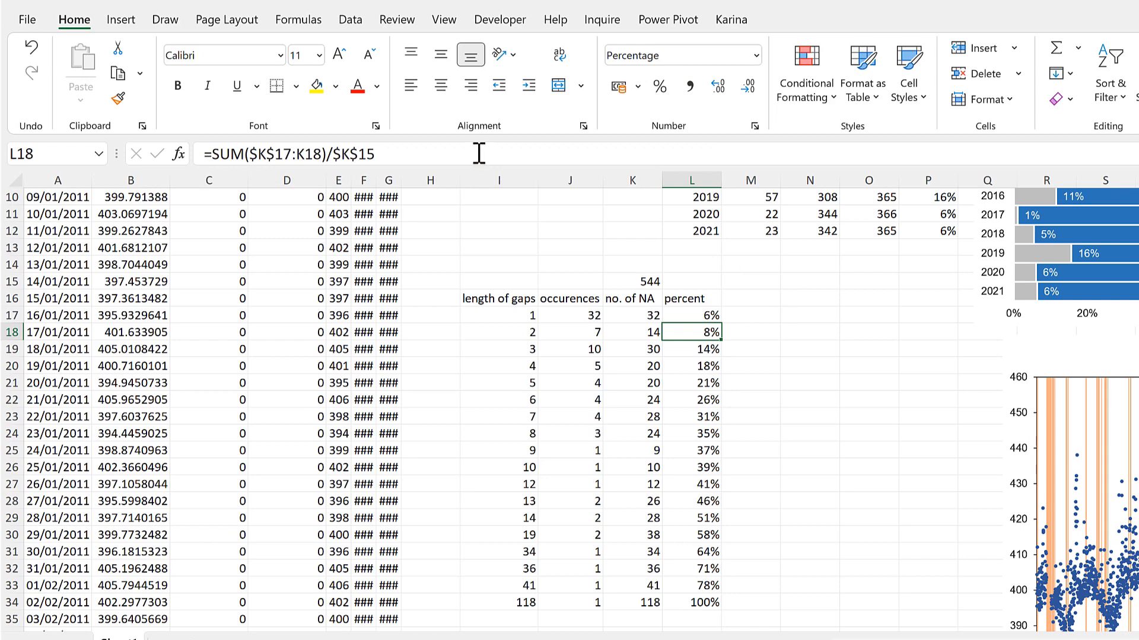
left_click(479, 154)
key("Return")
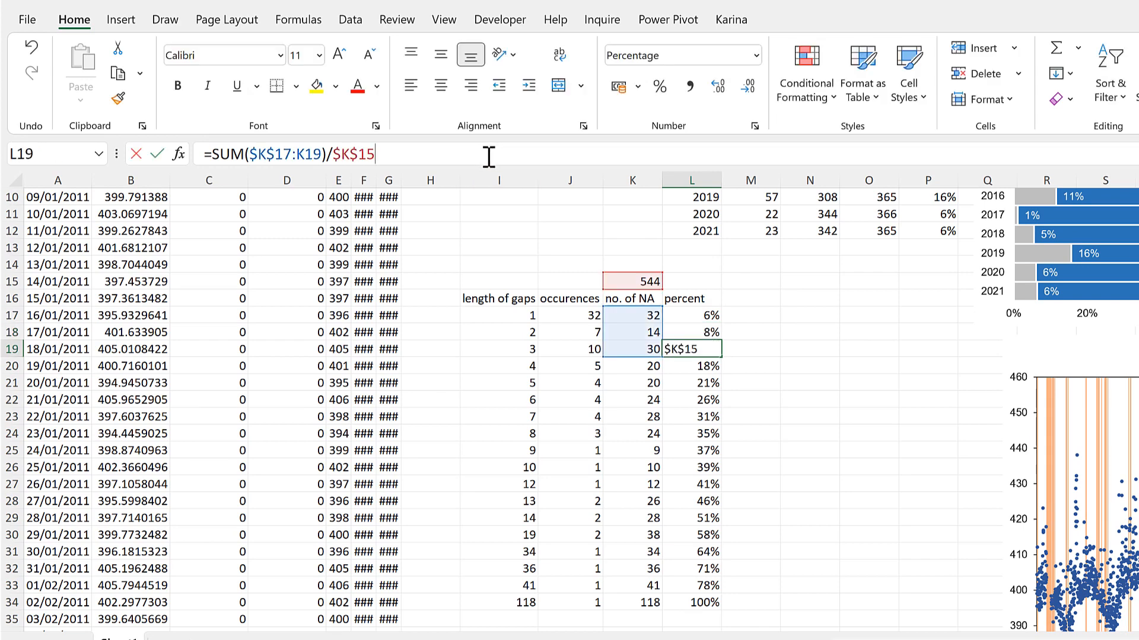
left_click(488, 156)
key("Return")
left_click(487, 156)
key("Return")
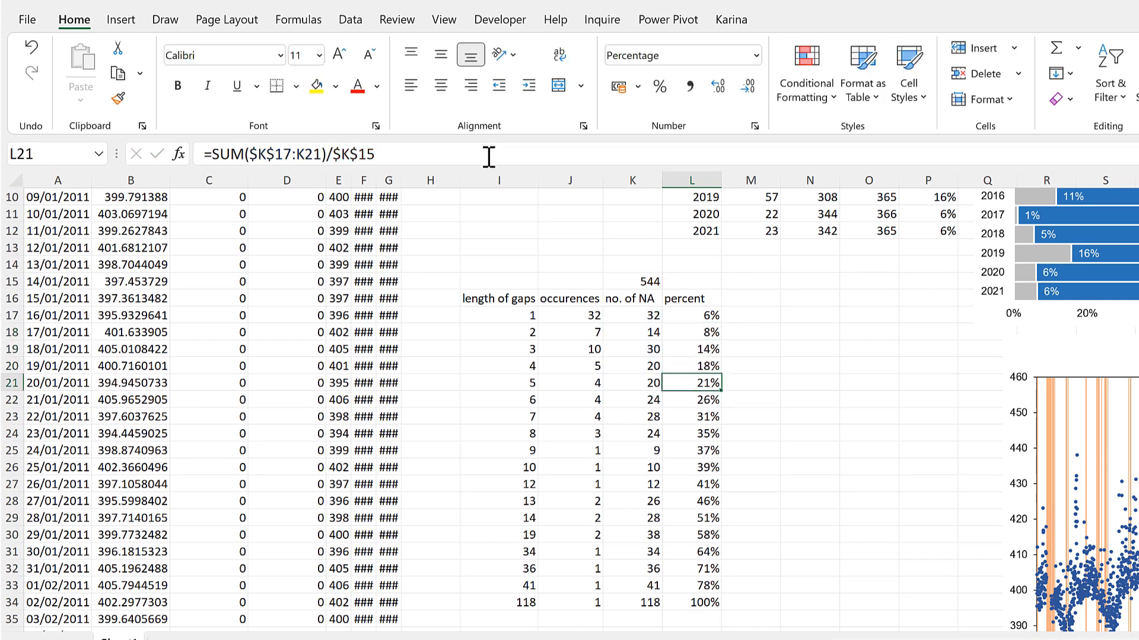
left_click(488, 156)
key("Return")
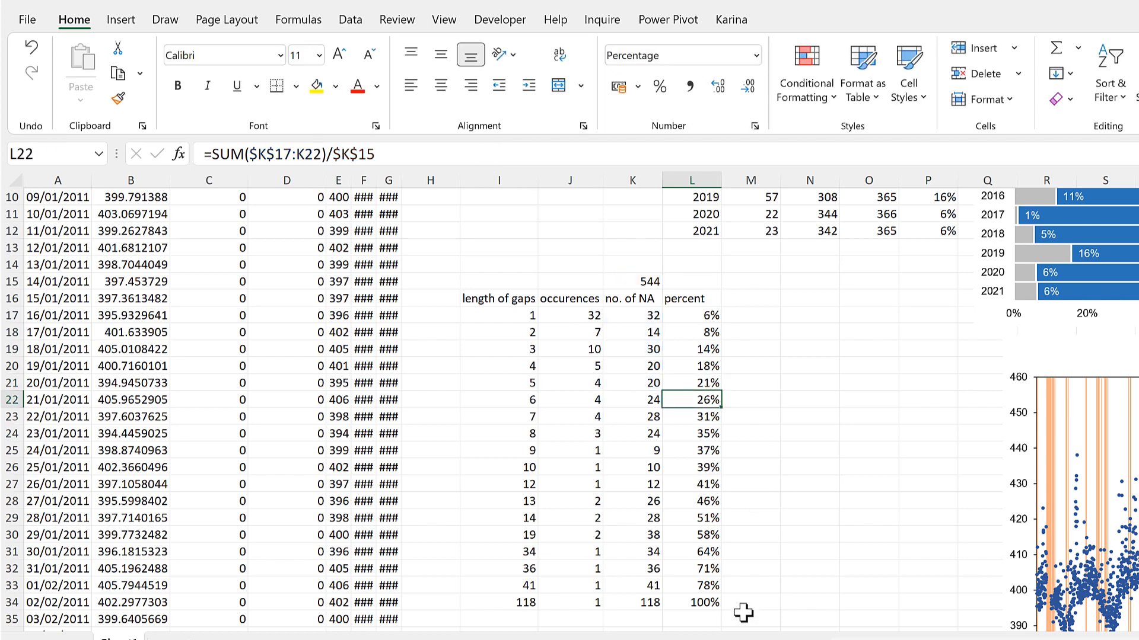
Examine the cumulative percentages in column L for the longest gap and for gap lengths of 1 and 2.
left_click(712, 603)
scroll(775, 528, "down", 1)
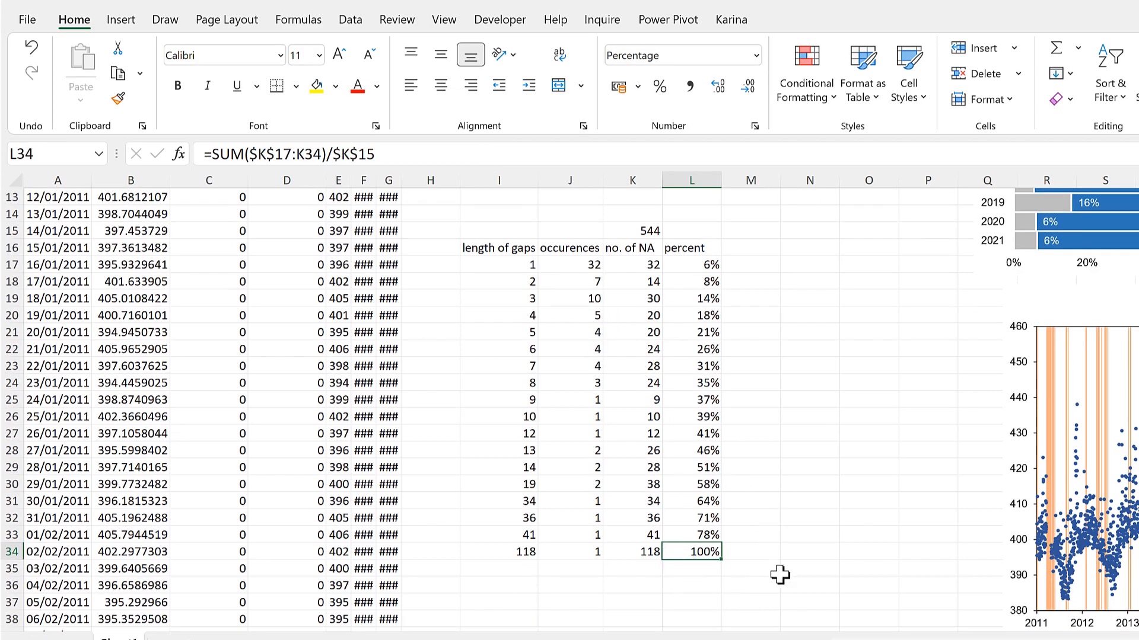
scroll(771, 534, "up", 1)
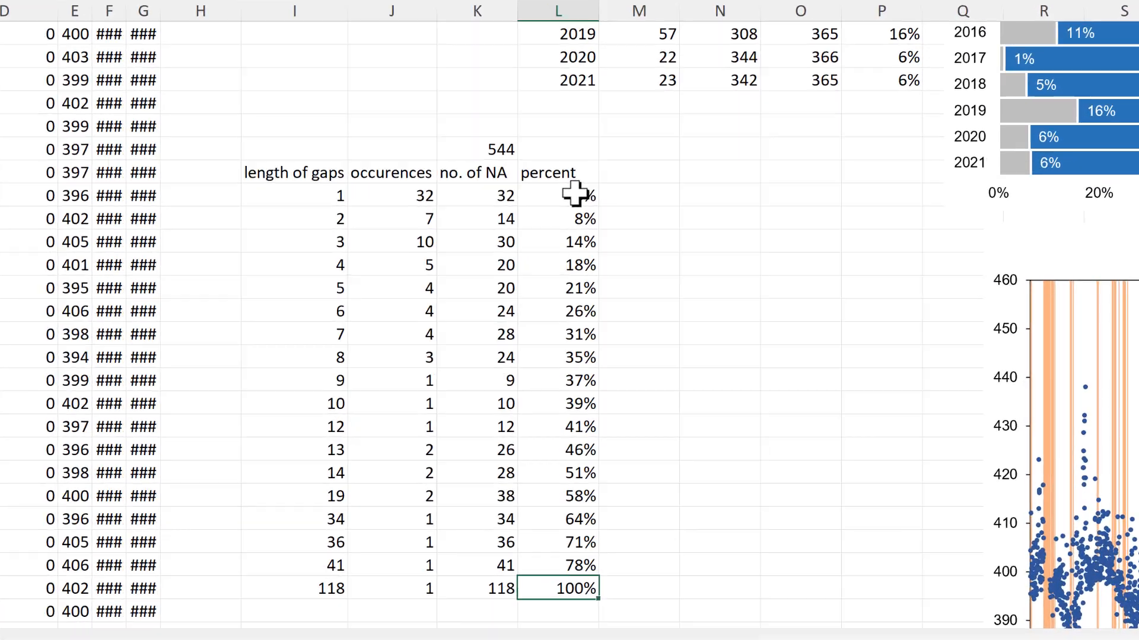
left_click(694, 312)
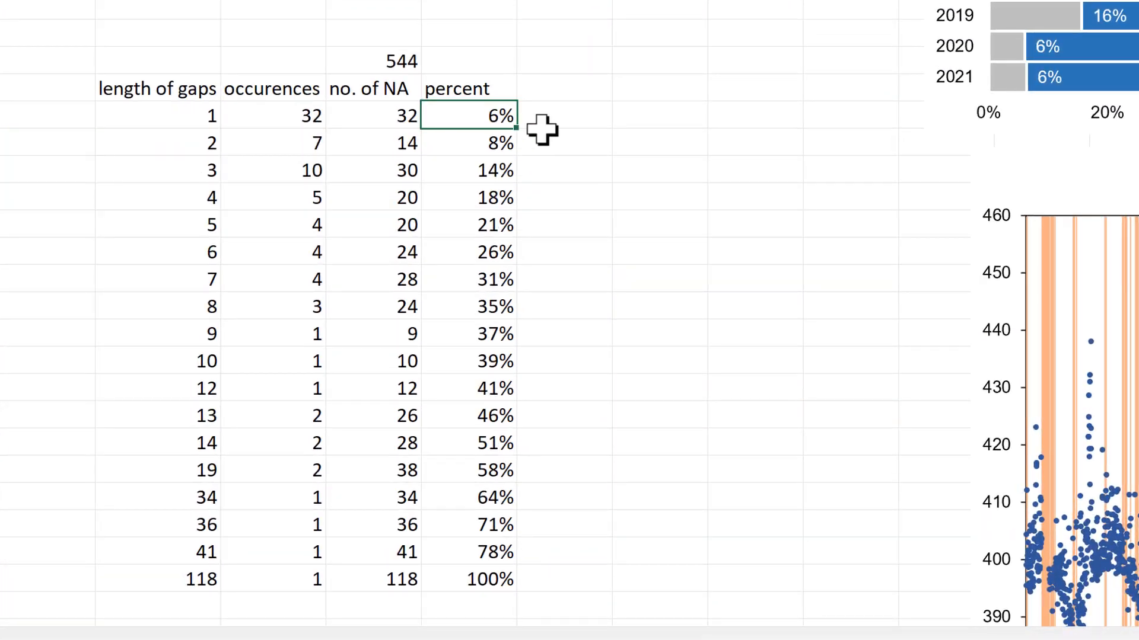
left_click(197, 113)
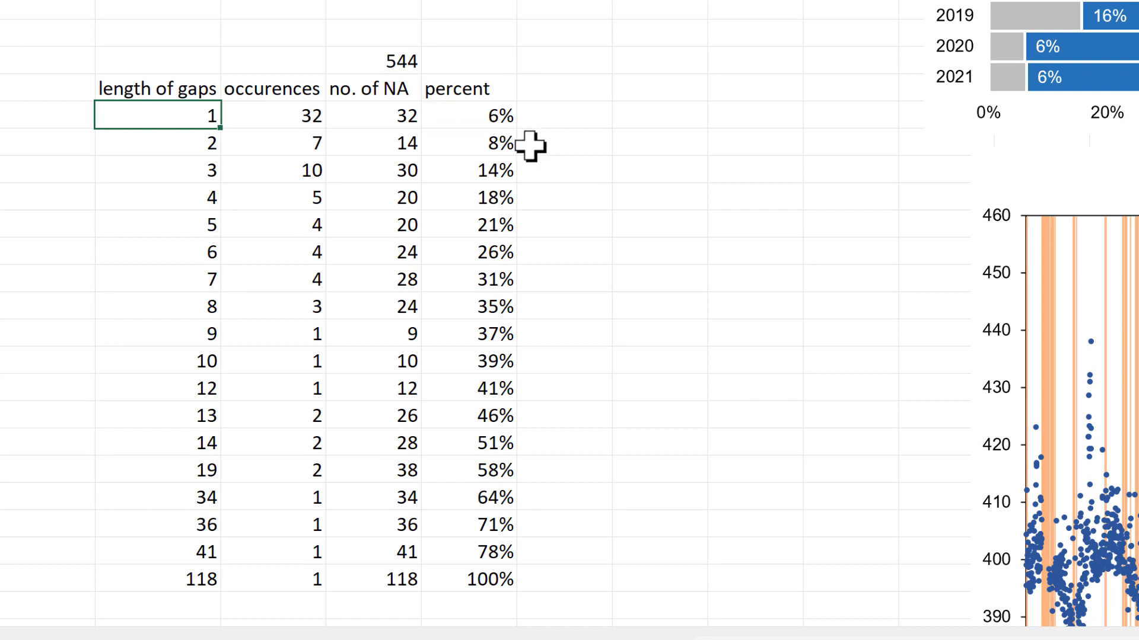
left_click(483, 148)
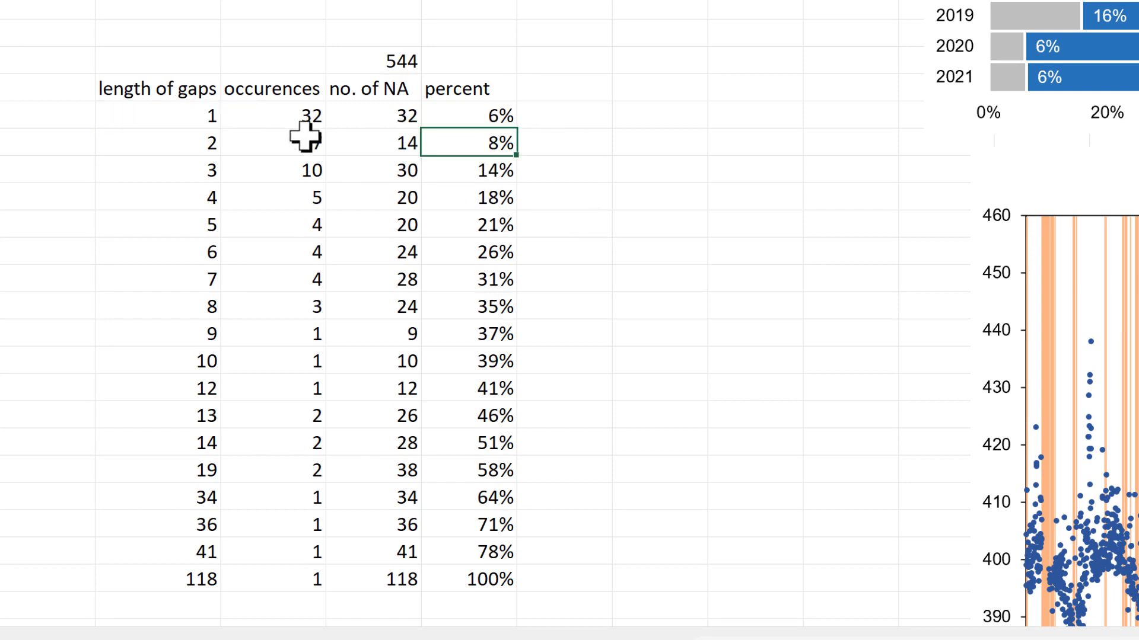
left_click(180, 121)
left_click(180, 143)
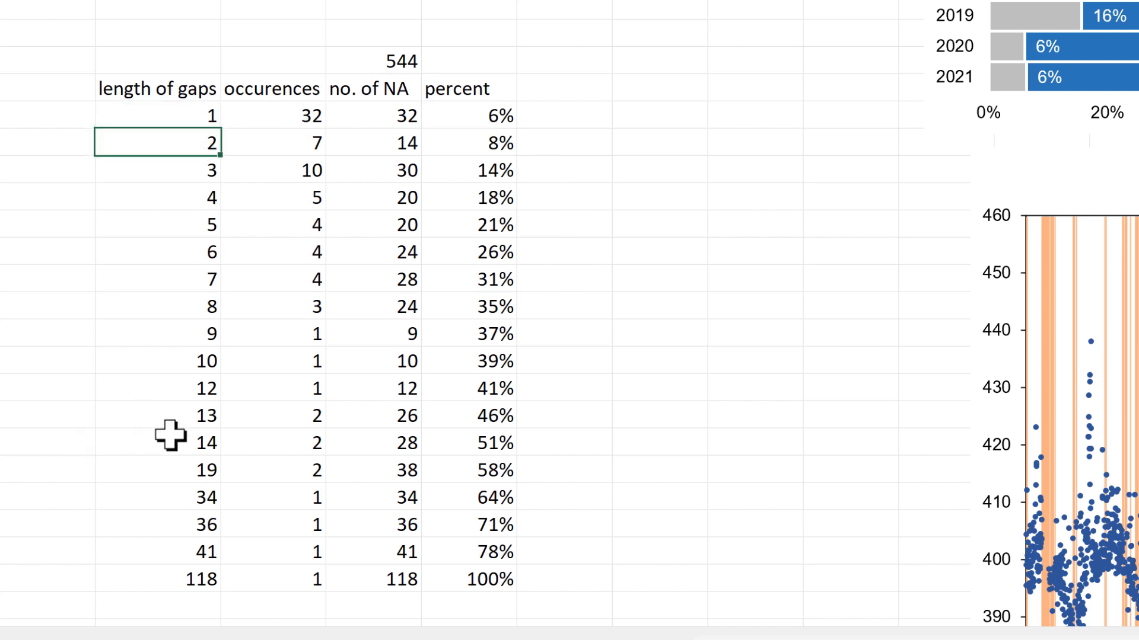
Examine the table row for gap length 14 and the rows for gap lengths 34 to 118.
left_click_drag(190, 443, 558, 443)
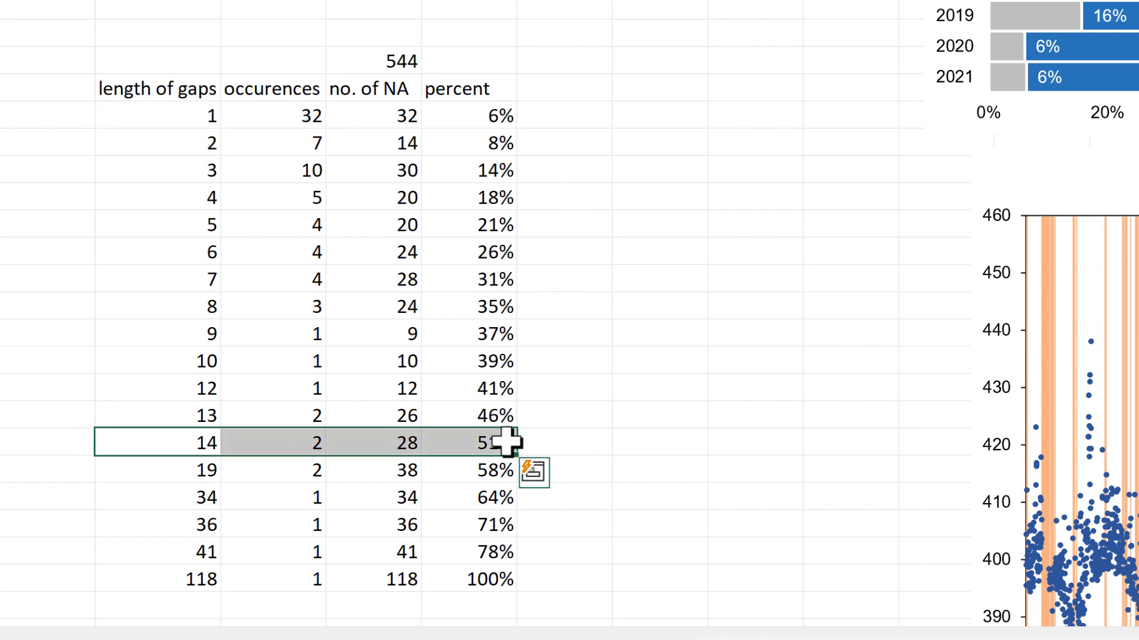
scroll(627, 388, "down", 1)
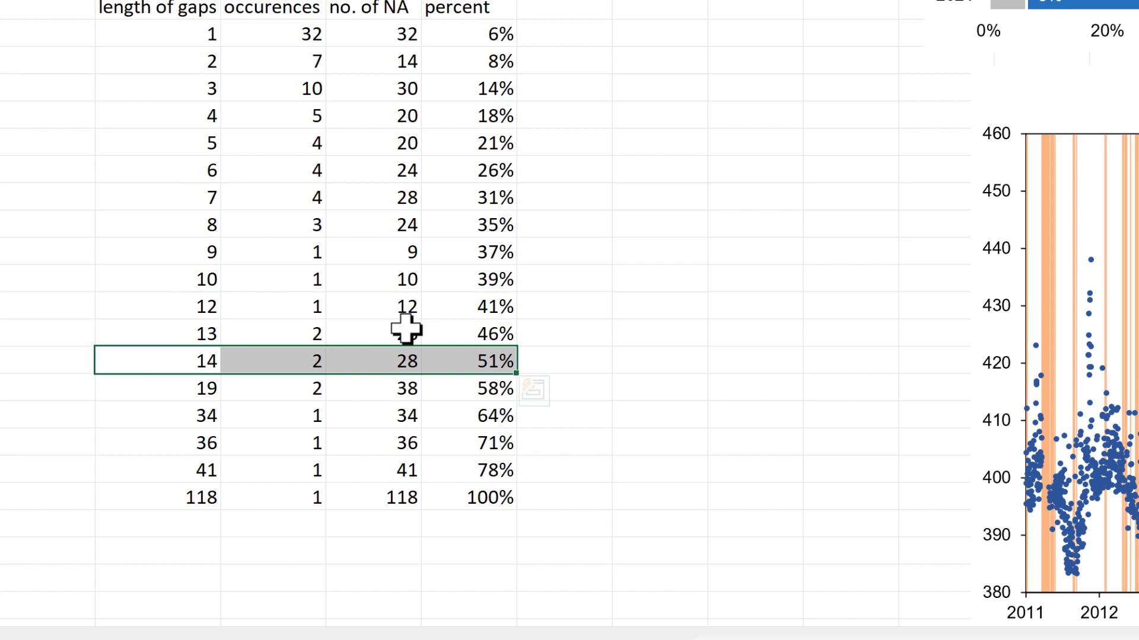
left_click(592, 424)
left_click_drag(196, 415, 486, 496)
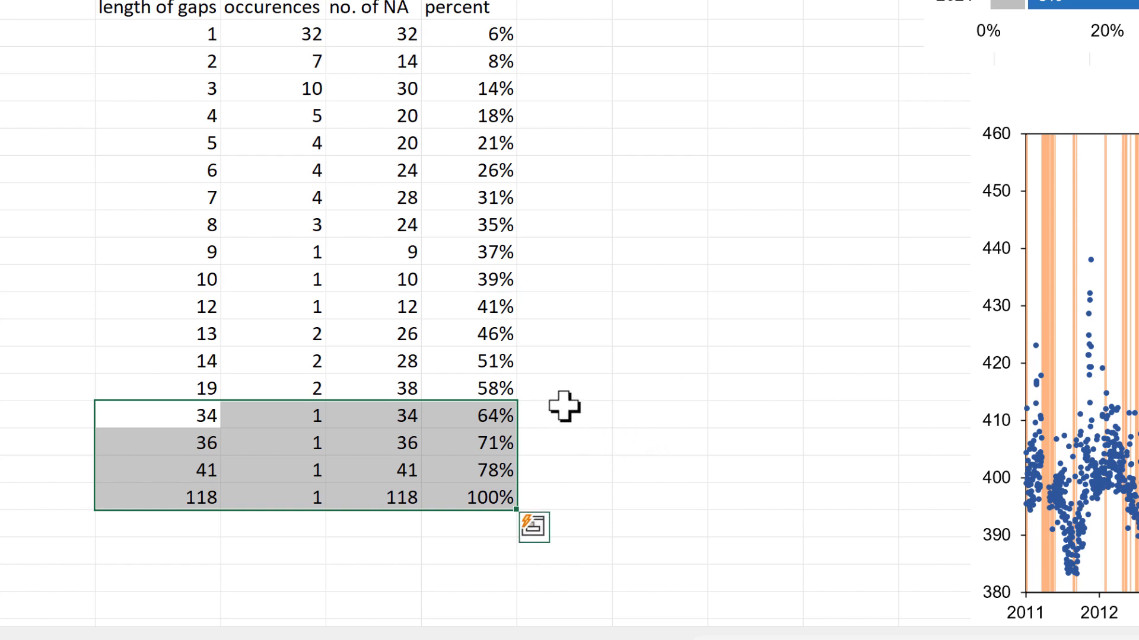
left_click(566, 280)
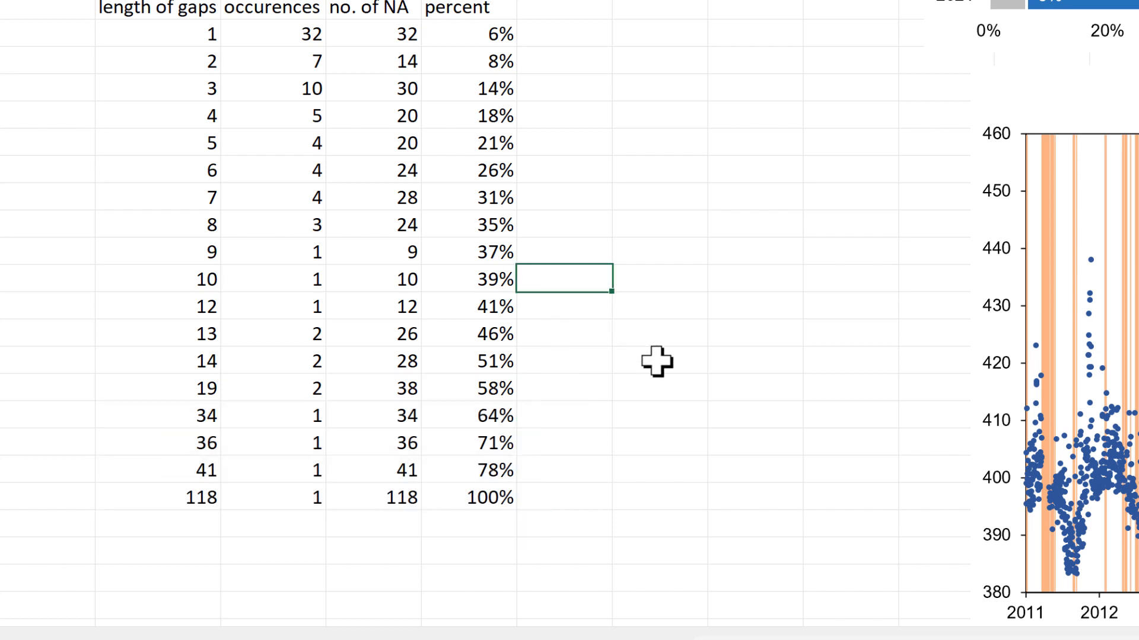
scroll(657, 359, "up", 1)
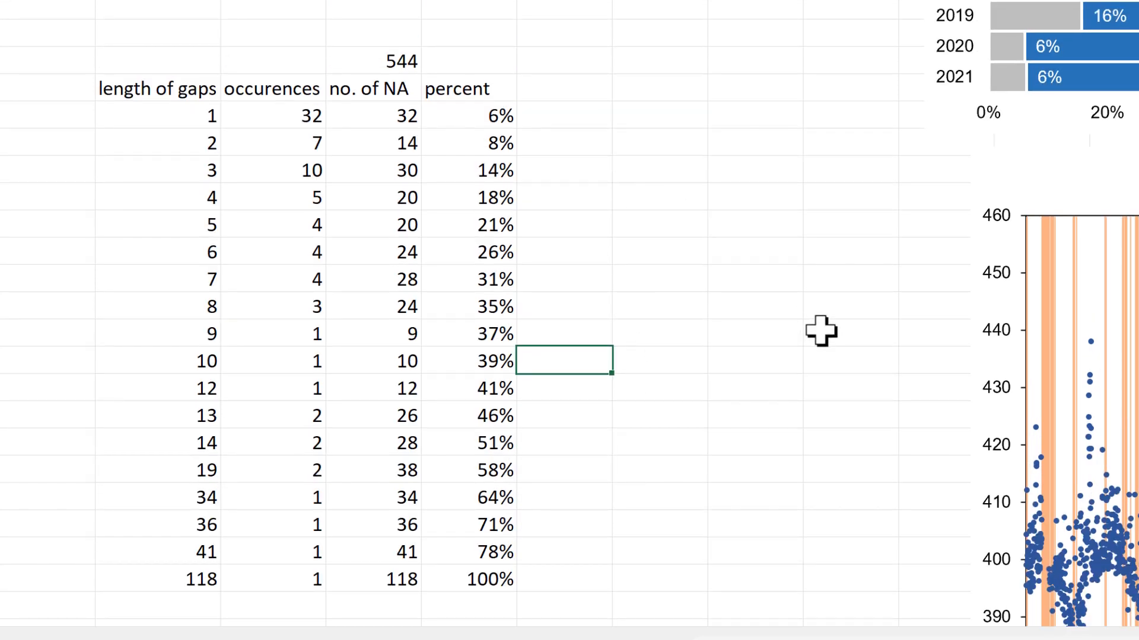
Enter the gap classes "1 day", "1 day - 1 week", "1 week - 1 month" and "> 1 month" in O22:O25 and widen column O to fit.
left_click(717, 252)
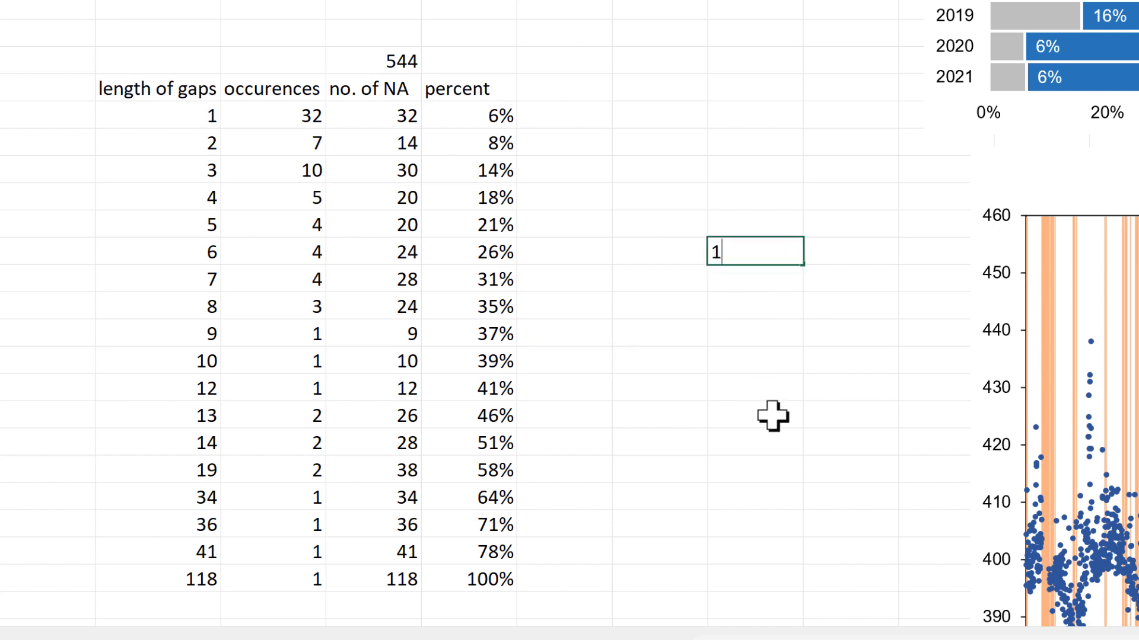
key("Return")
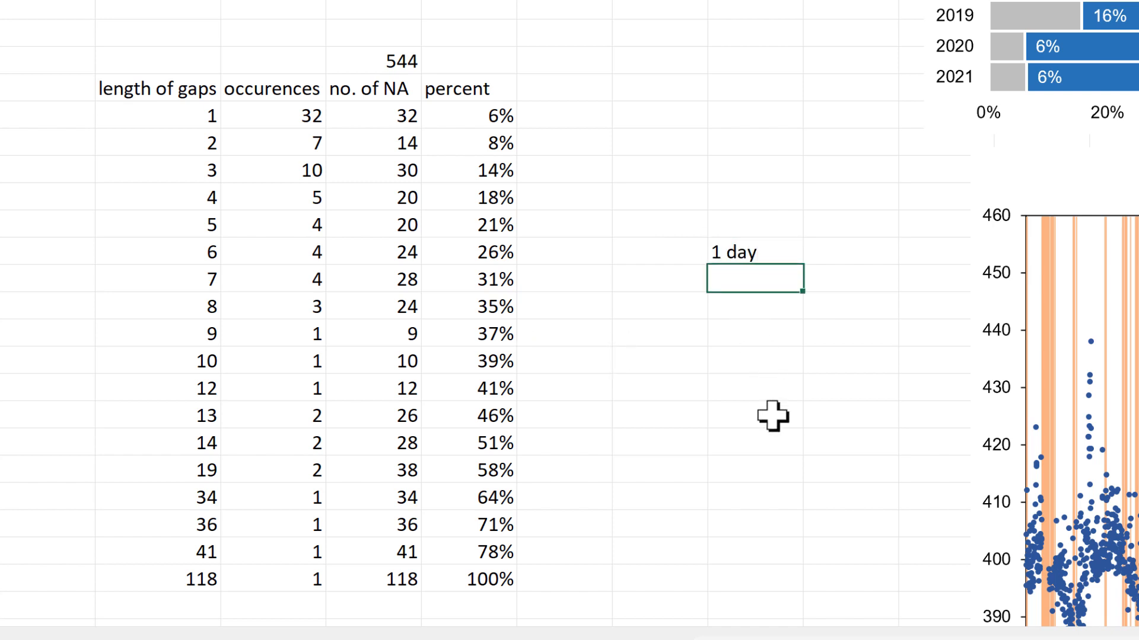
type("1 day - 1 week")
key("Return")
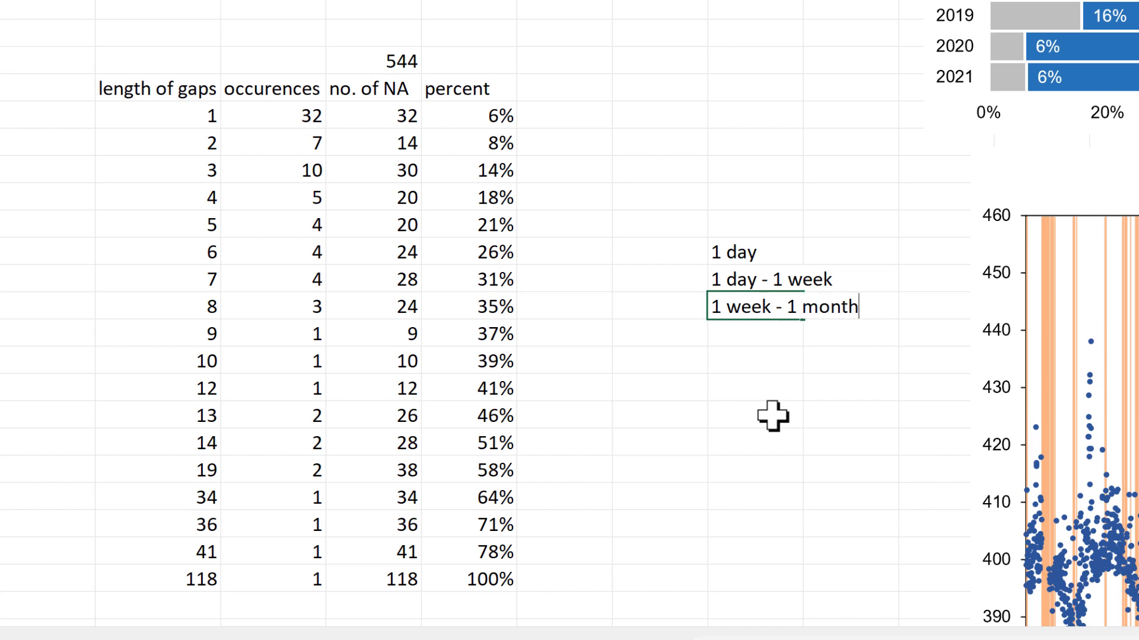
key("Return")
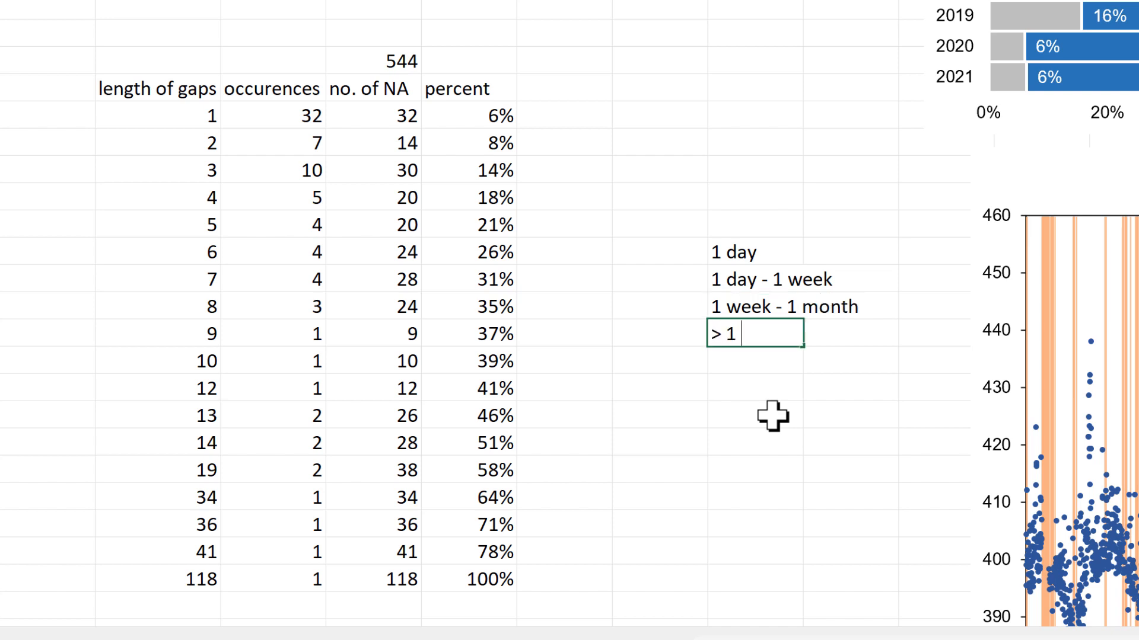
key("Return")
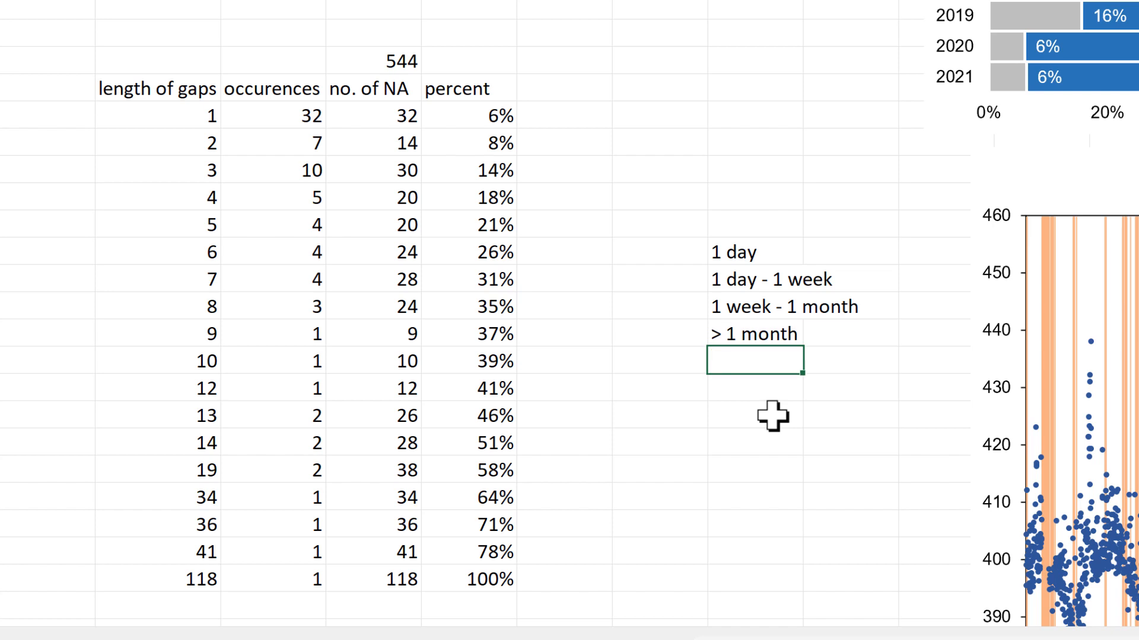
left_click_drag(803, 0, 866, 0)
Enter the bin limits 0, 1, 7 and 31 in N21:N24 beside the gap classes, leaving the "> 1 month" class without a limit.
left_click(681, 240)
left_click(674, 207)
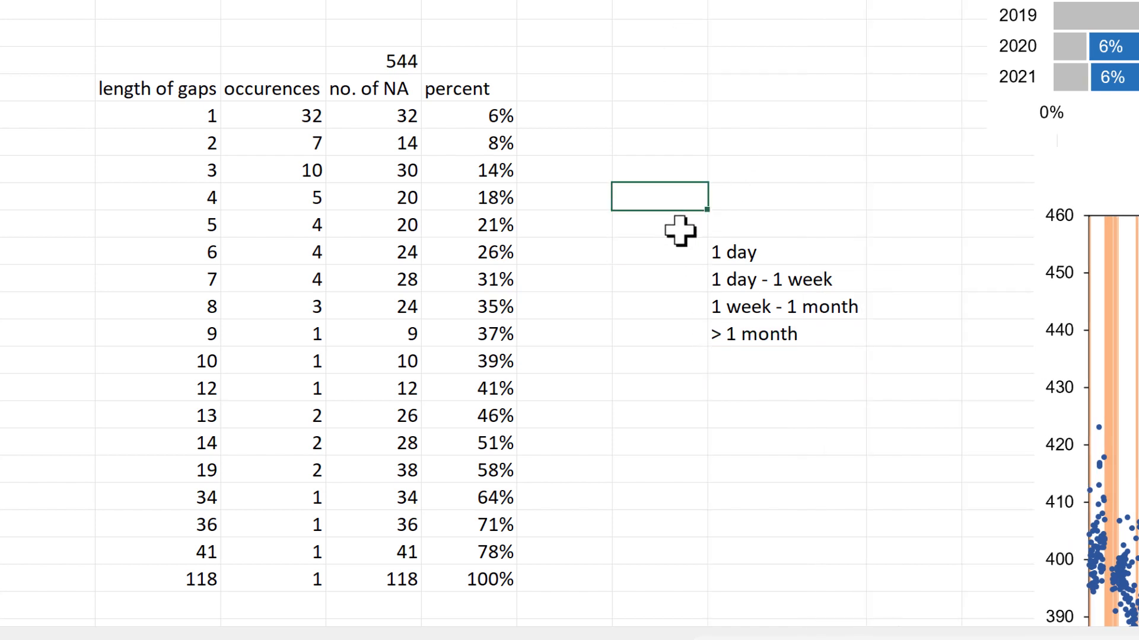
left_click(678, 229)
type("0")
key("Return")
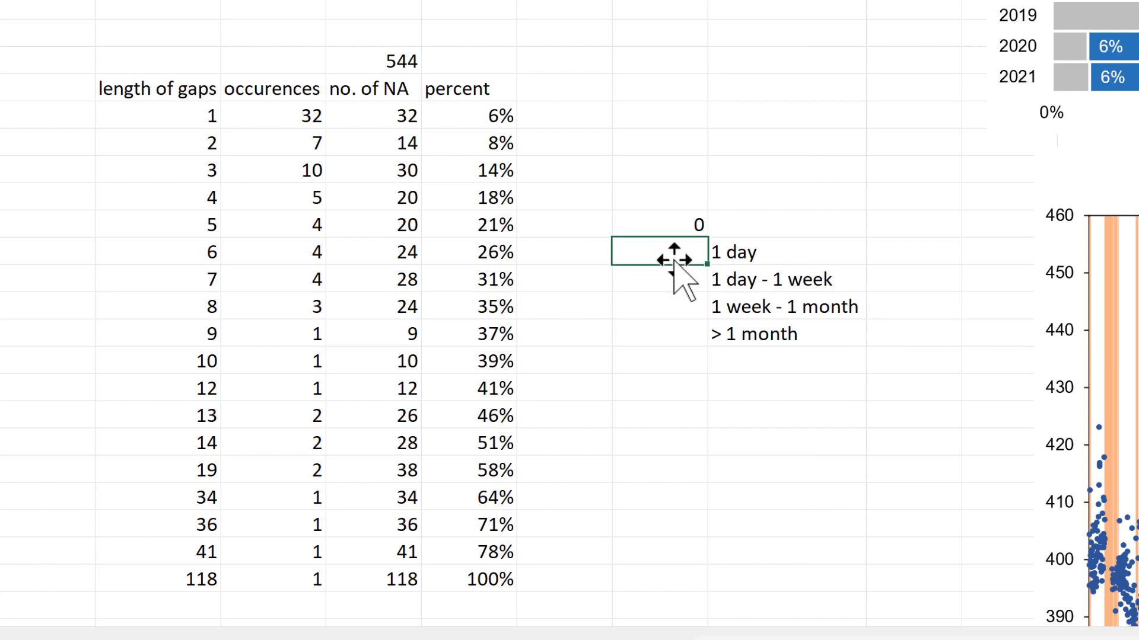
type("1")
key("Return")
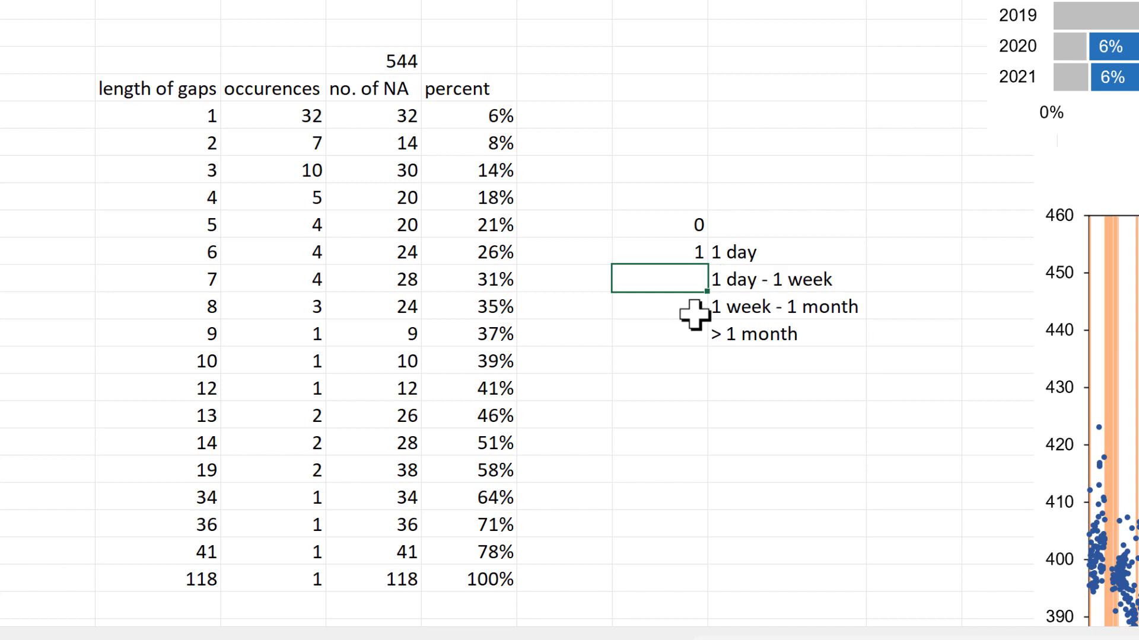
type("7")
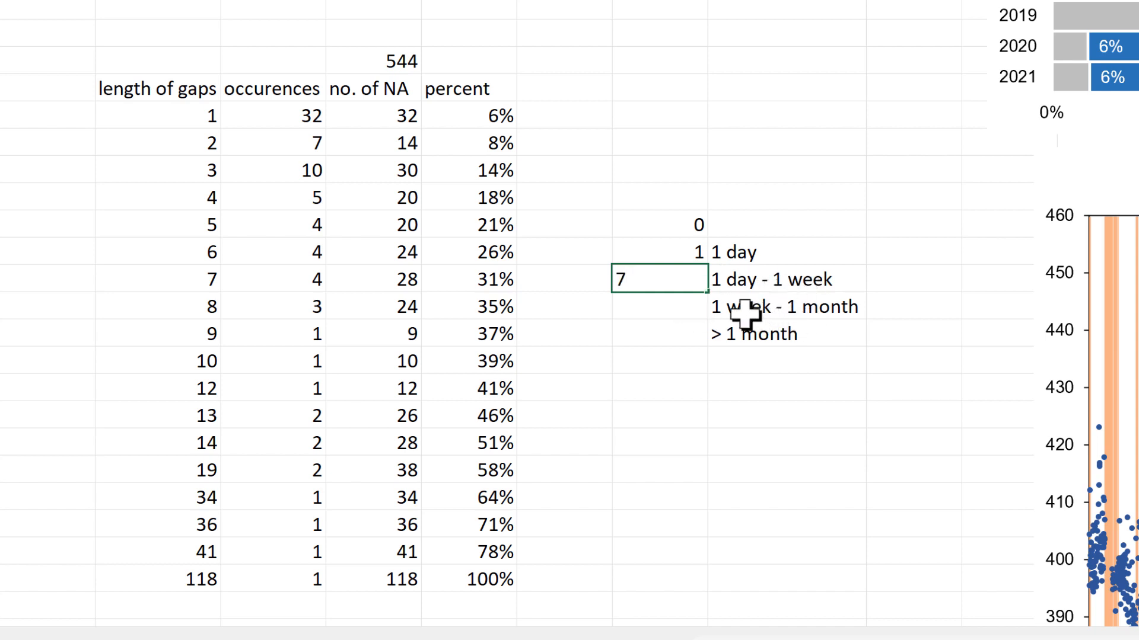
key("Return")
left_click(684, 282)
left_click(684, 306)
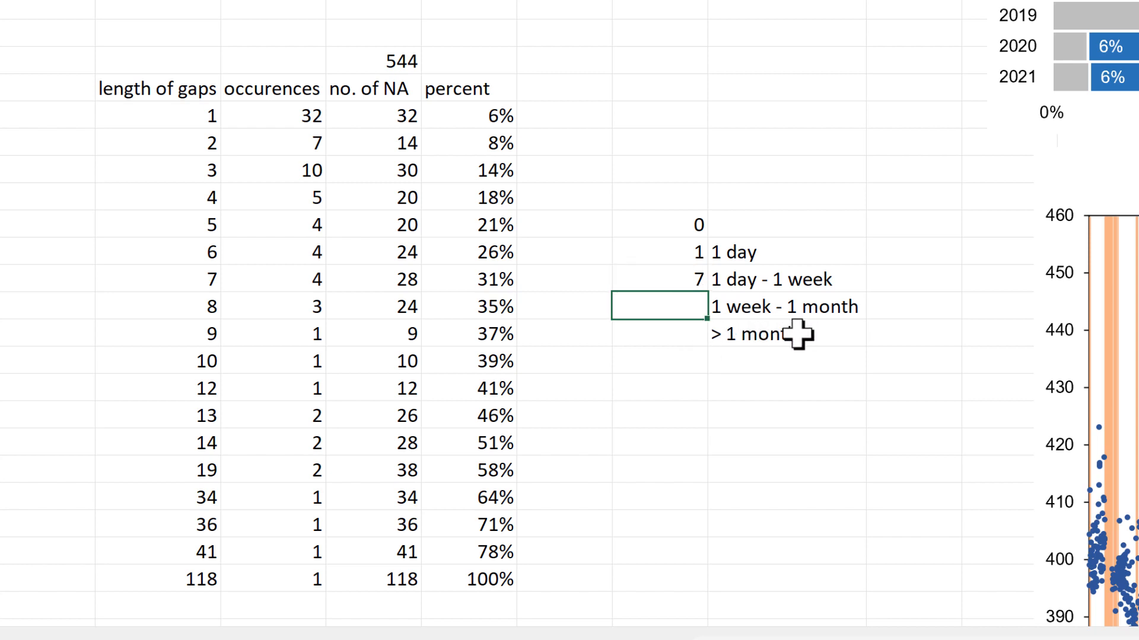
type("31")
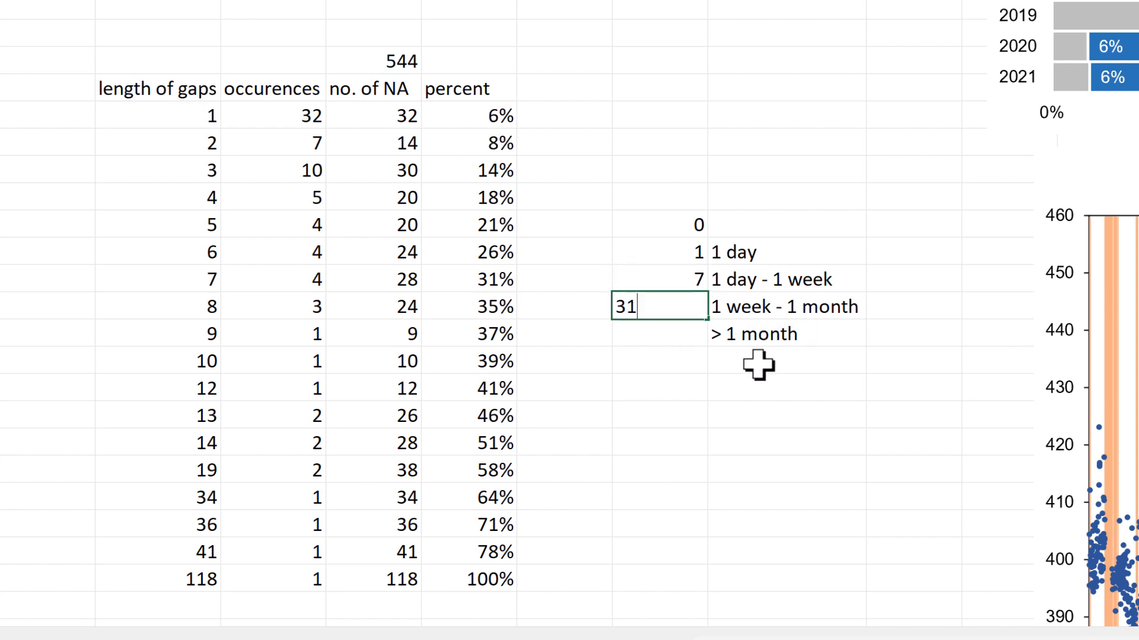
key("ctrl+Return")
key("Down")
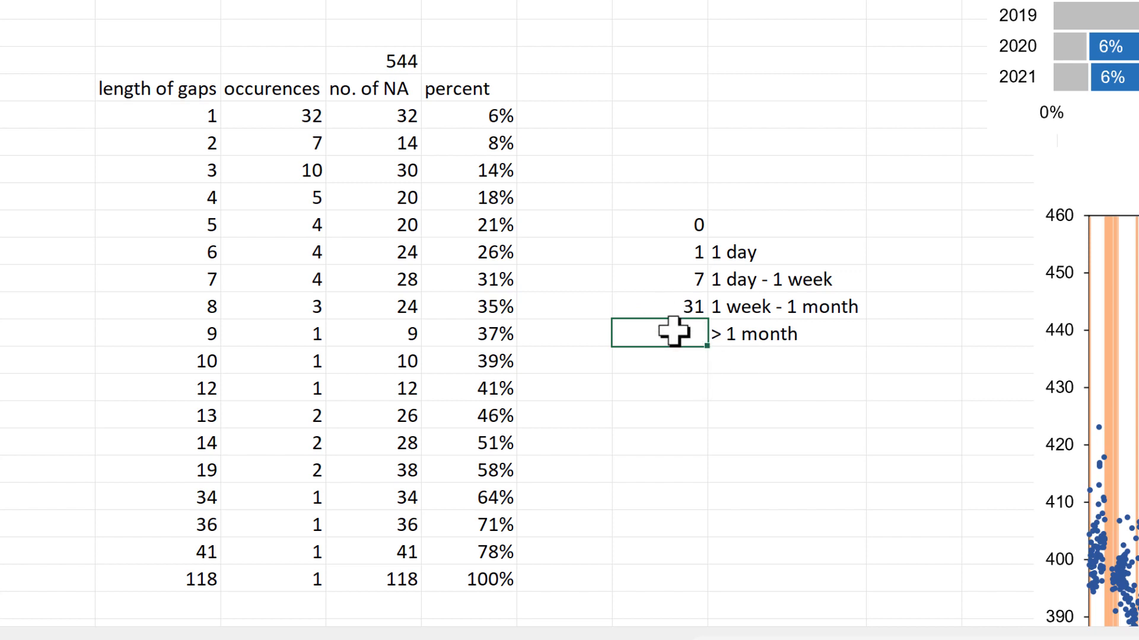
Enter =FREQUENCY(D2:D4019,N21:N24) as an array formula across P21:P25 to count the gaps in each class.
left_click_drag(884, 232, 896, 332)
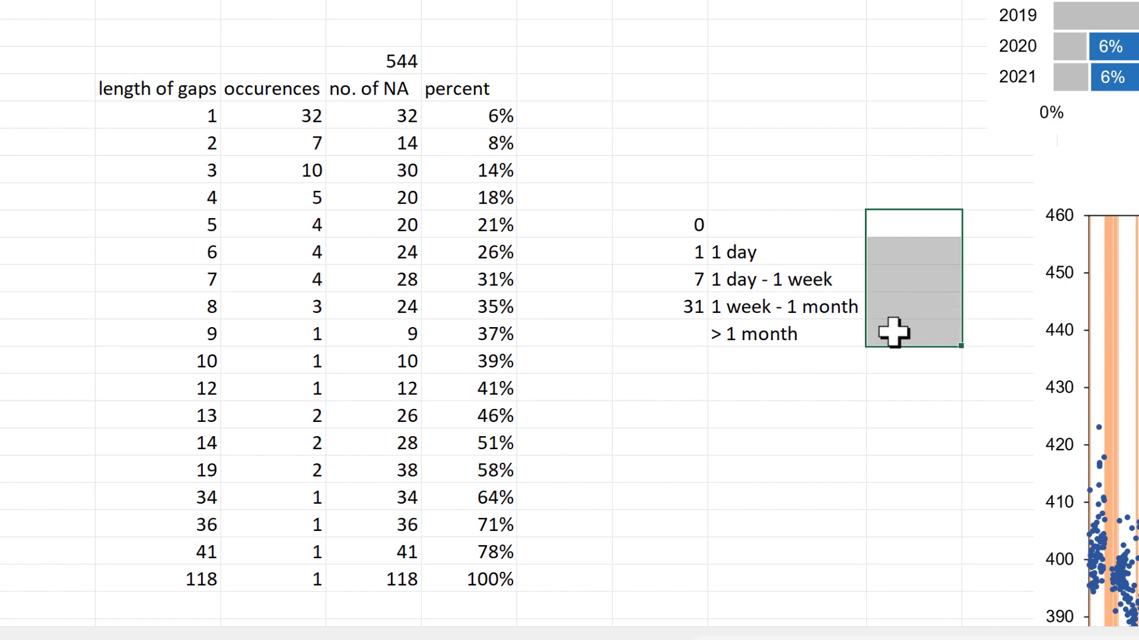
type("=freq")
key("Tab")
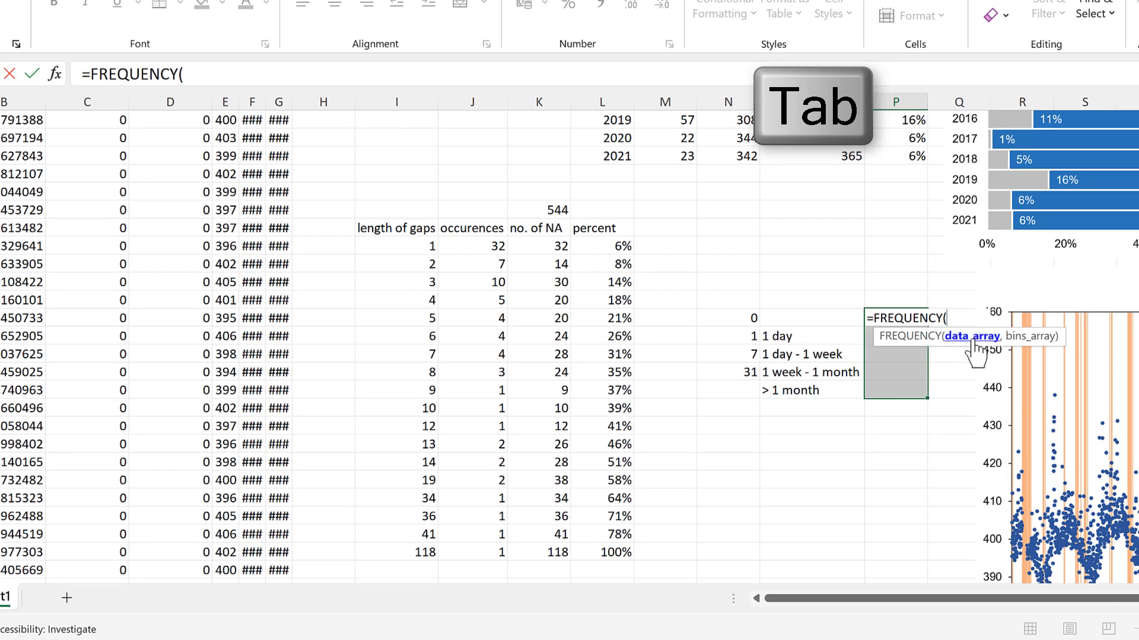
left_click(186, 229)
key("ctrl+Up")
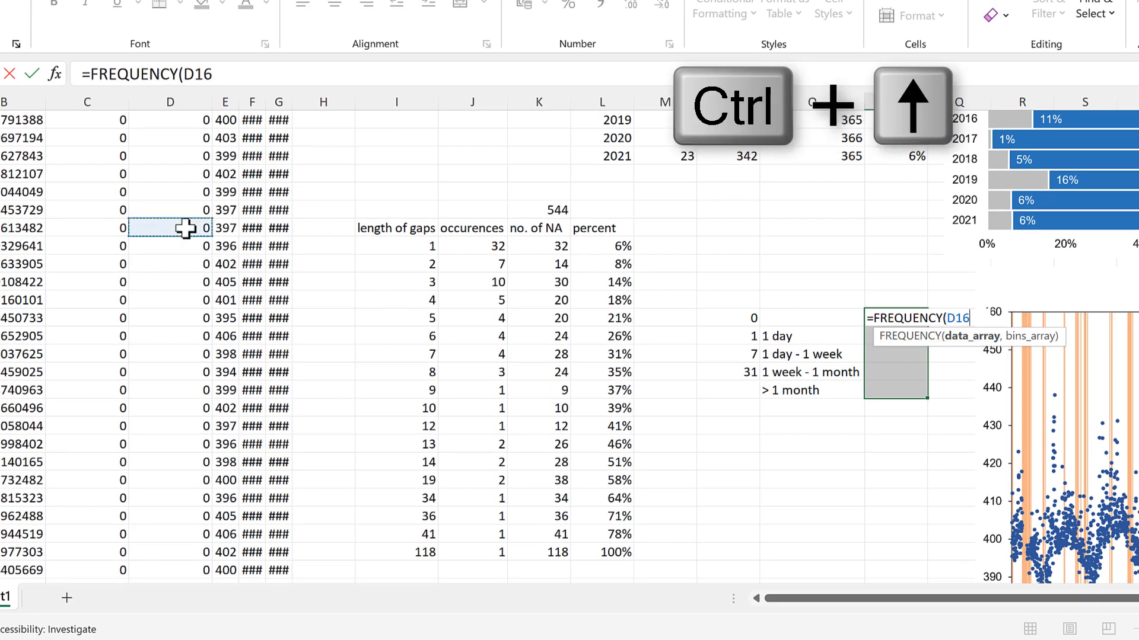
key("ctrl+shift+Down")
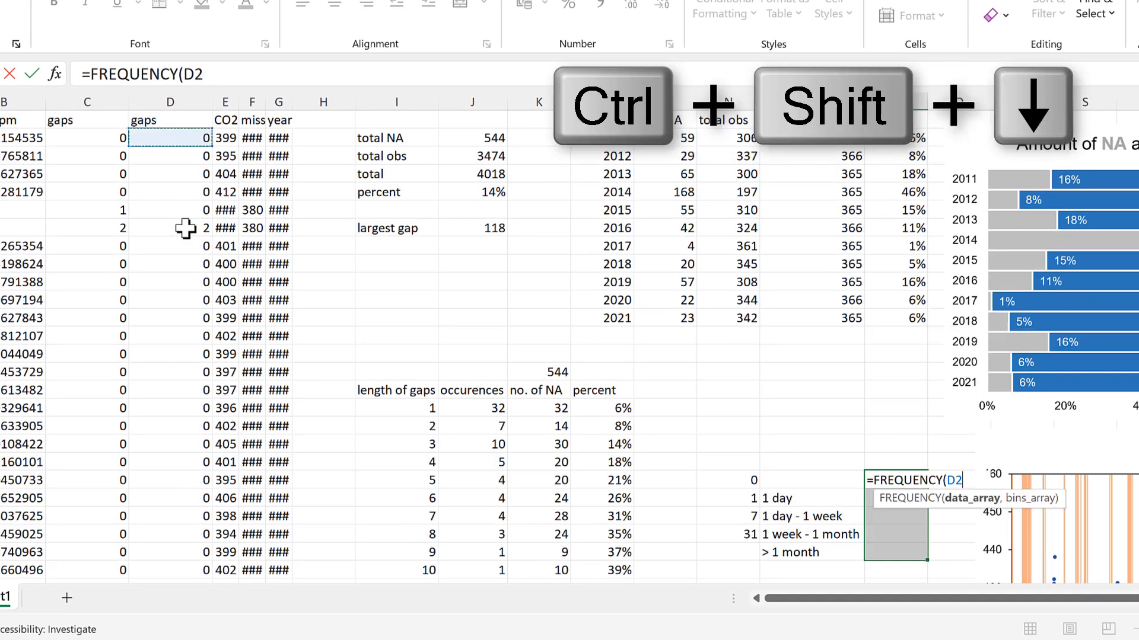
type(",")
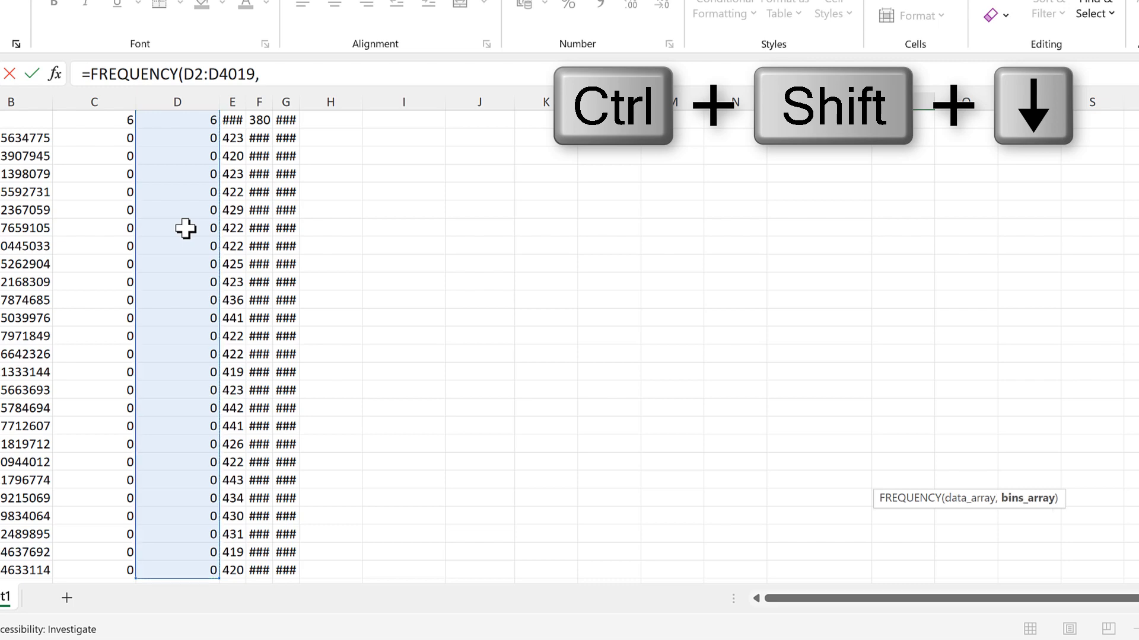
key("ctrl+BackSpace")
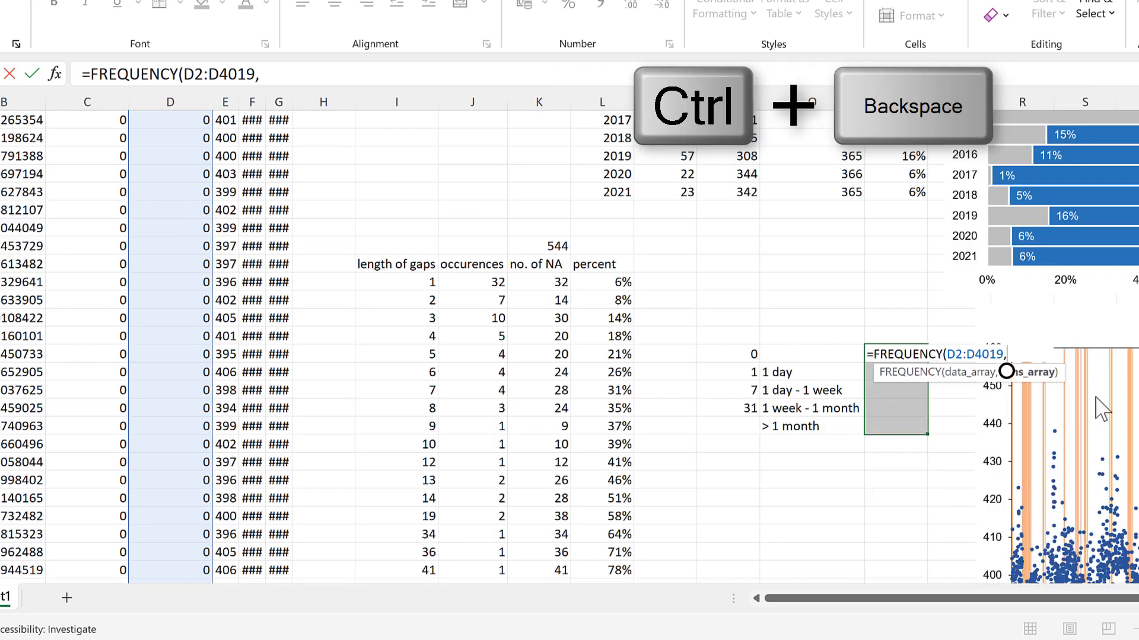
left_click_drag(912, 381, 915, 419)
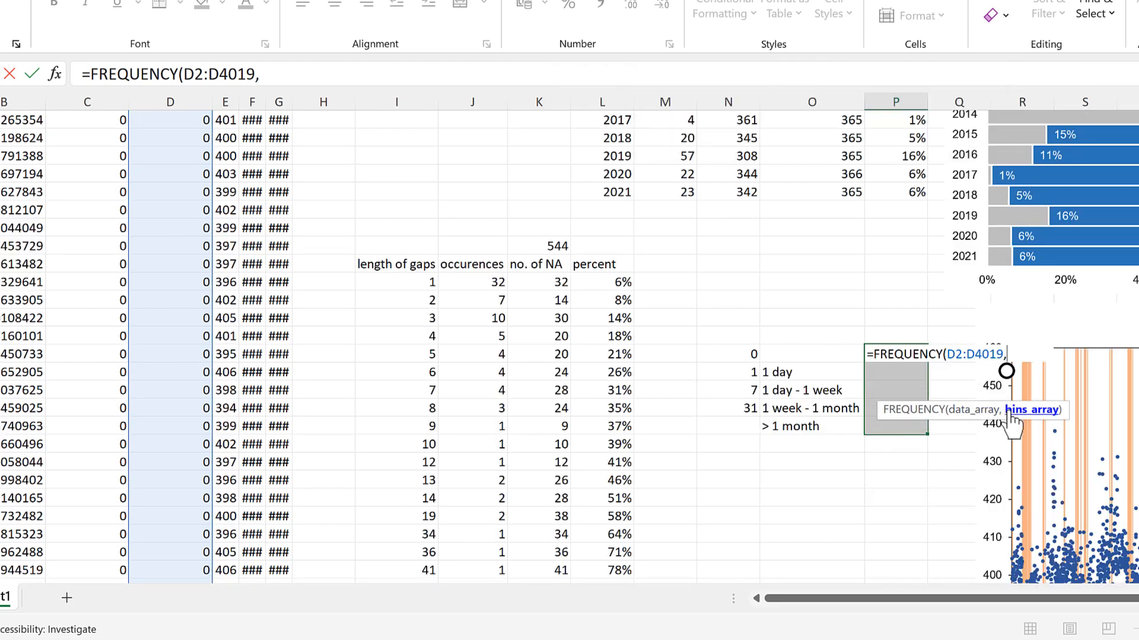
left_click_drag(741, 357, 737, 409)
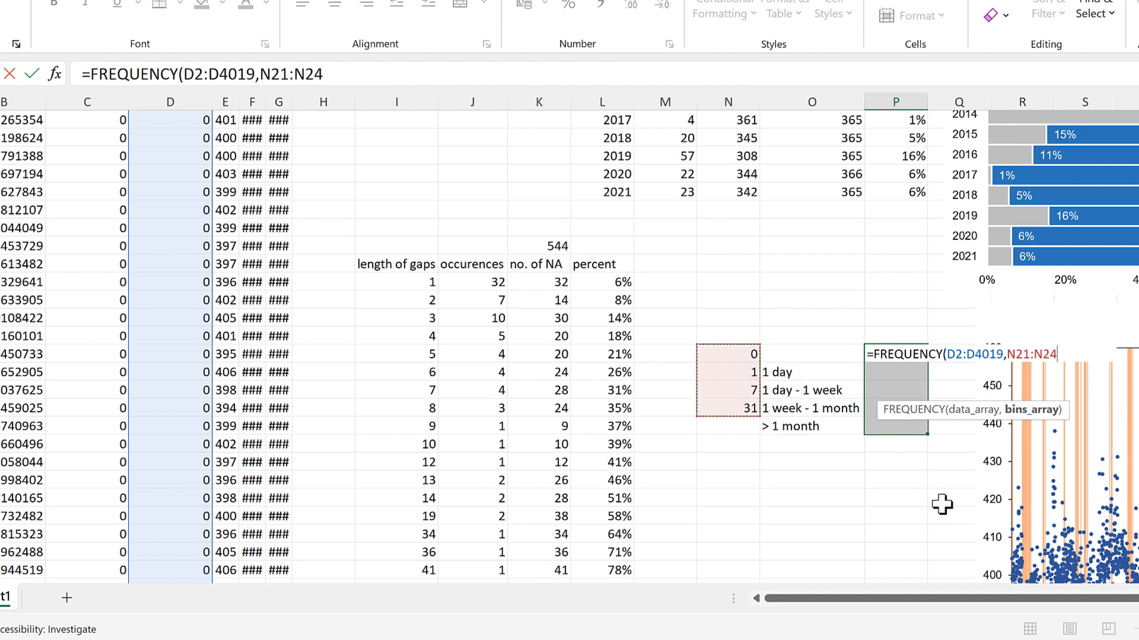
type(")")
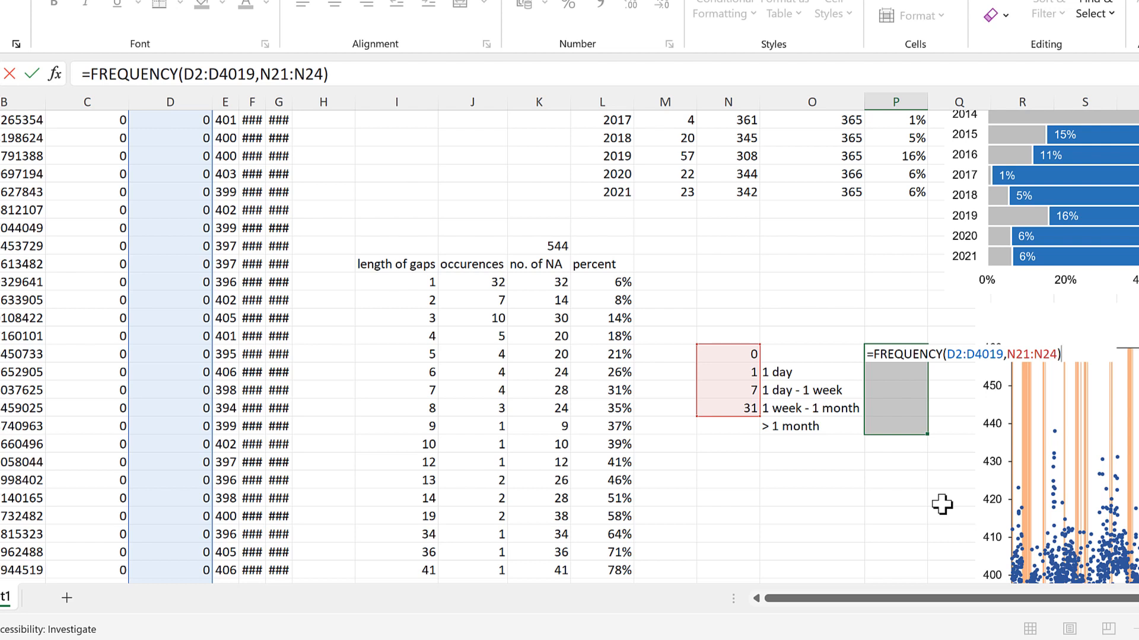
key("ctrl+shift+Return")
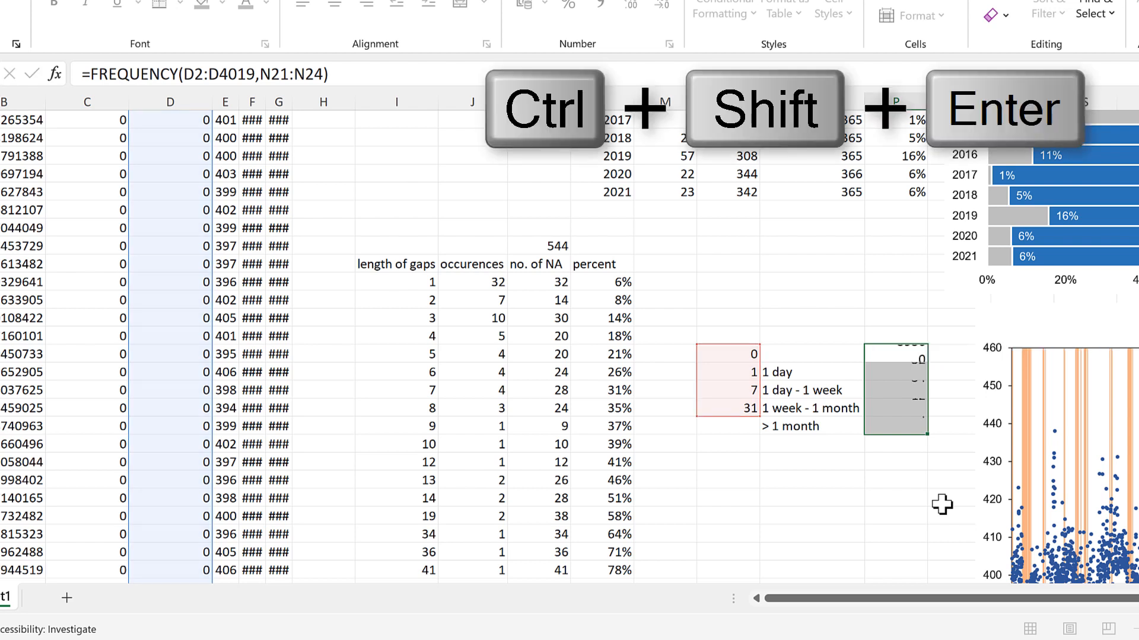
Check the frequency count in P21 against the 0 bin in N21.
left_click(887, 336)
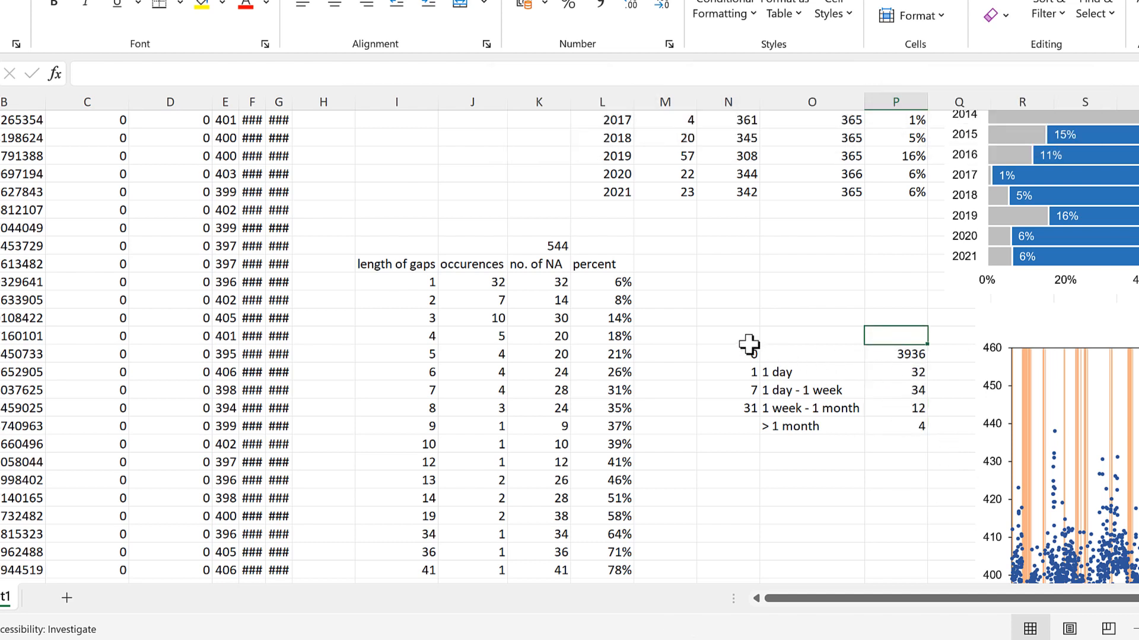
left_click(746, 351)
left_click(894, 358)
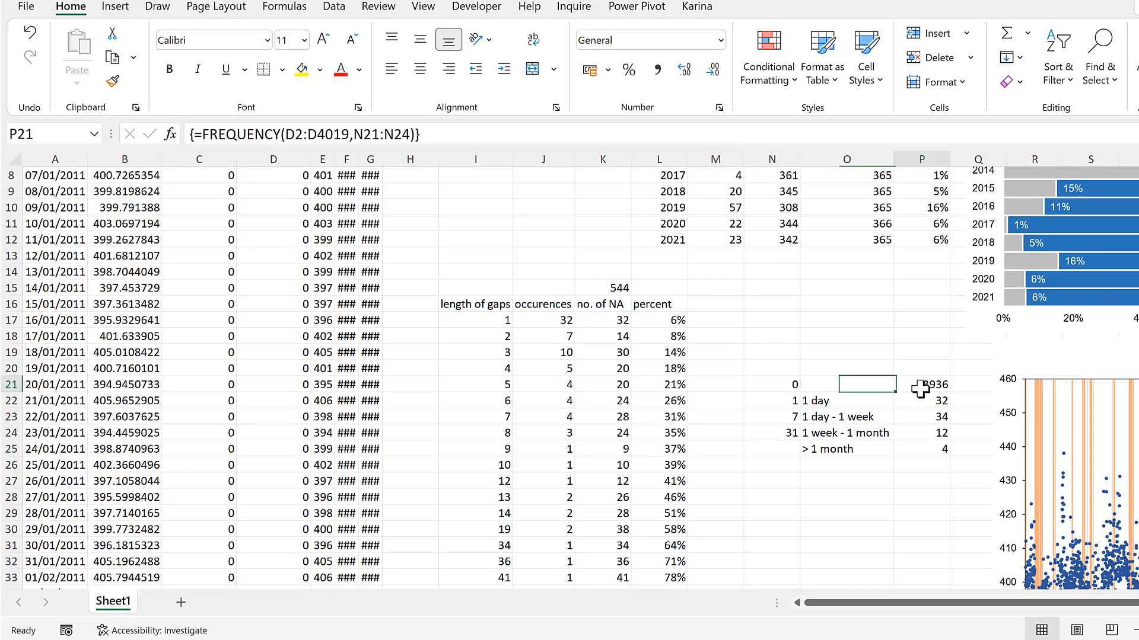
Examine the gaps values in column D that feed the frequency counts.
left_click(304, 319)
scroll(302, 315, "up", 3)
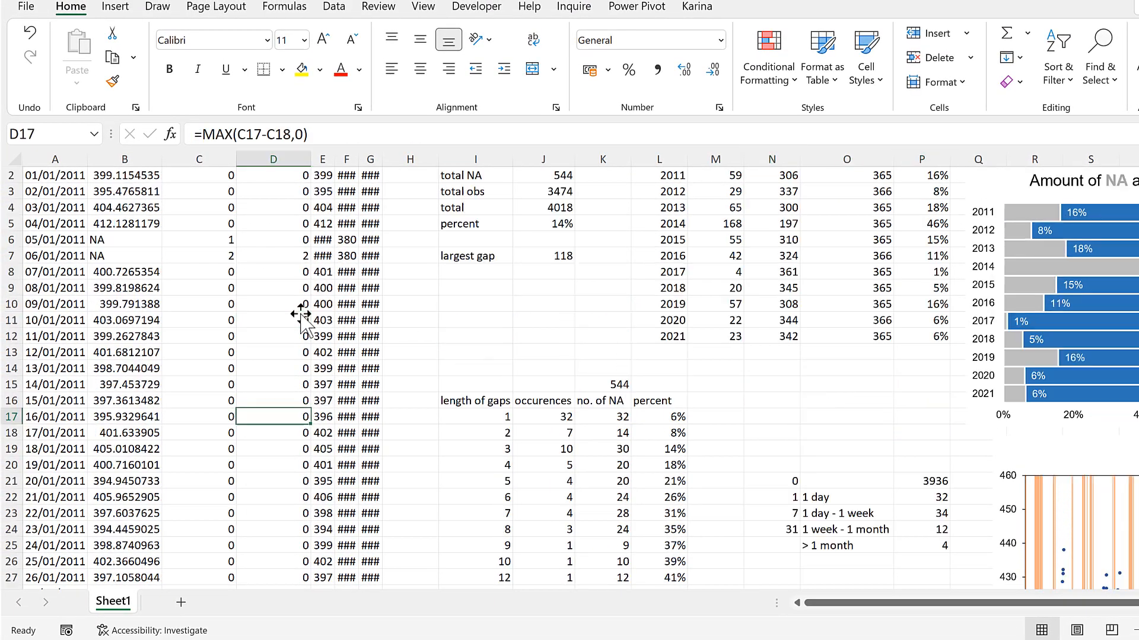
left_click(268, 156)
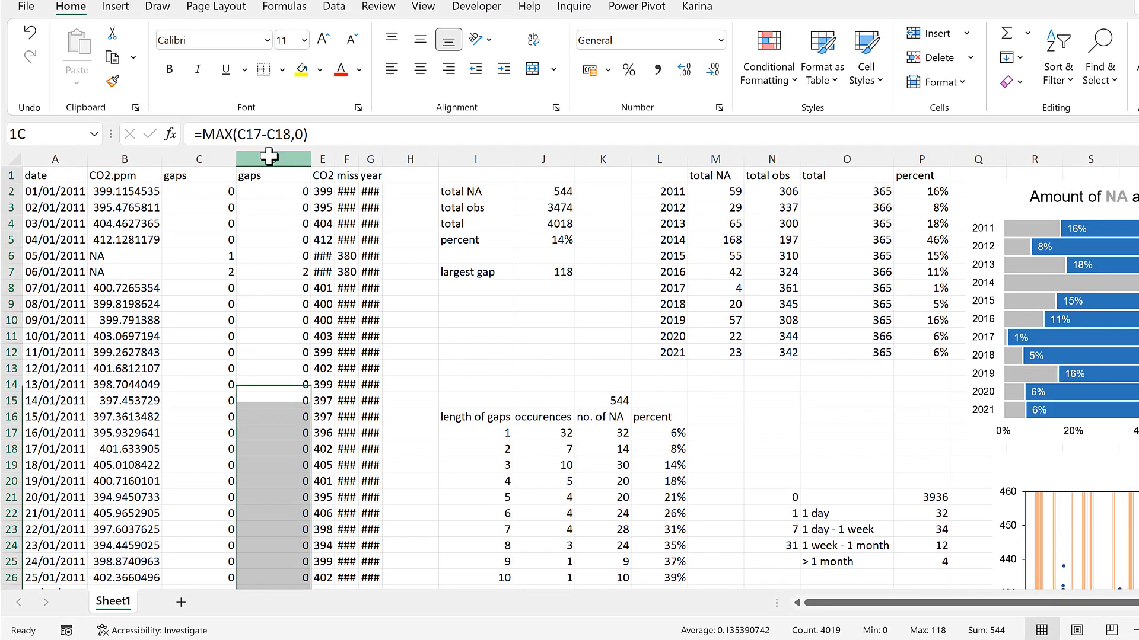
left_click(266, 206)
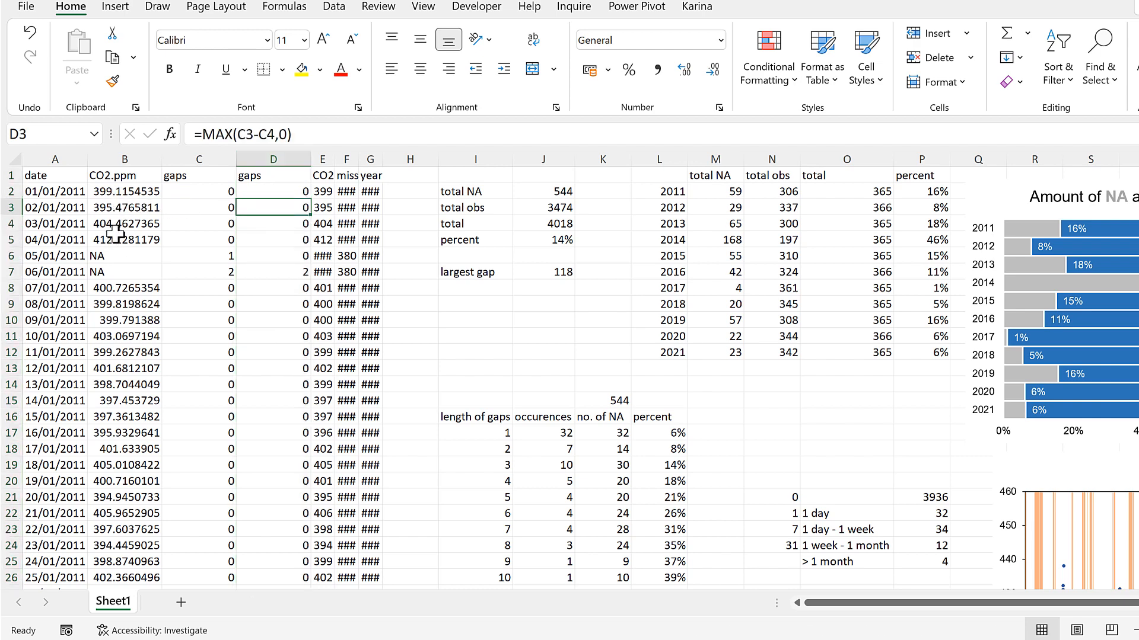
Compare the "1 day" count in P22 with the occurrences listed for gap length 1 in I17:J17.
scroll(842, 402, "down", 2)
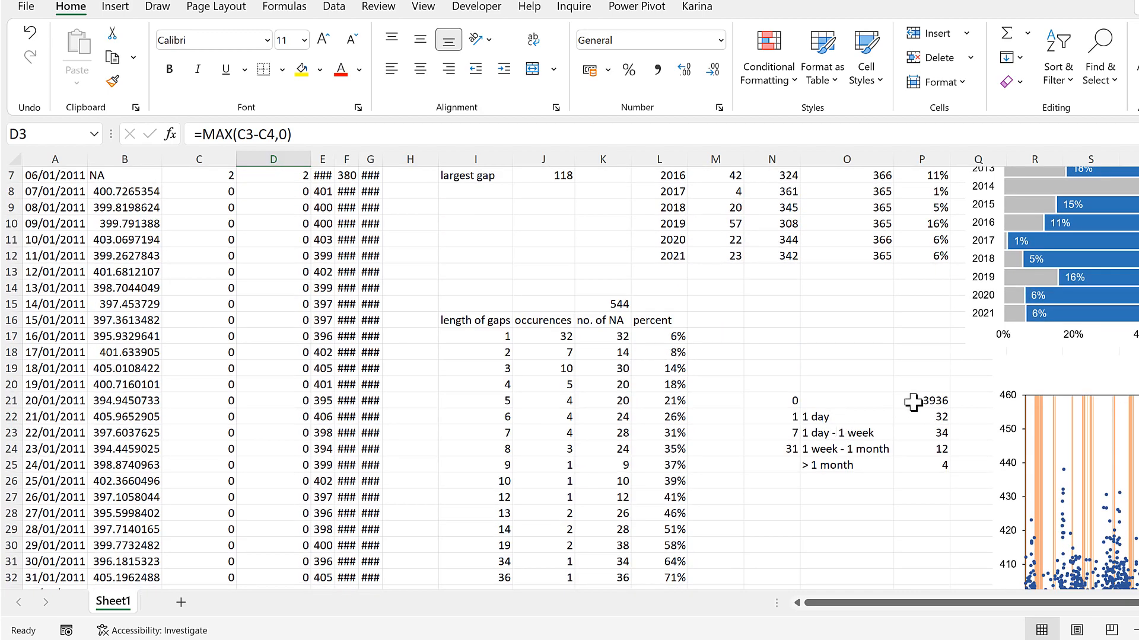
left_click(927, 416)
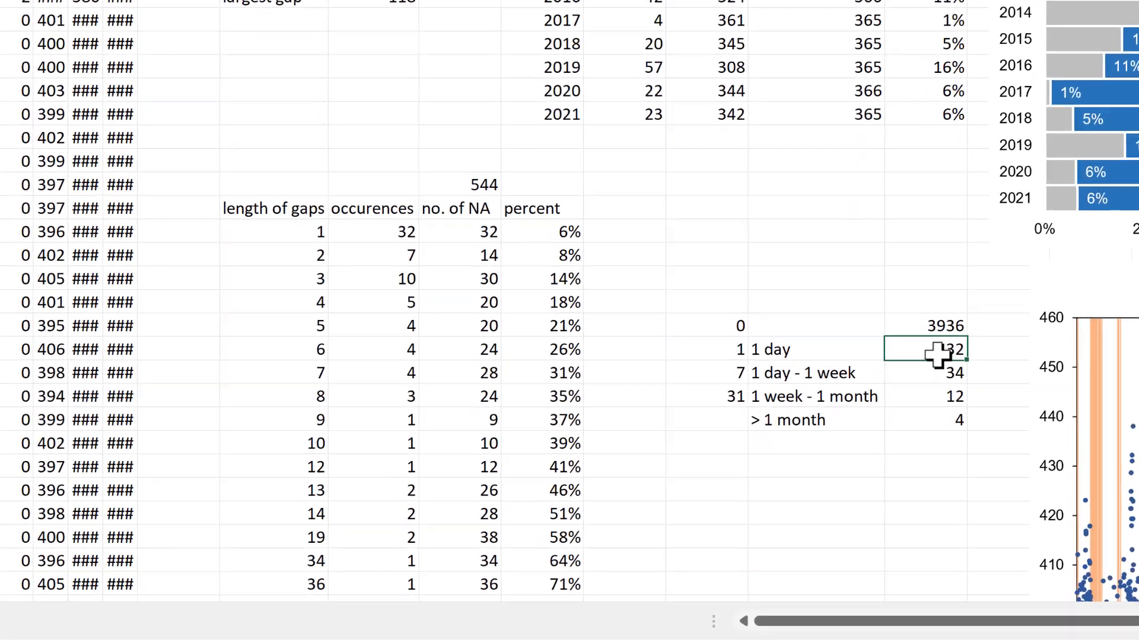
left_click(776, 353)
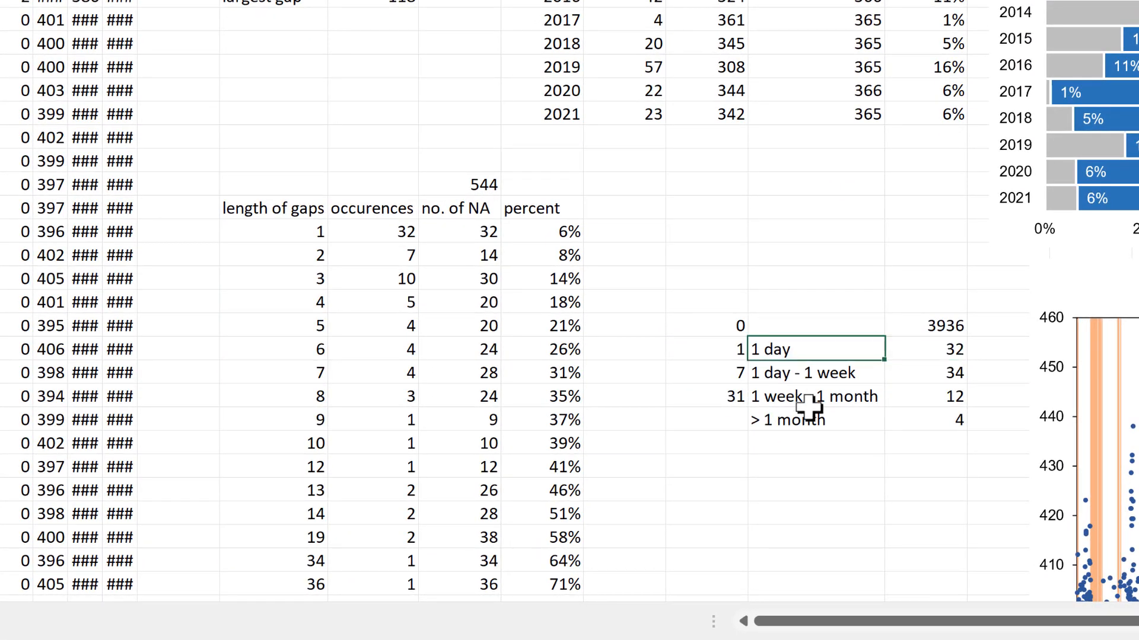
left_click_drag(279, 240, 385, 244)
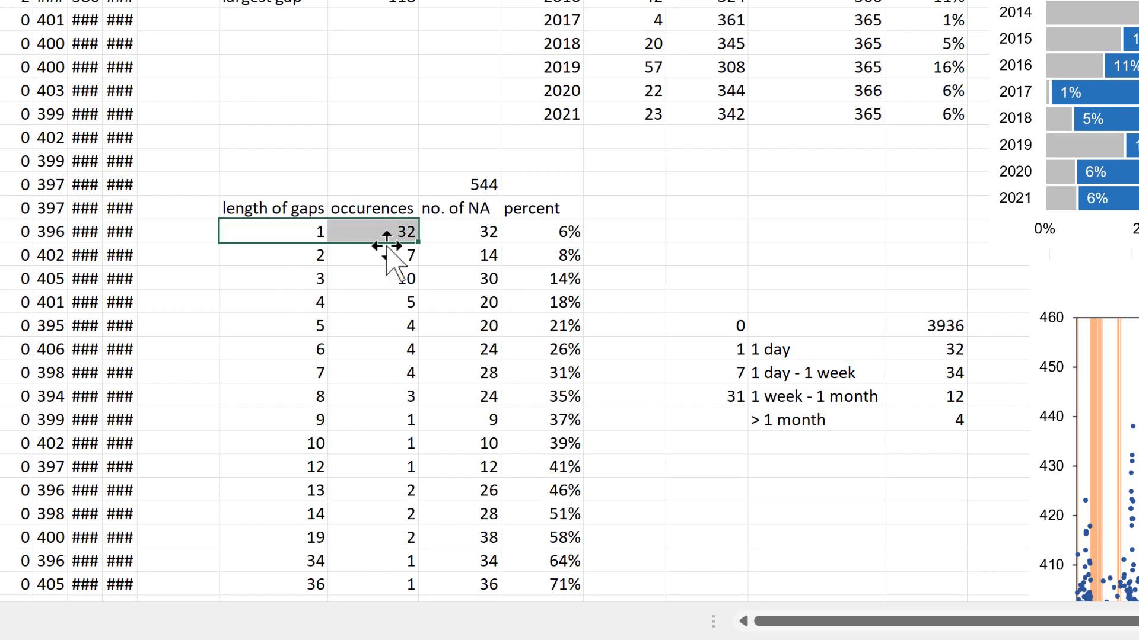
Review the counts for the three longer gap classes in P23:P25, comparing "> 1 month" with the table rows for gap lengths 34 to 118.
left_click(923, 374)
scroll(878, 317, "down", 1)
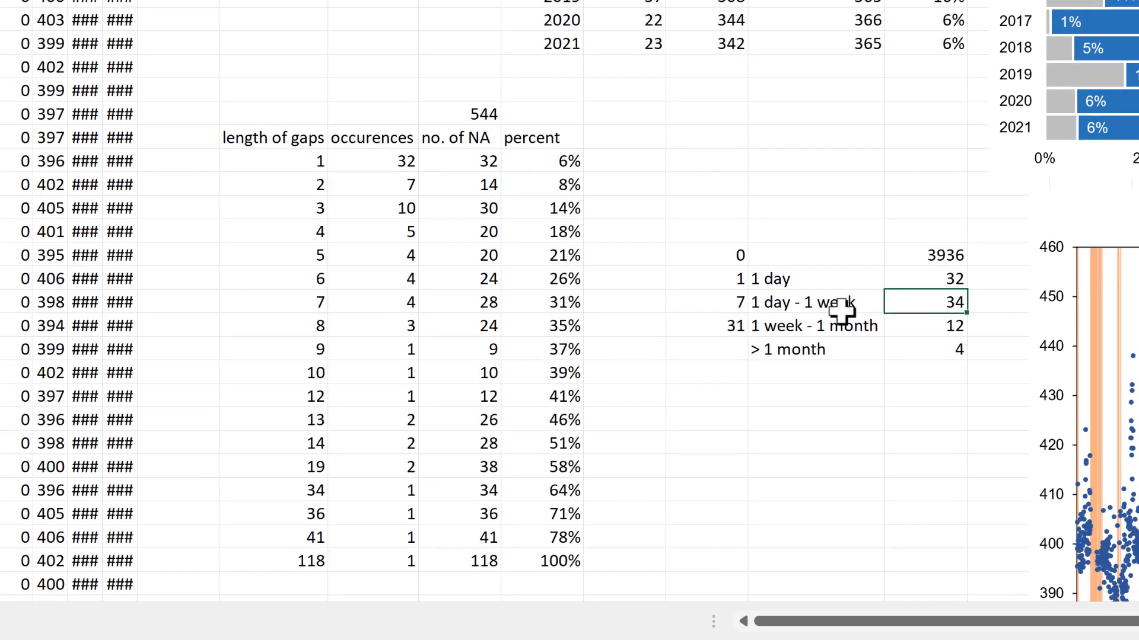
left_click(832, 302)
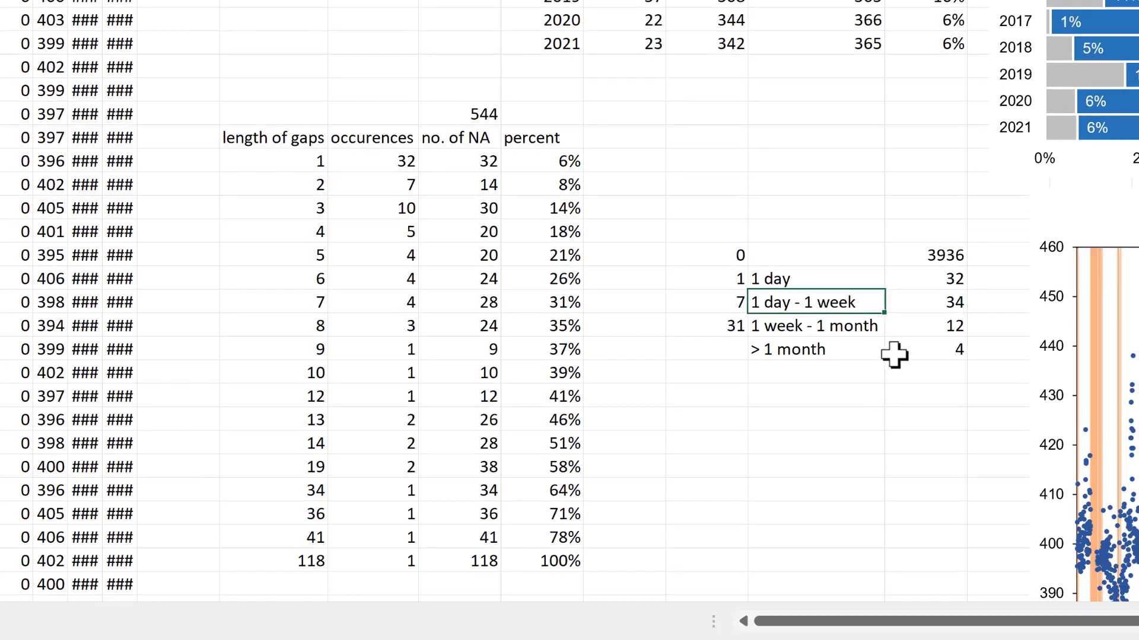
left_click(926, 326)
left_click(831, 325)
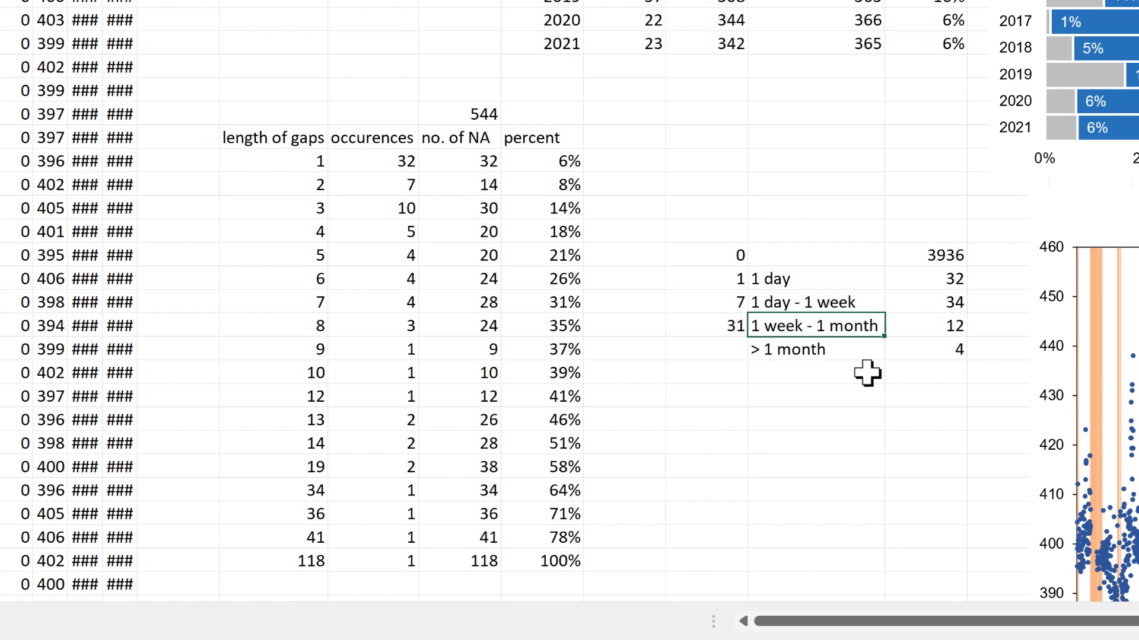
left_click(929, 351)
scroll(907, 391, "down", 1)
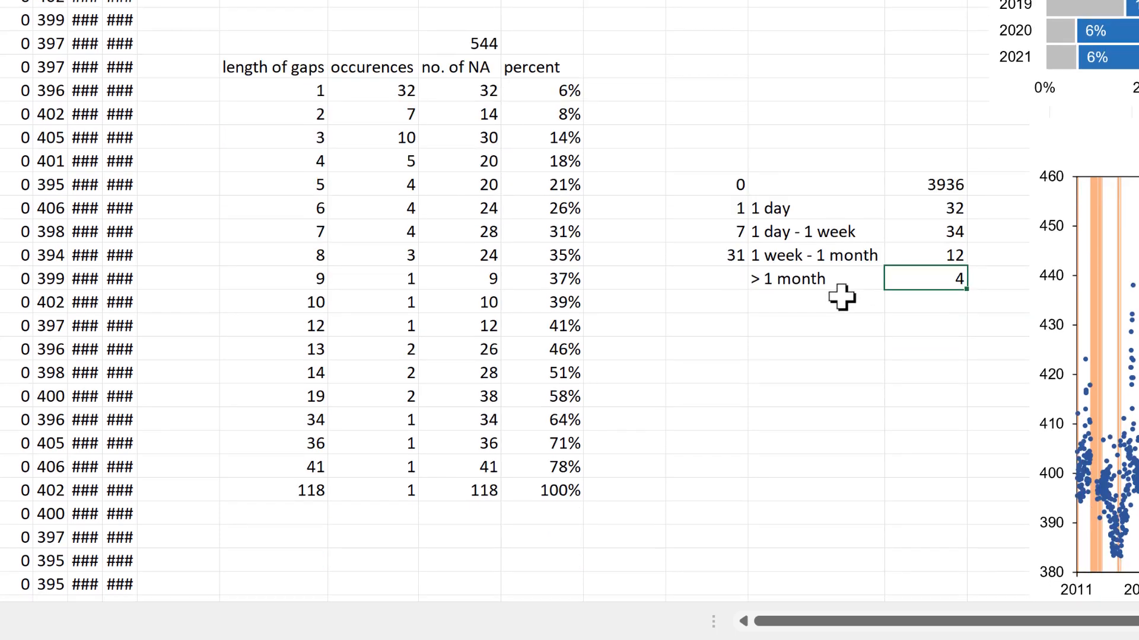
left_click_drag(318, 419, 555, 485)
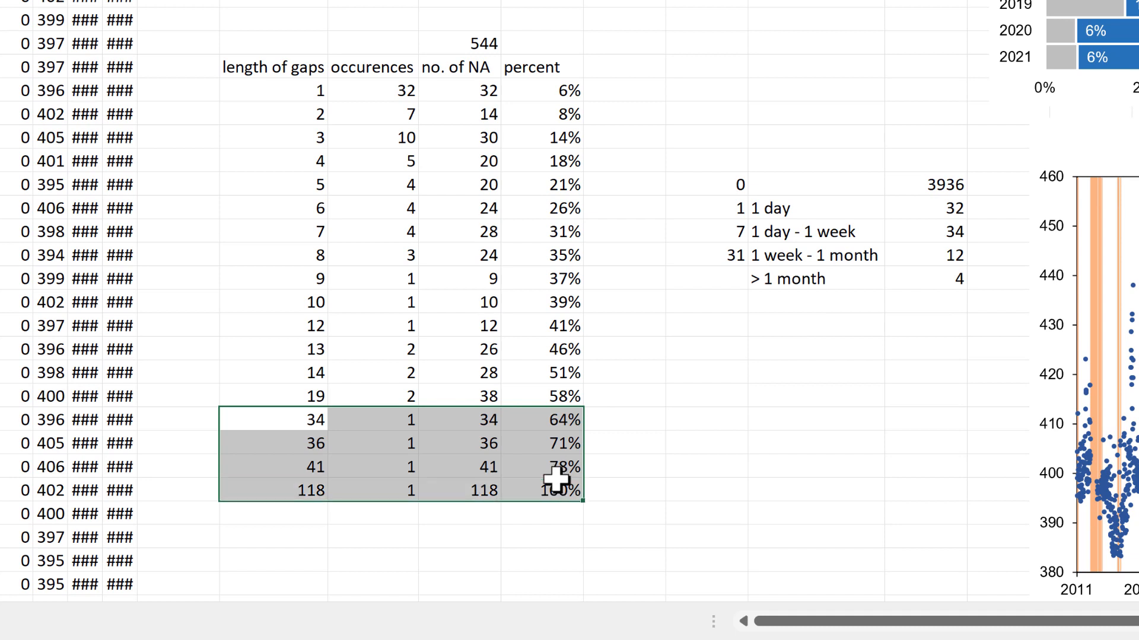
left_click(808, 320)
Cross-check the "1 day - 1 week" count in P23 with a temporary =SUM(J18:J23) in M23, and clear M23.
left_click(652, 228)
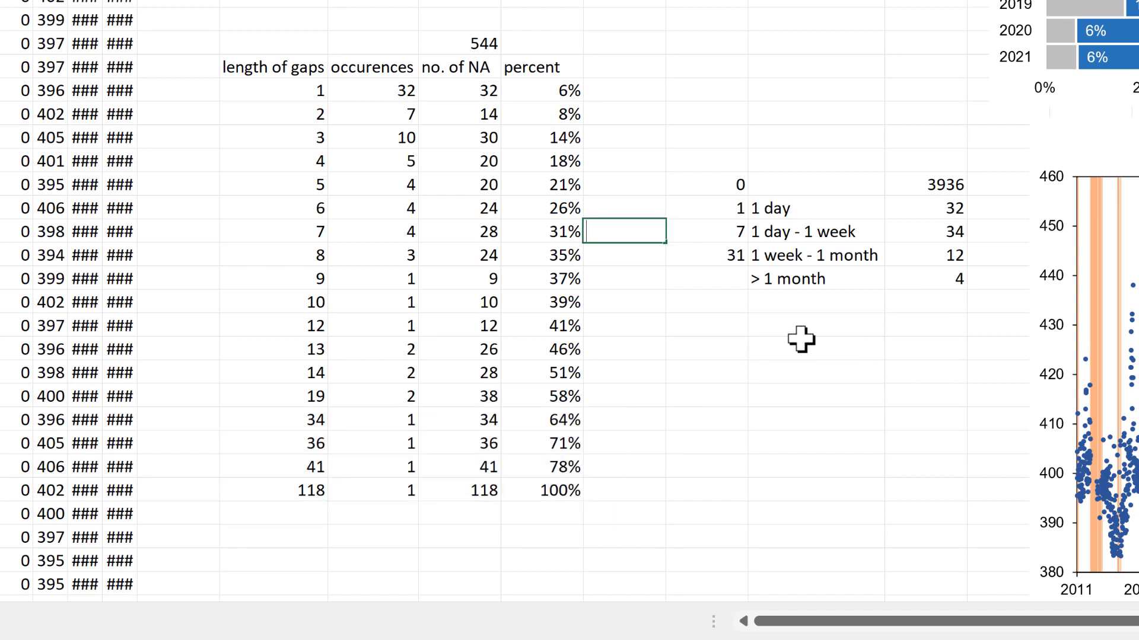
type("=su")
key("Tab")
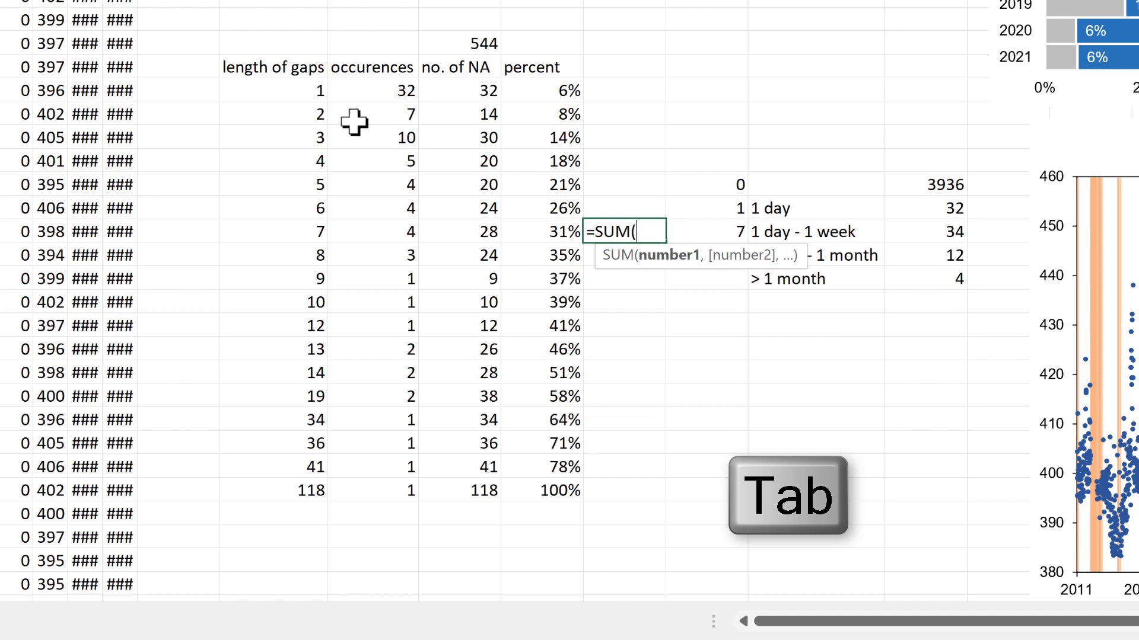
left_click_drag(368, 116, 373, 232)
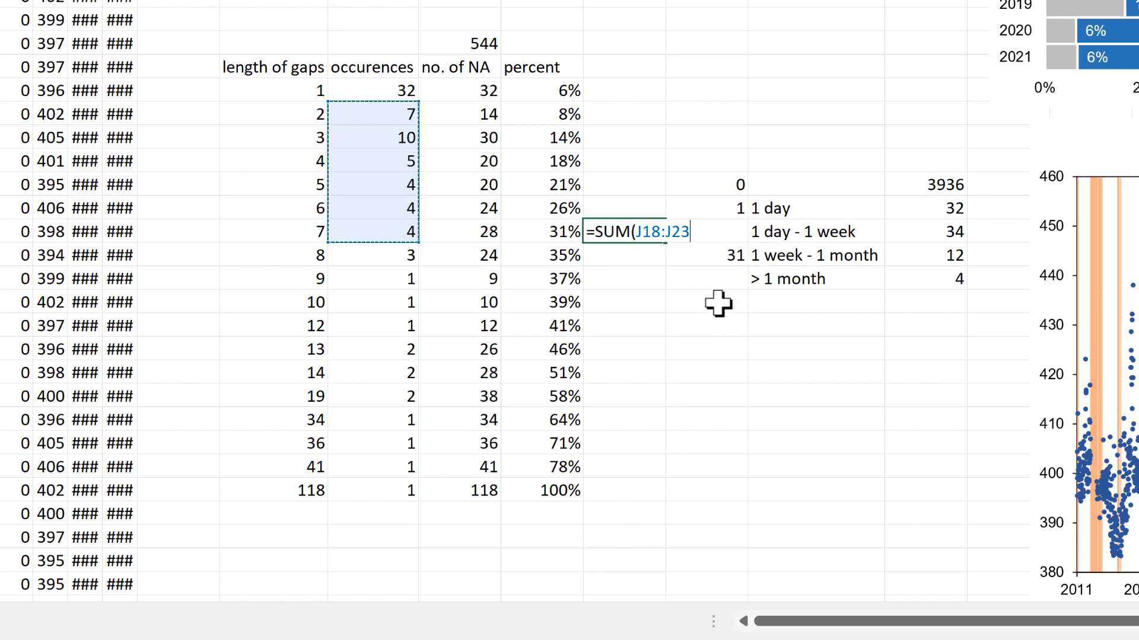
key("Return")
left_click(630, 231)
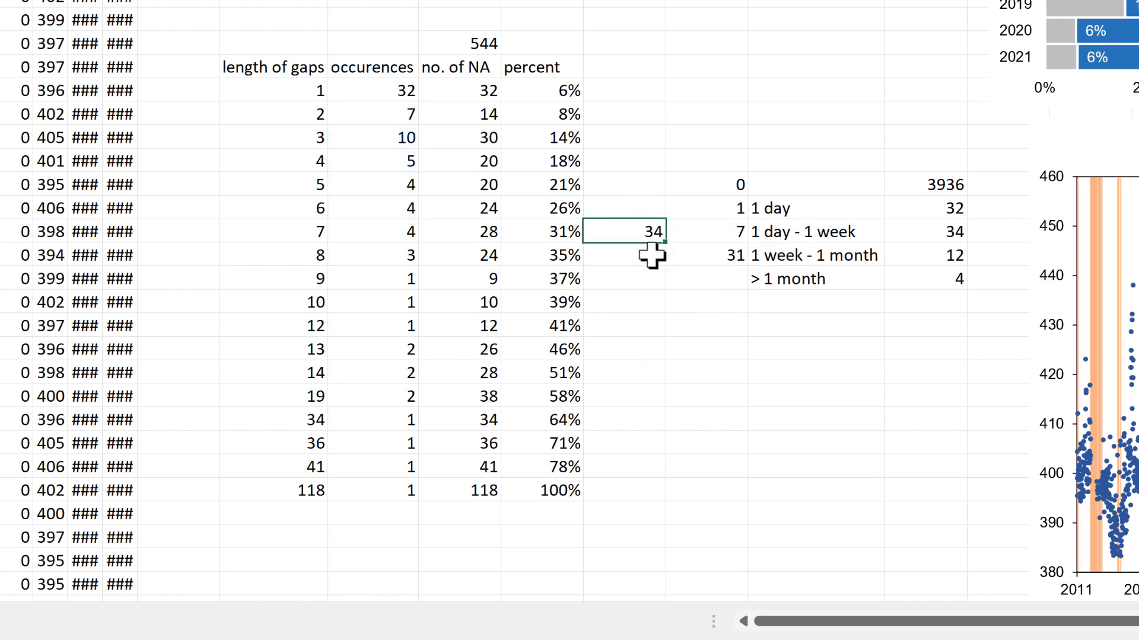
left_click(928, 232)
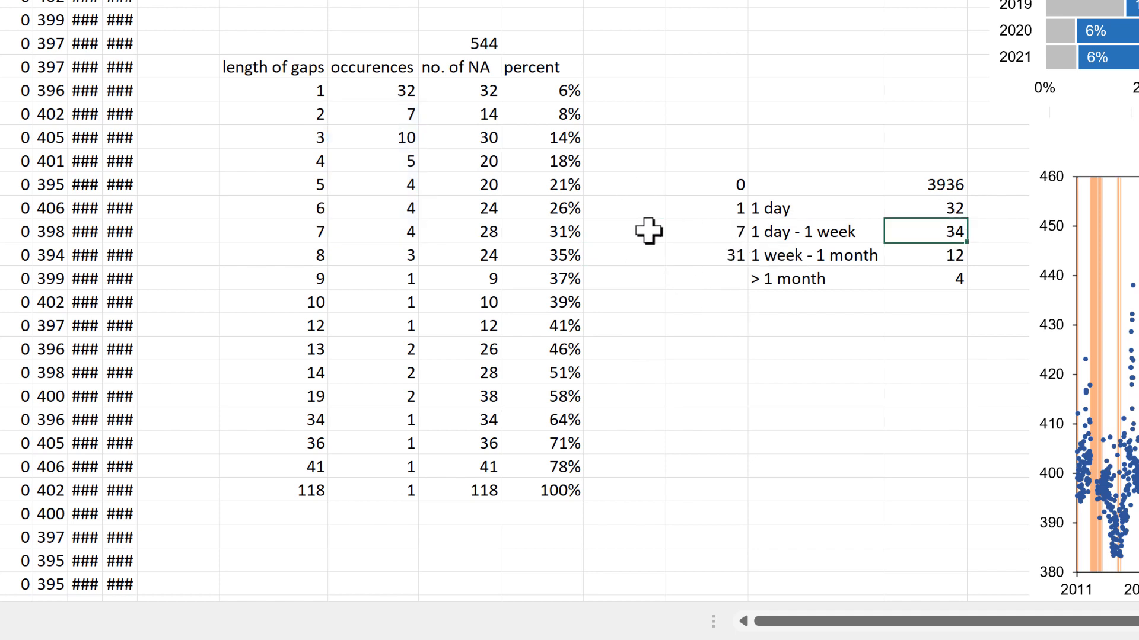
left_click(605, 227)
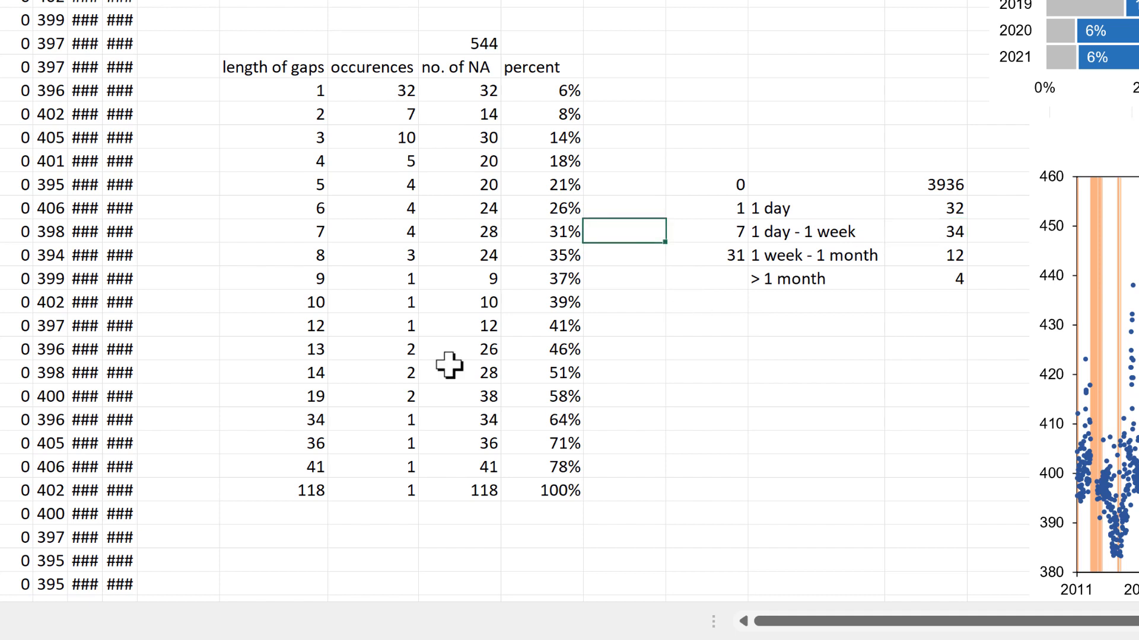
left_click(771, 354)
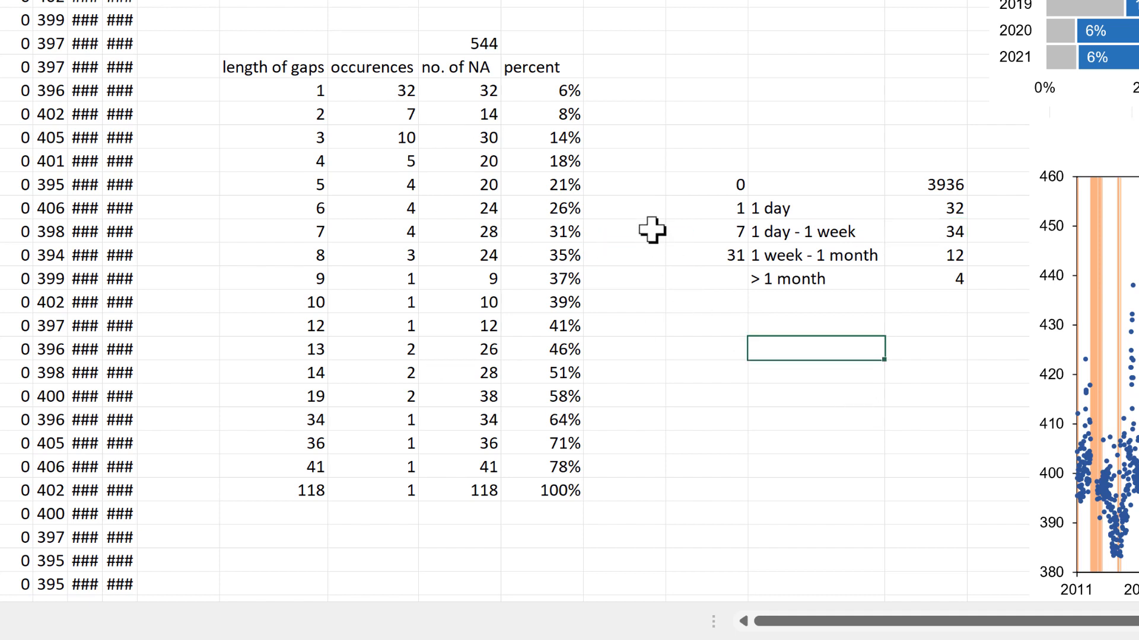
left_click(617, 232)
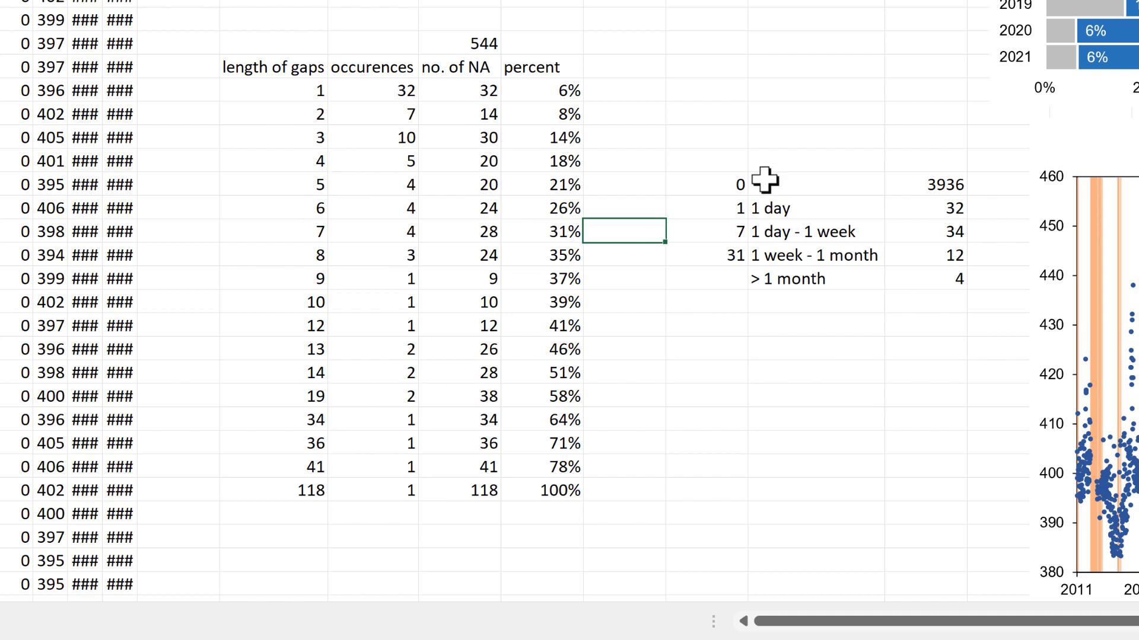
left_click(854, 369)
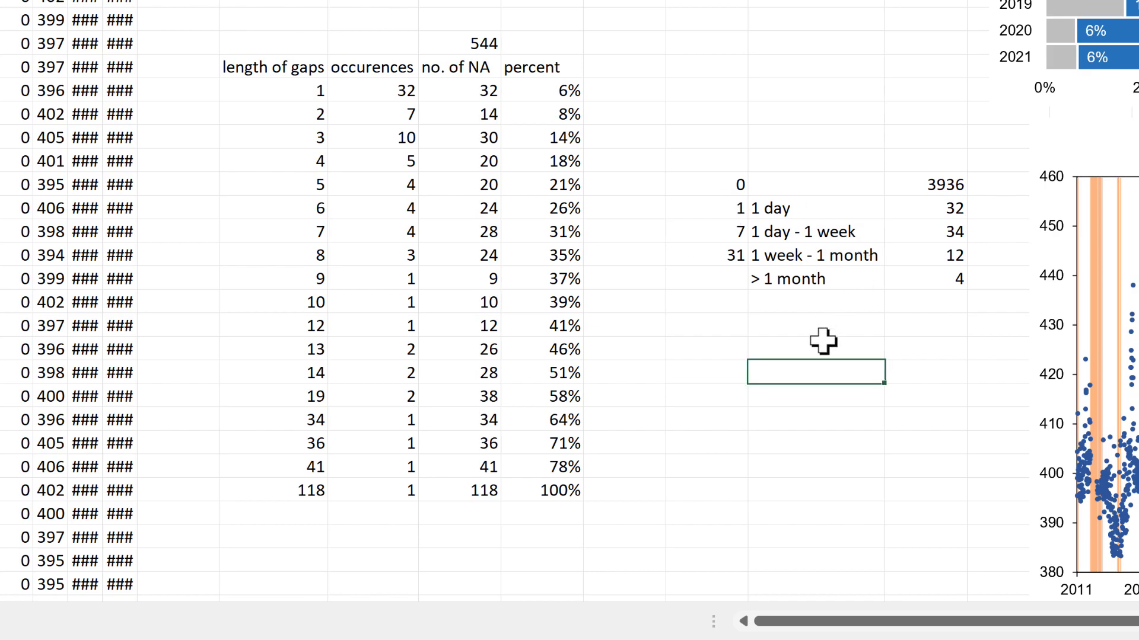